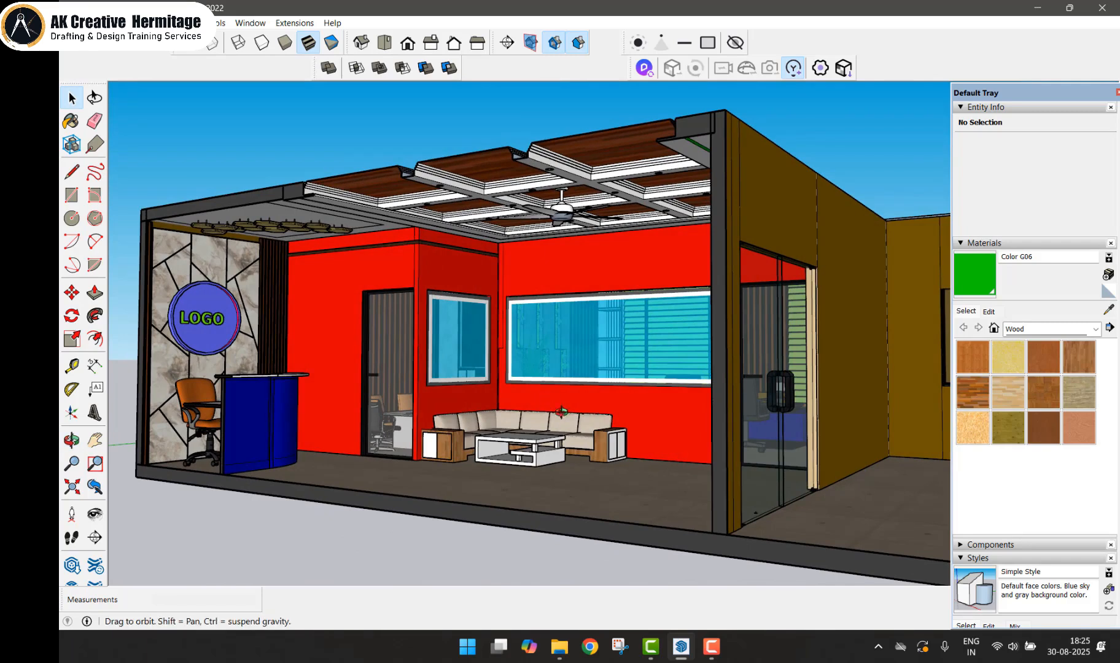
Step: Display the section planes and delete the one cutting away the front side wall
{"action": "scroll", "coordinate": [556, 405], "scroll_direction": "down", "scroll_amount": 3}
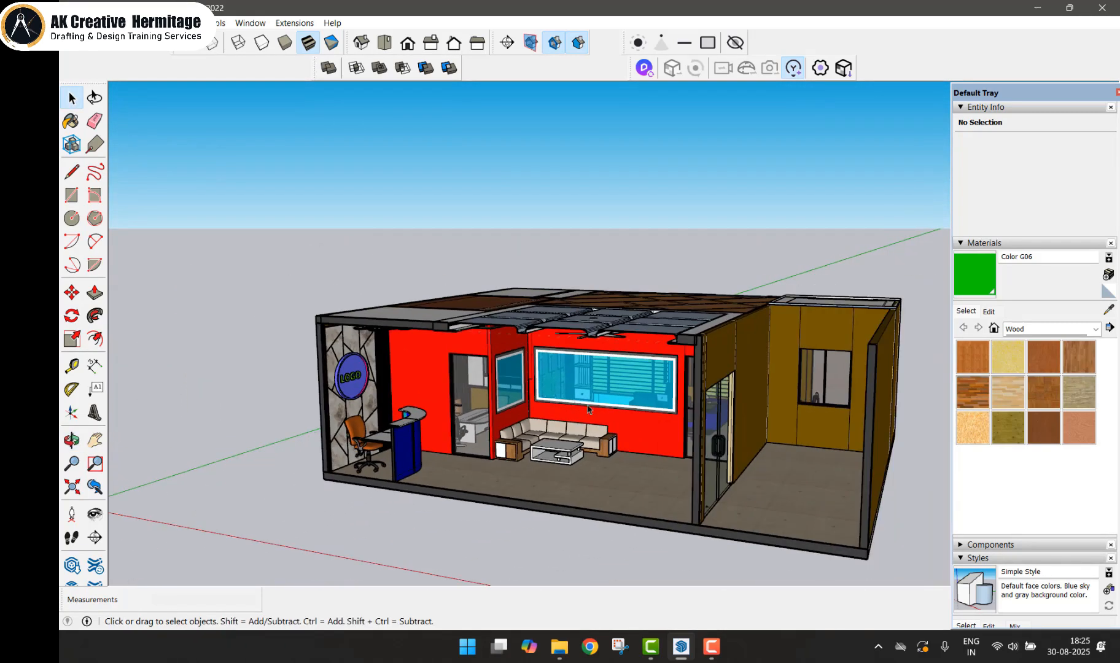
{"action": "scroll", "coordinate": [717, 429], "scroll_direction": "up", "scroll_amount": 3}
{"action": "middle_click_drag", "start_coordinate": [717, 429], "coordinate": [476, 368]}
{"action": "scroll", "coordinate": [665, 391], "scroll_direction": "down", "scroll_amount": 4}
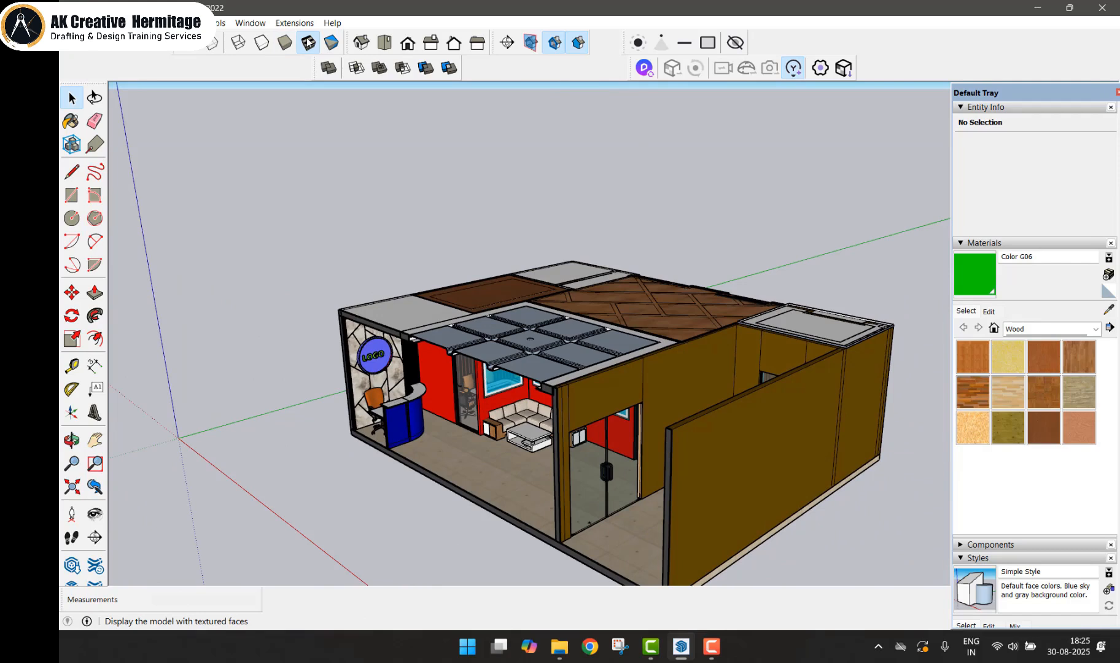
{"action": "left_click", "coordinate": [530, 42]}
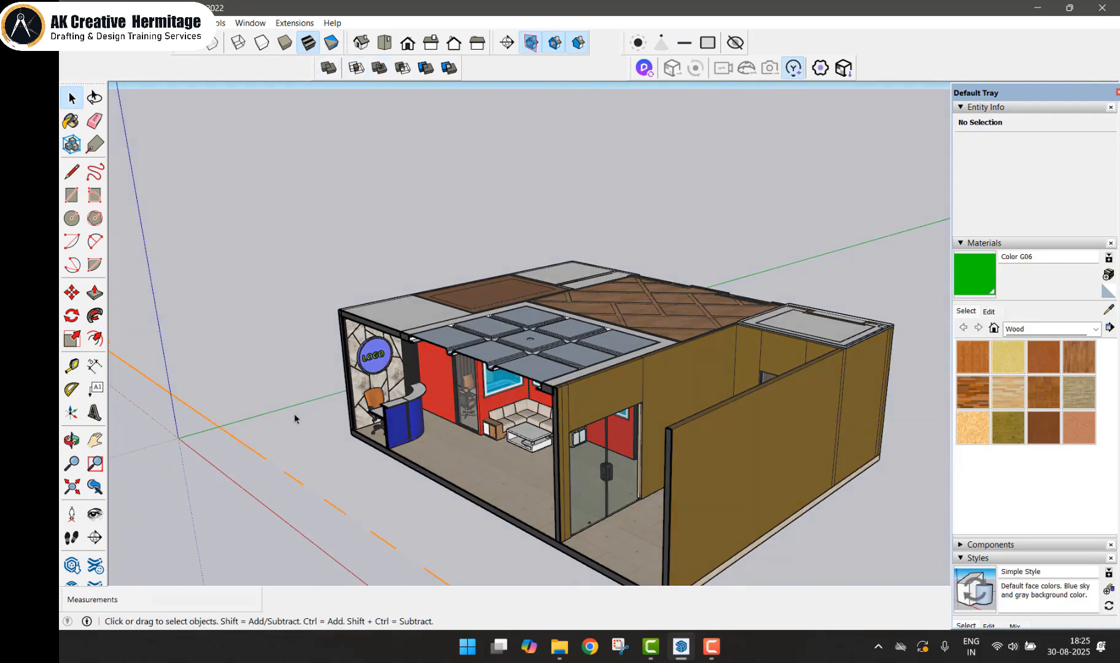
{"action": "left_click_drag", "start_coordinate": [294, 414], "coordinate": [247, 489]}
{"action": "key", "text": "Delete"}
Step: Hide the false ceiling component over the reception waiting area
{"action": "middle_click_drag", "start_coordinate": [561, 316], "coordinate": [460, 357]}
{"action": "right_click", "coordinate": [460, 356]}
{"action": "left_click", "coordinate": [500, 297]}
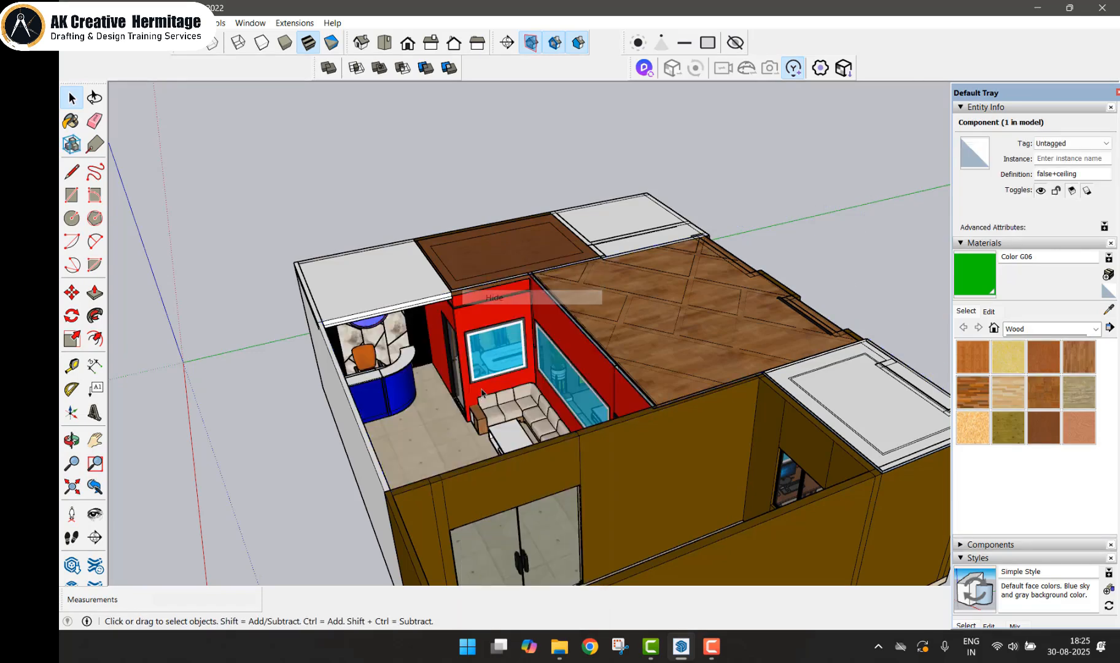
Step: Paint the inner face of the long side wall beside the reception desk with Wood Board Cork and leave the wall group
{"action": "scroll", "coordinate": [466, 359], "scroll_direction": "up", "scroll_amount": 8}
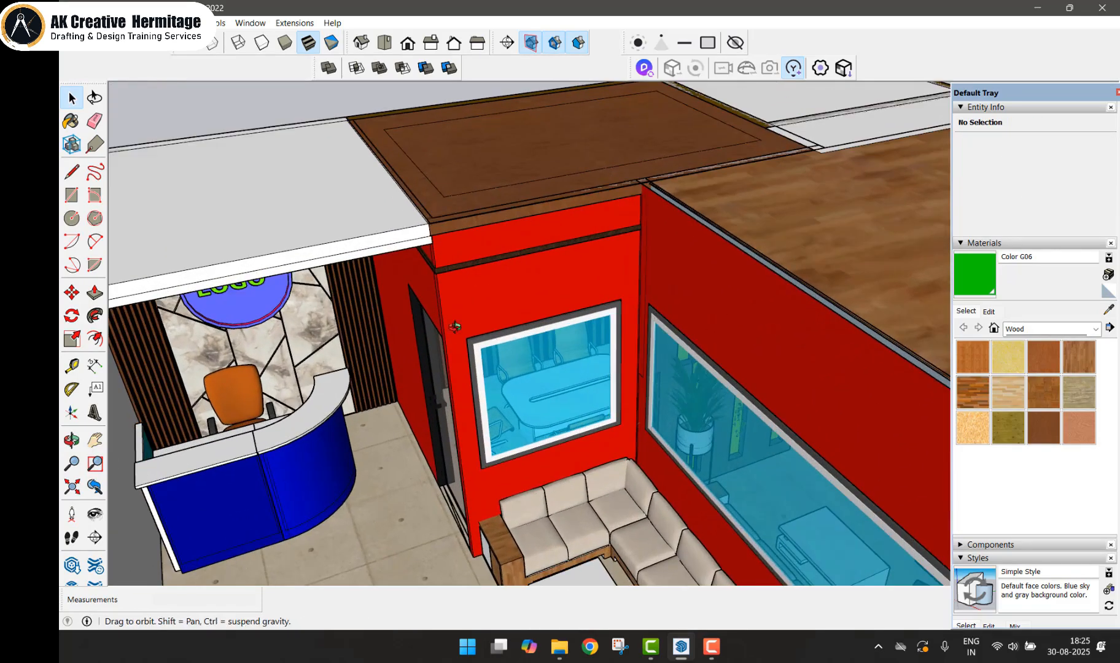
{"action": "middle_click_drag", "start_coordinate": [454, 326], "coordinate": [482, 245]}
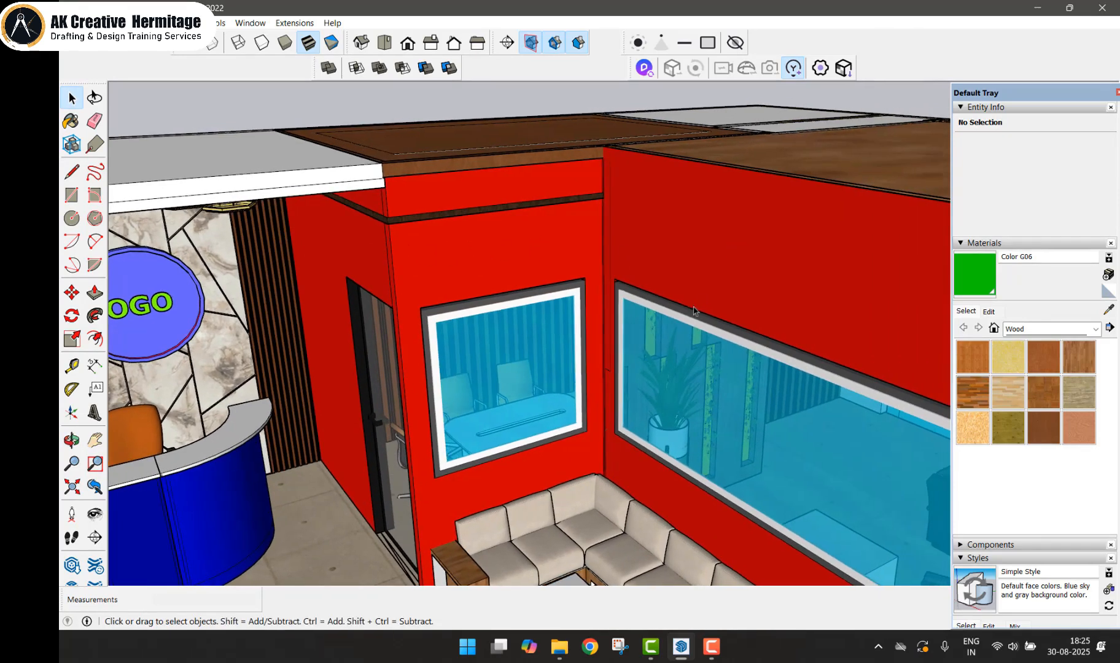
{"action": "scroll", "coordinate": [694, 311], "scroll_direction": "down", "scroll_amount": 2}
{"action": "middle_click_drag", "start_coordinate": [451, 360], "coordinate": [411, 489]}
{"action": "double_click", "coordinate": [329, 394]}
{"action": "left_click", "coordinate": [337, 344]}
{"action": "left_click", "coordinate": [1011, 353]}
{"action": "left_click", "coordinate": [335, 351]}
{"action": "key", "text": "space"}
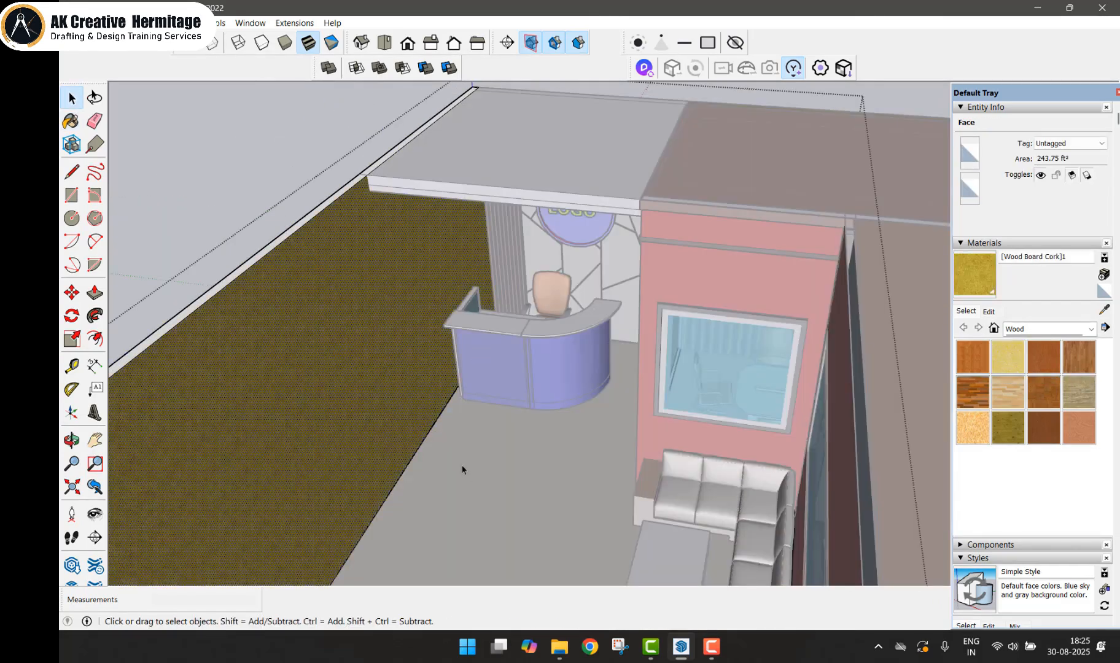
{"action": "key", "text": "Escape"}
Step: Hide the wooden ceiling over the cabin behind the sofa seating
{"action": "mouse_move", "coordinate": [467, 474]}
{"action": "middle_mouse_down"}
{"action": "mouse_move", "coordinate": [581, 458]}
{"action": "mouse_move", "coordinate": [555, 462]}
{"action": "mouse_move", "coordinate": [639, 472]}
{"action": "mouse_move", "coordinate": [720, 440]}
{"action": "middle_mouse_up"}
{"action": "scroll", "coordinate": [719, 439], "scroll_direction": "down", "scroll_amount": 5}
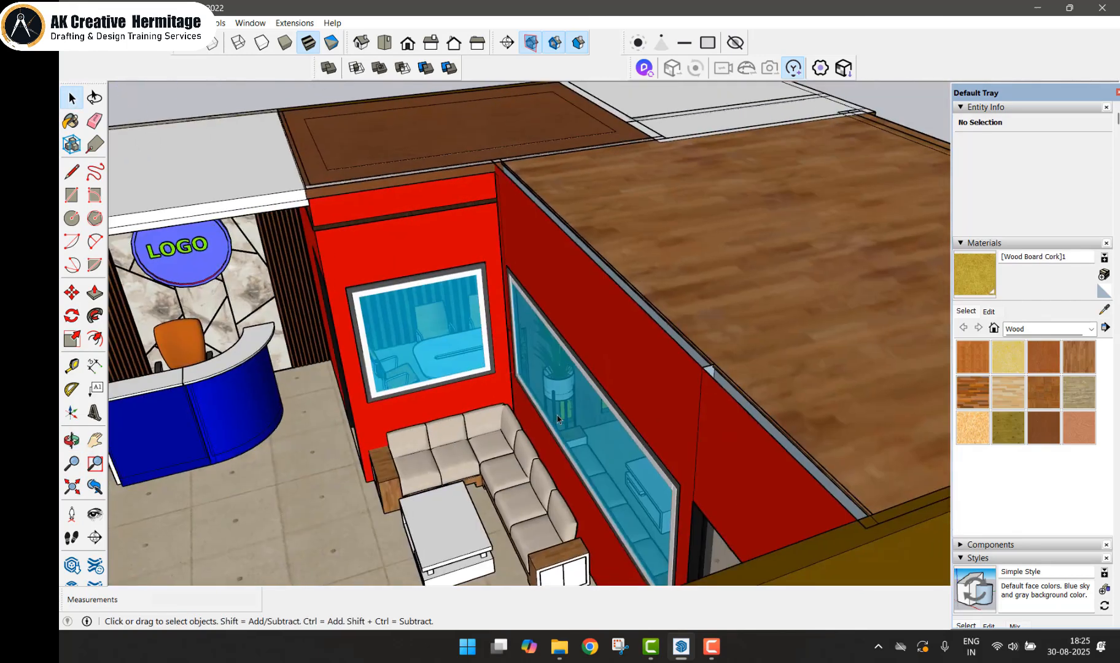
{"action": "left_click", "coordinate": [692, 260]}
{"action": "right_click", "coordinate": [692, 259]}
{"action": "left_click", "coordinate": [740, 297]}
Step: Paint the inner wall faces running from the cabin to around the glass entrance door with Wood Veneer 02, and close the wall group
{"action": "middle_click_drag", "start_coordinate": [740, 305], "coordinate": [644, 448]}
{"action": "scroll", "coordinate": [757, 487], "scroll_direction": "up", "scroll_amount": 4}
{"action": "middle_click_drag", "start_coordinate": [756, 486], "coordinate": [766, 366], "text": "shift"}
{"action": "scroll", "coordinate": [626, 334], "scroll_direction": "down", "scroll_amount": 3}
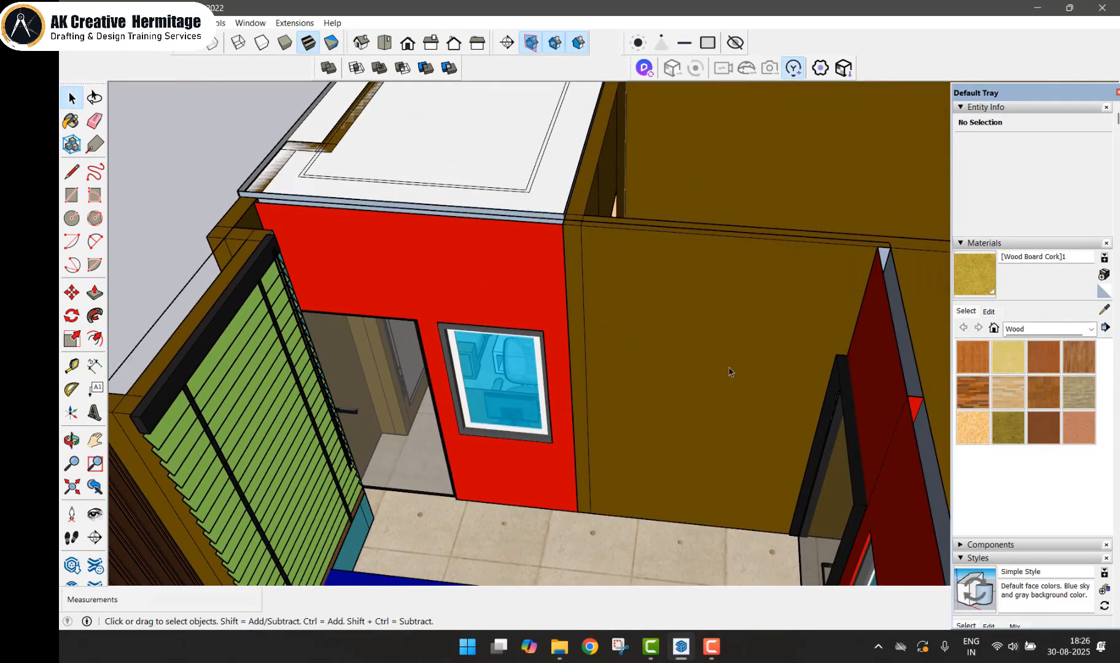
{"action": "double_click", "coordinate": [699, 329]}
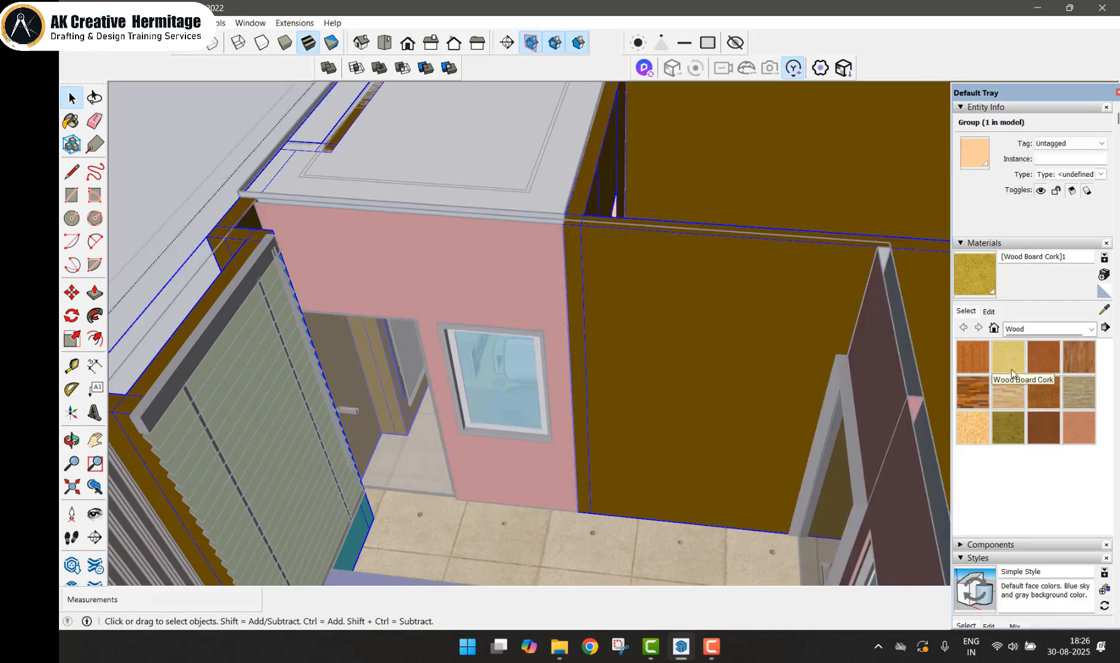
{"action": "left_click", "coordinate": [684, 304]}
{"action": "left_click", "coordinate": [1073, 428]}
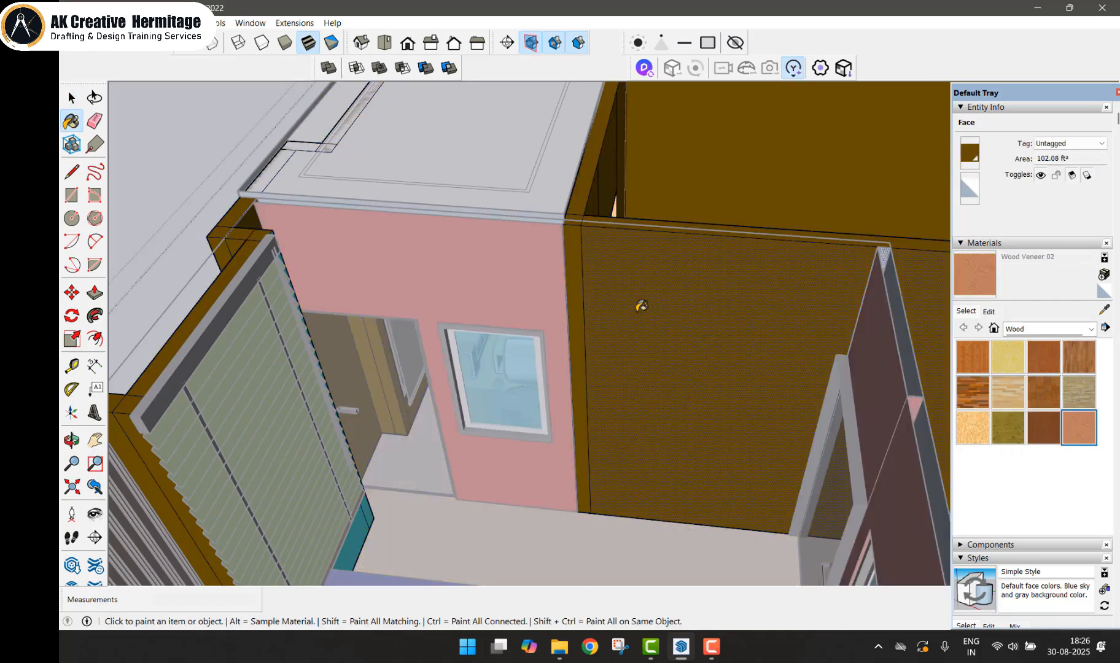
{"action": "left_click", "coordinate": [640, 305]}
{"action": "left_click", "coordinate": [582, 270]}
{"action": "scroll", "coordinate": [808, 333], "scroll_direction": "down", "scroll_amount": 5}
{"action": "left_click", "coordinate": [776, 326]}
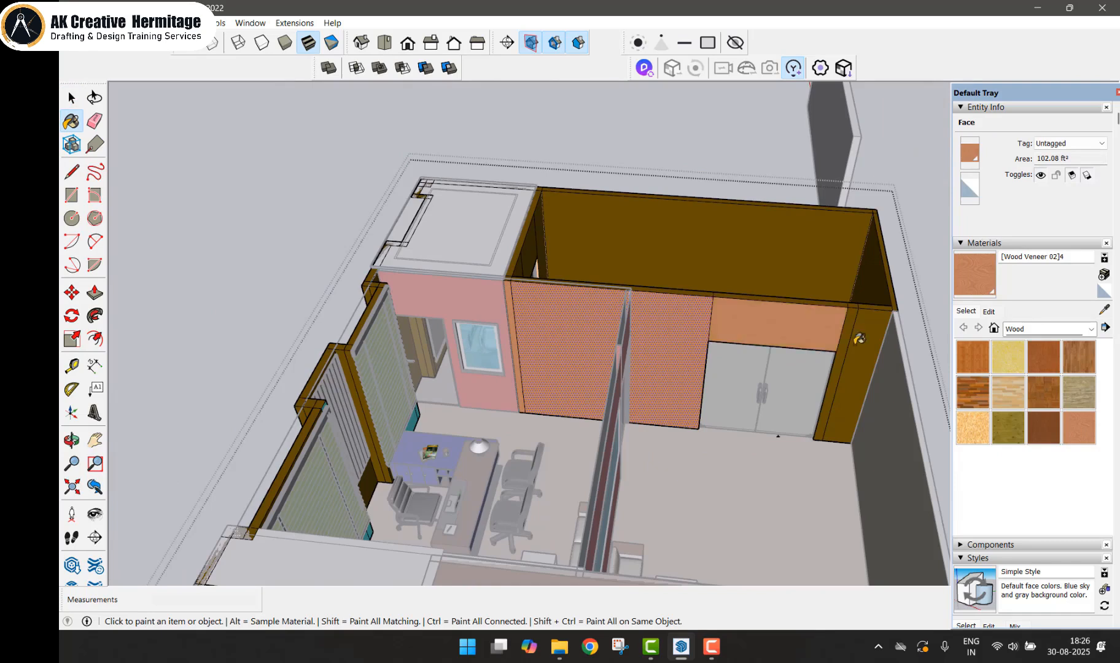
{"action": "left_click", "coordinate": [856, 336]}
{"action": "left_click", "coordinate": [865, 352]}
{"action": "key", "text": "space"}
{"action": "key", "text": "Escape"}
{"action": "key", "text": "Escape"}
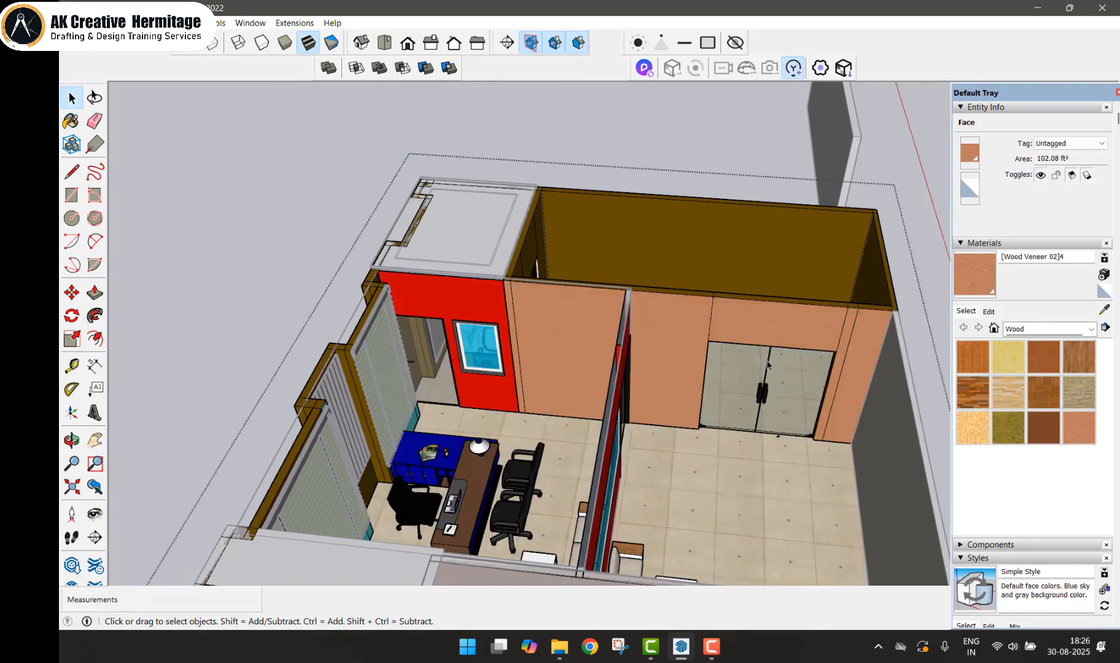
Step: Unhide all hidden ceilings
{"action": "middle_click_drag", "start_coordinate": [623, 371], "coordinate": [406, 357]}
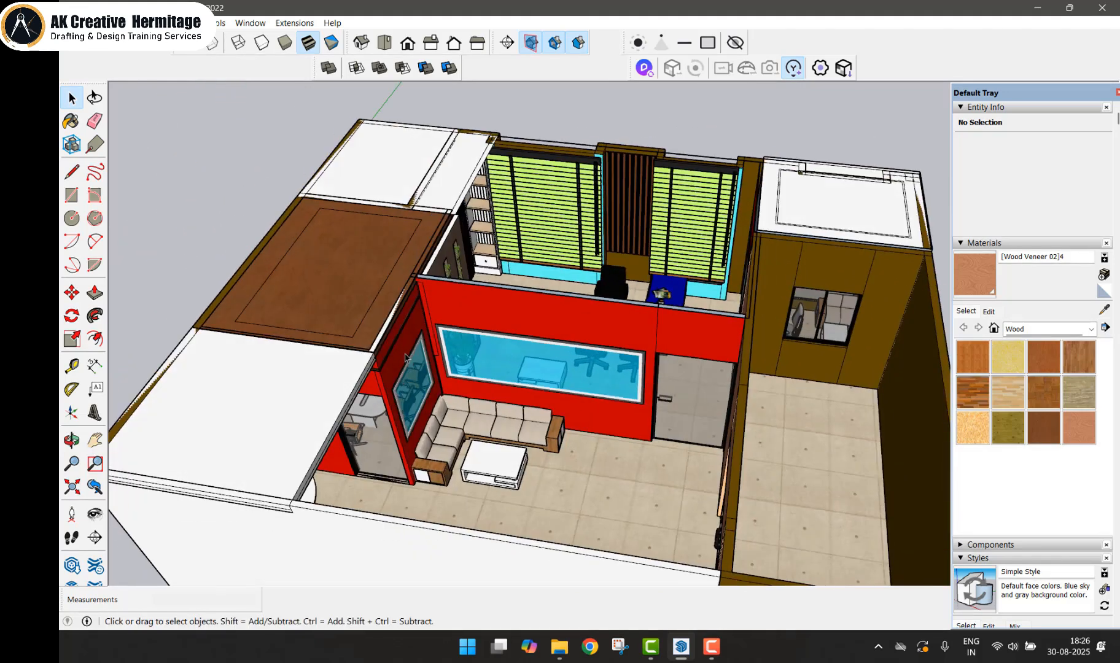
{"action": "left_click", "coordinate": [102, 23]}
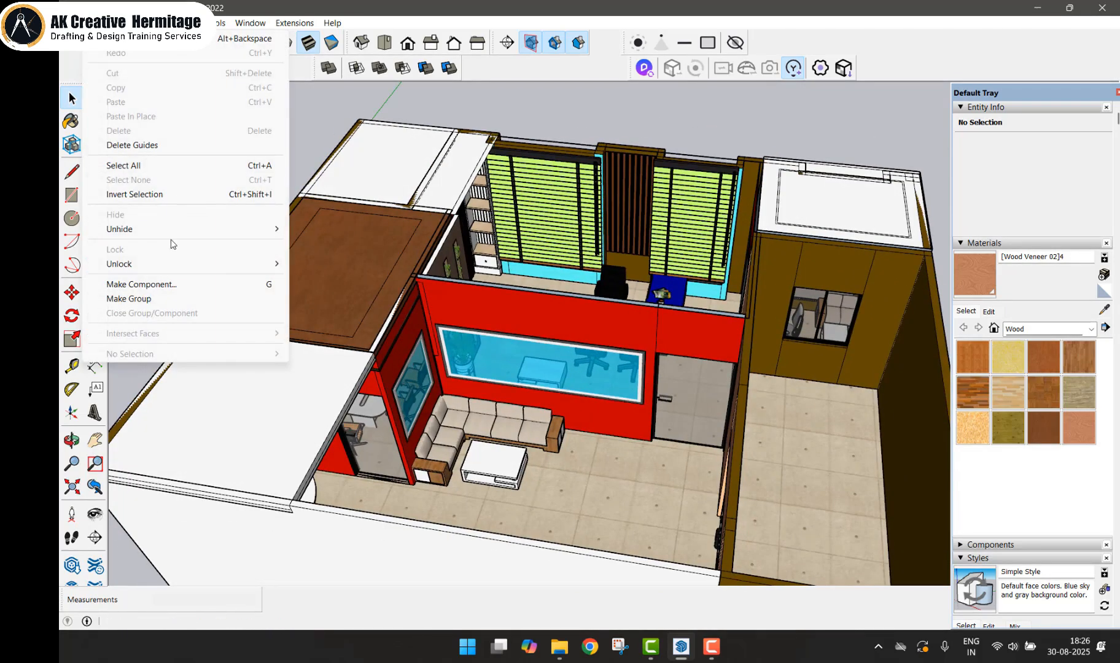
{"action": "mouse_move", "coordinate": [174, 230]}
{"action": "left_click", "coordinate": [334, 258]}
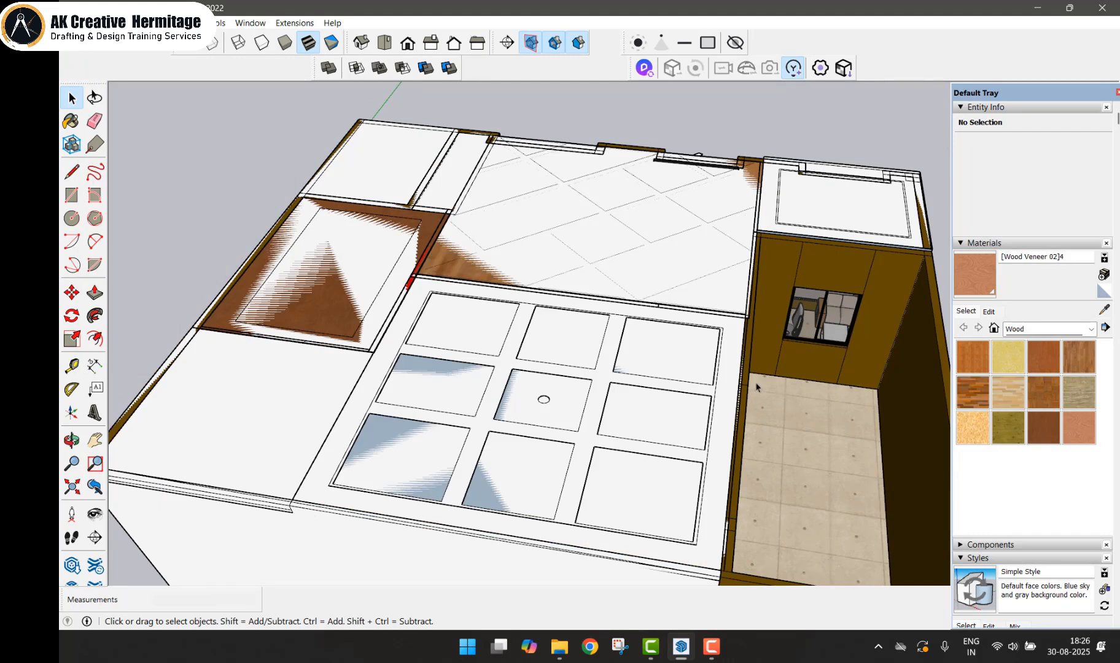
{"action": "middle_click_drag", "start_coordinate": [714, 398], "coordinate": [526, 373]}
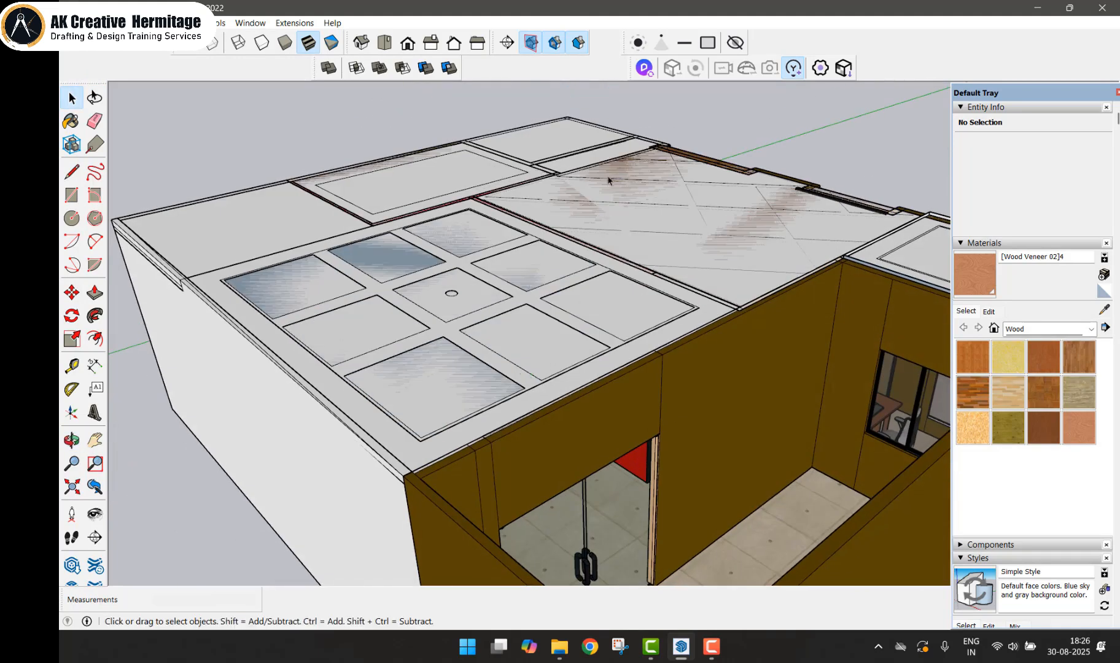
Step: Sync the model to a new D5 Render project, skipping the software update and dismissing the Beginner's Guide
{"action": "left_click", "coordinate": [641, 70]}
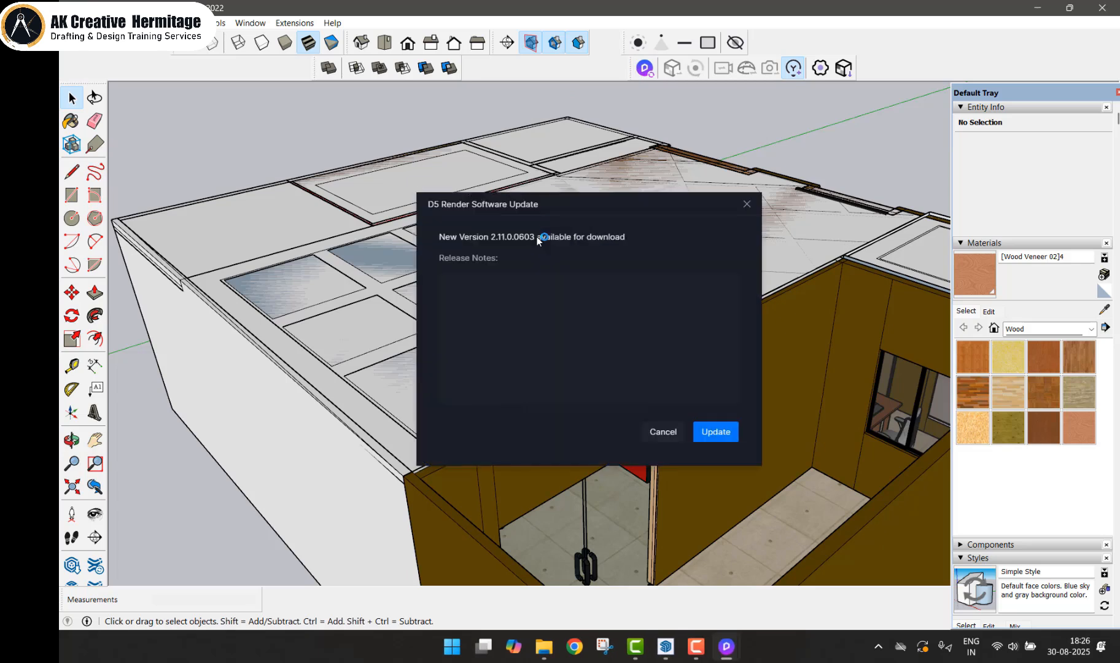
{"action": "left_click", "coordinate": [658, 437]}
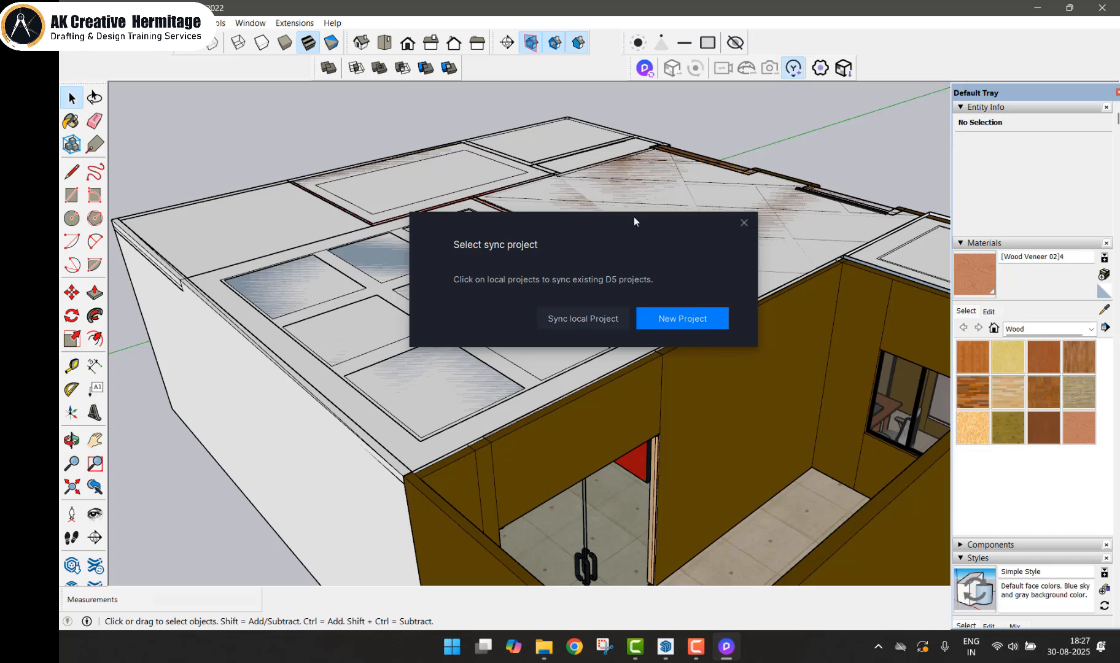
{"action": "left_click", "coordinate": [682, 318]}
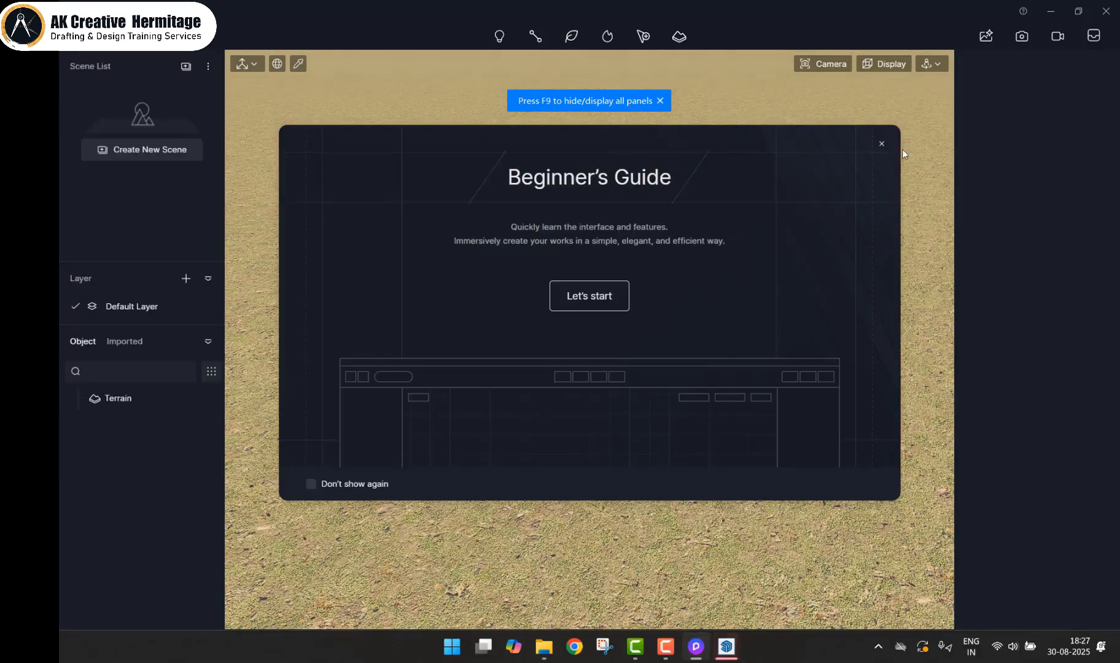
{"action": "left_click", "coordinate": [881, 142]}
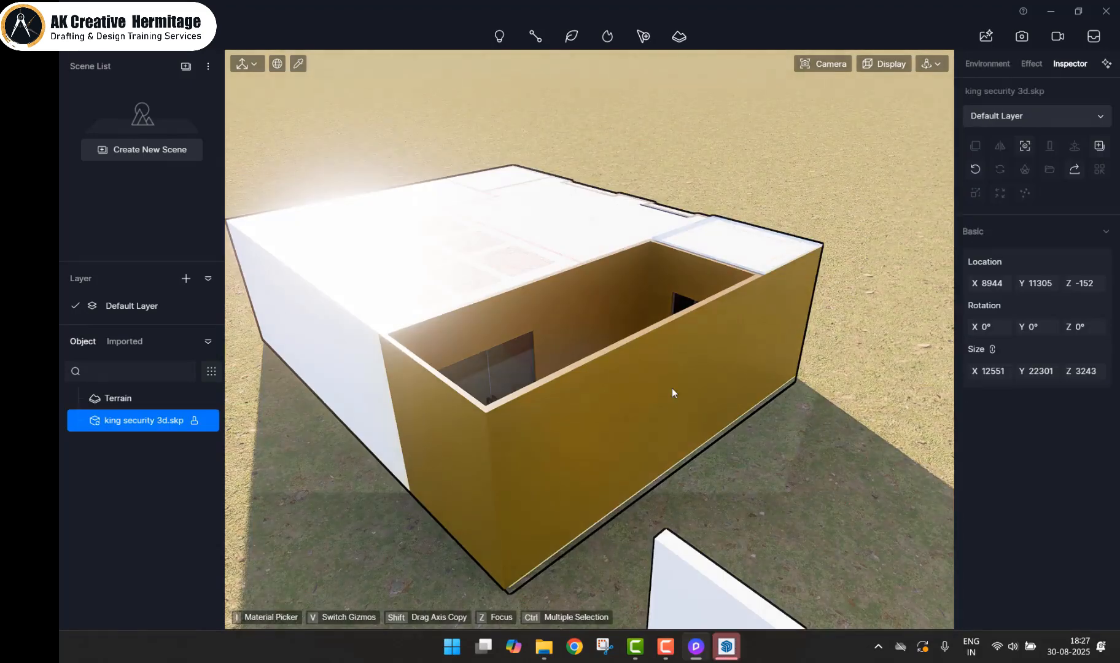
Step: Bring the camera from outside the building into the reception room, facing the desk and logo wall
{"action": "middle_click_drag", "start_coordinate": [671, 389], "coordinate": [715, 319]}
{"action": "scroll", "coordinate": [769, 362], "scroll_direction": "down", "scroll_amount": 4}
{"action": "right_click_drag", "start_coordinate": [589, 384], "coordinate": [661, 357]}
{"action": "scroll", "coordinate": [531, 365], "scroll_direction": "up", "scroll_amount": 3}
{"action": "right_click_drag", "start_coordinate": [788, 255], "coordinate": [741, 281]}
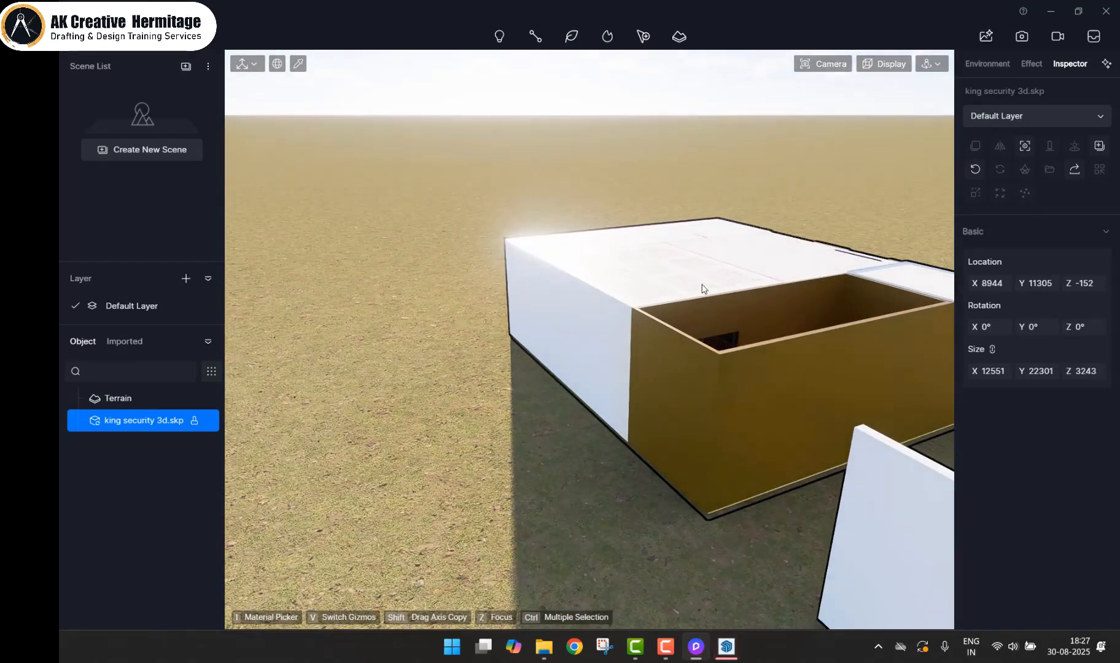
{"action": "scroll", "coordinate": [642, 308], "scroll_direction": "up", "scroll_amount": 3}
{"action": "scroll", "coordinate": [577, 322], "scroll_direction": "down", "scroll_amount": 3}
{"action": "right_click_drag", "start_coordinate": [577, 321], "coordinate": [730, 353]}
{"action": "scroll", "coordinate": [730, 265], "scroll_direction": "up", "scroll_amount": 3}
{"action": "right_click_drag", "start_coordinate": [714, 268], "coordinate": [696, 231]}
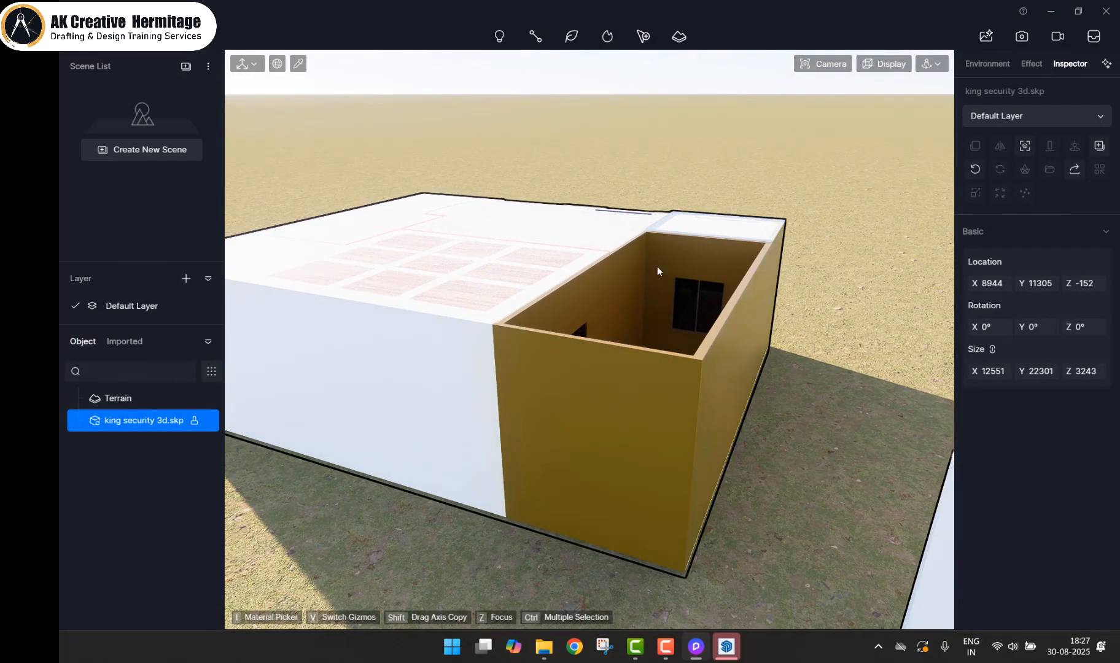
{"action": "scroll", "coordinate": [542, 308], "scroll_direction": "up", "scroll_amount": 4}
{"action": "right_click_drag", "start_coordinate": [611, 313], "coordinate": [710, 327]}
{"action": "scroll", "coordinate": [730, 344], "scroll_direction": "up", "scroll_amount": 4}
{"action": "right_click_drag", "start_coordinate": [712, 497], "coordinate": [772, 495]}
{"action": "scroll", "coordinate": [627, 442], "scroll_direction": "up", "scroll_amount": 3}
{"action": "scroll", "coordinate": [606, 290], "scroll_direction": "up", "scroll_amount": 3}
{"action": "middle_click_drag", "start_coordinate": [607, 290], "coordinate": [812, 337]}
{"action": "mouse_move", "coordinate": [813, 337]}
{"action": "right_mouse_down"}
{"action": "mouse_move", "coordinate": [737, 307]}
{"action": "mouse_move", "coordinate": [807, 340]}
{"action": "right_mouse_up"}
{"action": "middle_click_drag", "start_coordinate": [720, 341], "coordinate": [734, 422]}
{"action": "right_click_drag", "start_coordinate": [734, 423], "coordinate": [634, 424]}
{"action": "scroll", "coordinate": [609, 419], "scroll_direction": "down", "scroll_amount": 2}
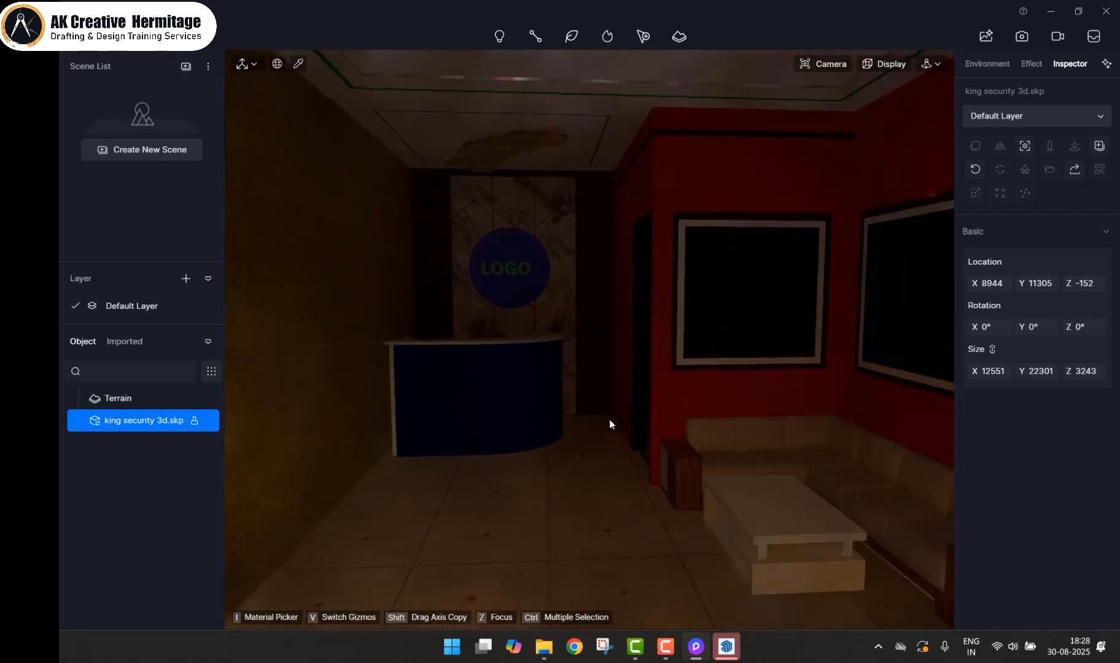
Step: Frame the reception desk, logo wall and sofa seating, and save the view as a new scene
{"action": "scroll", "coordinate": [629, 432], "scroll_direction": "up", "scroll_amount": 2}
{"action": "scroll", "coordinate": [630, 434], "scroll_direction": "down", "scroll_amount": 3}
{"action": "middle_click_drag", "start_coordinate": [629, 434], "coordinate": [633, 422]}
{"action": "right_click_drag", "start_coordinate": [632, 423], "coordinate": [636, 414]}
{"action": "middle_click_drag", "start_coordinate": [629, 422], "coordinate": [625, 420]}
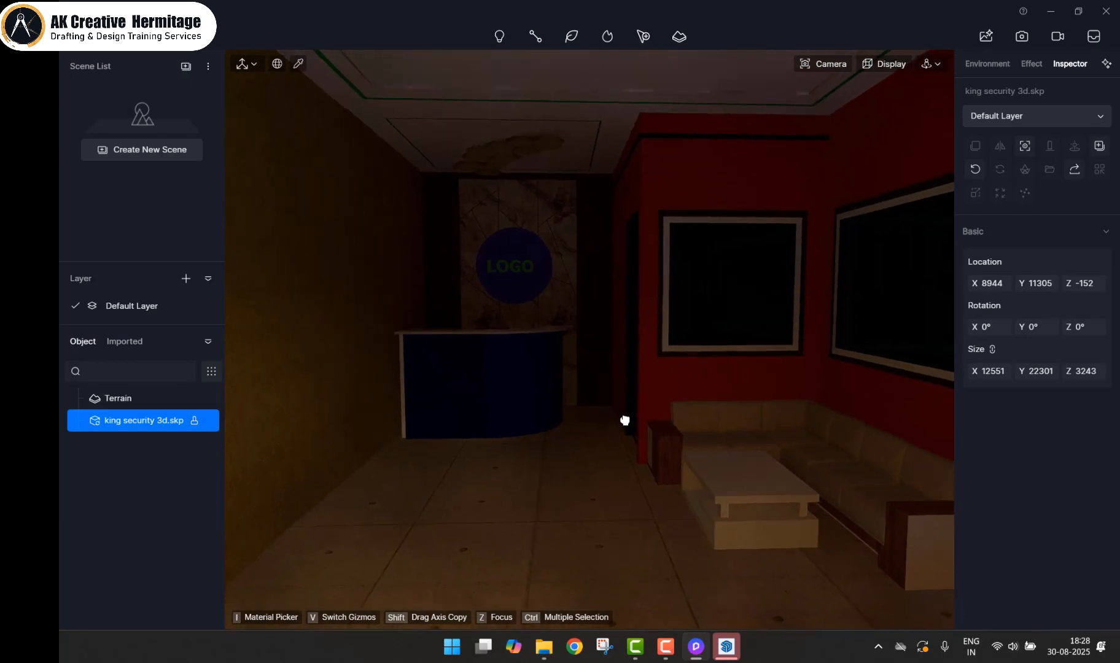
{"action": "scroll", "coordinate": [626, 422], "scroll_direction": "up", "scroll_amount": 2}
{"action": "scroll", "coordinate": [626, 422], "scroll_direction": "down", "scroll_amount": 1}
{"action": "scroll", "coordinate": [626, 424], "scroll_direction": "down", "scroll_amount": 1}
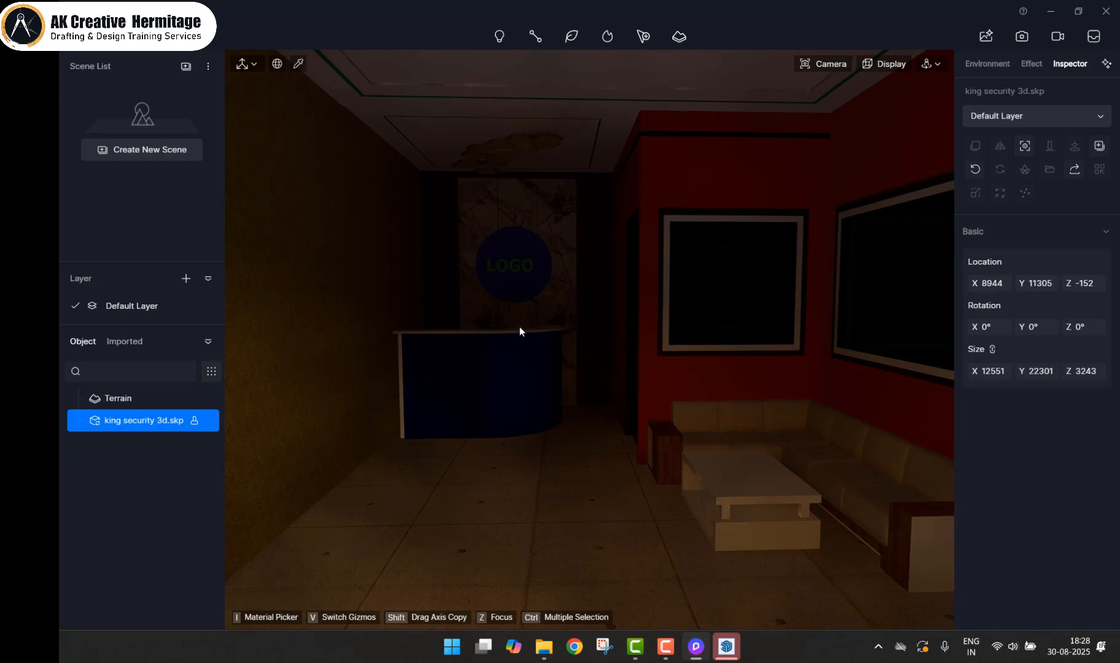
{"action": "right_click_drag", "start_coordinate": [519, 326], "coordinate": [509, 325]}
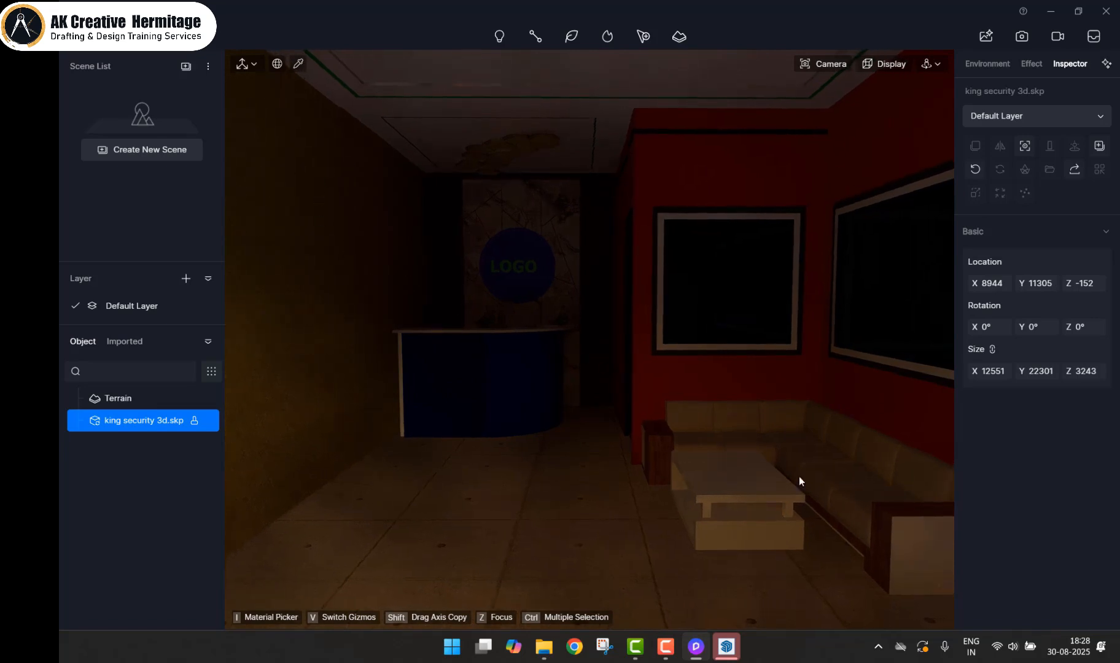
{"action": "left_click", "coordinate": [156, 153]}
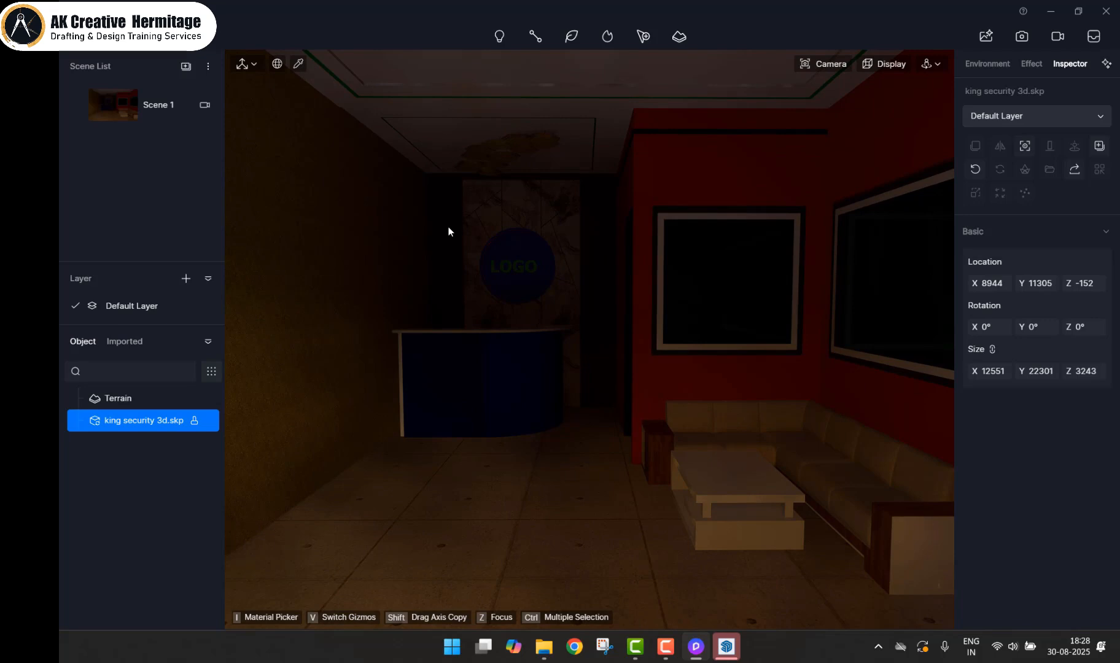
Step: View the building from outside and return to the saved Scene 1 view
{"action": "scroll", "coordinate": [535, 249], "scroll_direction": "down", "scroll_amount": 3}
{"action": "scroll", "coordinate": [535, 250], "scroll_direction": "down", "scroll_amount": 5}
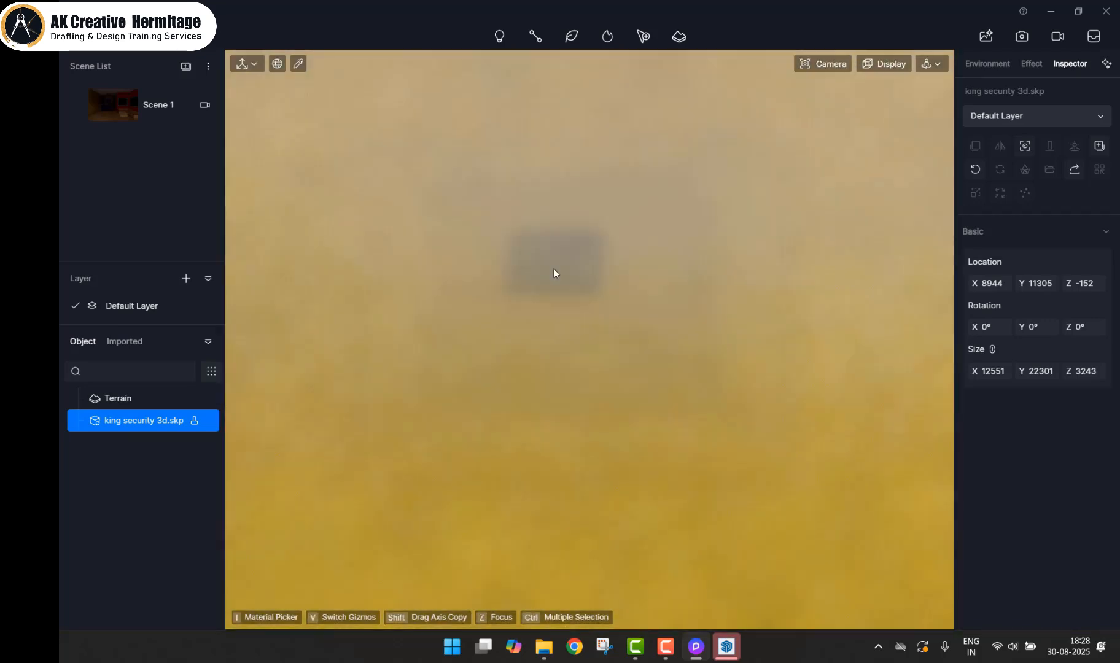
{"action": "scroll", "coordinate": [424, 239], "scroll_direction": "down", "scroll_amount": 6}
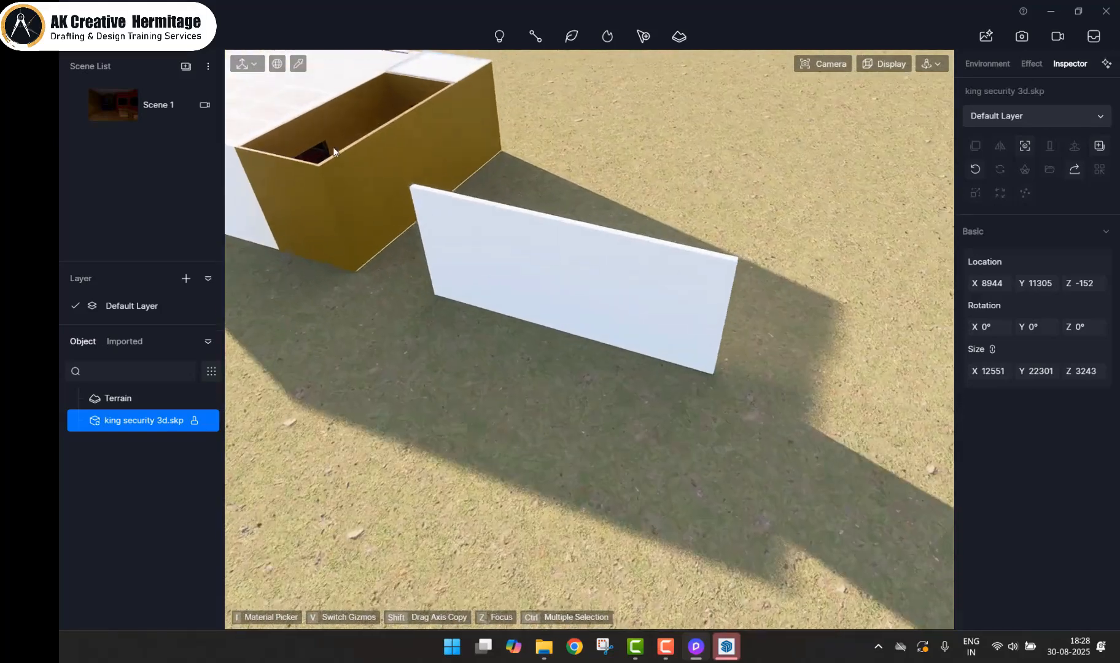
{"action": "scroll", "coordinate": [406, 248], "scroll_direction": "up", "scroll_amount": 6}
{"action": "middle_click_drag", "start_coordinate": [407, 248], "coordinate": [577, 298]}
{"action": "right_click_drag", "start_coordinate": [577, 297], "coordinate": [533, 285]}
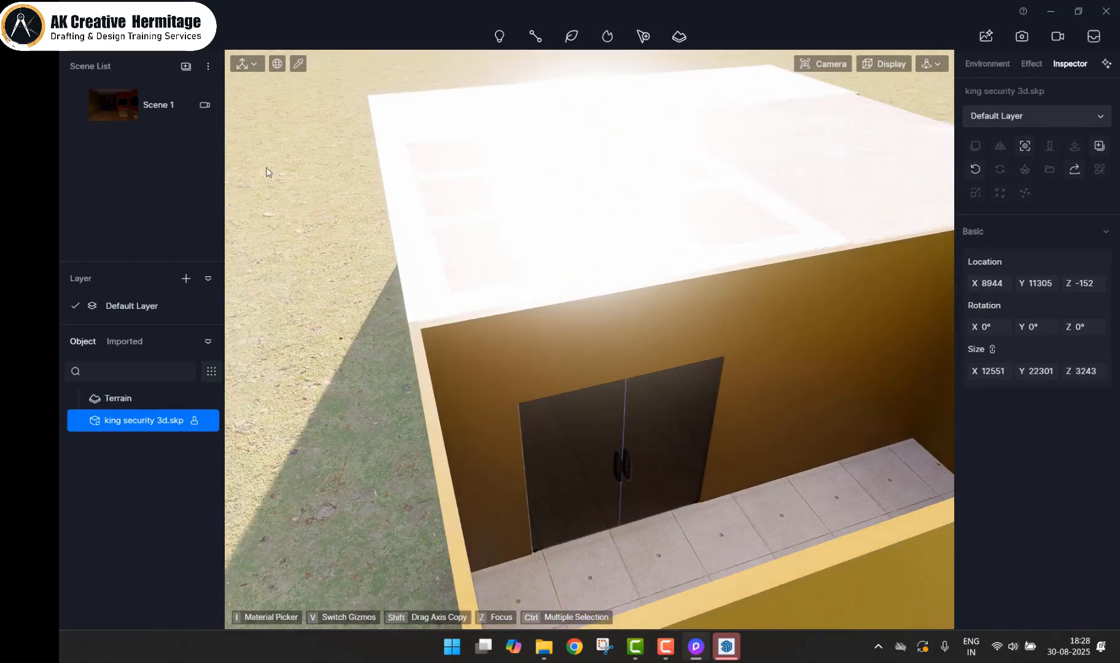
{"action": "left_click", "coordinate": [155, 106]}
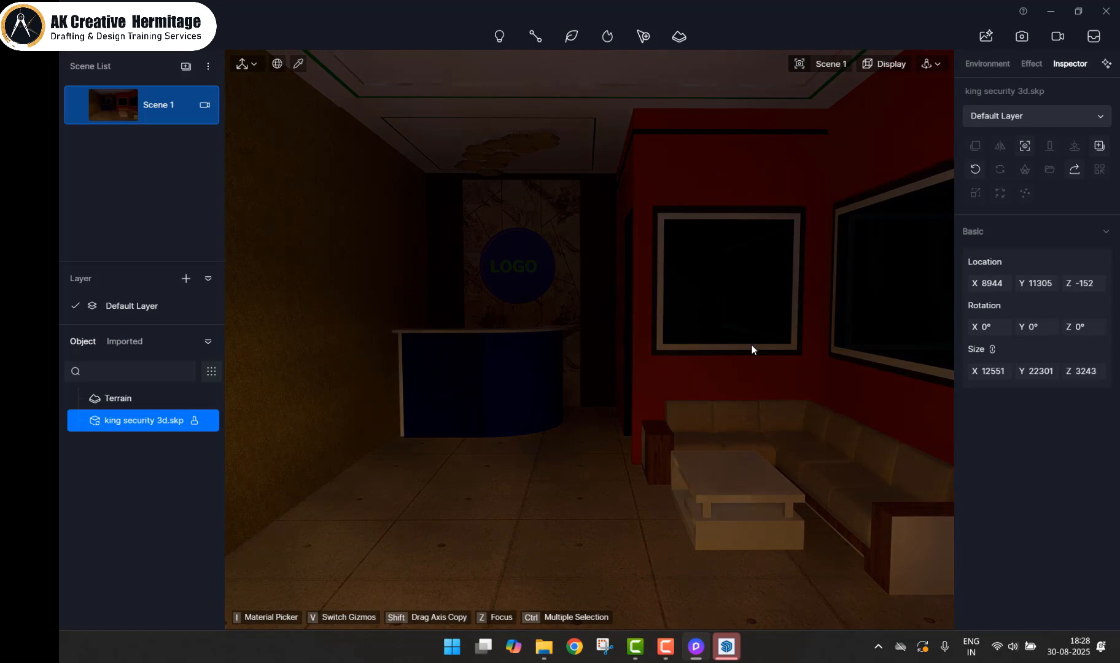
Step: Sample the green strip material around the large ceiling recess and turn on its emissive property
{"action": "left_click", "coordinate": [298, 64]}
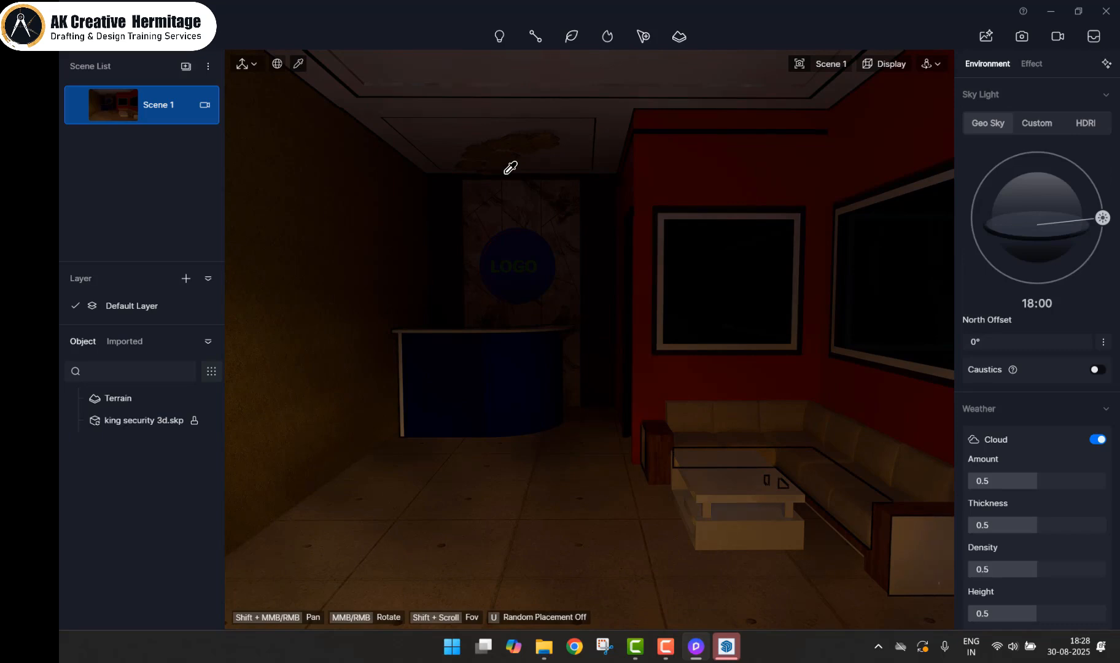
{"action": "scroll", "coordinate": [356, 91], "scroll_direction": "up", "scroll_amount": 5}
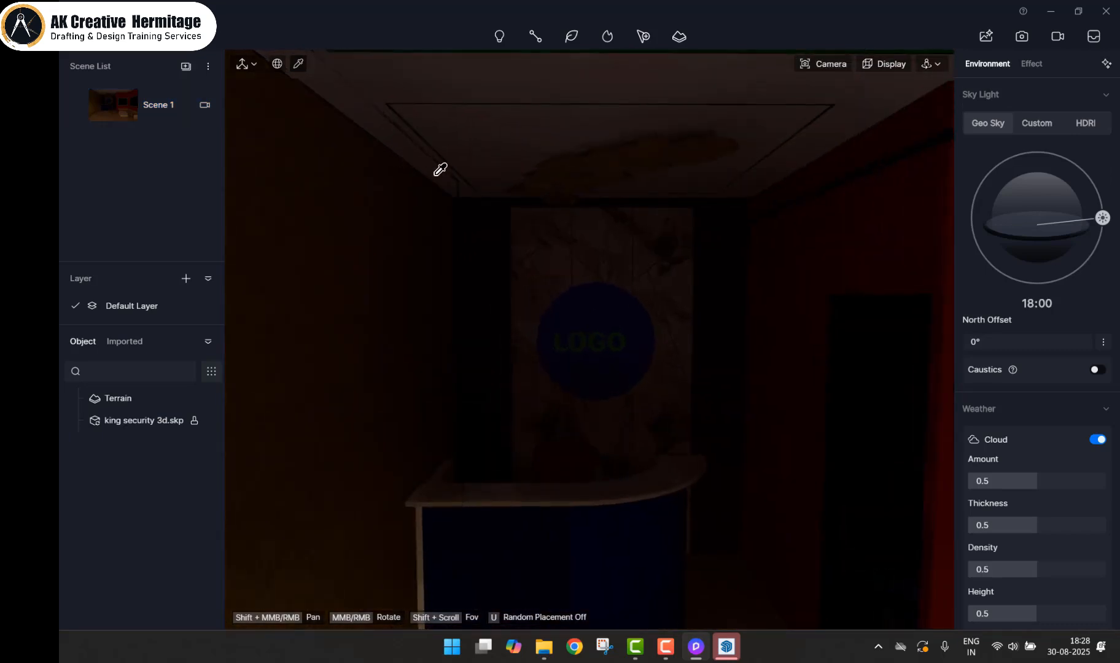
{"action": "scroll", "coordinate": [473, 189], "scroll_direction": "down", "scroll_amount": 3}
{"action": "right_click_drag", "start_coordinate": [422, 139], "coordinate": [454, 176]}
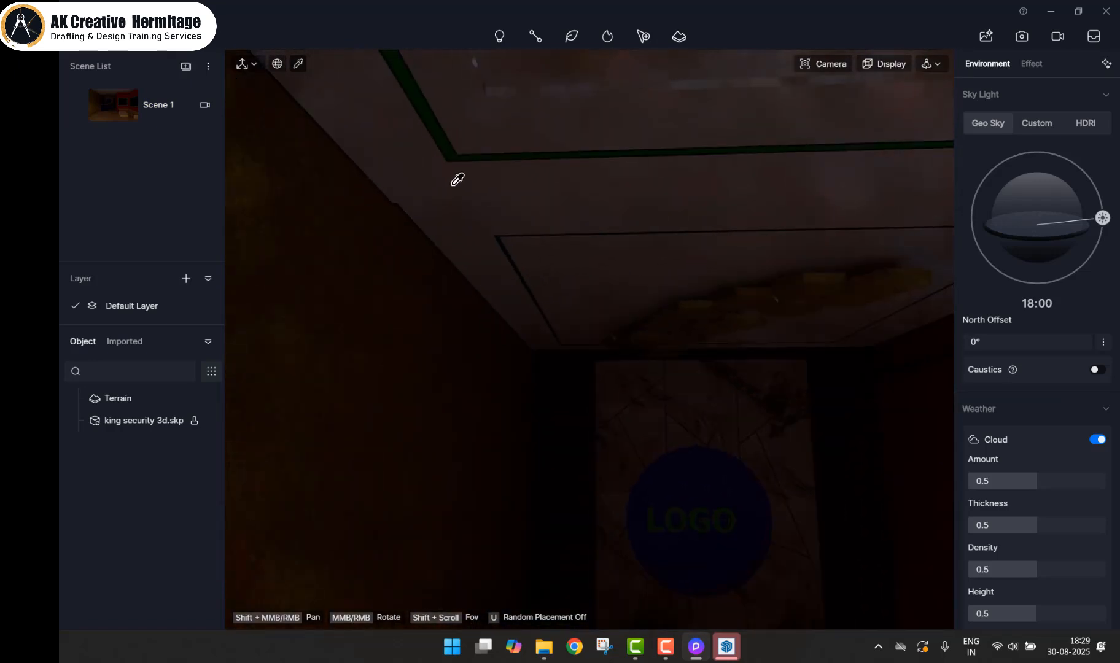
{"action": "left_click", "coordinate": [438, 129]}
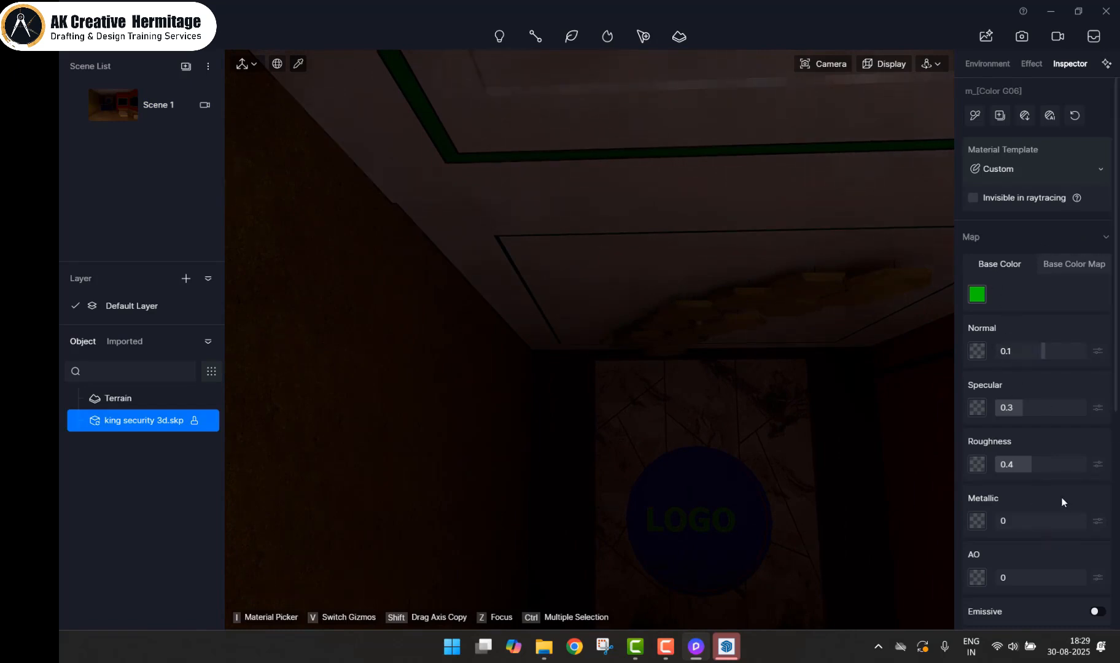
{"action": "scroll", "coordinate": [1063, 501], "scroll_direction": "down", "scroll_amount": 3}
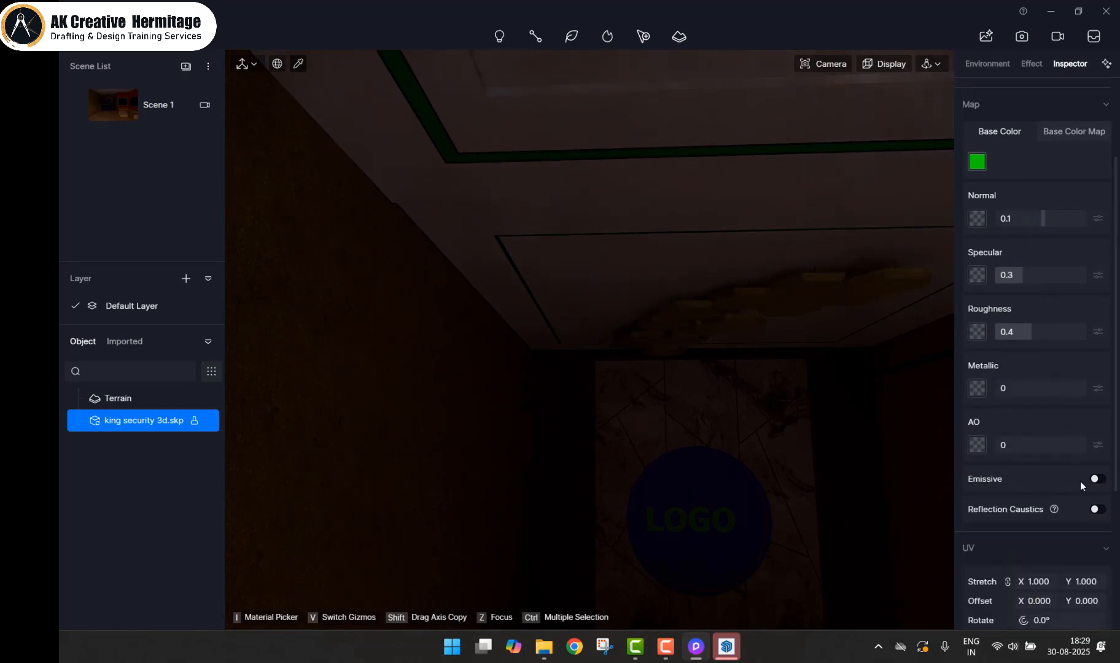
{"action": "left_click", "coordinate": [1097, 479]}
{"action": "right_click_drag", "start_coordinate": [556, 335], "coordinate": [602, 303]}
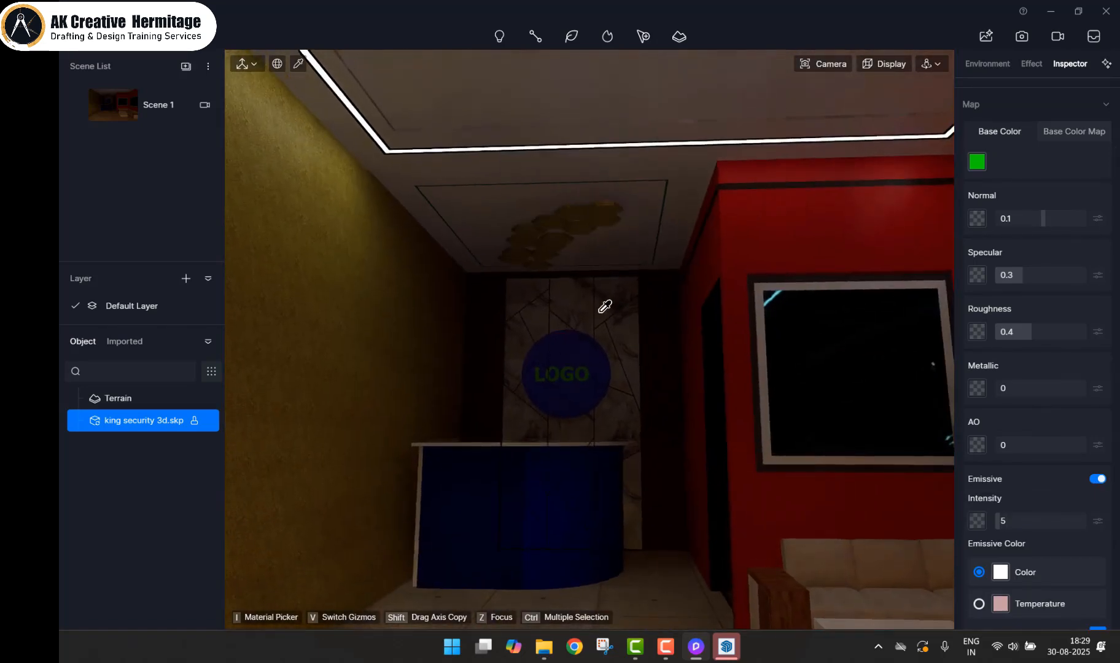
Step: Sample the dark teal strip of the smaller ceiling recess above the desk and make it emissive
{"action": "scroll", "coordinate": [429, 185], "scroll_direction": "up", "scroll_amount": 3}
{"action": "scroll", "coordinate": [407, 170], "scroll_direction": "up", "scroll_amount": 3}
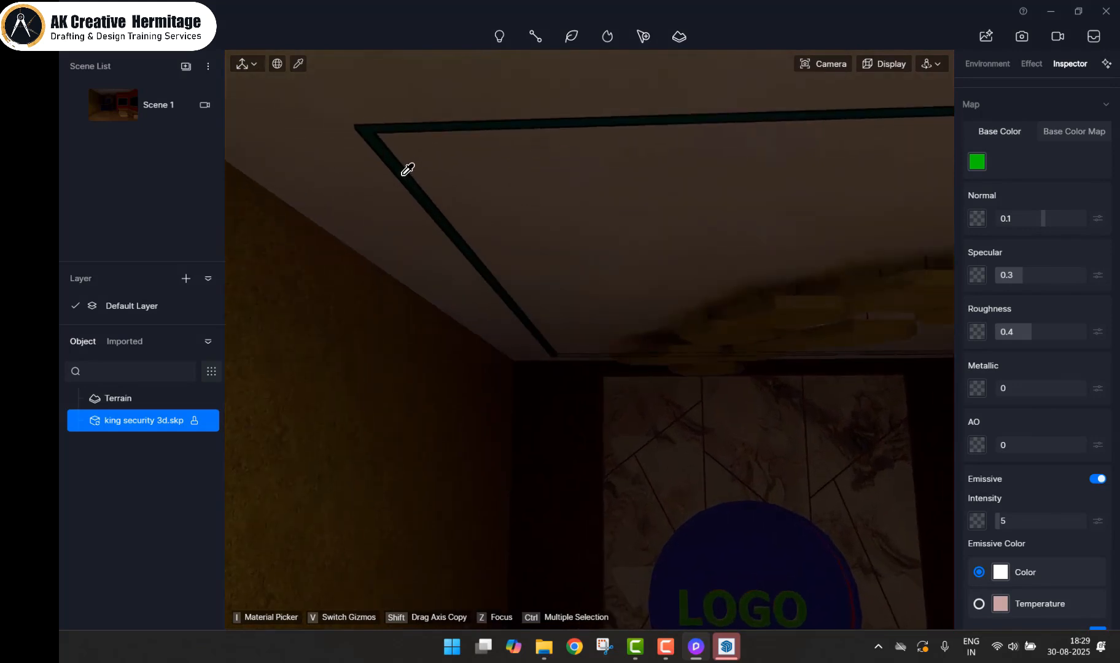
{"action": "left_click", "coordinate": [407, 170]}
{"action": "left_click", "coordinate": [1097, 478]}
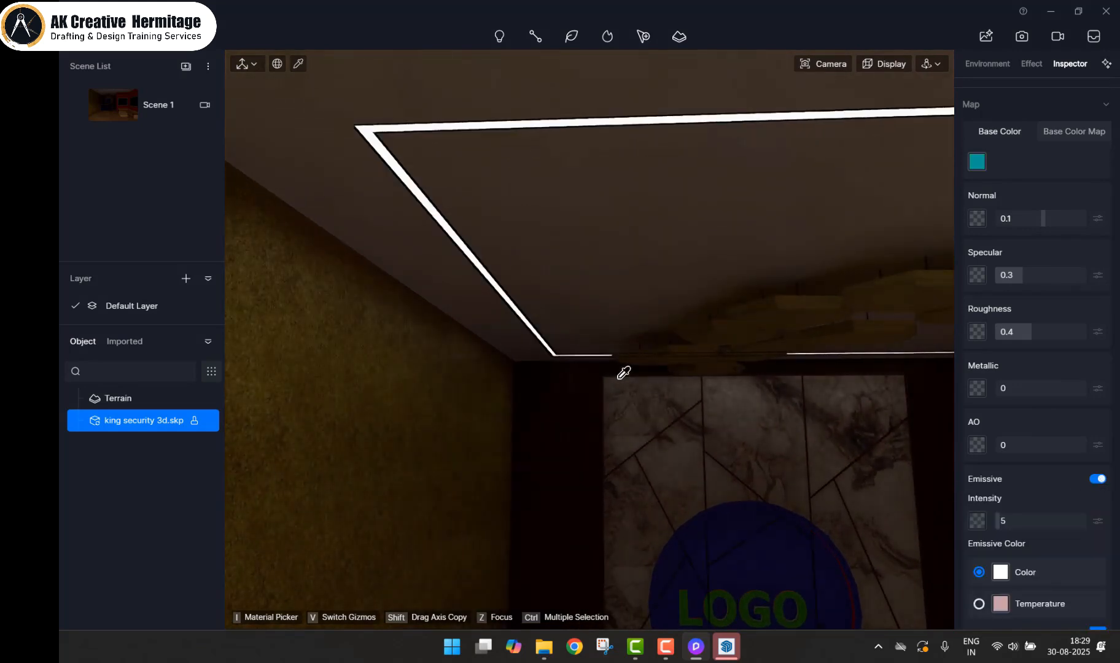
Step: Set the smaller ceiling strip's emissive intensity to 12.5 and its emissive color to a temperature of 3000
{"action": "scroll", "coordinate": [616, 374], "scroll_direction": "down", "scroll_amount": 5}
{"action": "scroll", "coordinate": [616, 374], "scroll_direction": "down", "scroll_amount": 6}
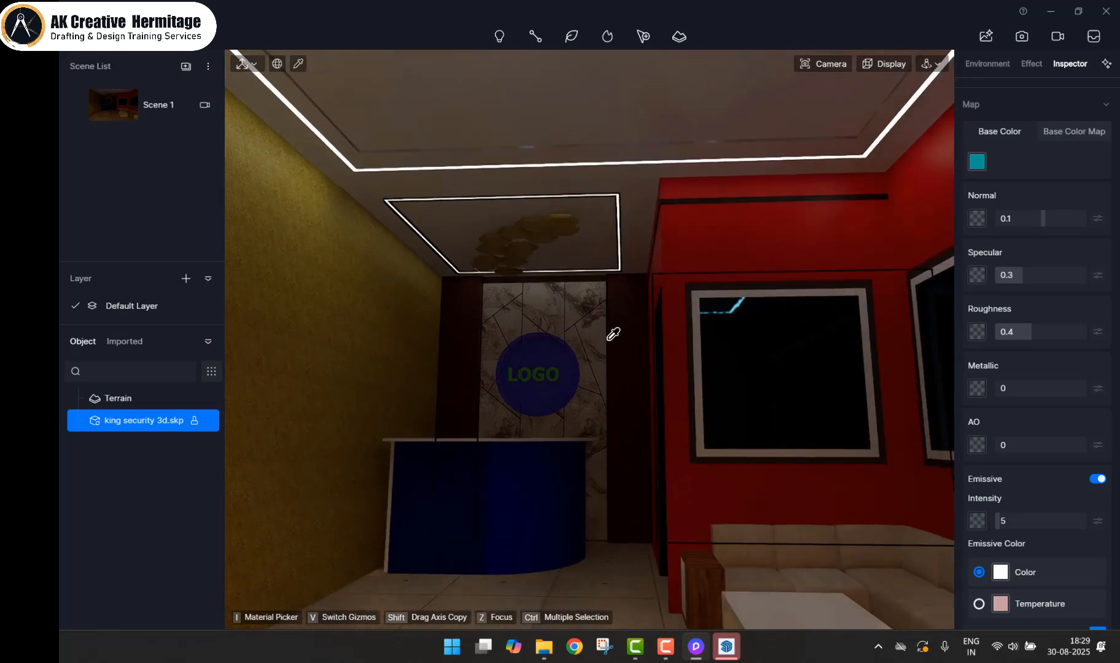
{"action": "scroll", "coordinate": [1003, 559], "scroll_direction": "down", "scroll_amount": 1}
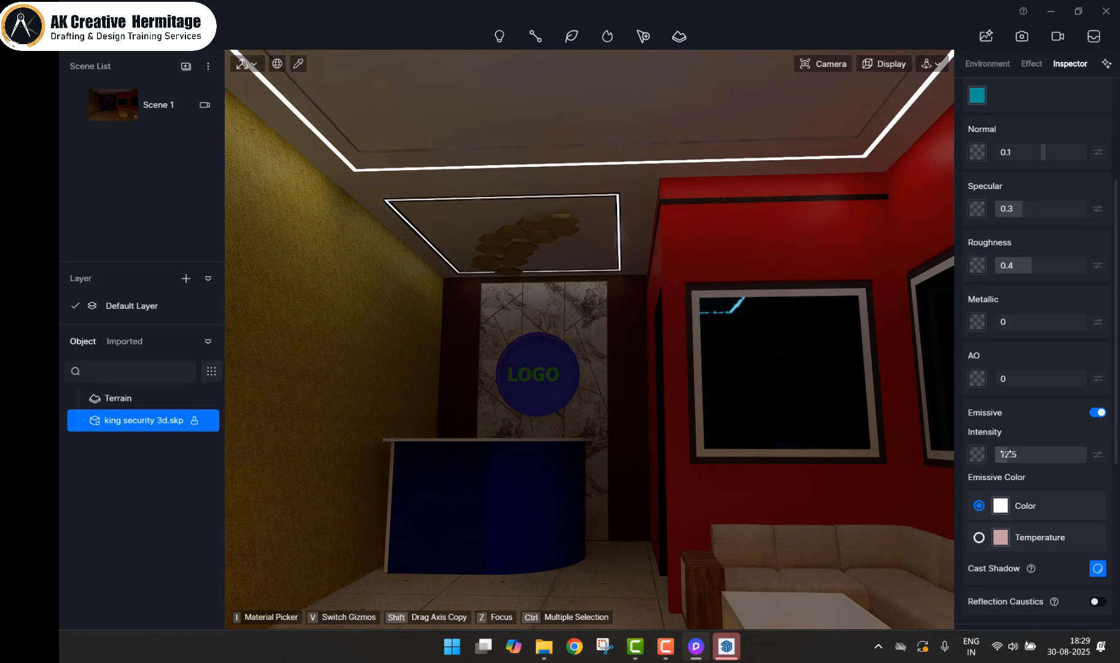
{"action": "left_click", "coordinate": [979, 538]}
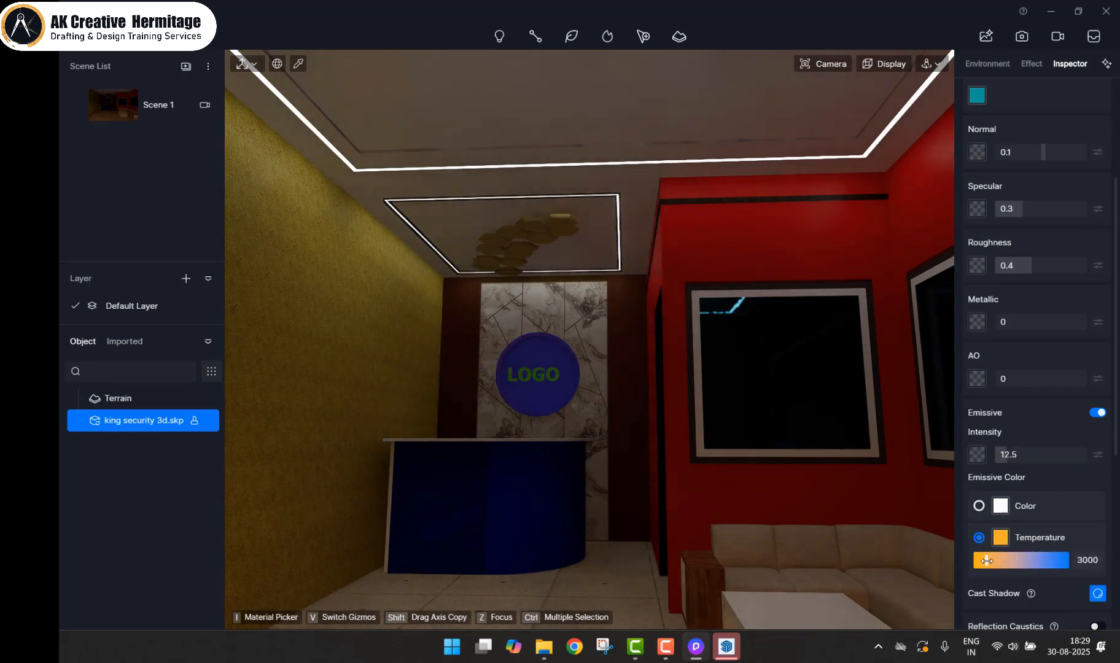
{"action": "left_click_drag", "start_coordinate": [1019, 560], "coordinate": [999, 559]}
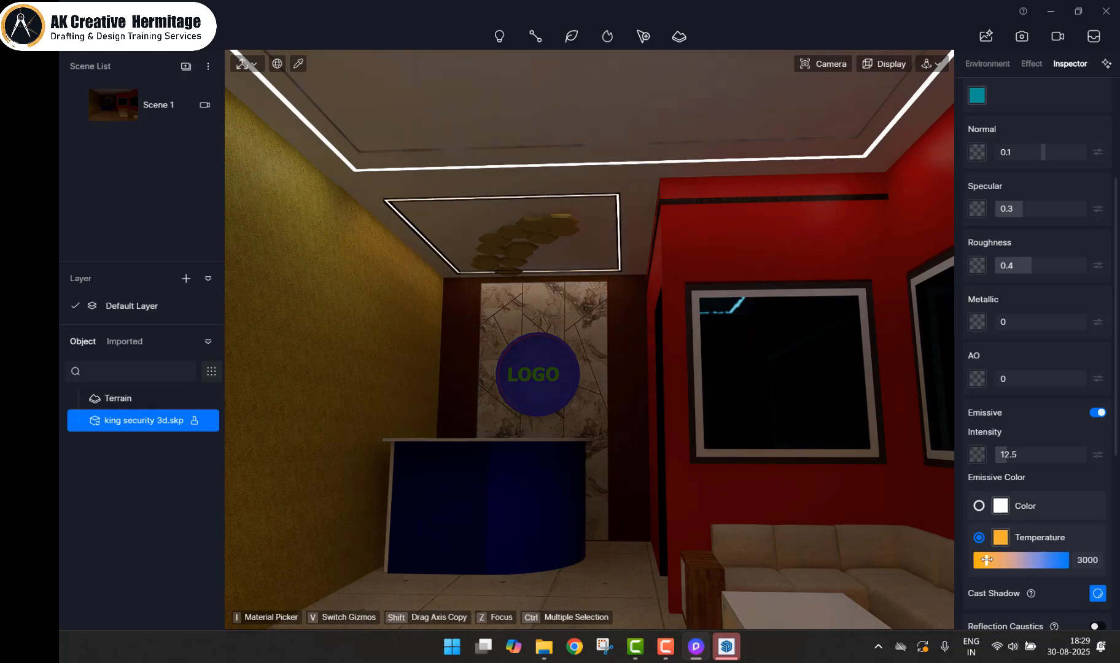
Step: Sample the green LOGO lettering on the wall behind the desk and make its material emissive
{"action": "scroll", "coordinate": [653, 391], "scroll_direction": "up", "scroll_amount": 3}
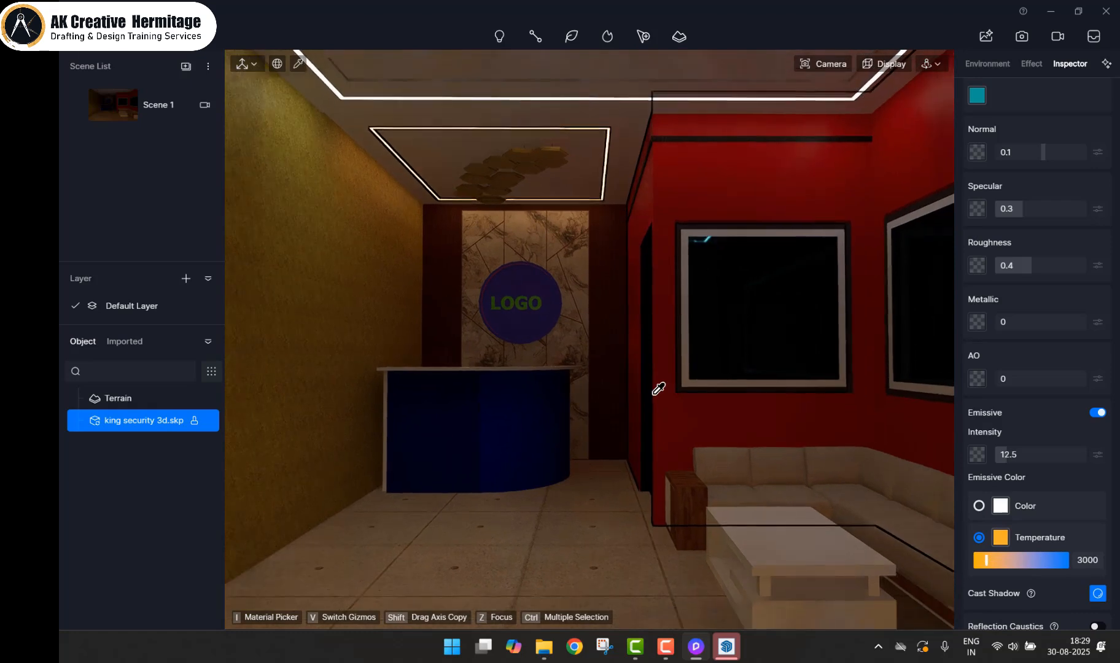
{"action": "scroll", "coordinate": [657, 389], "scroll_direction": "down", "scroll_amount": 3}
{"action": "middle_click_drag", "start_coordinate": [712, 420], "coordinate": [719, 457]}
{"action": "scroll", "coordinate": [665, 418], "scroll_direction": "up", "scroll_amount": 4}
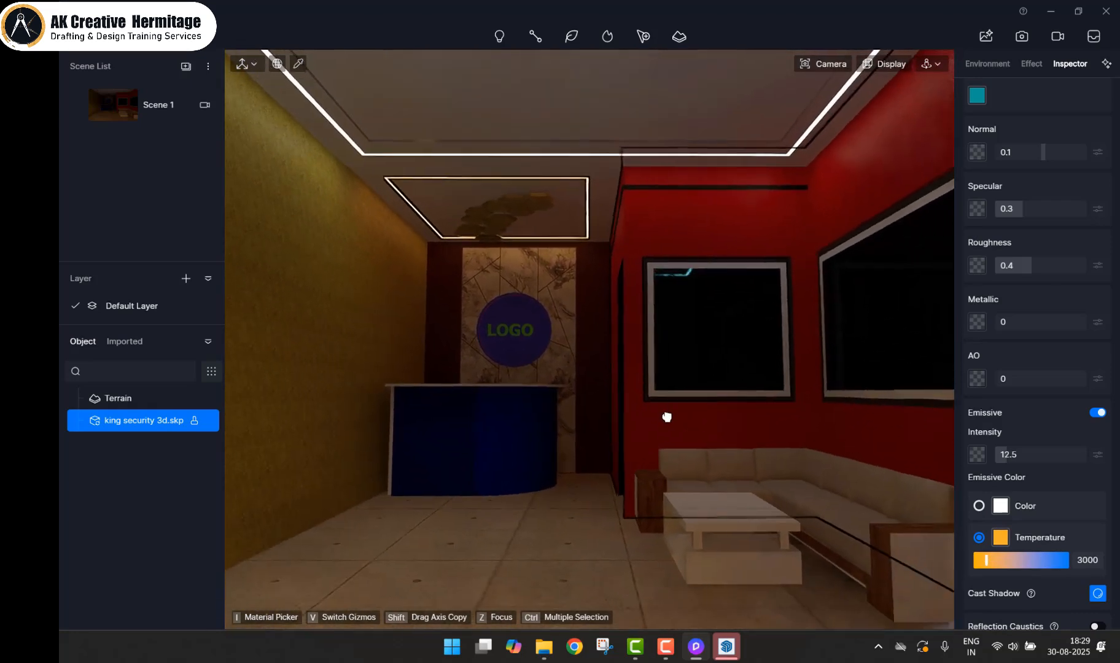
{"action": "scroll", "coordinate": [608, 411], "scroll_direction": "up", "scroll_amount": 5}
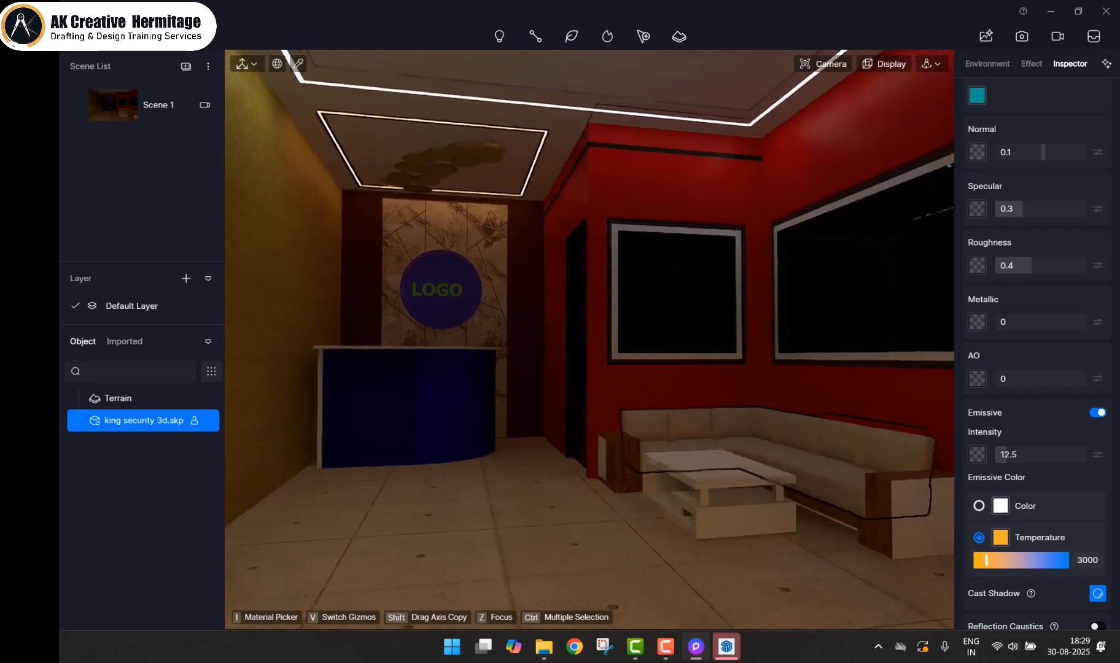
{"action": "scroll", "coordinate": [742, 344], "scroll_direction": "down", "scroll_amount": 6}
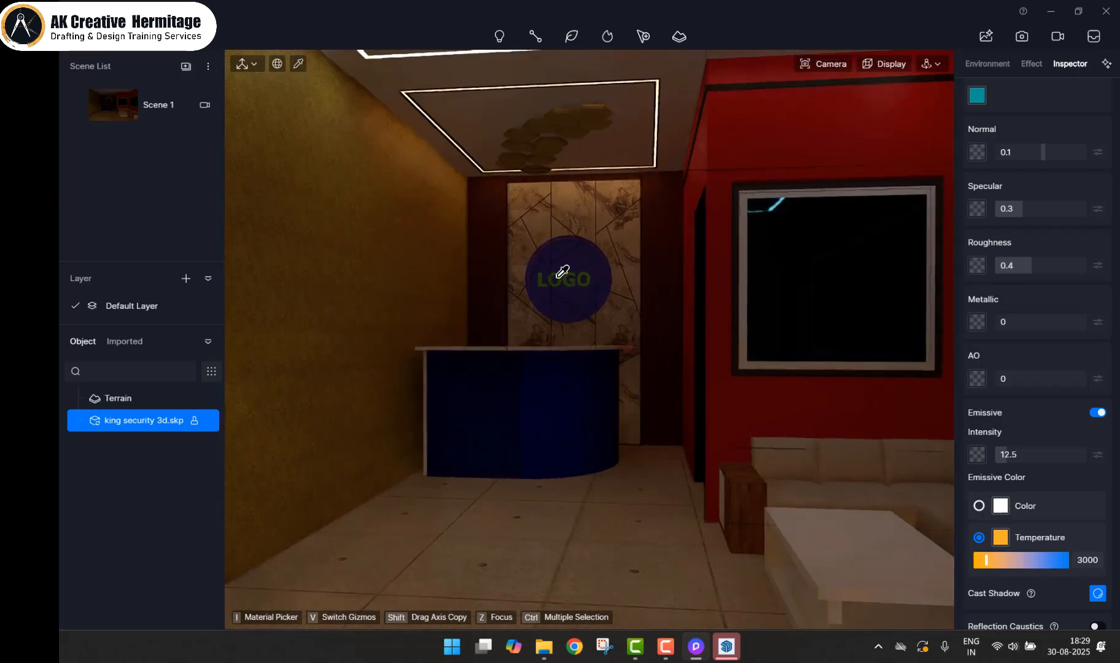
{"action": "scroll", "coordinate": [566, 274], "scroll_direction": "up", "scroll_amount": 6}
{"action": "scroll", "coordinate": [564, 271], "scroll_direction": "up", "scroll_amount": 3}
{"action": "left_click", "coordinate": [561, 264]}
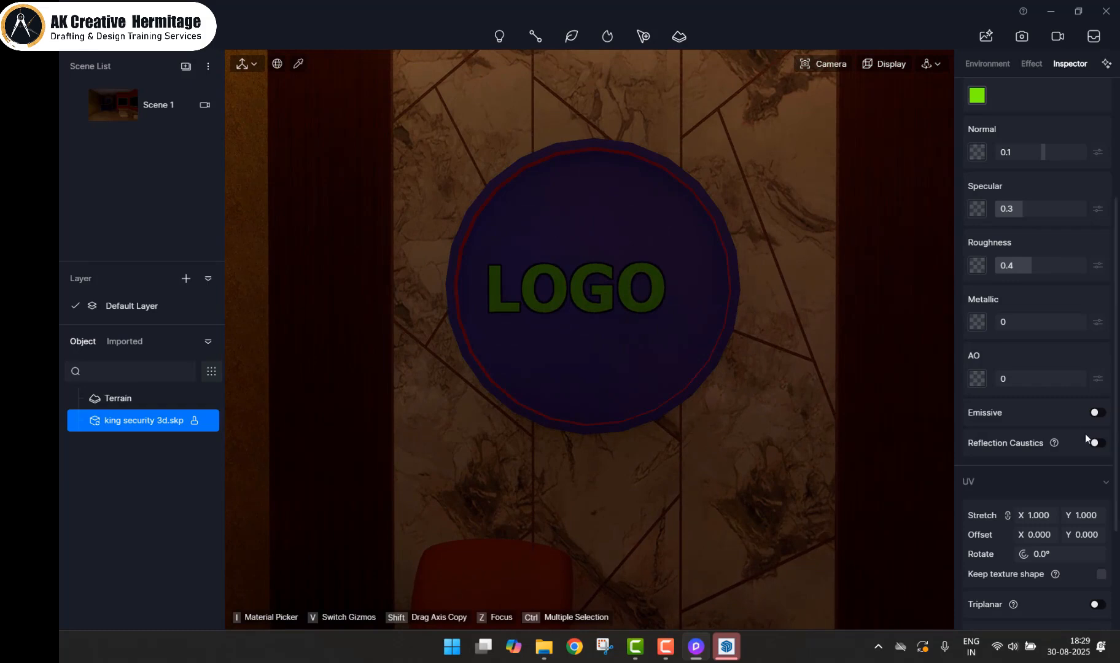
{"action": "left_click", "coordinate": [1096, 412]}
Step: Make the thin red ring around the logo disc emissive and bring the whole reception back into view
{"action": "scroll", "coordinate": [728, 264], "scroll_direction": "up", "scroll_amount": 3}
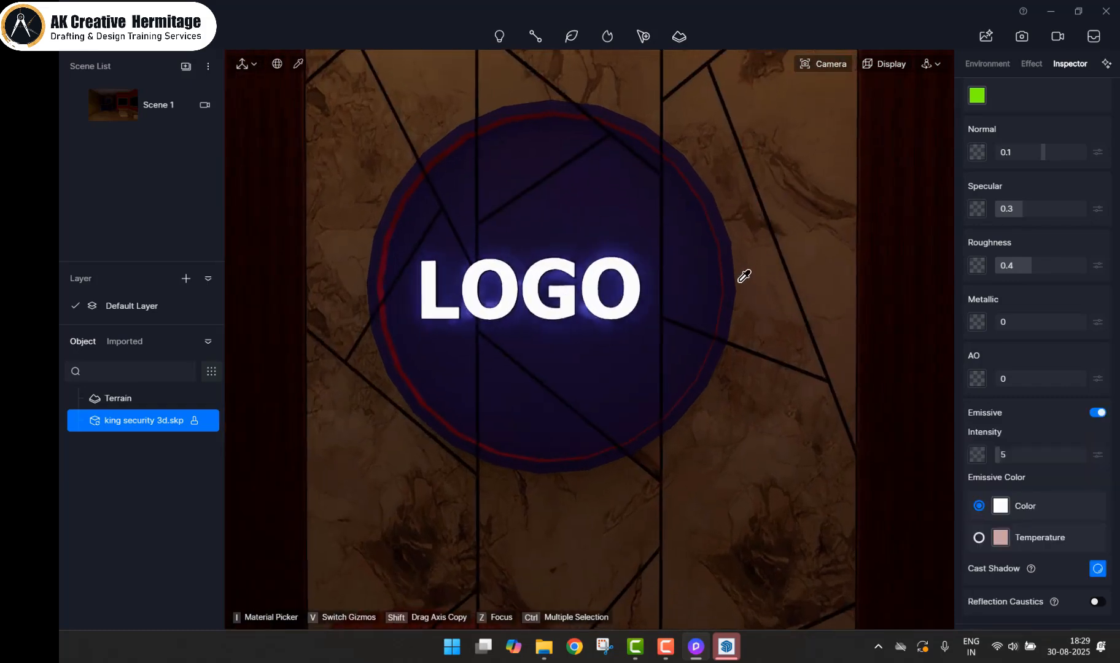
{"action": "scroll", "coordinate": [718, 239], "scroll_direction": "up", "scroll_amount": 5}
{"action": "left_click", "coordinate": [720, 245]}
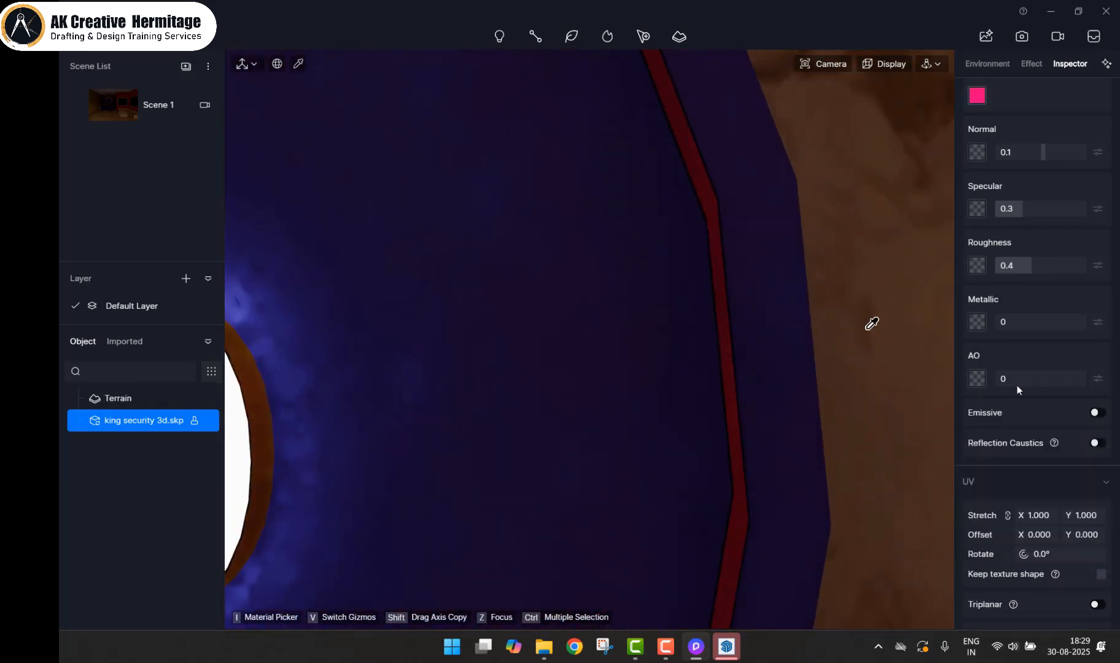
{"action": "left_click", "coordinate": [1097, 413]}
{"action": "scroll", "coordinate": [900, 400], "scroll_direction": "down", "scroll_amount": 10}
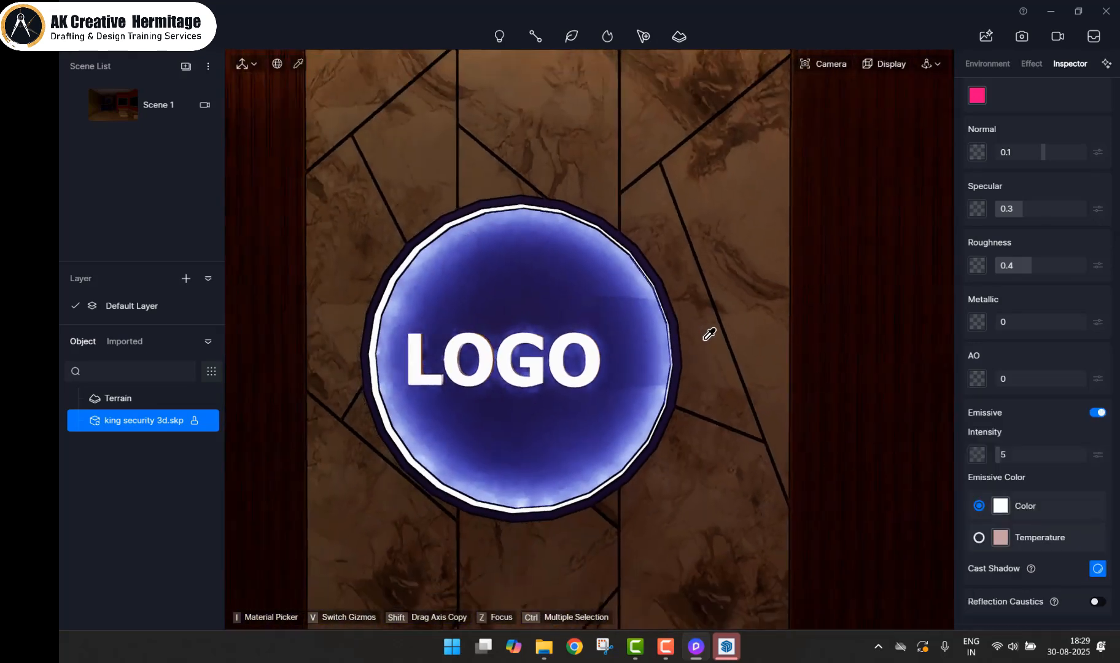
{"action": "scroll", "coordinate": [710, 337], "scroll_direction": "down", "scroll_amount": 10}
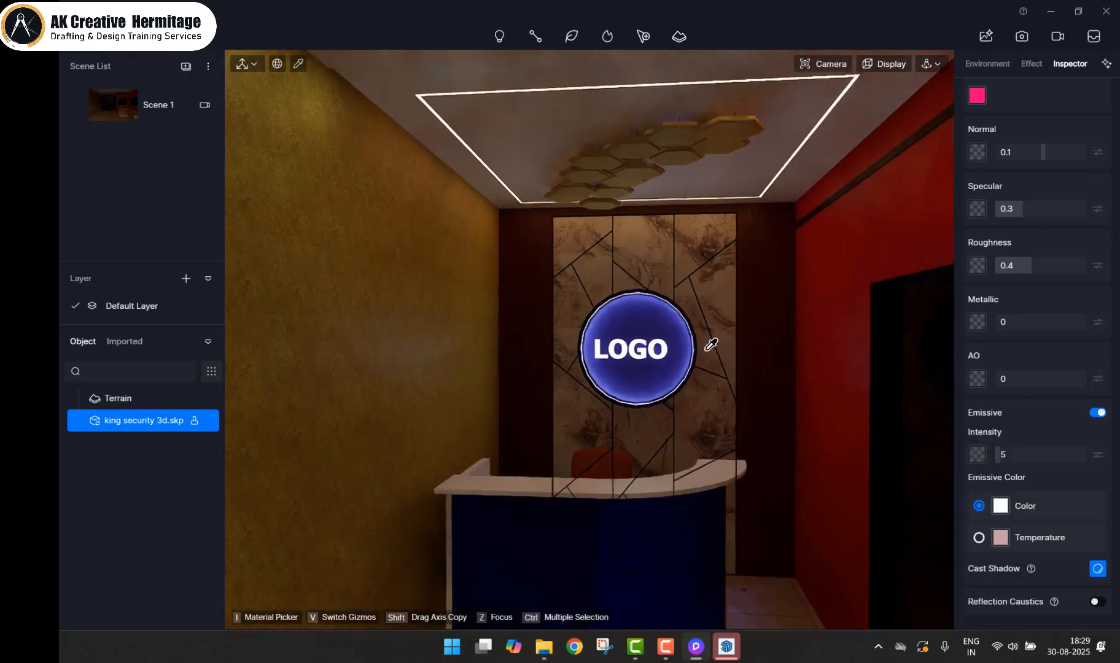
{"action": "scroll", "coordinate": [780, 440], "scroll_direction": "down", "scroll_amount": 10}
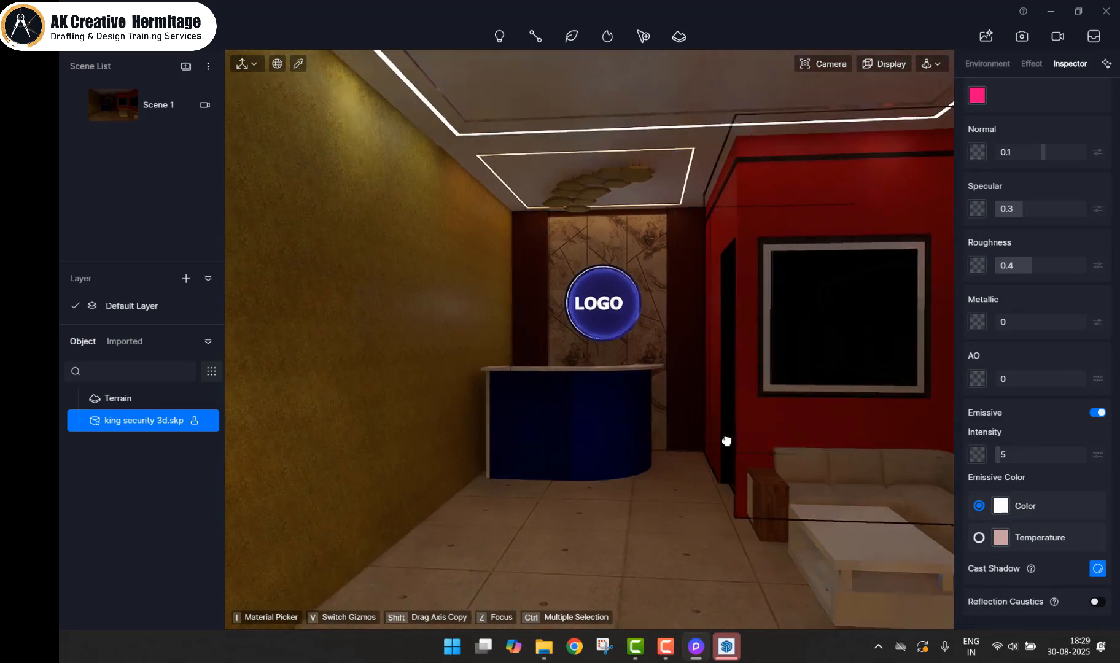
{"action": "scroll", "coordinate": [698, 429], "scroll_direction": "down", "scroll_amount": 3}
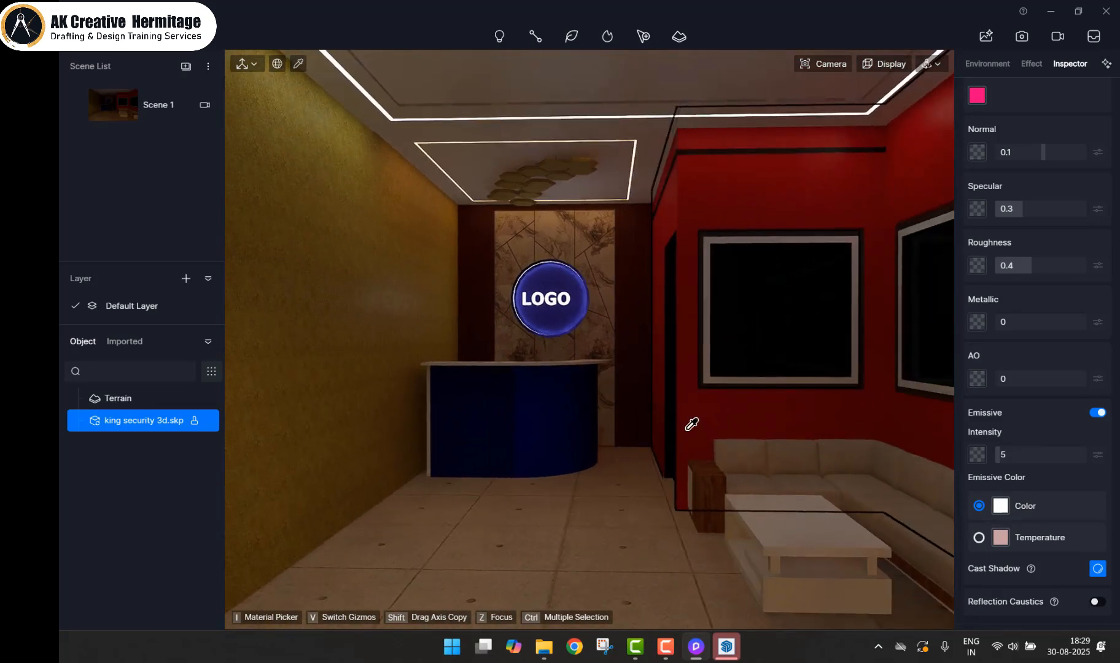
{"action": "key", "text": "Escape"}
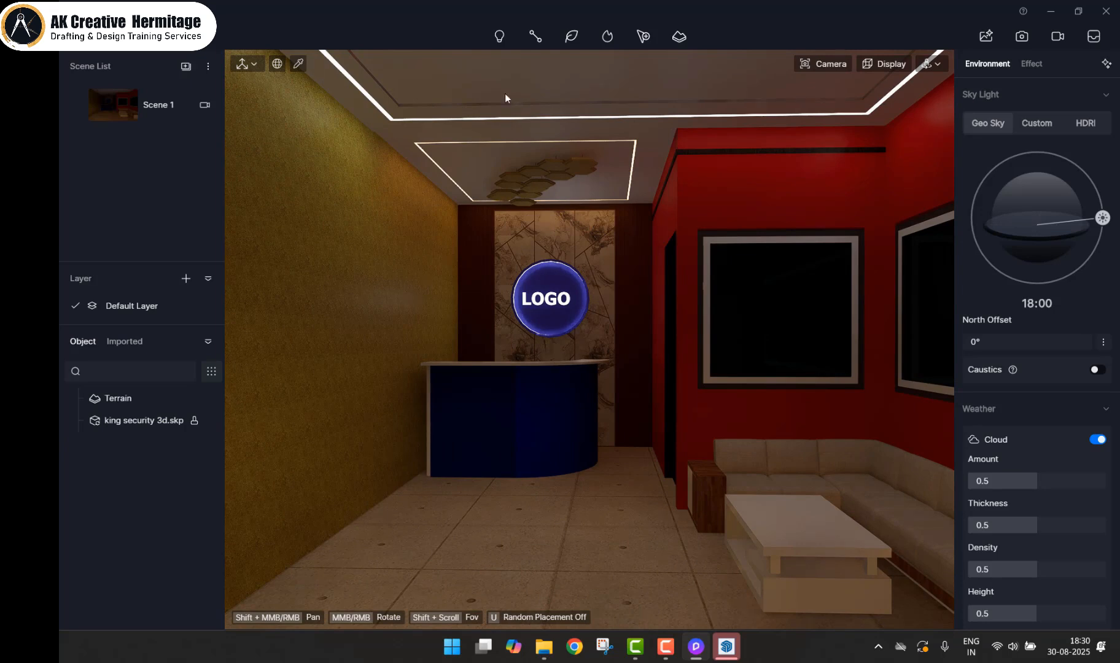
Step: Place a point light in front of the reception desk and raise it to about Z 1584, near logo height
{"action": "left_click", "coordinate": [499, 38]}
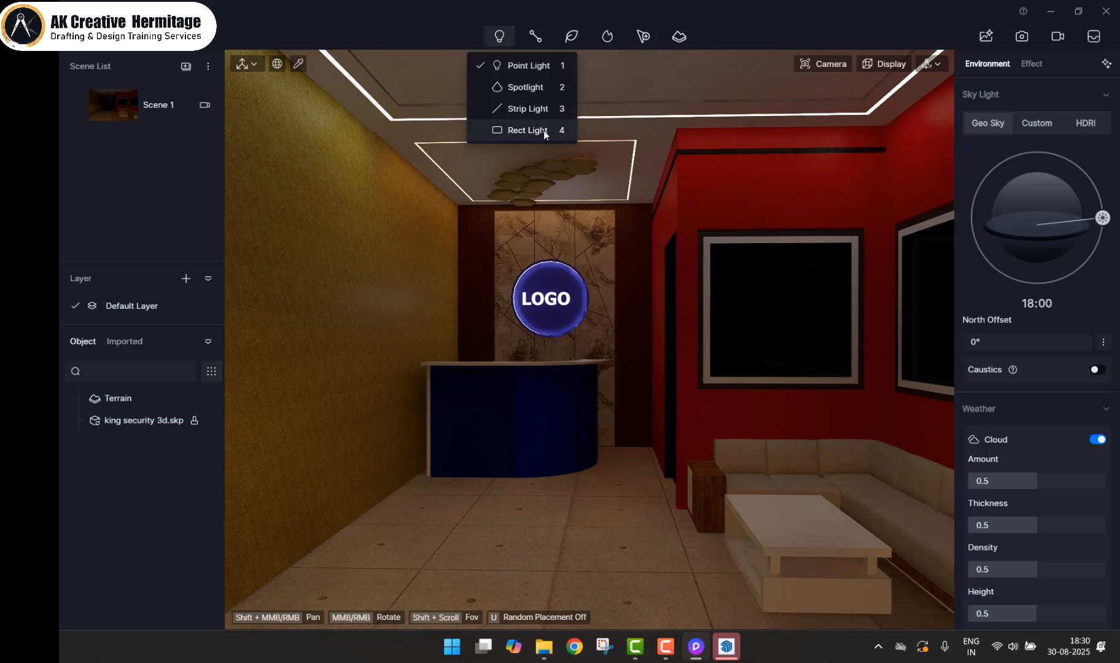
{"action": "left_click", "coordinate": [530, 65]}
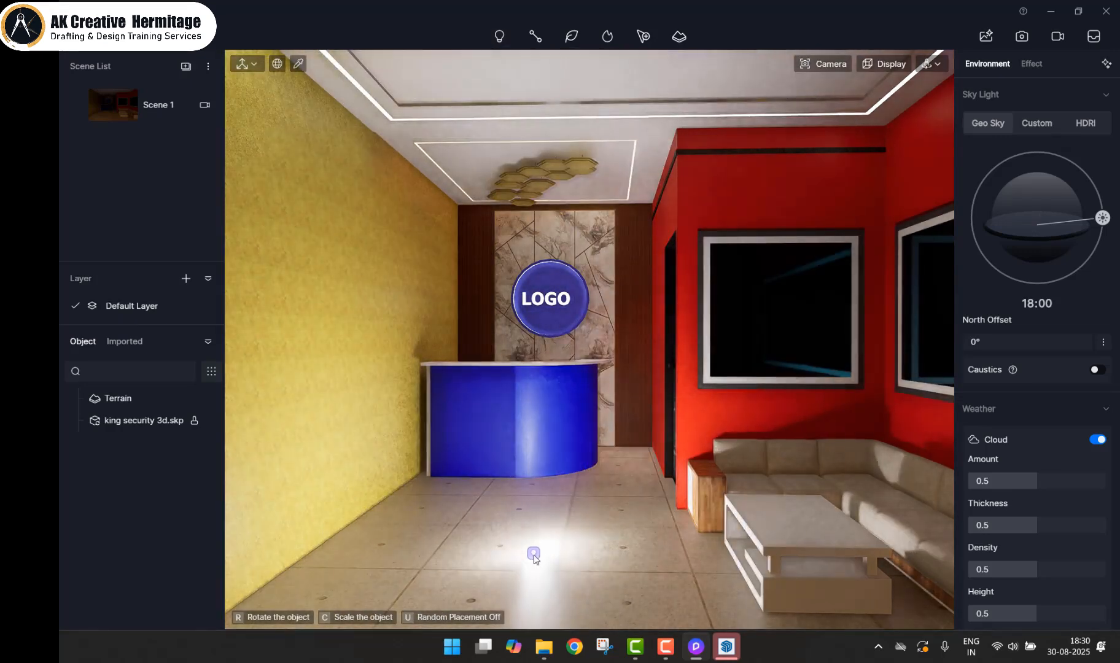
{"action": "left_click", "coordinate": [533, 550]}
{"action": "left_click_drag", "start_coordinate": [533, 485], "coordinate": [550, 334]}
{"action": "left_click_drag", "start_coordinate": [528, 294], "coordinate": [578, 314]}
{"action": "left_click", "coordinate": [661, 519]}
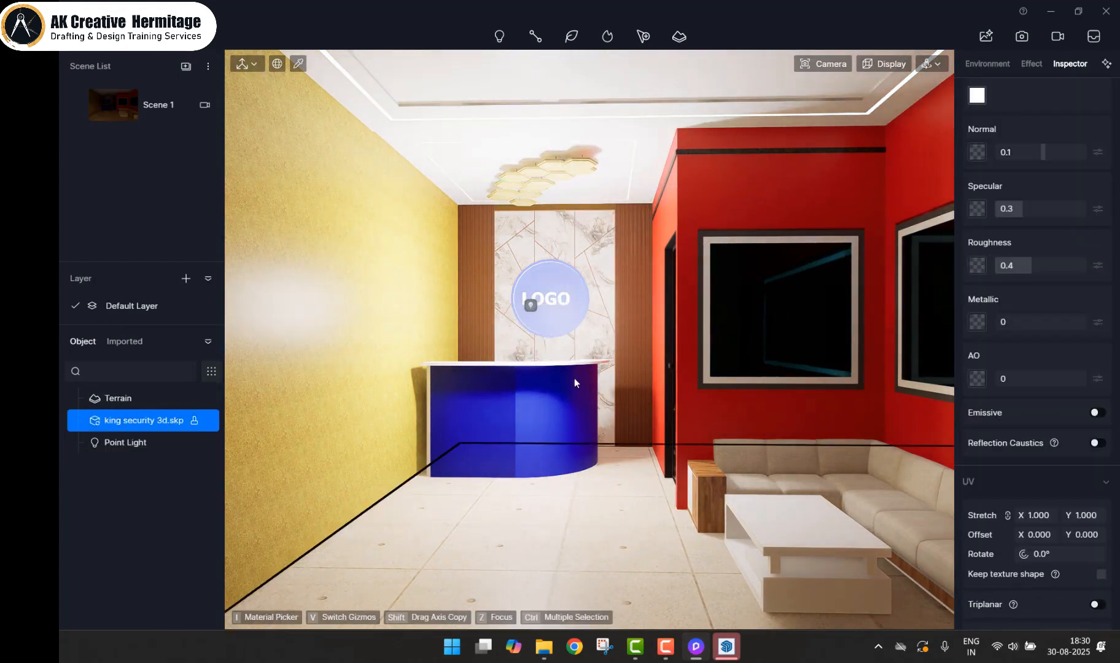
Step: Set the point light's intensity to 2 cd, attenuation radius to 9902 and light source radius to 10
{"action": "left_click", "coordinate": [535, 302]}
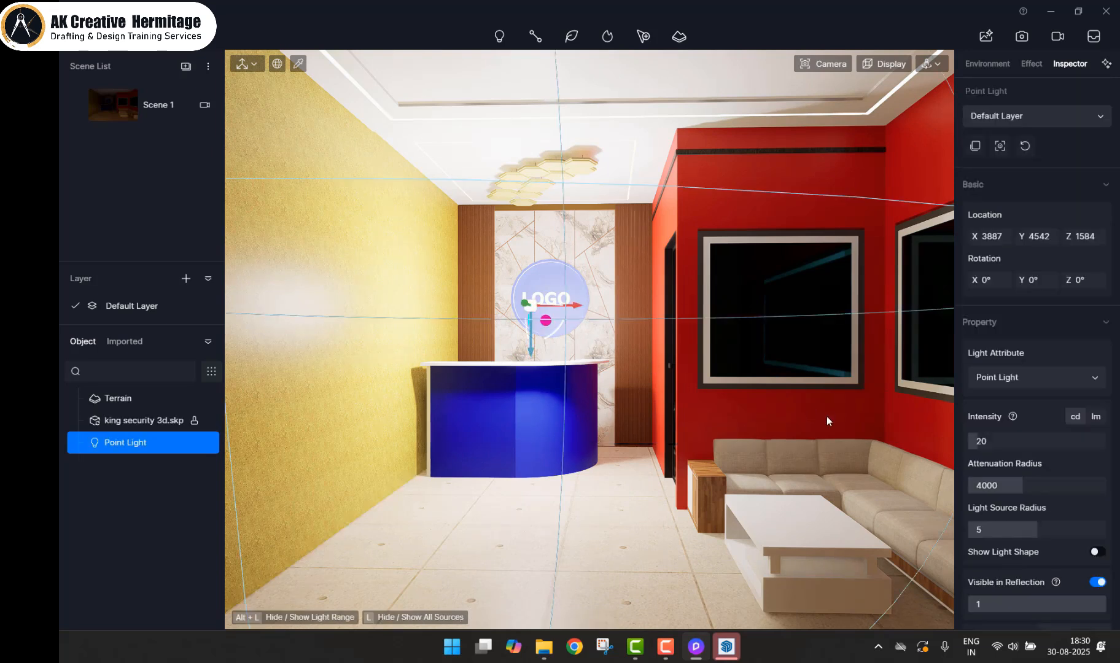
{"action": "left_click_drag", "start_coordinate": [983, 442], "coordinate": [964, 443]}
{"action": "left_click", "coordinate": [973, 442]}
{"action": "type", "text": "2"}
{"action": "key", "text": "Return"}
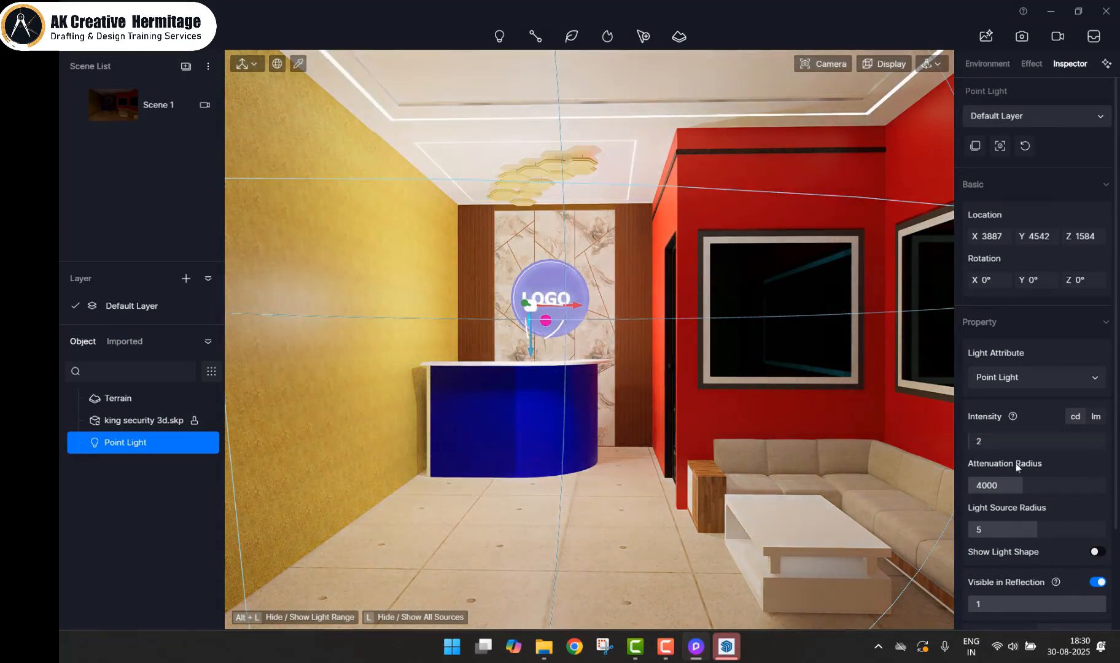
{"action": "left_click_drag", "start_coordinate": [1034, 484], "coordinate": [1108, 488]}
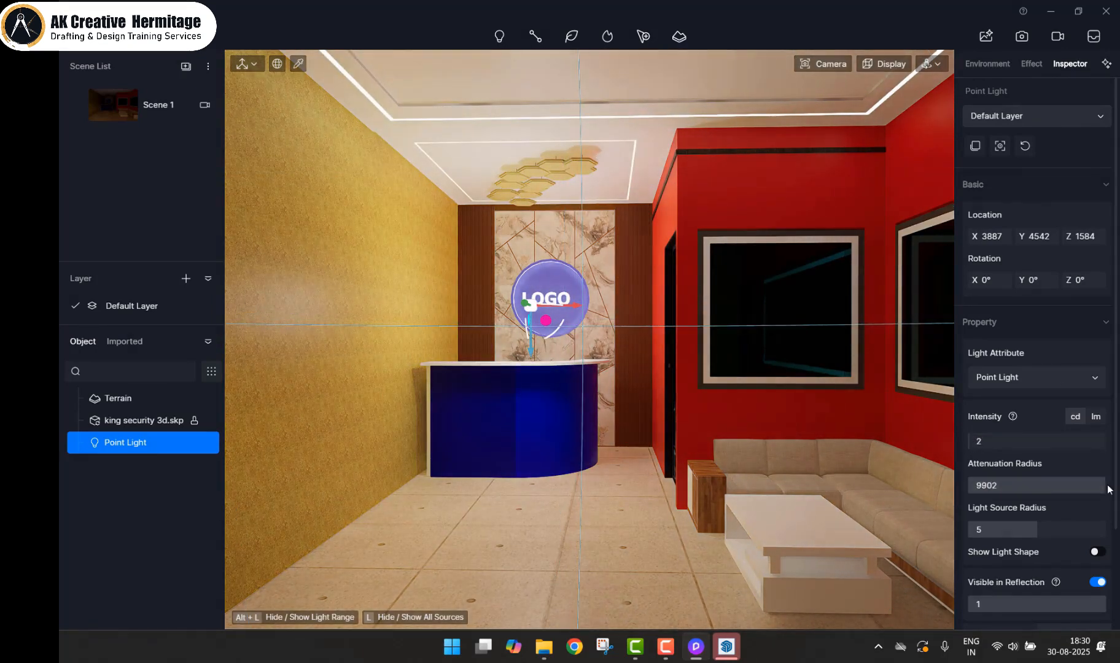
{"action": "left_click_drag", "start_coordinate": [1030, 523], "coordinate": [1114, 535]}
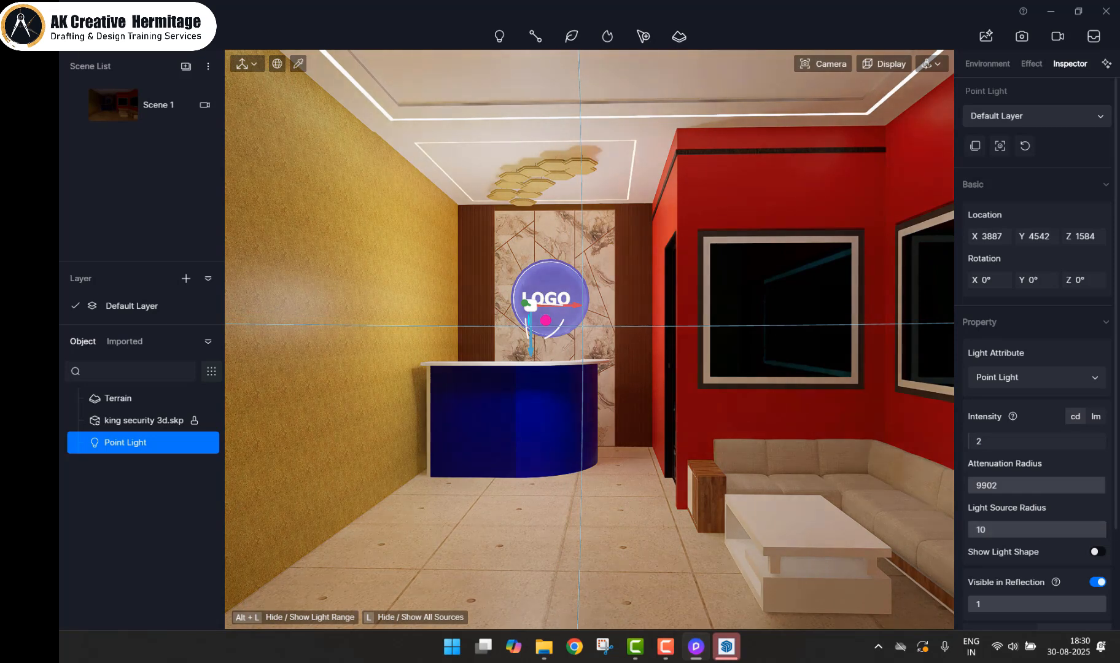
{"action": "scroll", "coordinate": [993, 539], "scroll_direction": "down", "scroll_amount": 2}
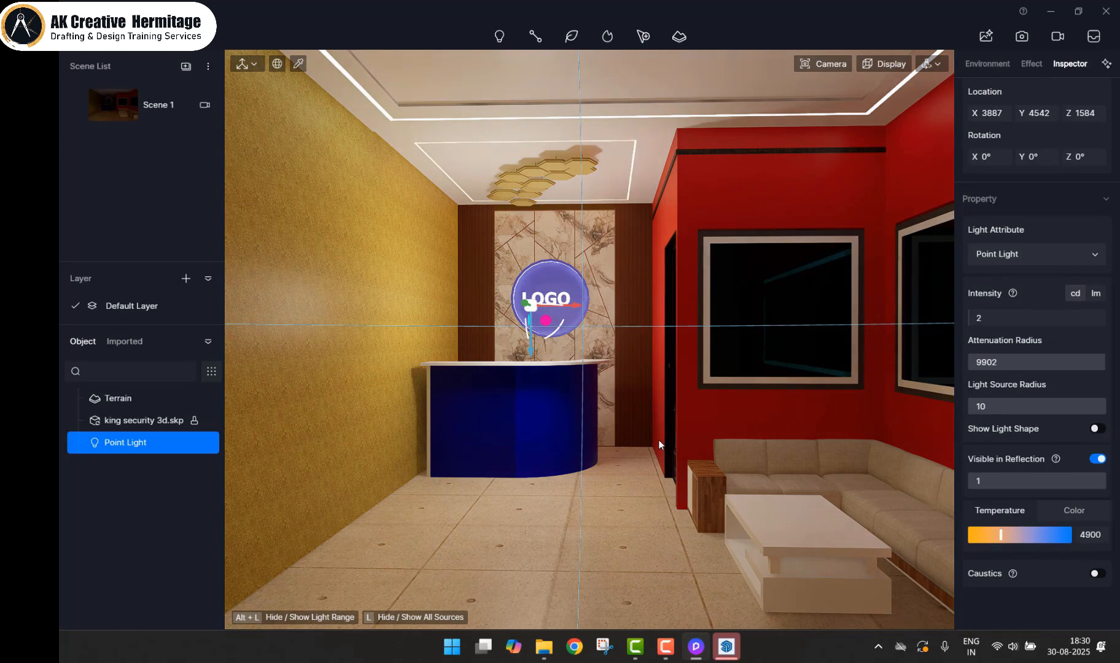
Step: Delete the point light in front of the logo wall
{"action": "left_click", "coordinate": [556, 510]}
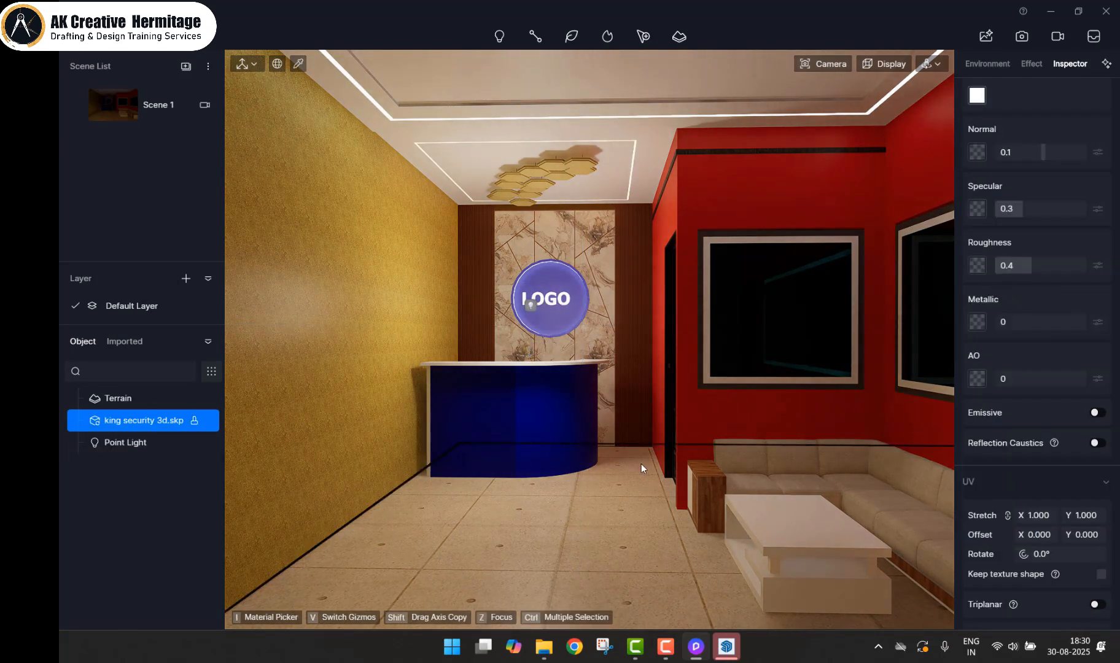
{"action": "left_click", "coordinate": [531, 306]}
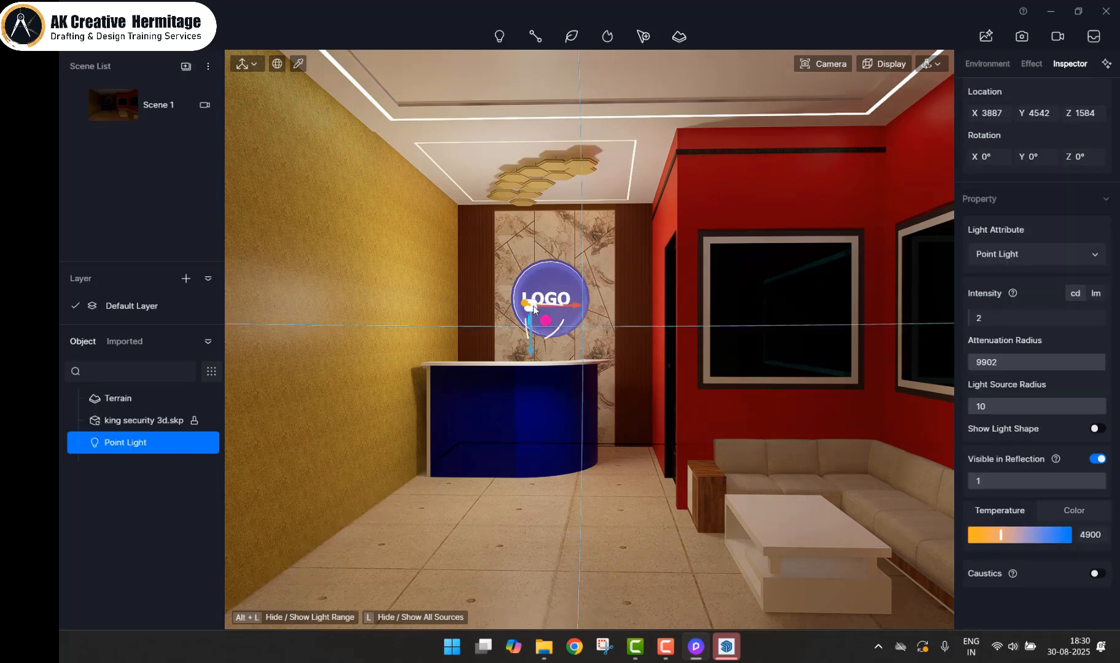
{"action": "key", "text": "Delete"}
Step: Place a spotlight high on the gold textured wall, at about X 2754, Y 4953, Z 2487
{"action": "mouse_move", "coordinate": [499, 37]}
{"action": "left_click", "coordinate": [525, 86]}
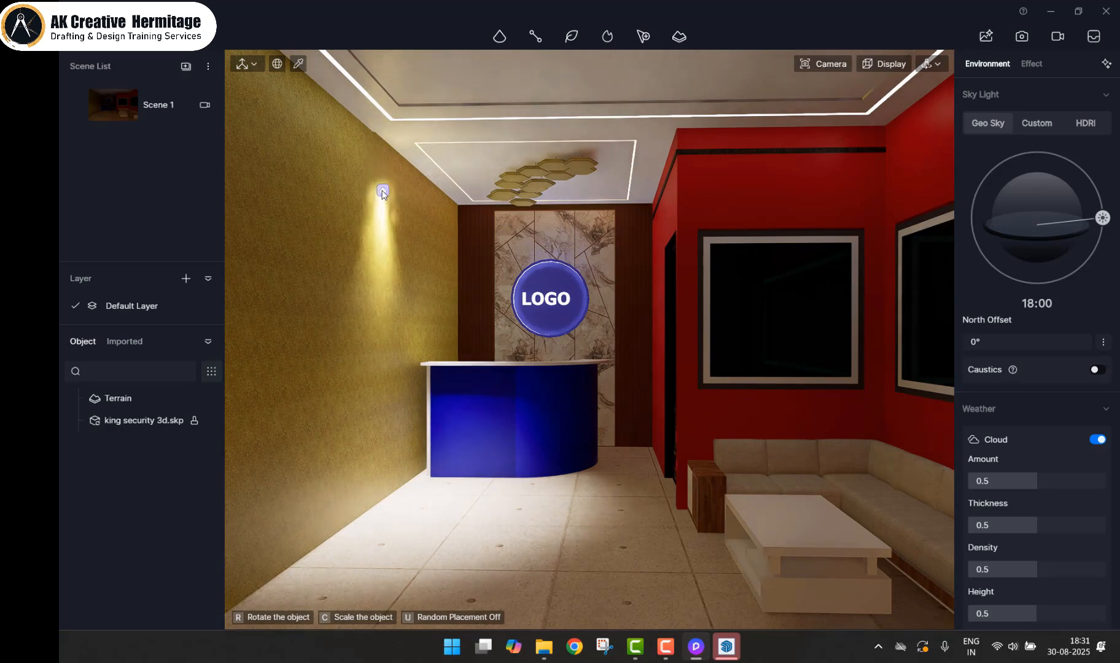
{"action": "left_click", "coordinate": [382, 191]}
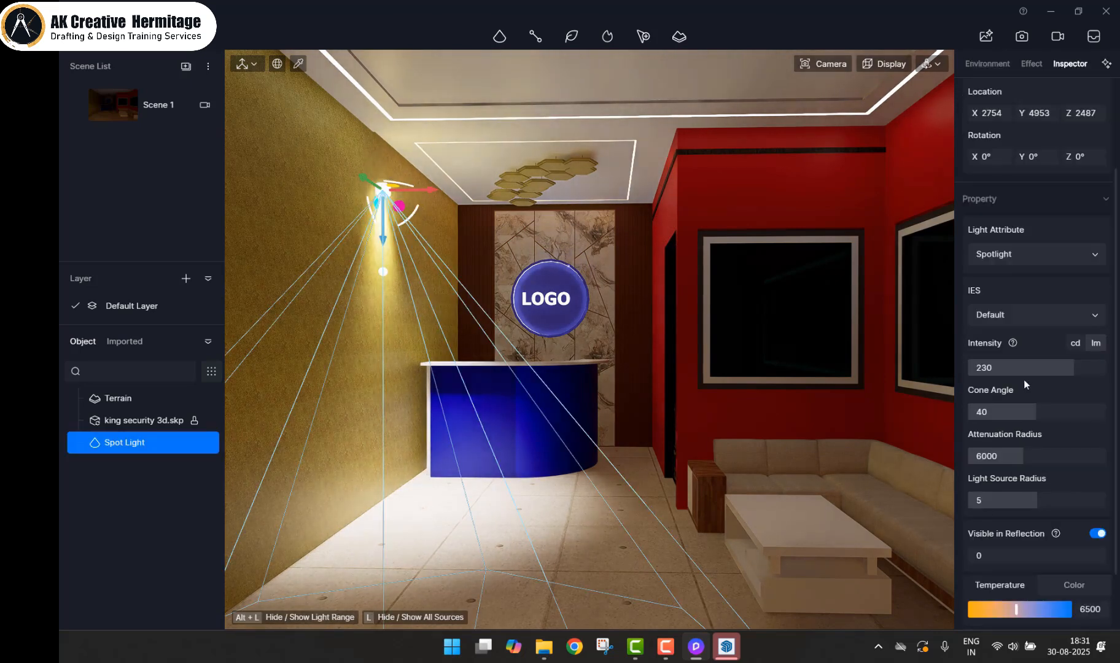
Step: Set the spotlight's intensity to 114.5 lm, cone angle to 42.4 and attenuation radius to 1503
{"action": "left_click_drag", "start_coordinate": [1056, 369], "coordinate": [1002, 371]}
{"action": "left_click_drag", "start_coordinate": [1033, 414], "coordinate": [980, 462]}
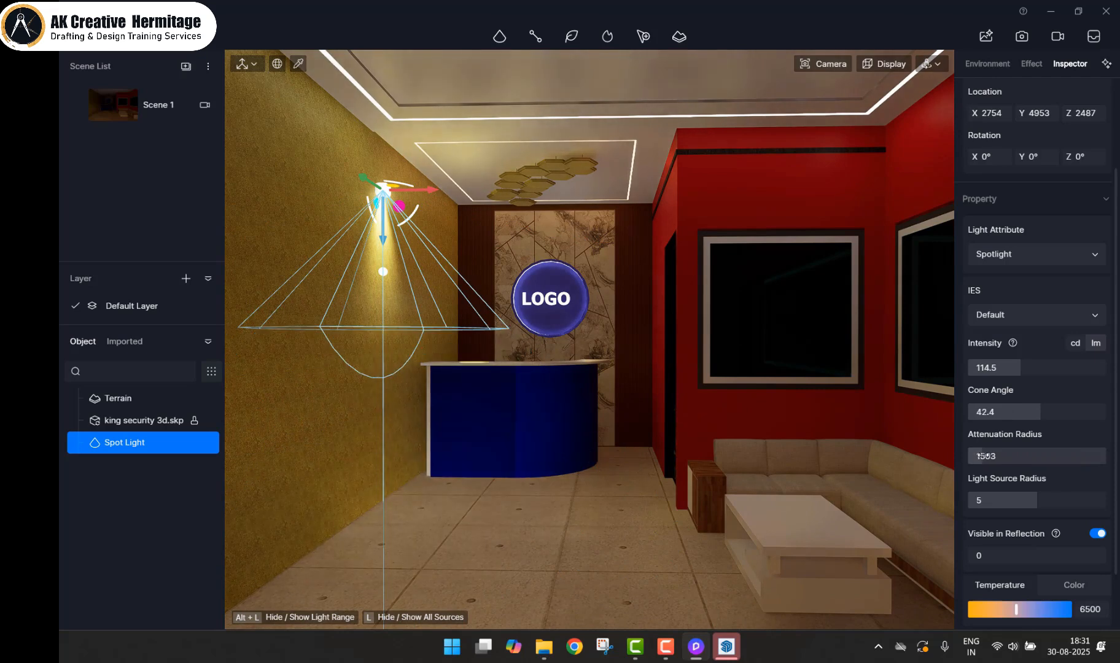
{"action": "left_click", "coordinate": [635, 535]}
Step: Copy the spotlight three times along the gold wall at the same height, ending at about Y 8538
{"action": "middle_click_drag", "start_coordinate": [599, 425], "coordinate": [535, 422]}
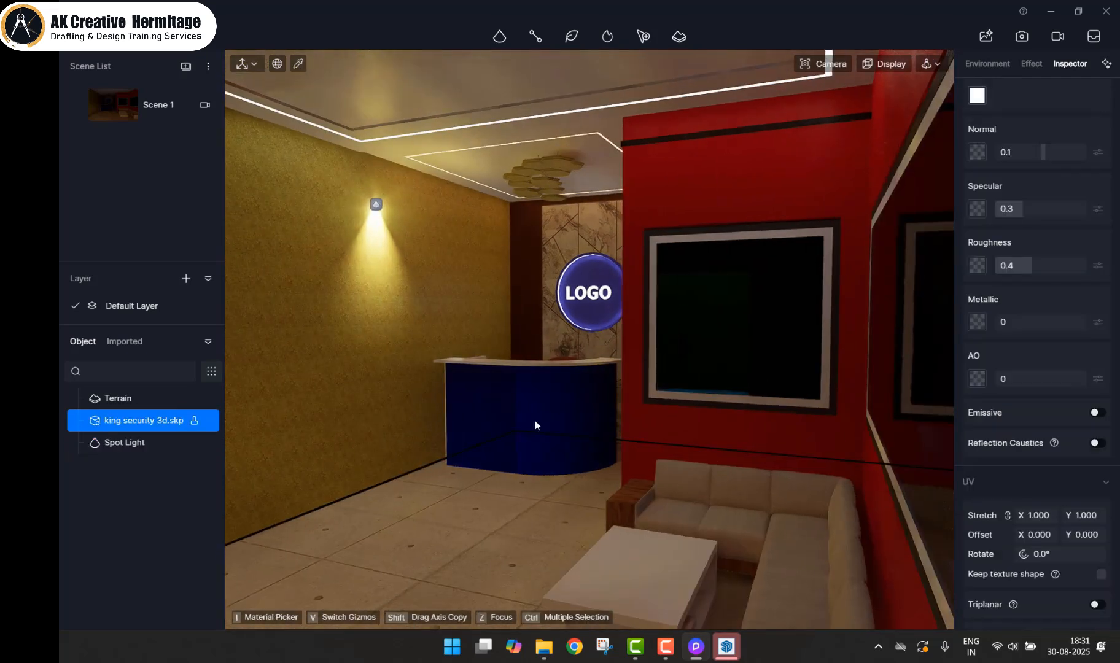
{"action": "middle_click_drag", "start_coordinate": [397, 323], "coordinate": [589, 332]}
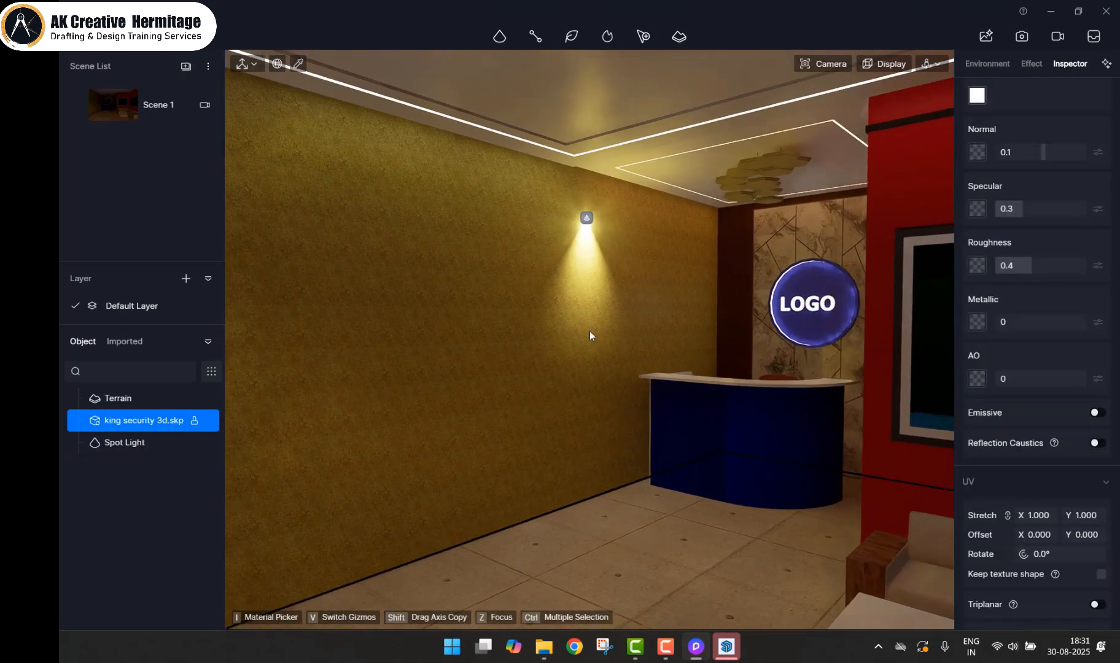
{"action": "scroll", "coordinate": [589, 331], "scroll_direction": "down", "scroll_amount": 2}
{"action": "left_click", "coordinate": [587, 235]}
{"action": "left_click_drag", "start_coordinate": [558, 232], "coordinate": [284, 216], "text": "alt"}
{"action": "middle_click_drag", "start_coordinate": [458, 257], "coordinate": [517, 243]}
{"action": "scroll", "coordinate": [591, 301], "scroll_direction": "up", "scroll_amount": 3}
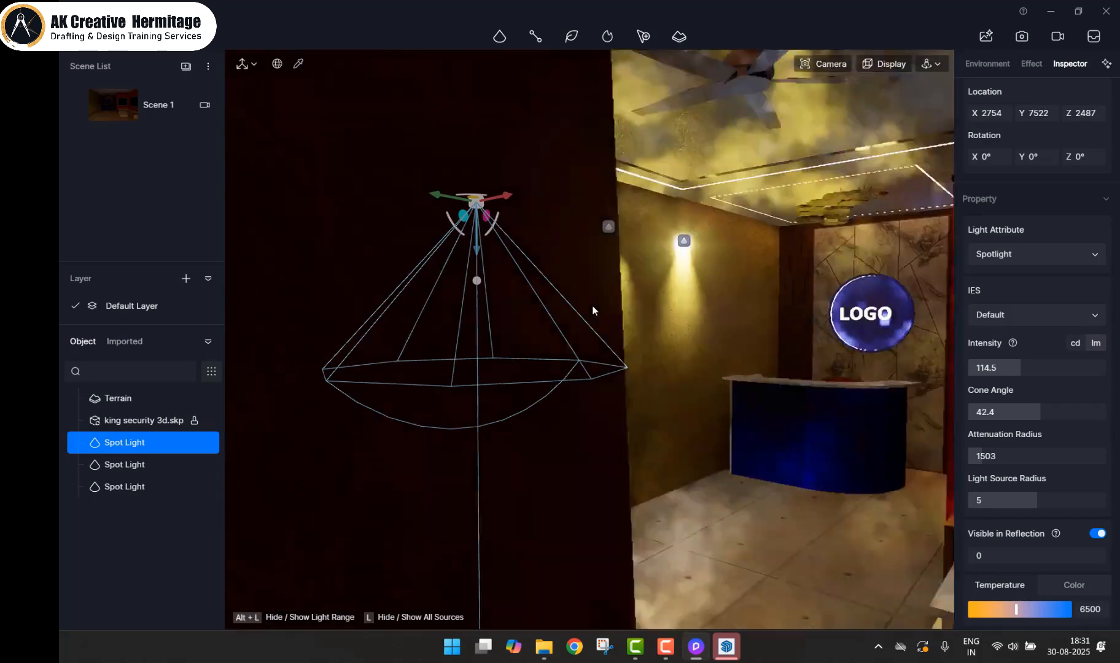
{"action": "left_click_drag", "start_coordinate": [417, 195], "coordinate": [238, 192], "text": "alt"}
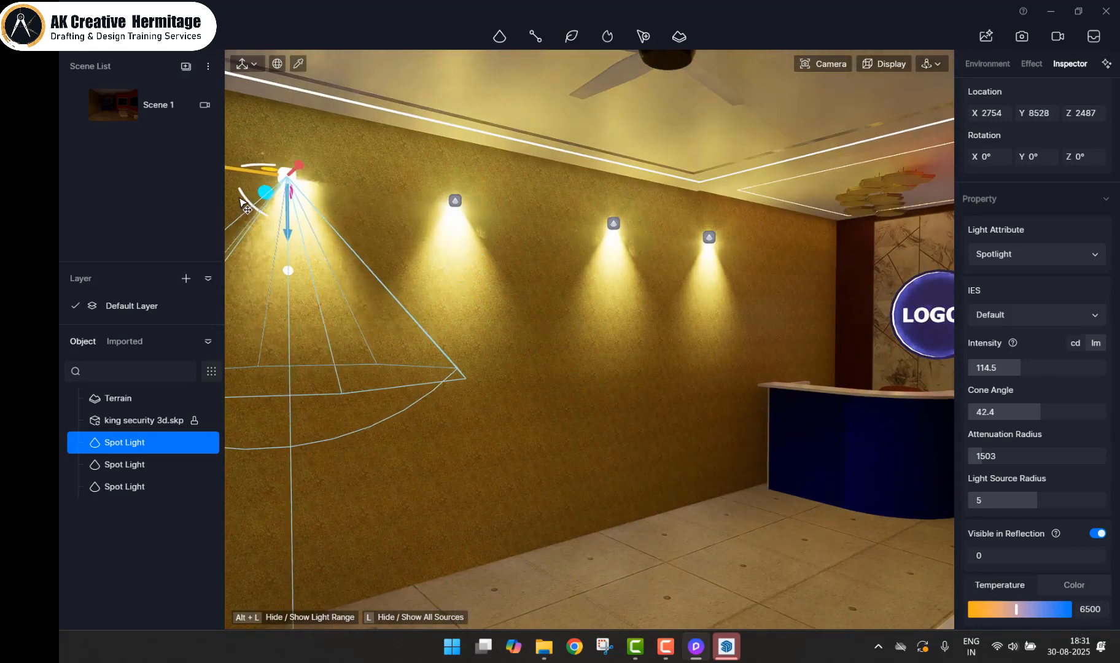
Step: Select all four spotlights on the gold wall and group them
{"action": "right_click_drag", "start_coordinate": [597, 321], "coordinate": [529, 312]}
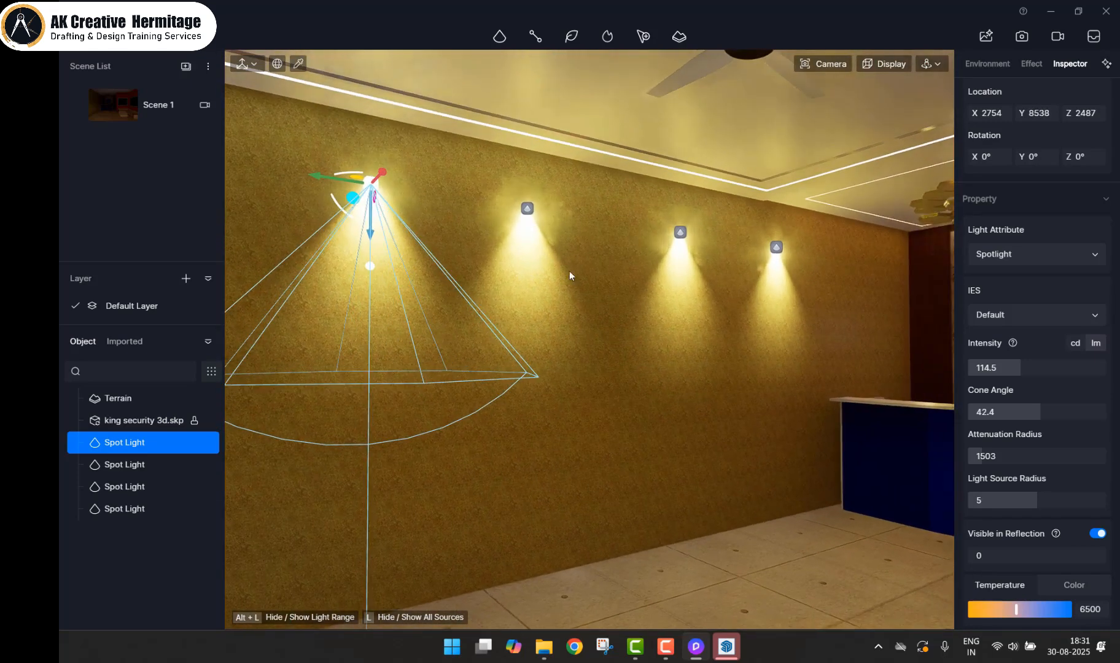
{"action": "left_click", "coordinate": [527, 210], "text": "ctrl"}
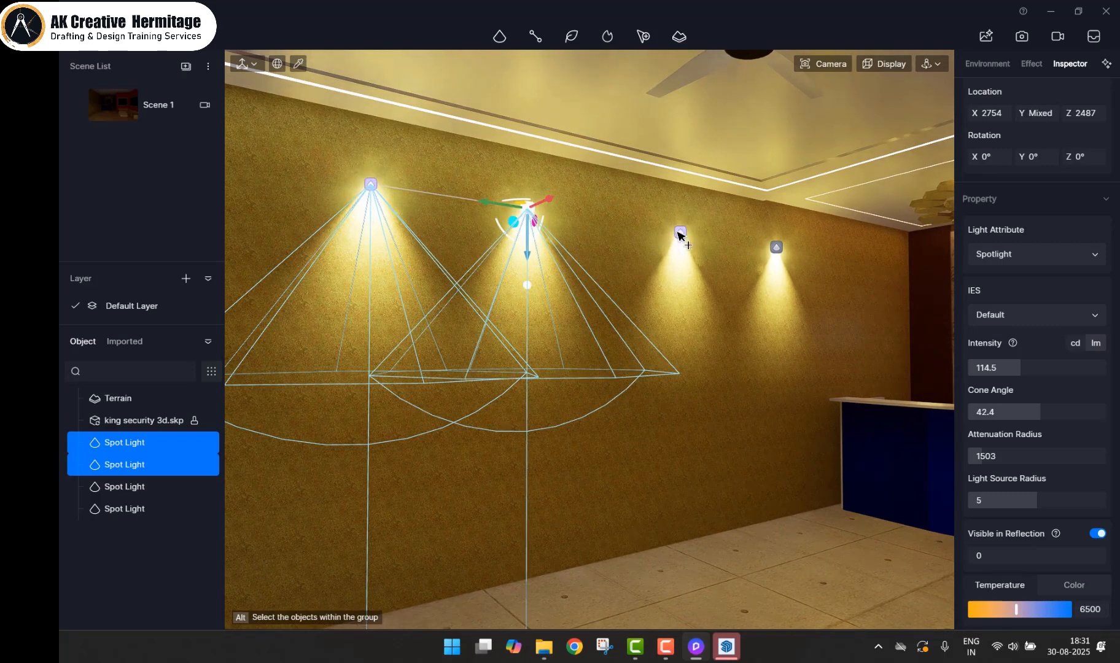
{"action": "left_click", "coordinate": [679, 233], "text": "ctrl"}
{"action": "left_click", "coordinate": [776, 248], "text": "ctrl"}
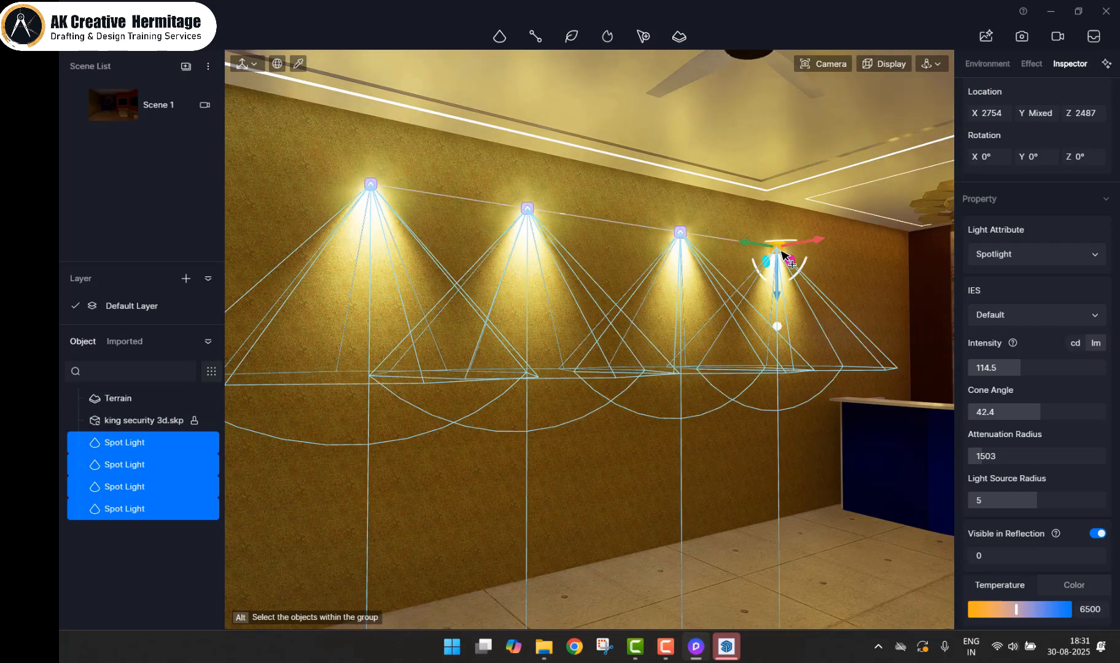
{"action": "key", "text": "ctrl+g"}
Step: Set the spotlight group's intensity to 23 lm and its colour temperature to 2800
{"action": "middle_click_drag", "start_coordinate": [566, 341], "coordinate": [693, 490]}
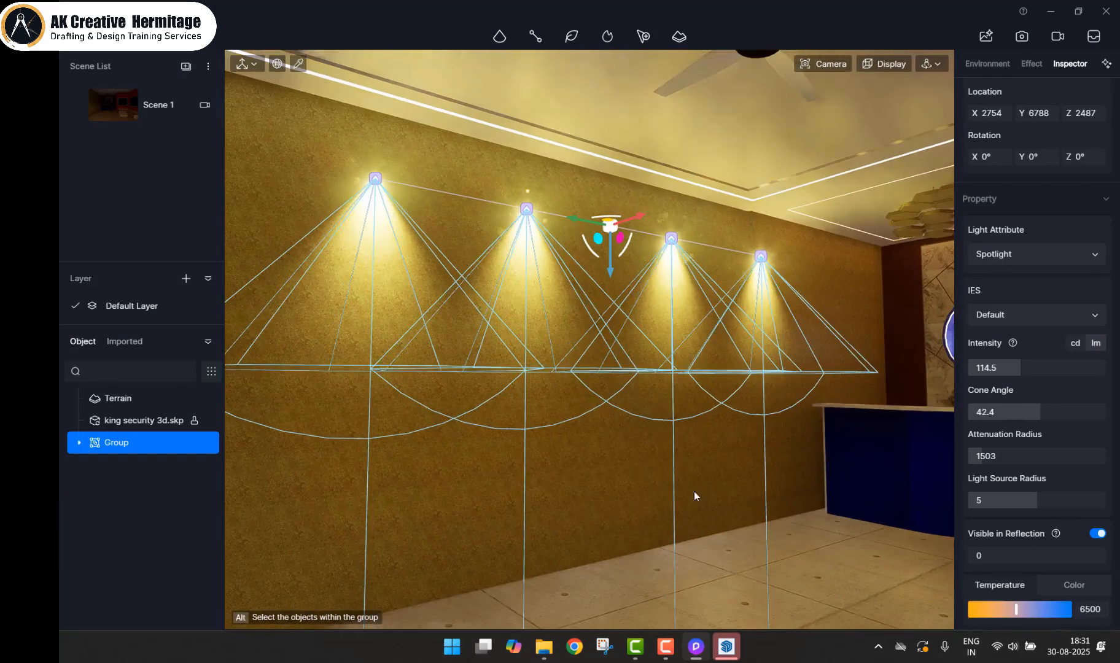
{"action": "left_click", "coordinate": [804, 556]}
{"action": "left_click", "coordinate": [526, 212]}
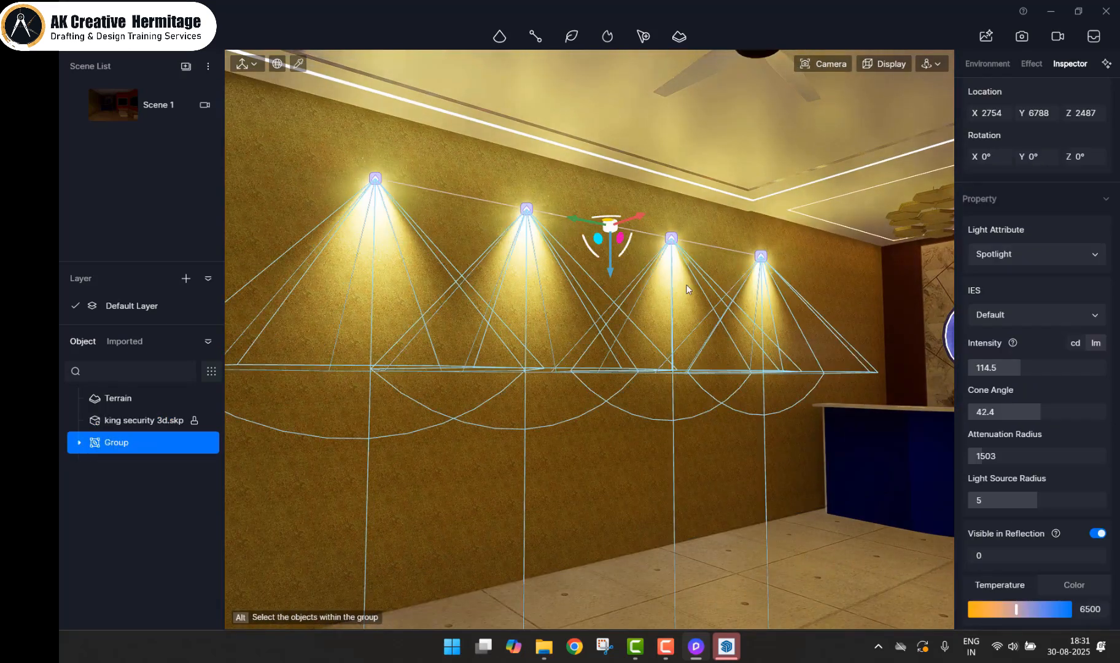
{"action": "left_click_drag", "start_coordinate": [1016, 367], "coordinate": [972, 366]}
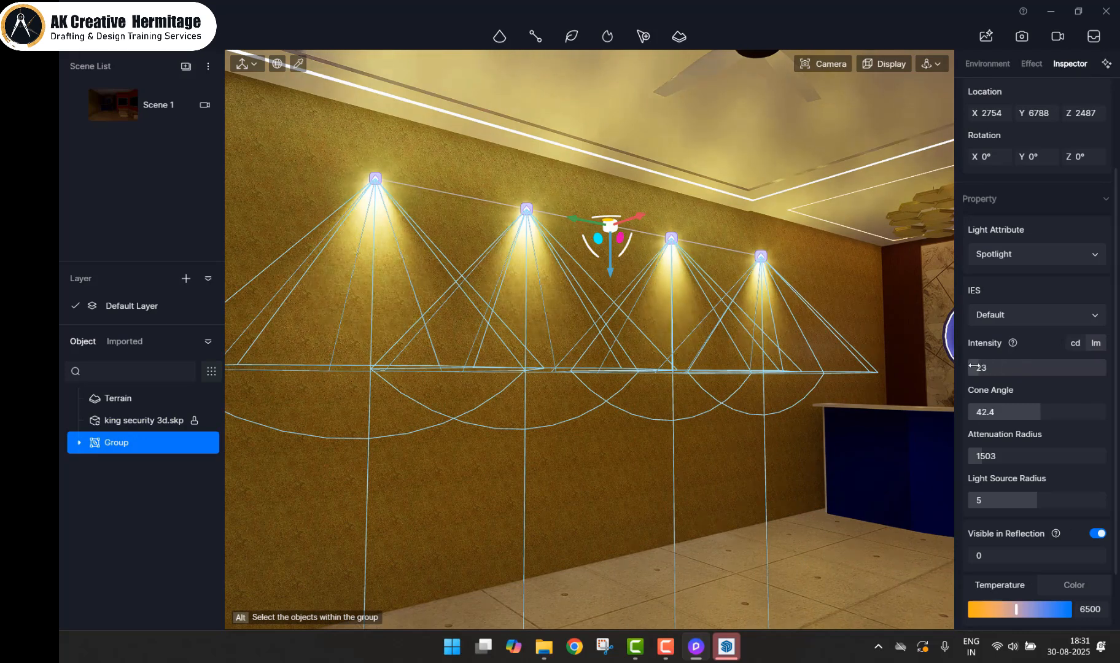
{"action": "left_click_drag", "start_coordinate": [1016, 608], "coordinate": [999, 609]}
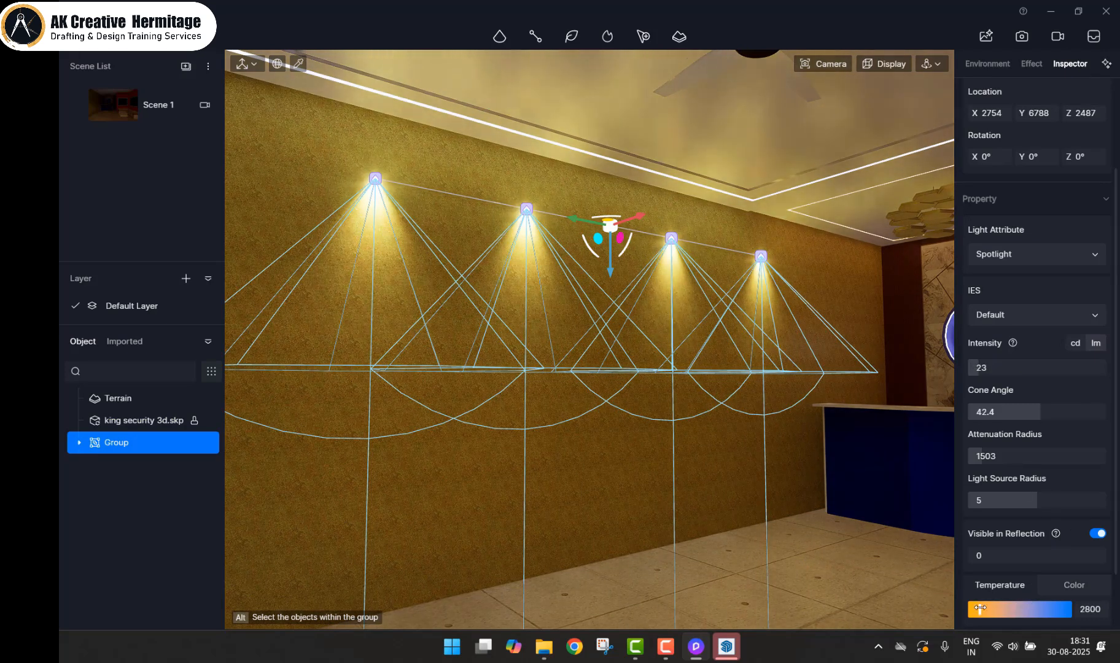
Step: Examine the warm spotlights' effect on the gold wall, reception desk and seating area
{"action": "middle_click_drag", "start_coordinate": [904, 531], "coordinate": [709, 452]}
{"action": "left_click", "coordinate": [819, 553]}
{"action": "right_click_drag", "start_coordinate": [688, 452], "coordinate": [710, 450]}
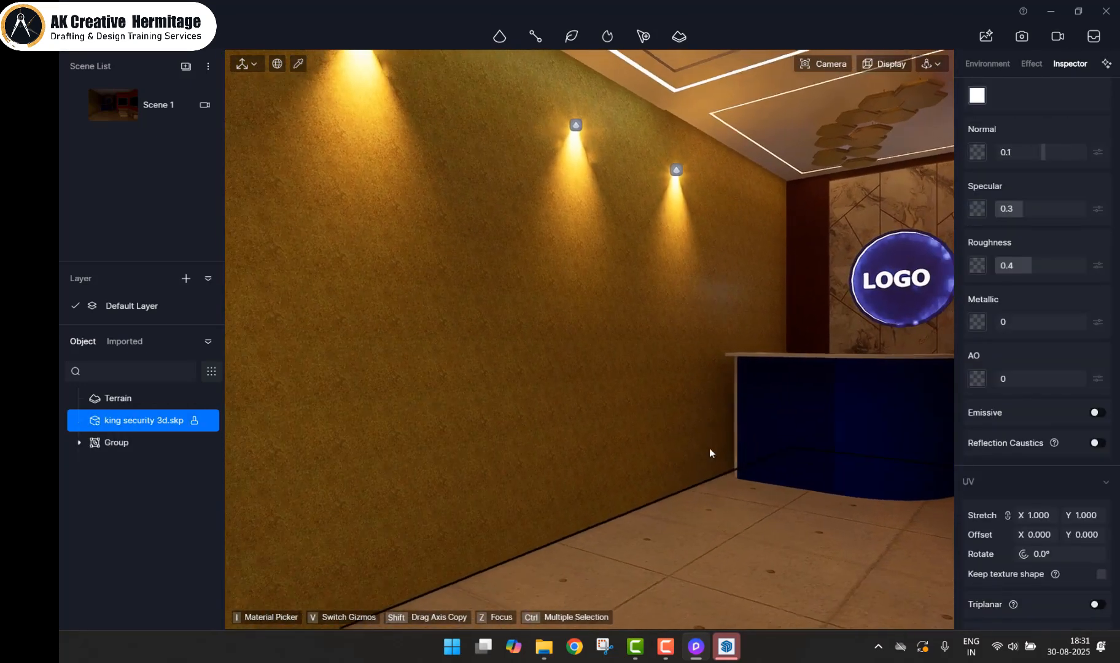
{"action": "middle_click_drag", "start_coordinate": [710, 449], "coordinate": [645, 437]}
{"action": "right_click_drag", "start_coordinate": [645, 437], "coordinate": [604, 430]}
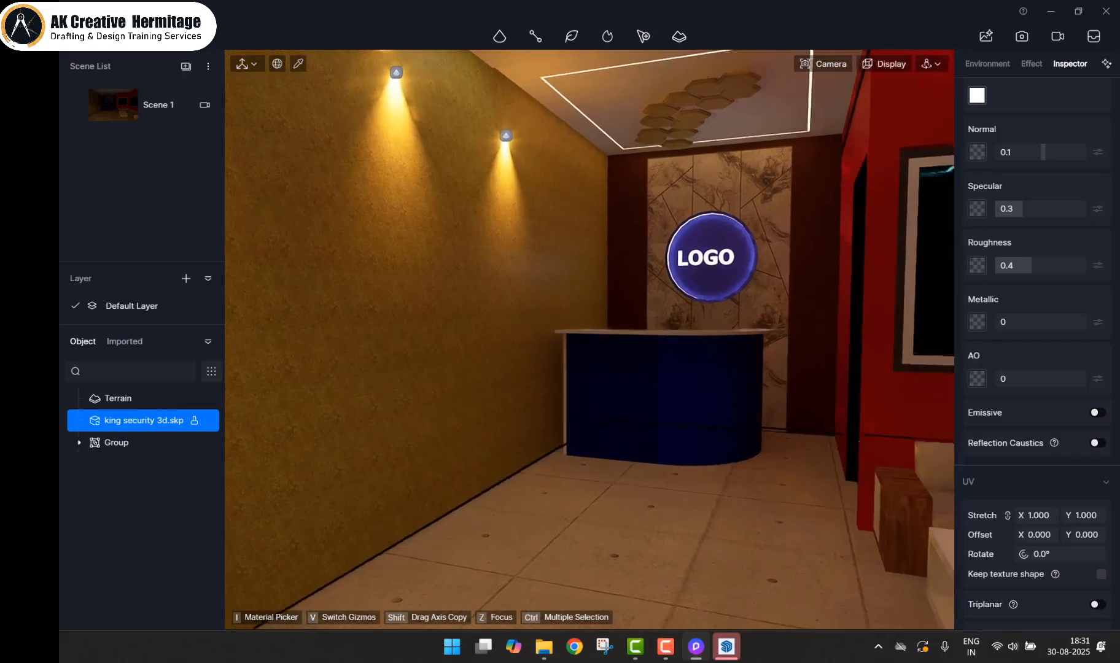
{"action": "middle_click_drag", "start_coordinate": [604, 430], "coordinate": [550, 455]}
{"action": "right_click_drag", "start_coordinate": [550, 455], "coordinate": [607, 453]}
{"action": "middle_click_drag", "start_coordinate": [608, 453], "coordinate": [638, 440]}
{"action": "right_click_drag", "start_coordinate": [638, 441], "coordinate": [693, 428]}
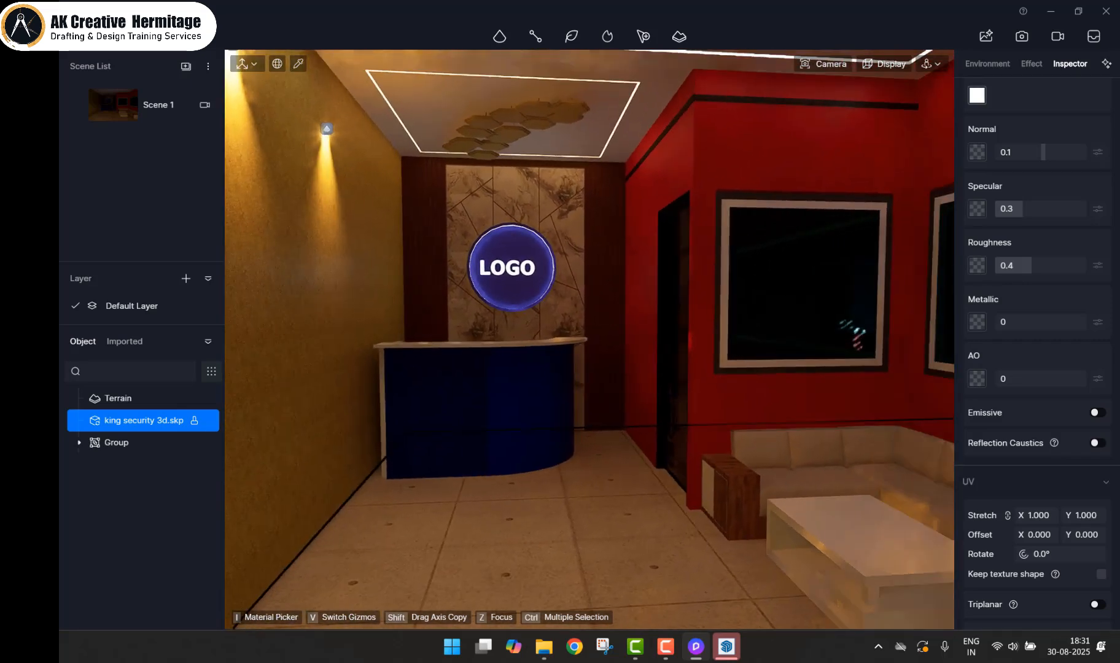
Step: Sample the red wall's material and change its base colour to a light peach, RGB 255, 214, 158
{"action": "middle_click_drag", "start_coordinate": [728, 180], "coordinate": [655, 168]}
{"action": "mouse_move", "coordinate": [650, 178]}
{"action": "right_mouse_down"}
{"action": "mouse_move", "coordinate": [700, 191]}
{"action": "mouse_move", "coordinate": [636, 192]}
{"action": "right_mouse_up"}
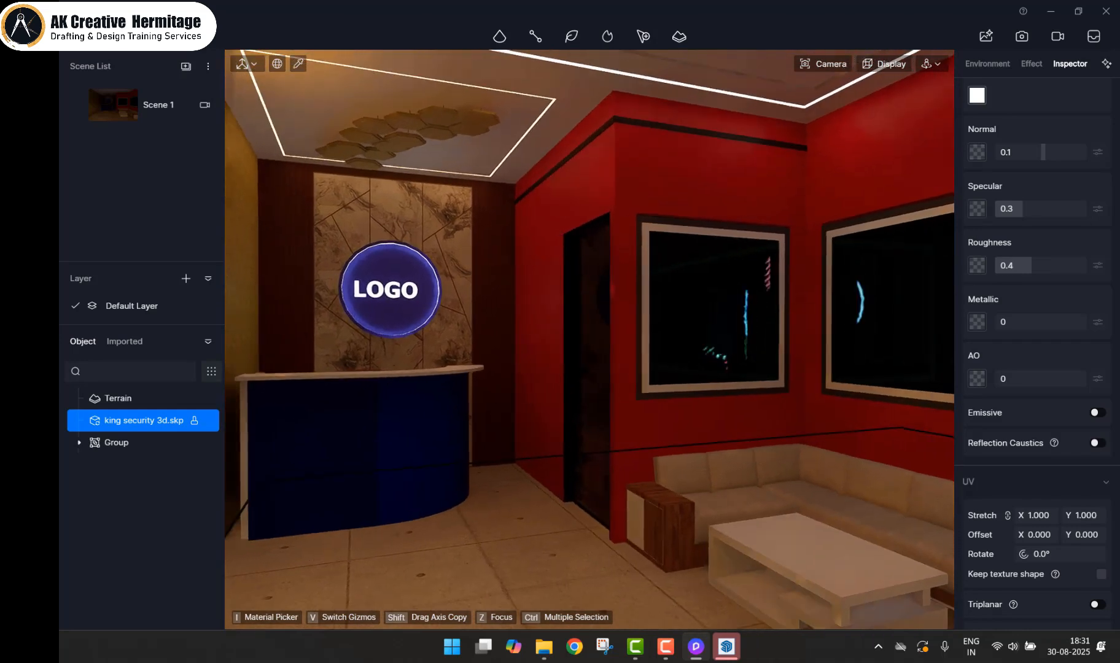
{"action": "left_click", "coordinate": [297, 64]}
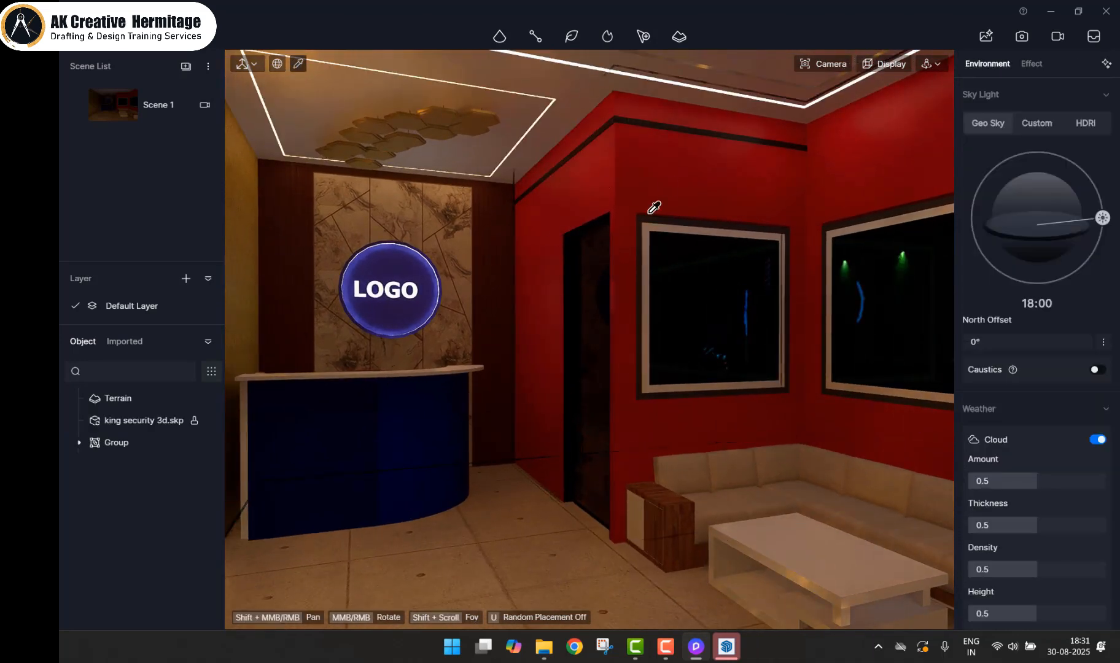
{"action": "left_click", "coordinate": [665, 173]}
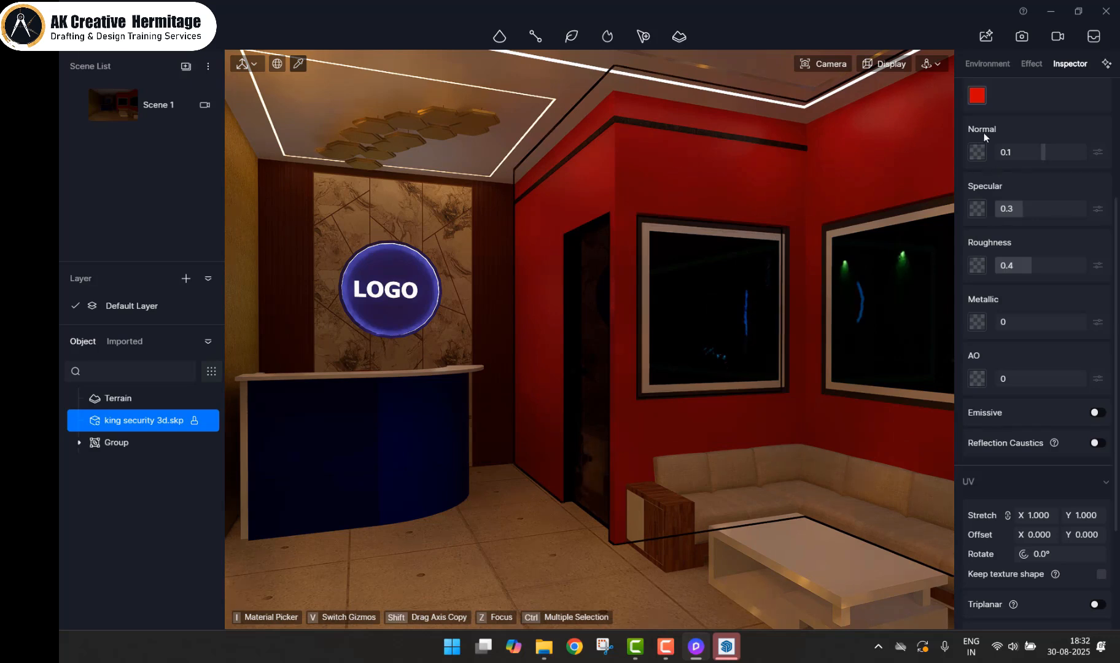
{"action": "scroll", "coordinate": [1006, 184], "scroll_direction": "up", "scroll_amount": 2}
{"action": "left_click", "coordinate": [976, 163]}
{"action": "left_click", "coordinate": [1021, 197]}
{"action": "left_click", "coordinate": [1028, 215]}
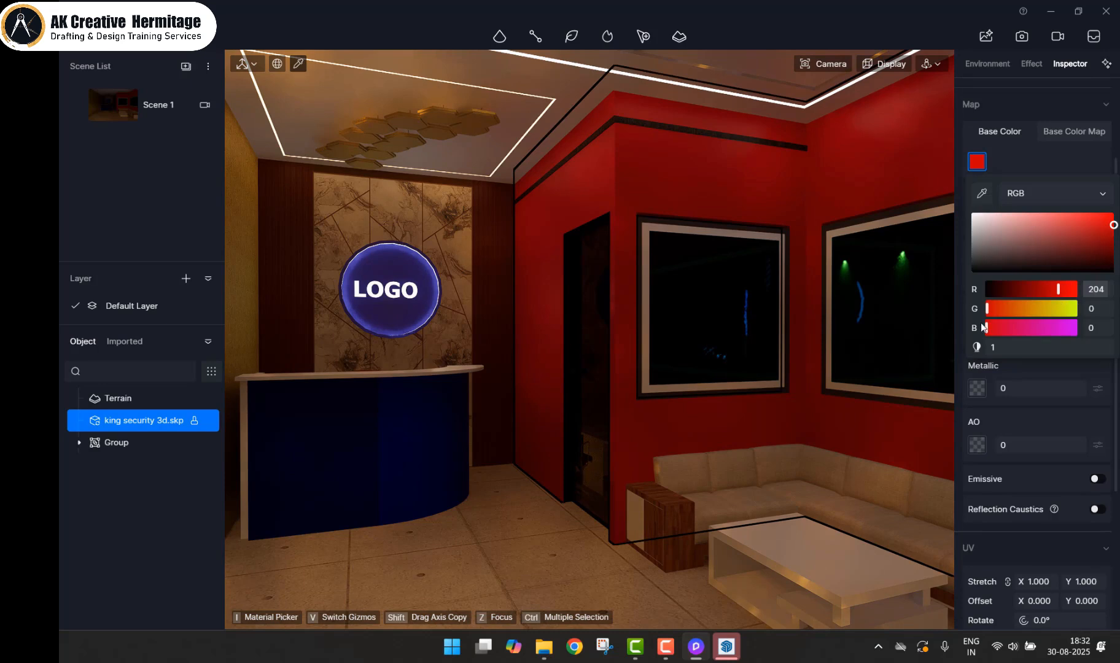
{"action": "left_click_drag", "start_coordinate": [1014, 234], "coordinate": [1020, 224]}
{"action": "left_click", "coordinate": [1025, 193]}
{"action": "left_click", "coordinate": [1031, 214]}
{"action": "left_click", "coordinate": [1000, 330]}
{"action": "mouse_move", "coordinate": [1068, 251]}
{"action": "left_mouse_down"}
{"action": "mouse_move", "coordinate": [1046, 209]}
{"action": "mouse_move", "coordinate": [1025, 198]}
{"action": "left_mouse_up"}
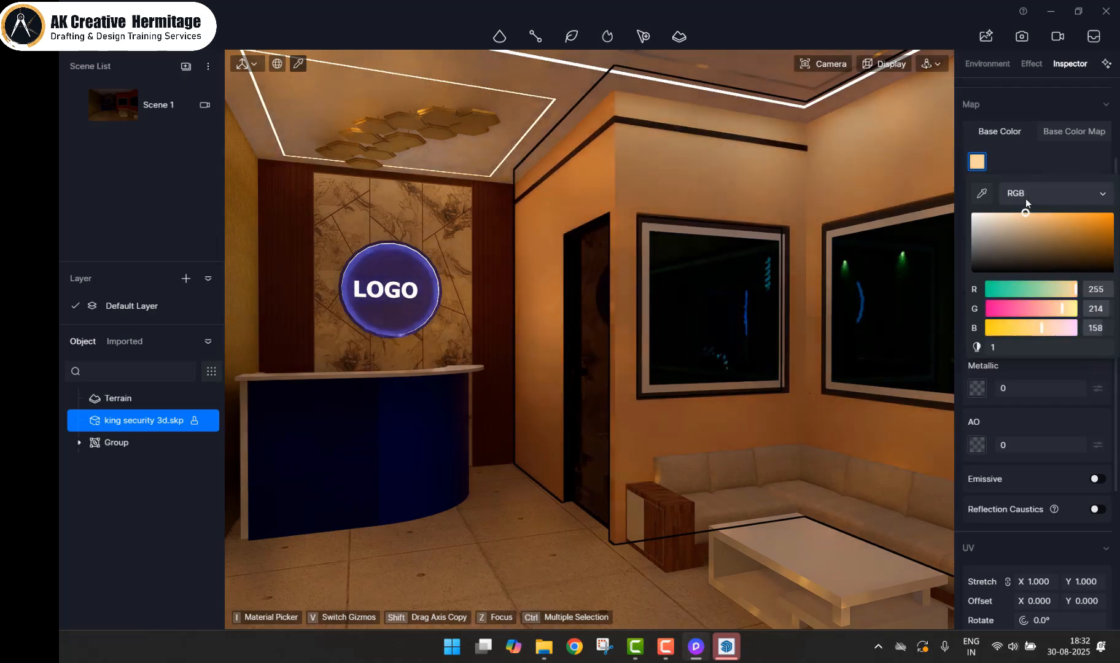
{"action": "left_click", "coordinate": [722, 335]}
Step: Browse the material library's Woven, Metal, Plastic and Fabric categories for a wall finish
{"action": "middle_click_drag", "start_coordinate": [550, 381], "coordinate": [589, 329]}
{"action": "scroll", "coordinate": [826, 374], "scroll_direction": "up", "scroll_amount": 4}
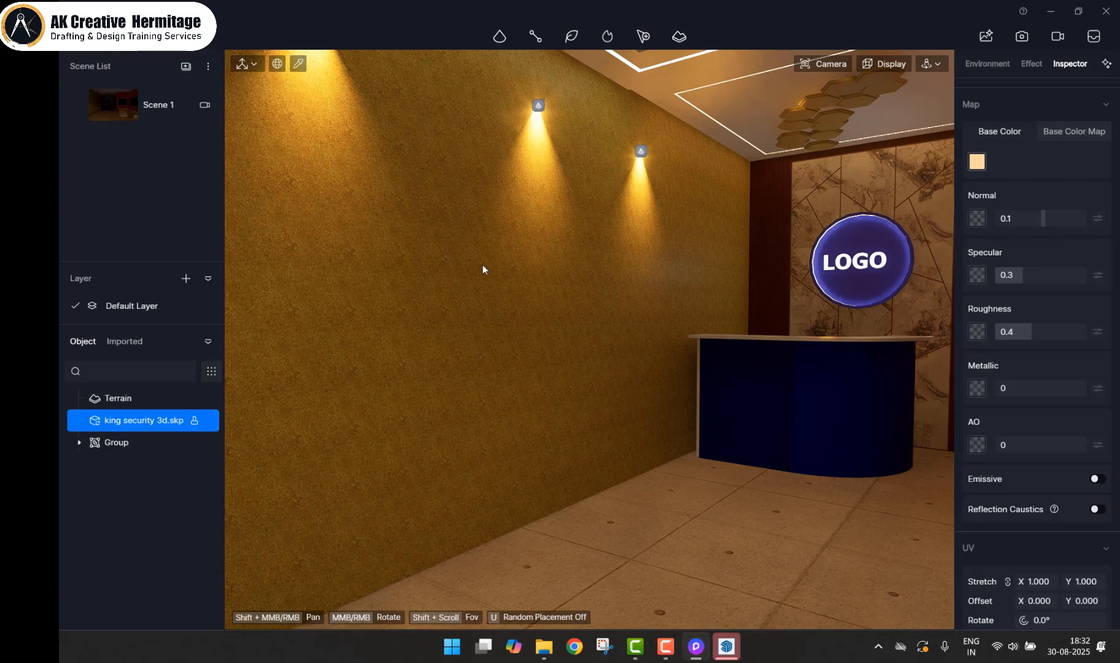
{"action": "left_click", "coordinate": [186, 66]}
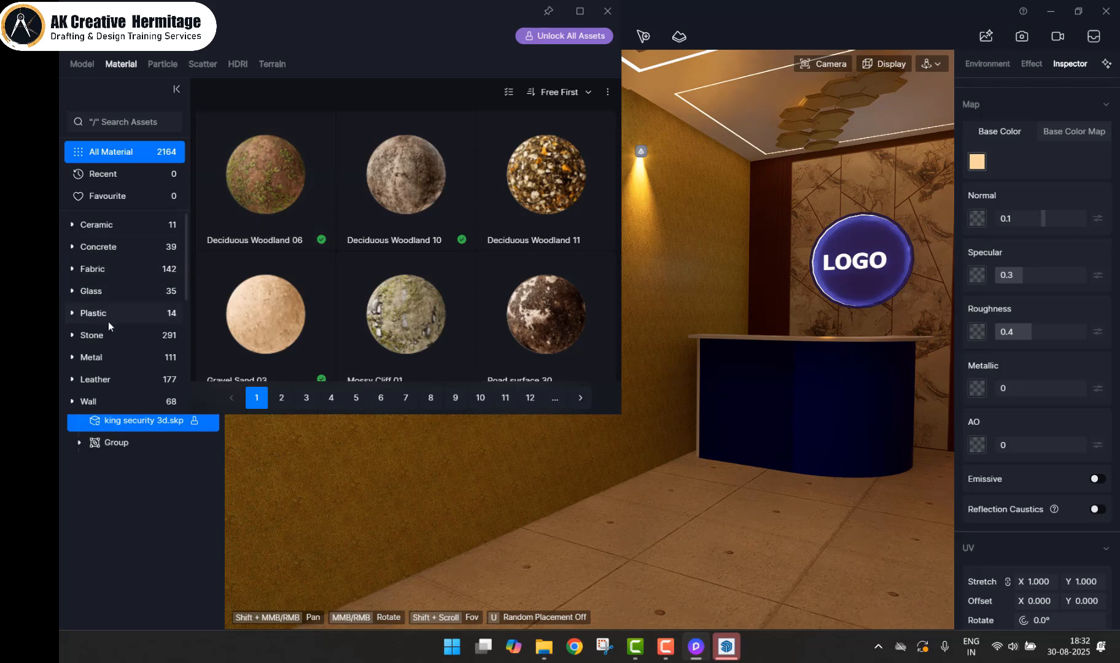
{"action": "scroll", "coordinate": [114, 293], "scroll_direction": "down", "scroll_amount": 5}
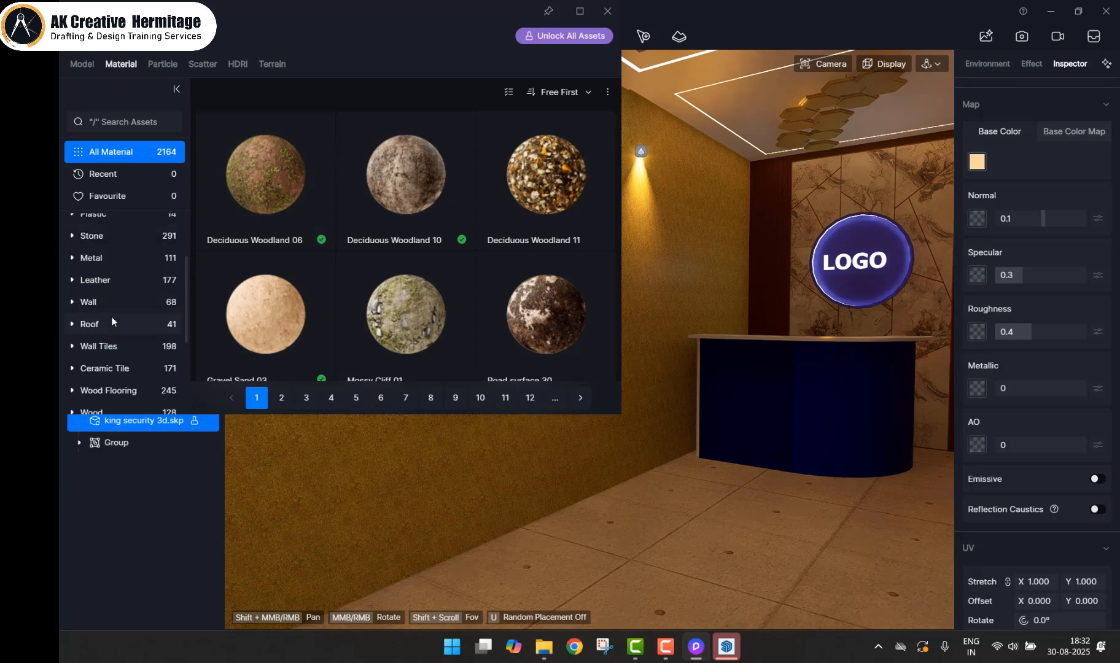
{"action": "scroll", "coordinate": [116, 348], "scroll_direction": "down", "scroll_amount": 3}
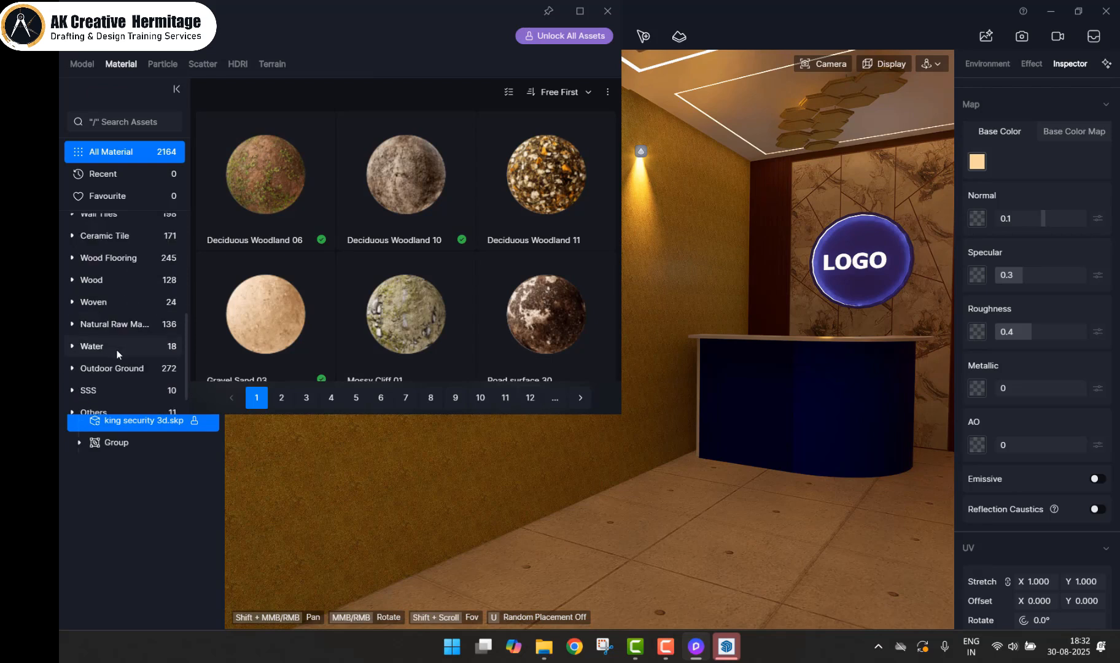
{"action": "scroll", "coordinate": [114, 313], "scroll_direction": "up", "scroll_amount": 3}
{"action": "left_click", "coordinate": [111, 304]}
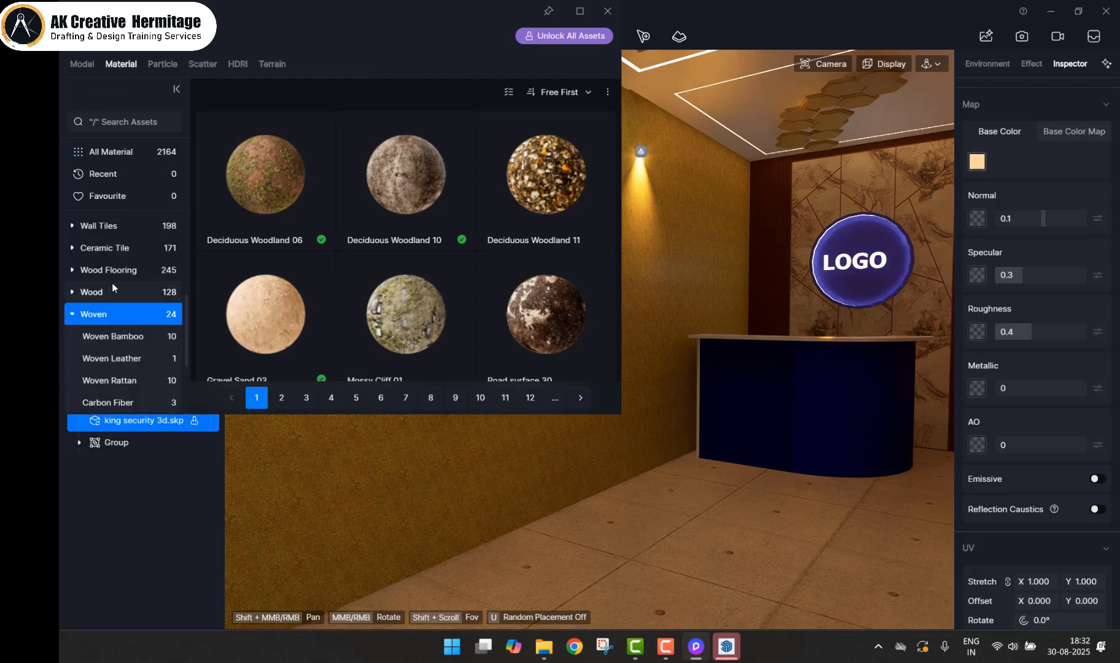
{"action": "left_click", "coordinate": [127, 245]}
{"action": "scroll", "coordinate": [124, 237], "scroll_direction": "up", "scroll_amount": 2}
{"action": "left_click", "coordinate": [123, 227]}
{"action": "scroll", "coordinate": [126, 338], "scroll_direction": "down", "scroll_amount": 4}
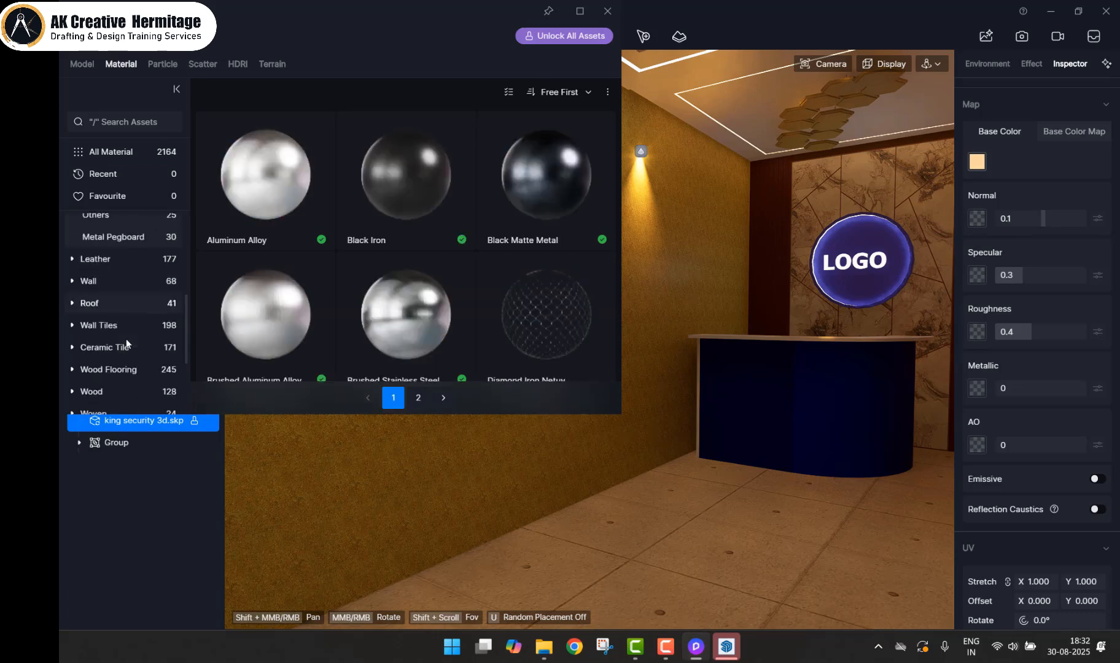
{"action": "scroll", "coordinate": [120, 350], "scroll_direction": "down", "scroll_amount": 3}
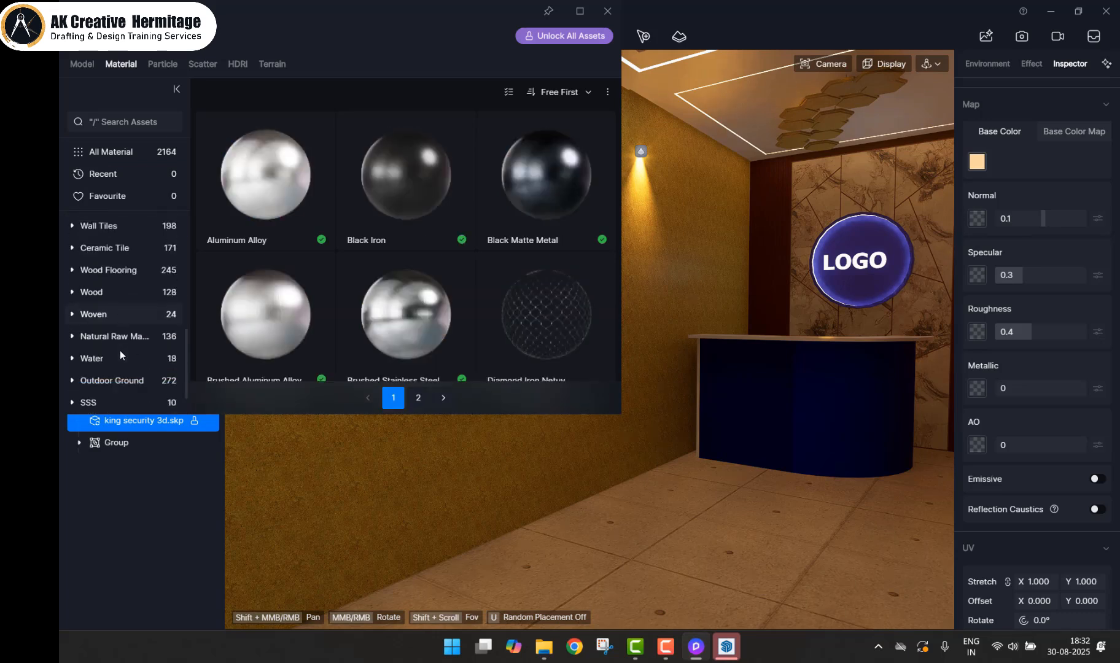
{"action": "scroll", "coordinate": [119, 336], "scroll_direction": "up", "scroll_amount": 5}
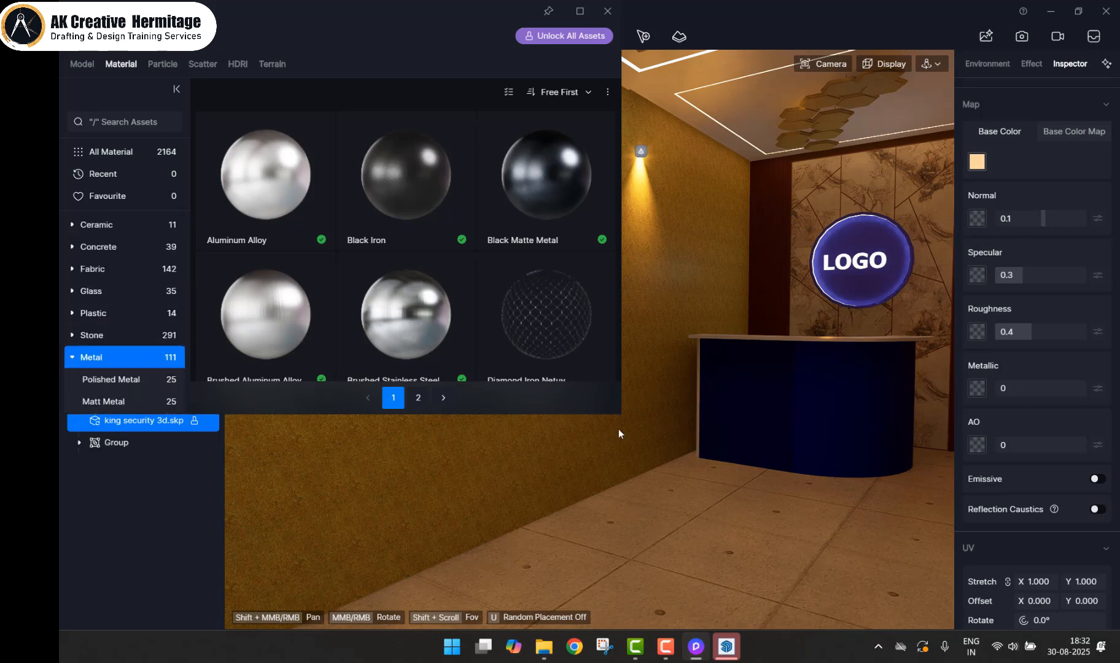
{"action": "left_click", "coordinate": [104, 319]}
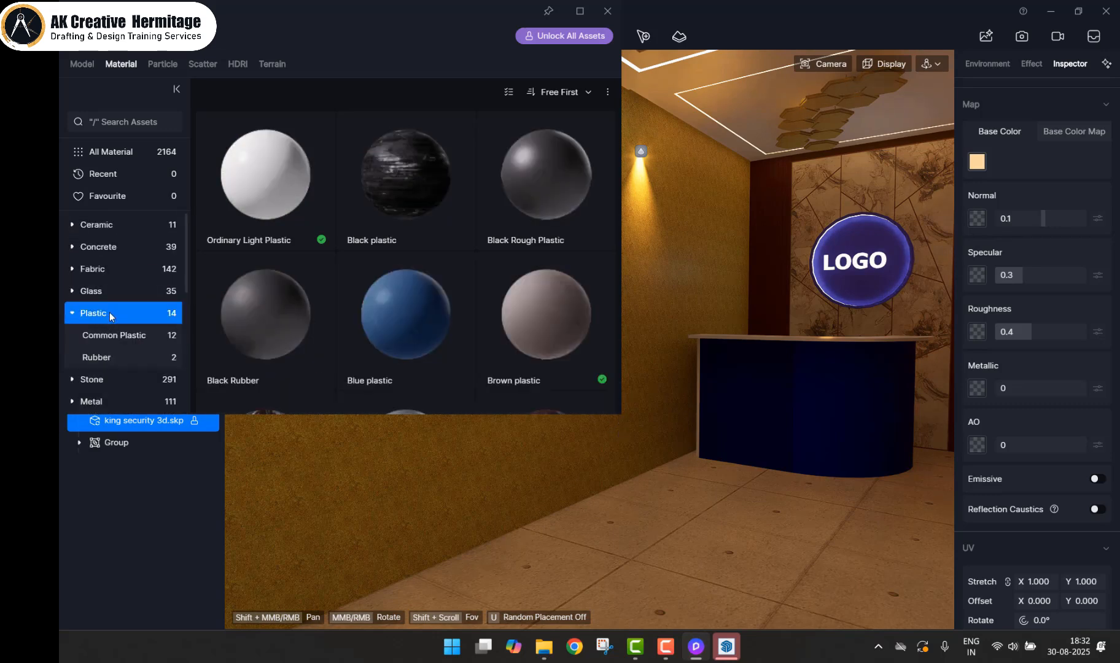
{"action": "left_click", "coordinate": [93, 271]}
{"action": "scroll", "coordinate": [117, 314], "scroll_direction": "down", "scroll_amount": 5}
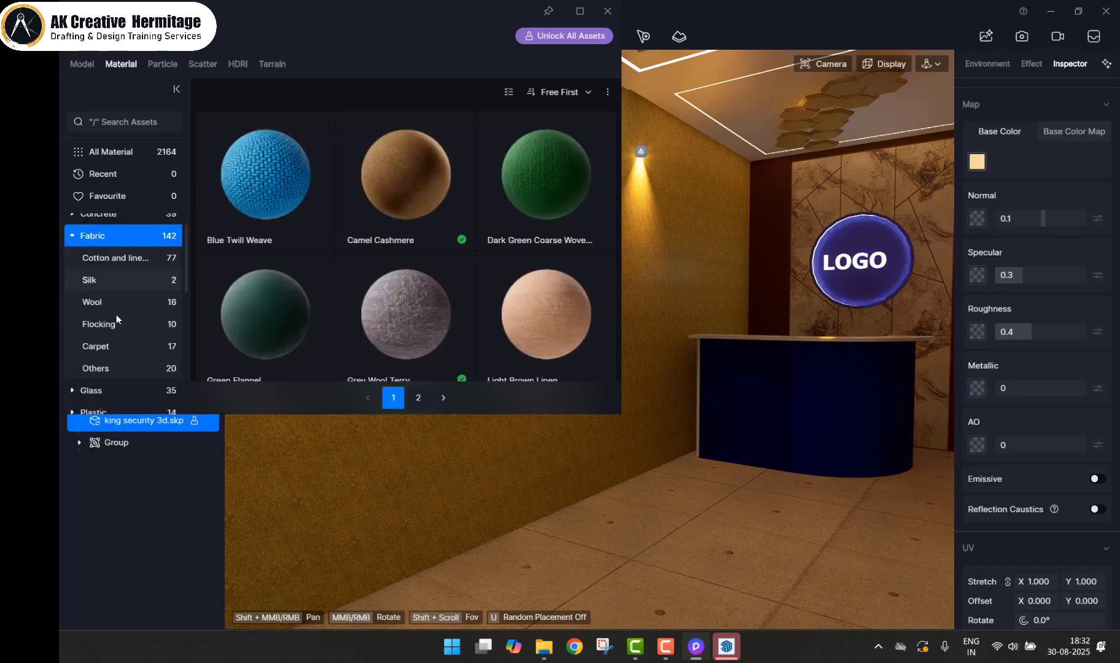
Step: Download and select the Beige And Blue European wallpaper from the library's Wall materials
{"action": "scroll", "coordinate": [111, 303], "scroll_direction": "down", "scroll_amount": 3}
{"action": "left_click", "coordinate": [112, 302]}
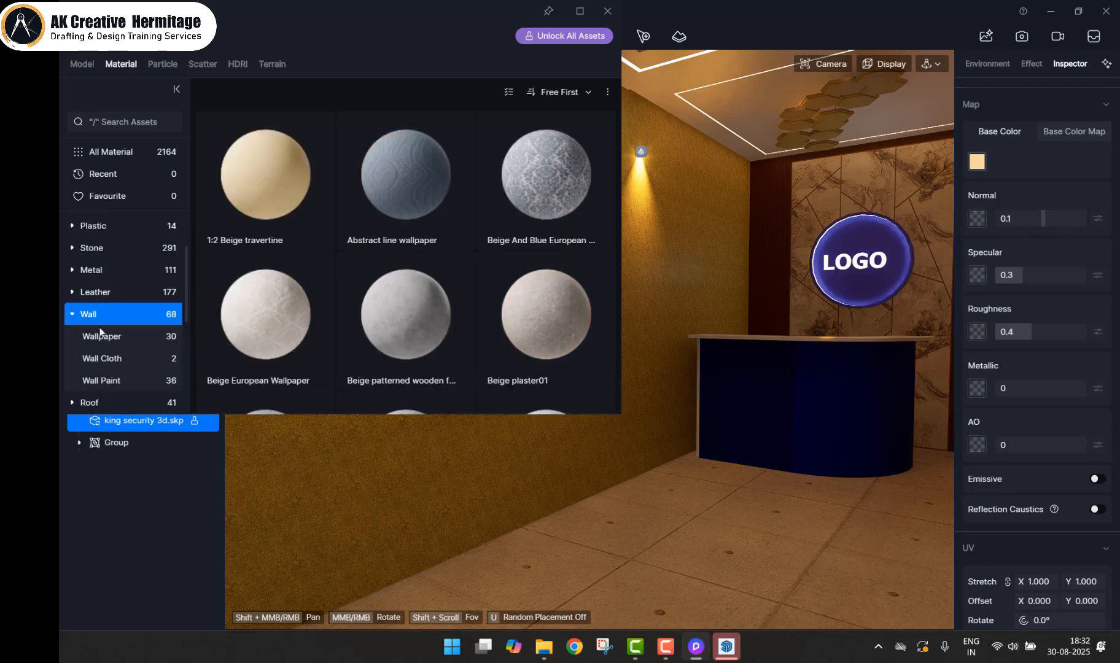
{"action": "left_click", "coordinate": [103, 337]}
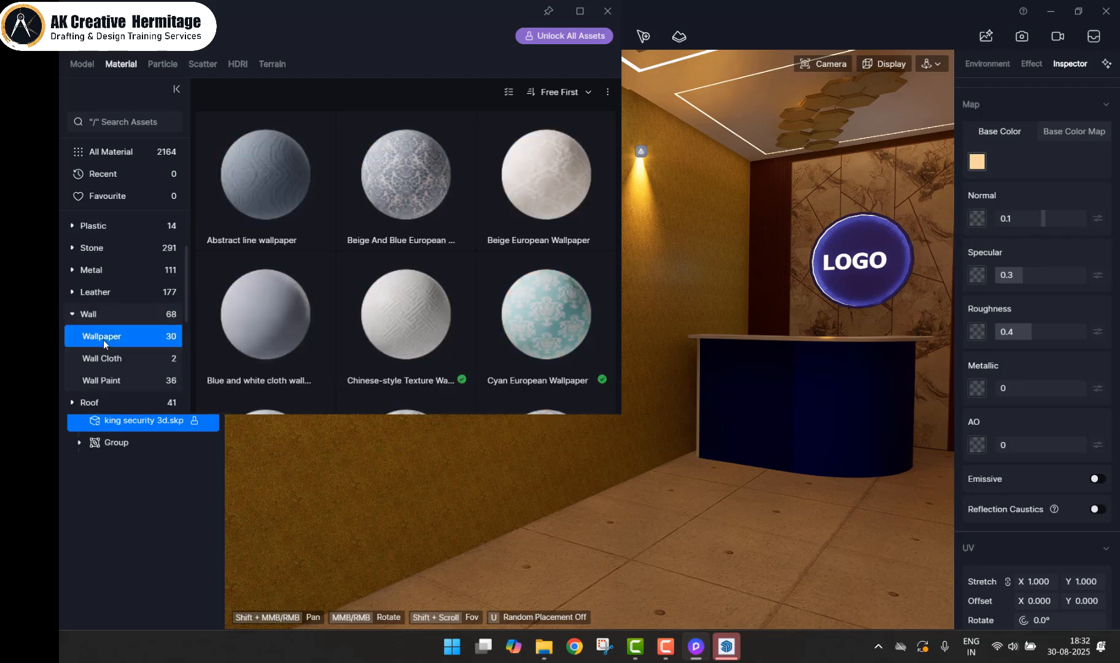
{"action": "left_click", "coordinate": [423, 186]}
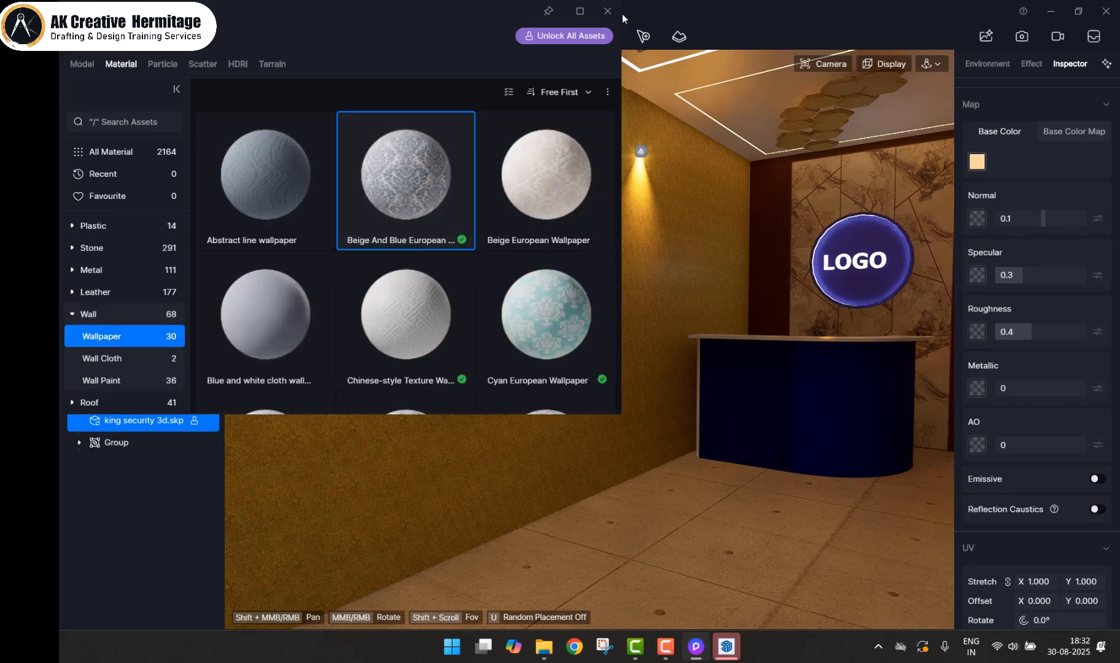
Step: Apply the Beige And Blue European wallpaper to the long spotlit wall beside the reception desk and check its pattern
{"action": "left_click", "coordinate": [607, 10]}
{"action": "left_click", "coordinate": [516, 246]}
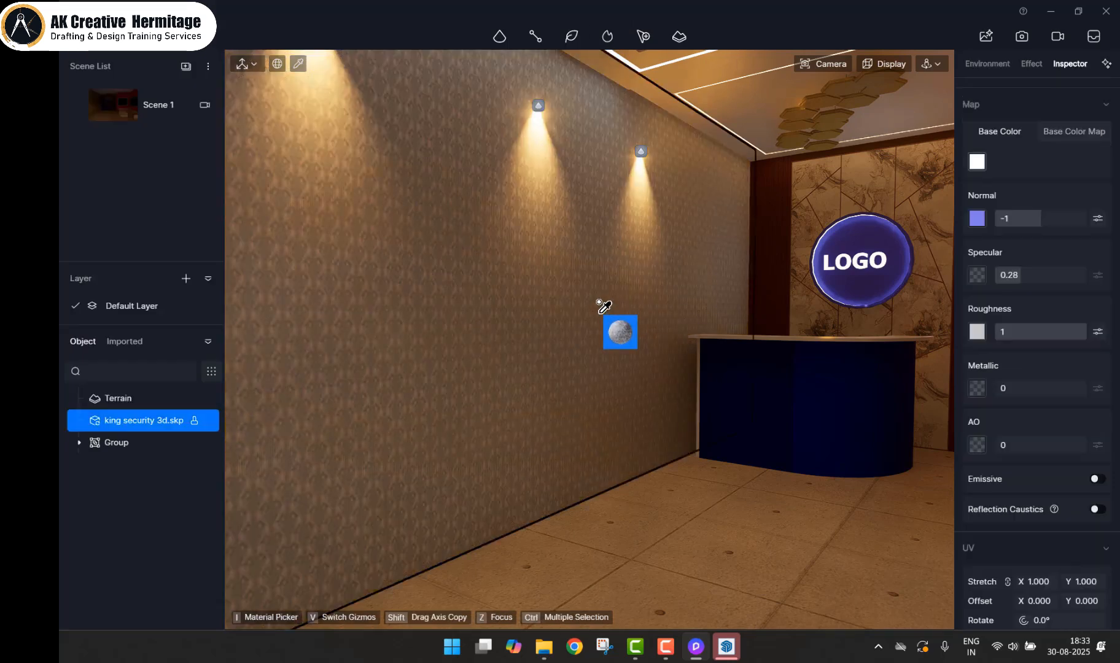
{"action": "right_click", "coordinate": [675, 483]}
{"action": "right_click_drag", "start_coordinate": [674, 482], "coordinate": [491, 485]}
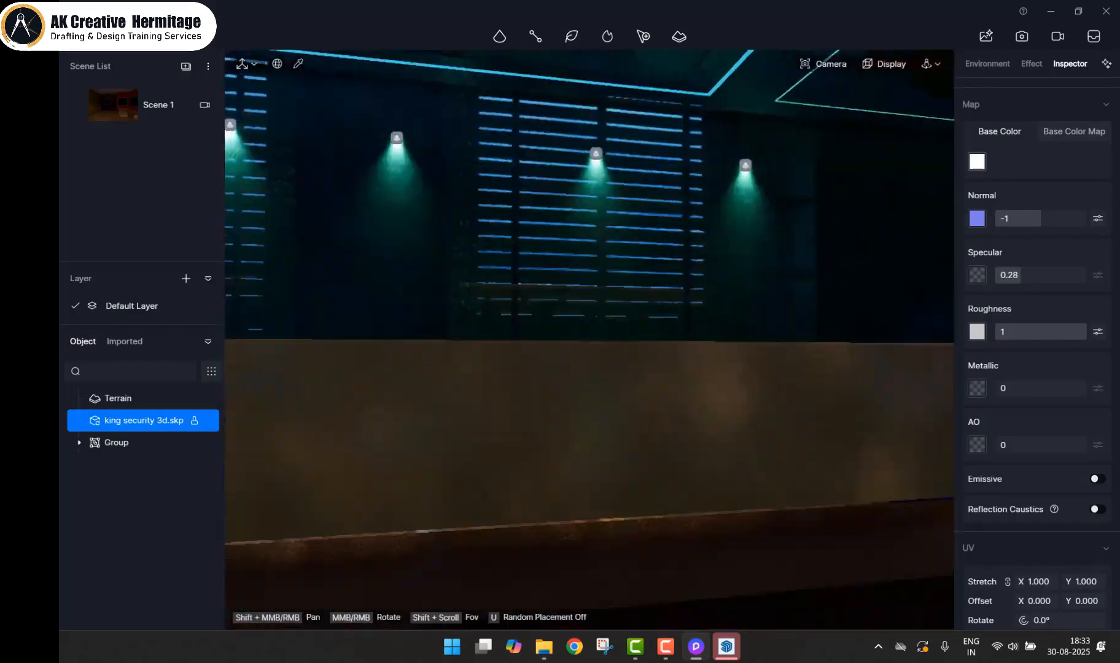
{"action": "scroll", "coordinate": [667, 456], "scroll_direction": "up", "scroll_amount": 5}
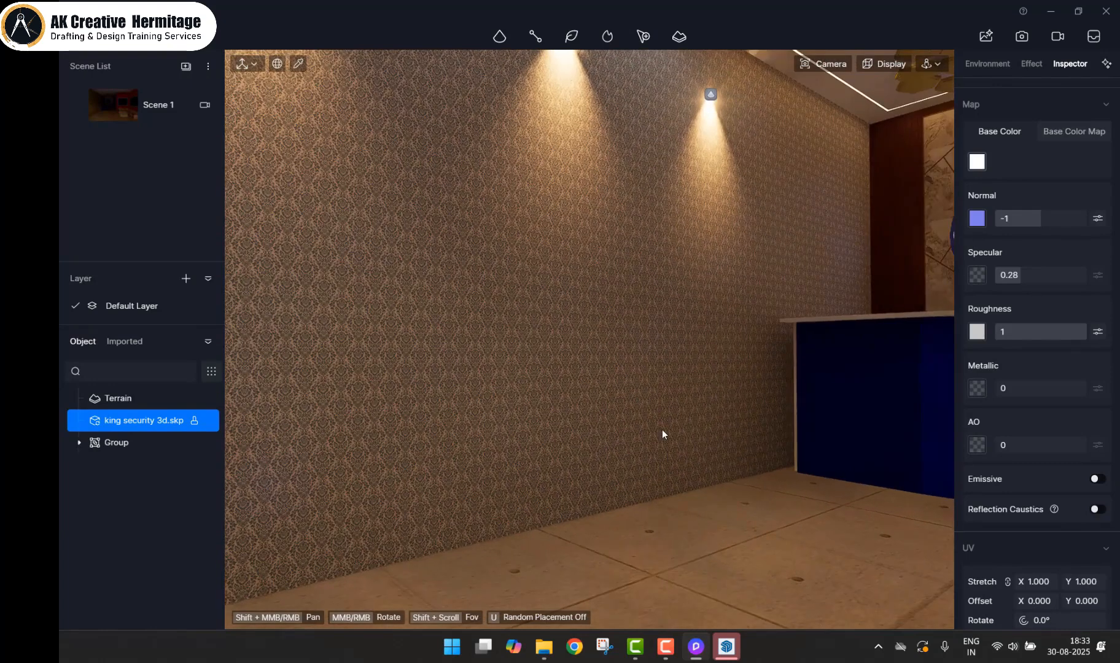
{"action": "right_click_drag", "start_coordinate": [613, 376], "coordinate": [605, 409]}
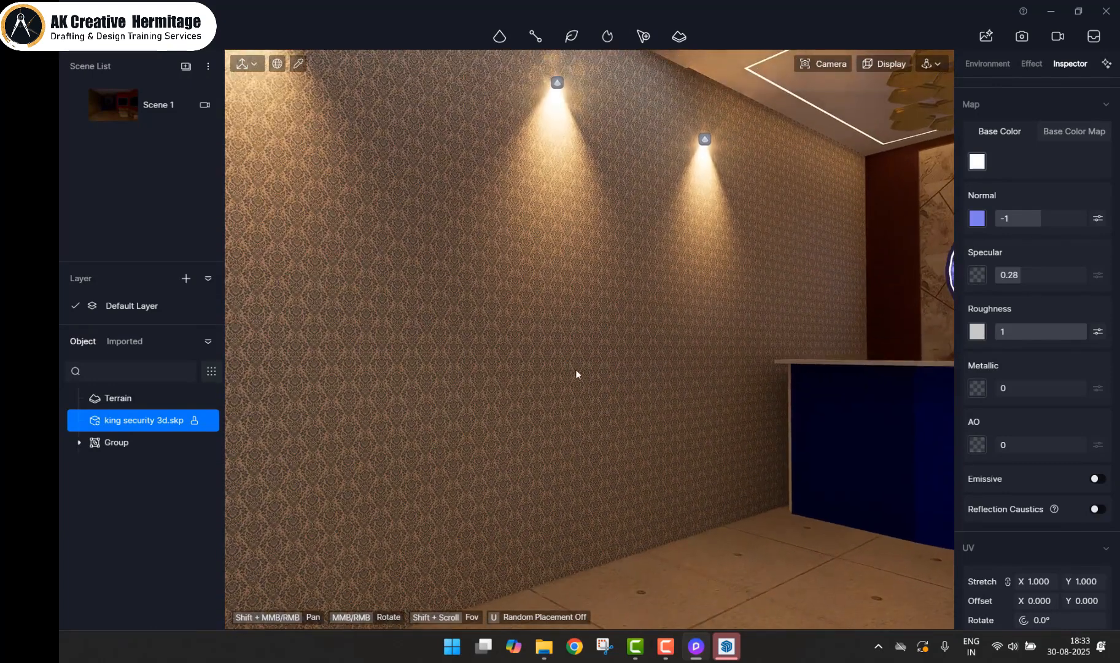
Step: Enlarge the wallpaper pattern by setting its UV stretch to 0.1 in X and Y, and set its rotation to 359.8°
{"action": "left_click", "coordinate": [300, 63]}
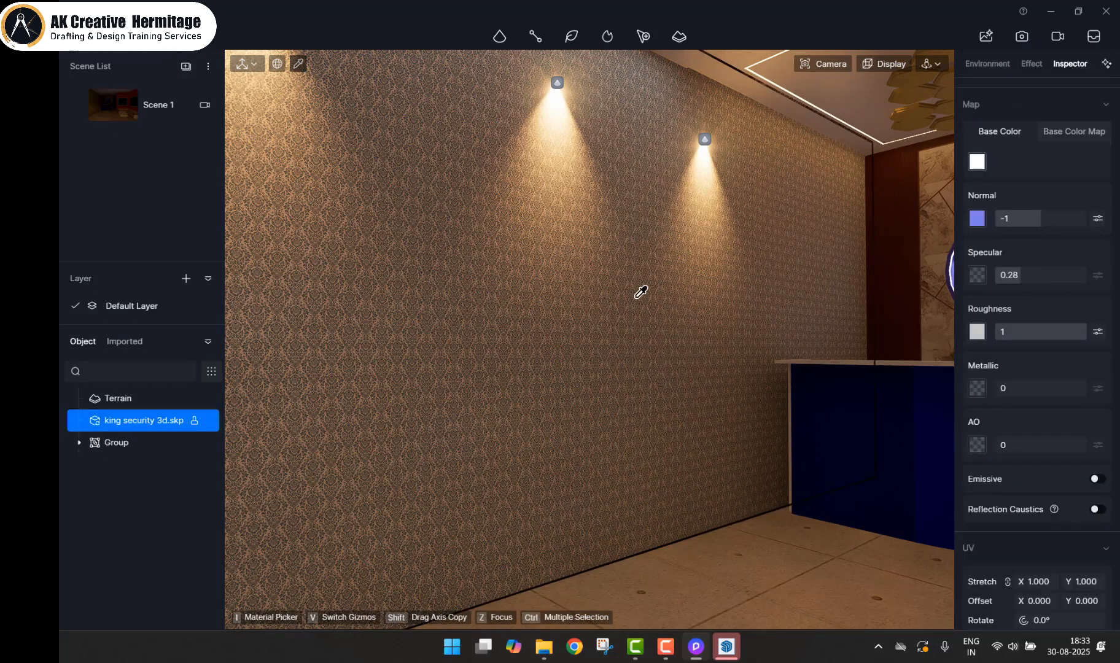
{"action": "scroll", "coordinate": [967, 508], "scroll_direction": "down", "scroll_amount": 3}
{"action": "left_click_drag", "start_coordinate": [1035, 481], "coordinate": [1005, 482]}
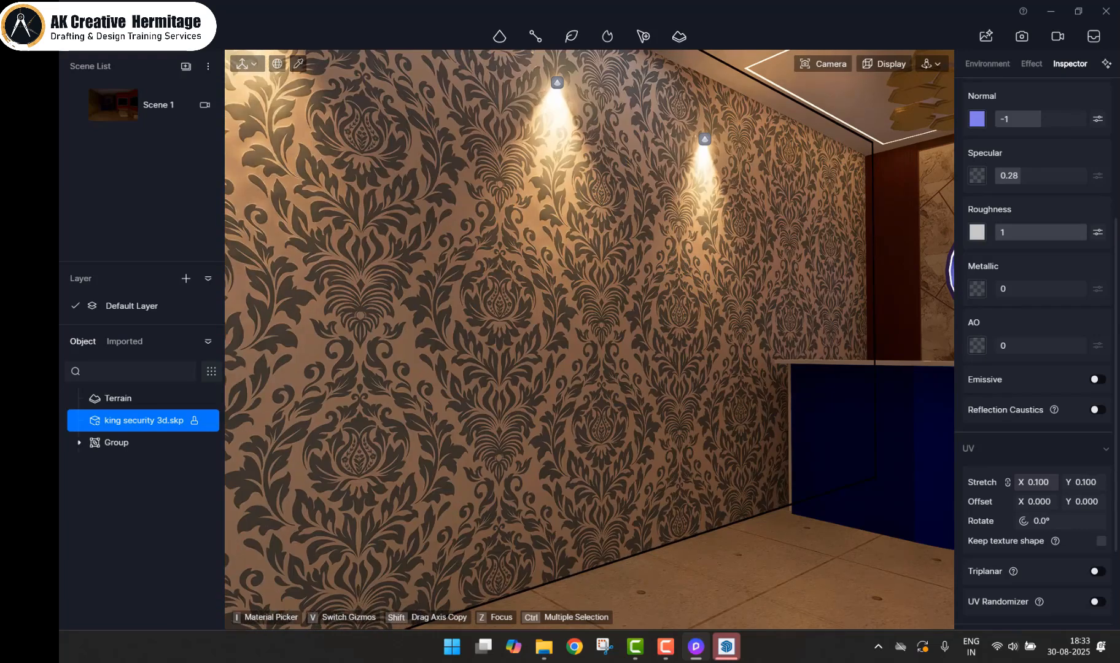
{"action": "right_click_drag", "start_coordinate": [614, 467], "coordinate": [688, 466]}
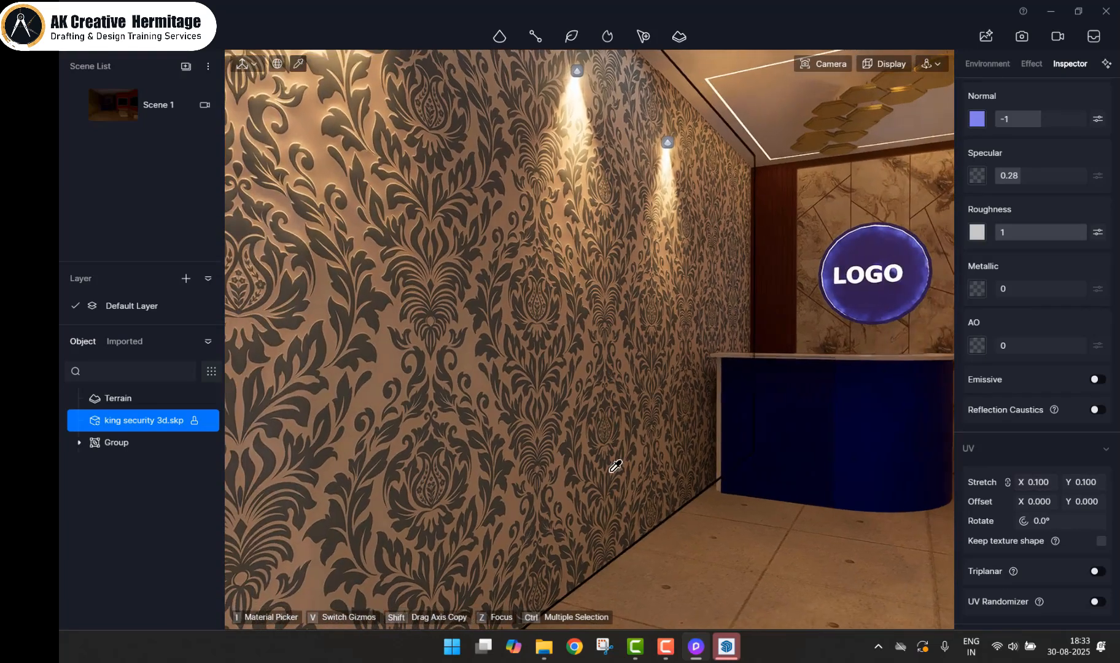
{"action": "left_click_drag", "start_coordinate": [1023, 521], "coordinate": [1022, 520]}
Step: Frame the wallpapered wall, reception desk, logo and seating area together, and update Scene 1 with this view
{"action": "right_click_drag", "start_coordinate": [787, 462], "coordinate": [611, 444]}
{"action": "scroll", "coordinate": [591, 159], "scroll_direction": "up", "scroll_amount": 3}
{"action": "scroll", "coordinate": [571, 178], "scroll_direction": "up", "scroll_amount": 5}
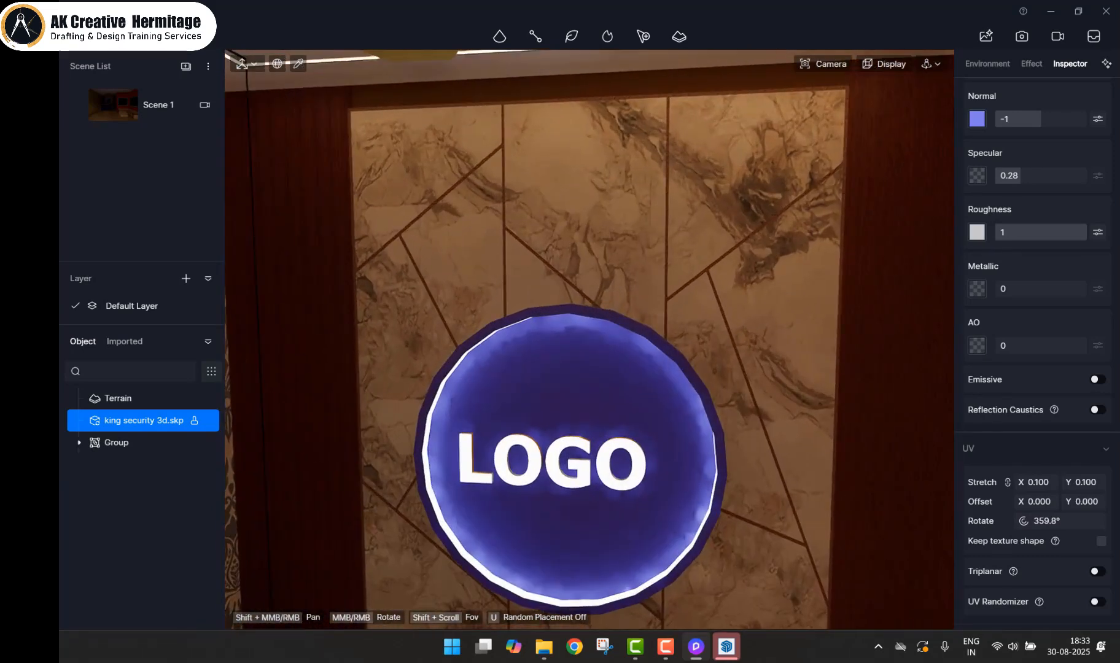
{"action": "scroll", "coordinate": [543, 204], "scroll_direction": "down", "scroll_amount": 2}
{"action": "scroll", "coordinate": [542, 203], "scroll_direction": "down", "scroll_amount": 2}
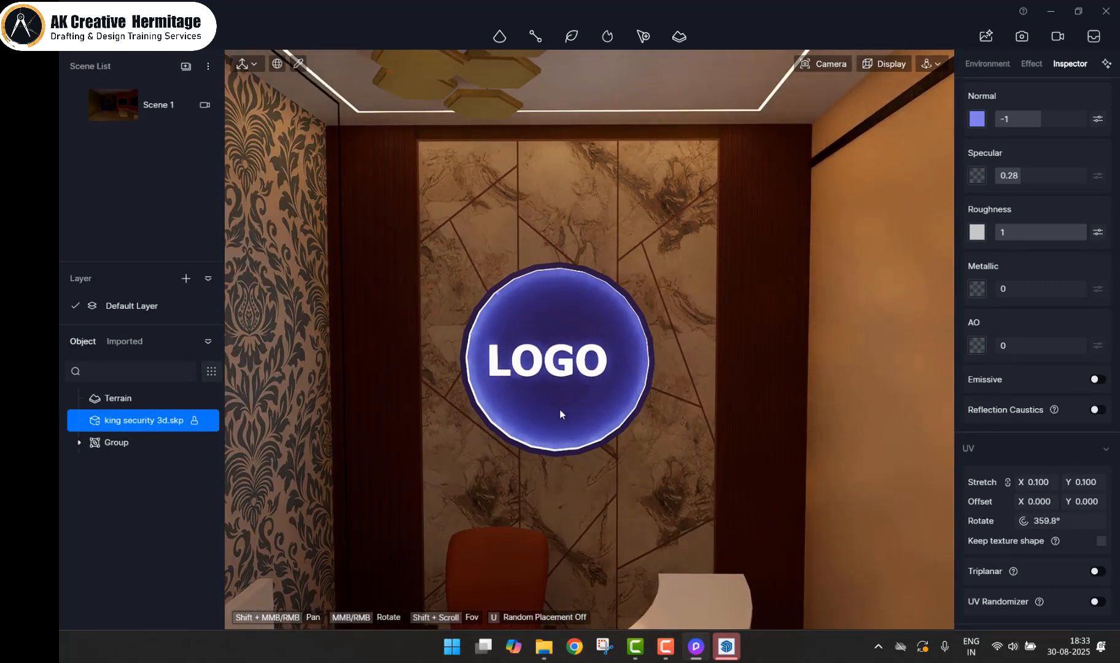
{"action": "scroll", "coordinate": [603, 317], "scroll_direction": "down", "scroll_amount": 6}
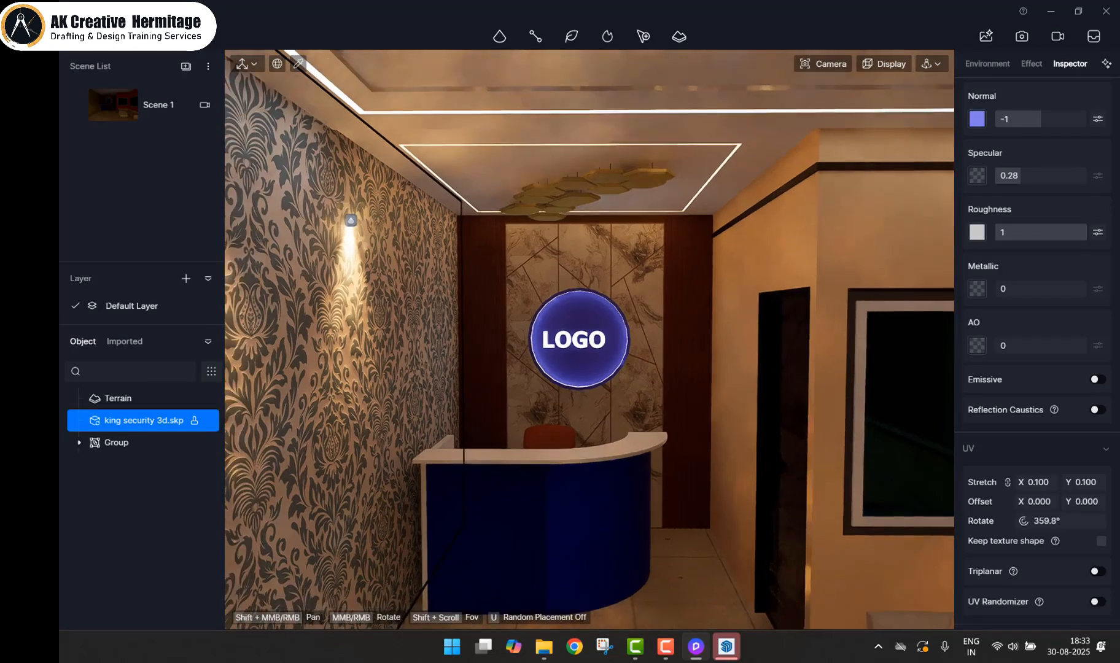
{"action": "scroll", "coordinate": [601, 345], "scroll_direction": "down", "scroll_amount": 4}
{"action": "scroll", "coordinate": [850, 310], "scroll_direction": "up", "scroll_amount": 2}
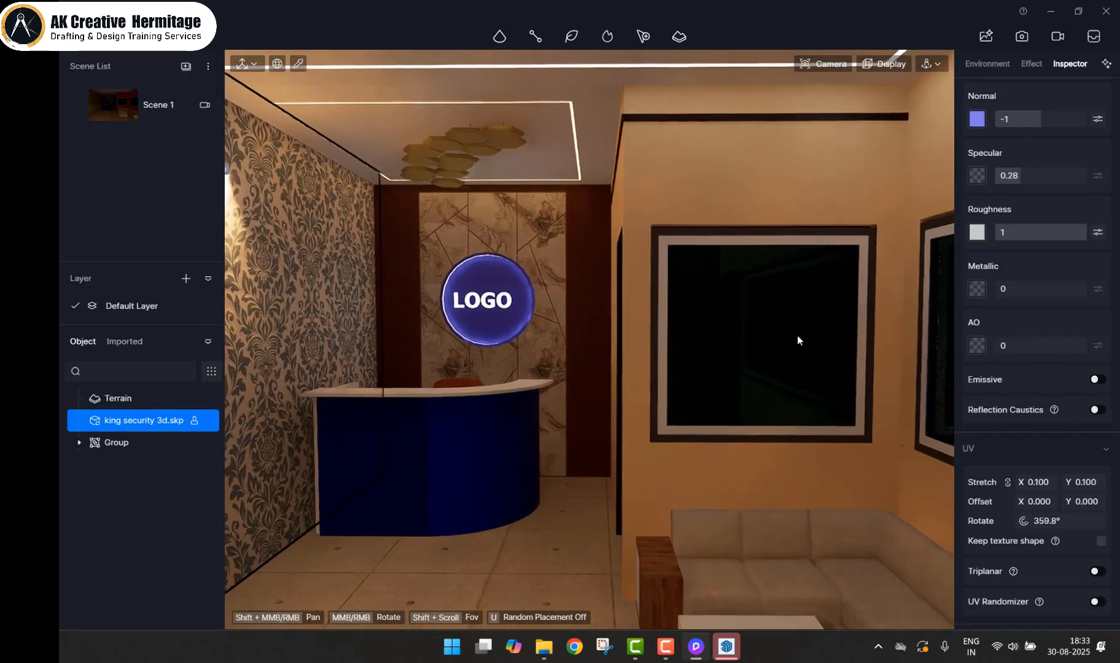
{"action": "scroll", "coordinate": [797, 335], "scroll_direction": "down", "scroll_amount": 2}
{"action": "scroll", "coordinate": [657, 393], "scroll_direction": "down", "scroll_amount": 2}
{"action": "scroll", "coordinate": [657, 426], "scroll_direction": "up", "scroll_amount": 3}
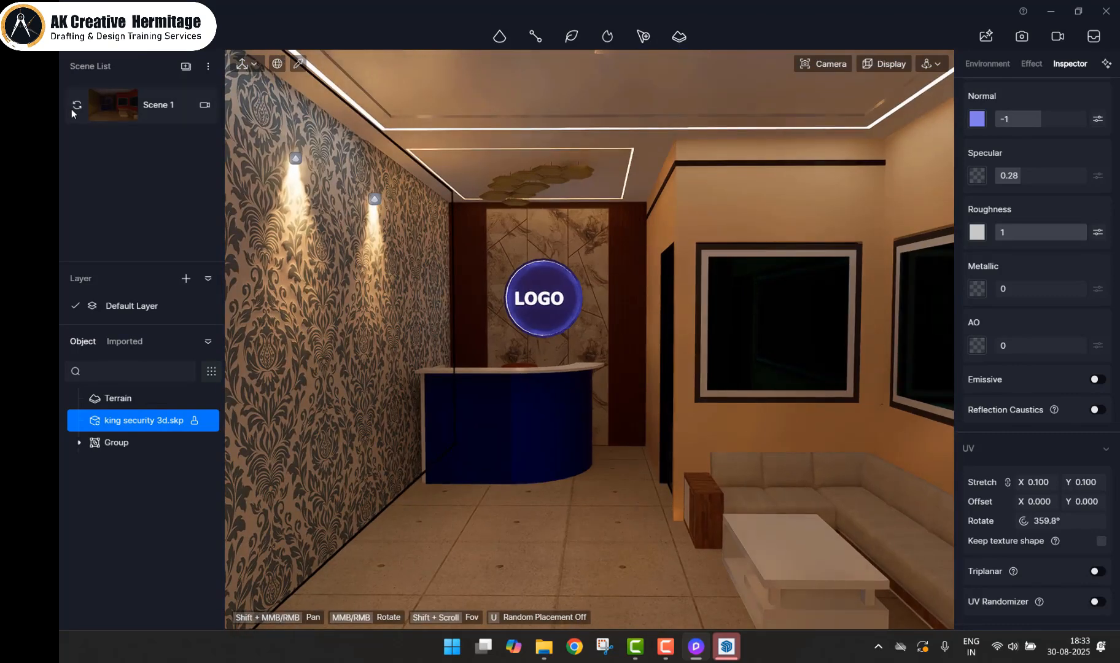
{"action": "left_click", "coordinate": [78, 107]}
{"action": "left_click", "coordinate": [987, 63]}
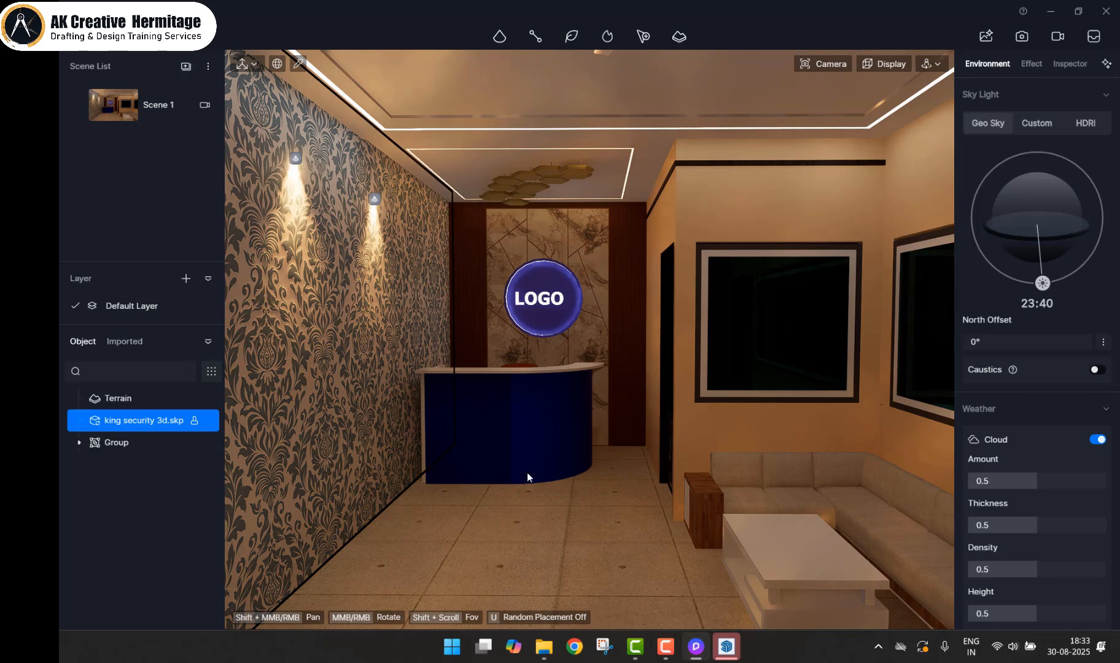
{"action": "key", "text": "Escape"}
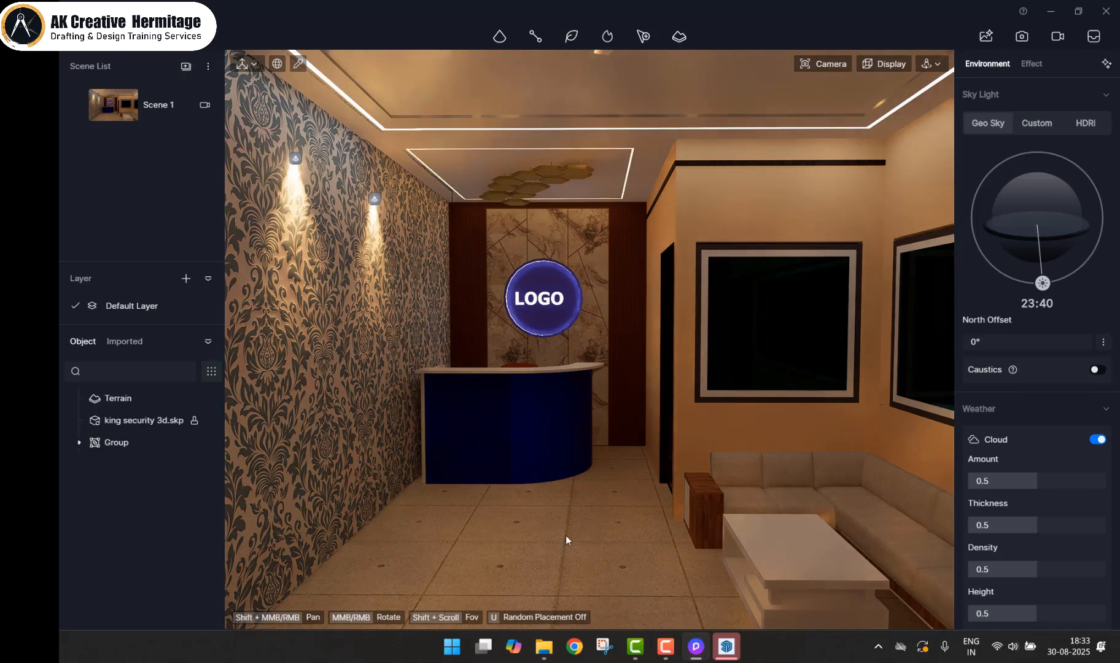
{"action": "left_click", "coordinate": [565, 535]}
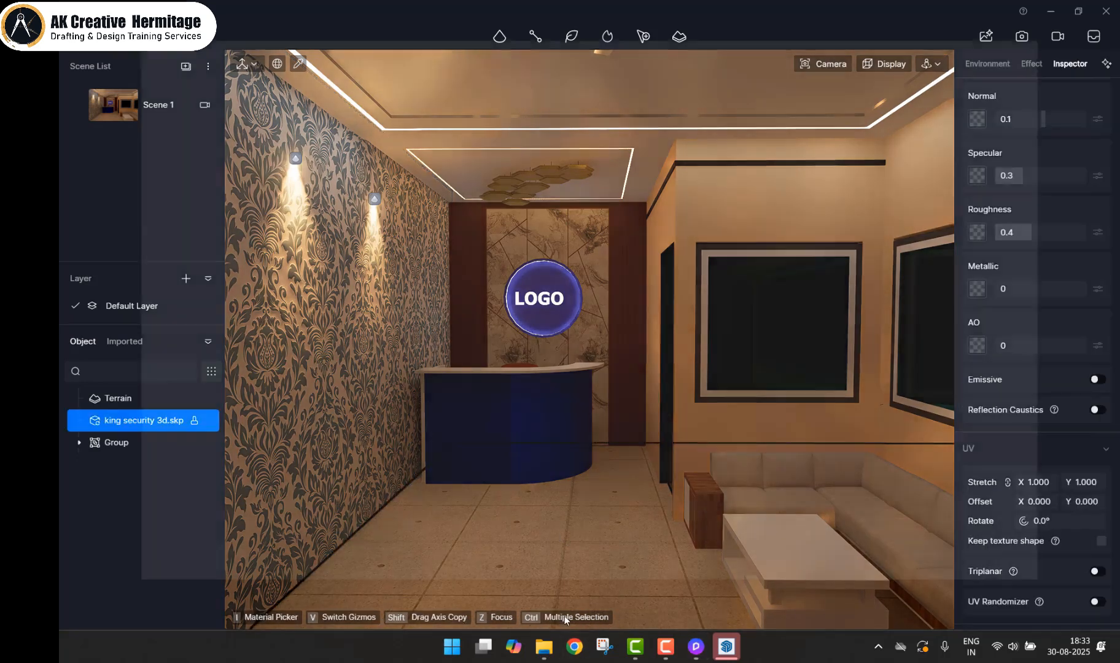
Step: Switch to Chrome and search Google for "UV SHEET TEXTURE"
{"action": "left_click", "coordinate": [575, 646]}
{"action": "left_click", "coordinate": [432, 283]}
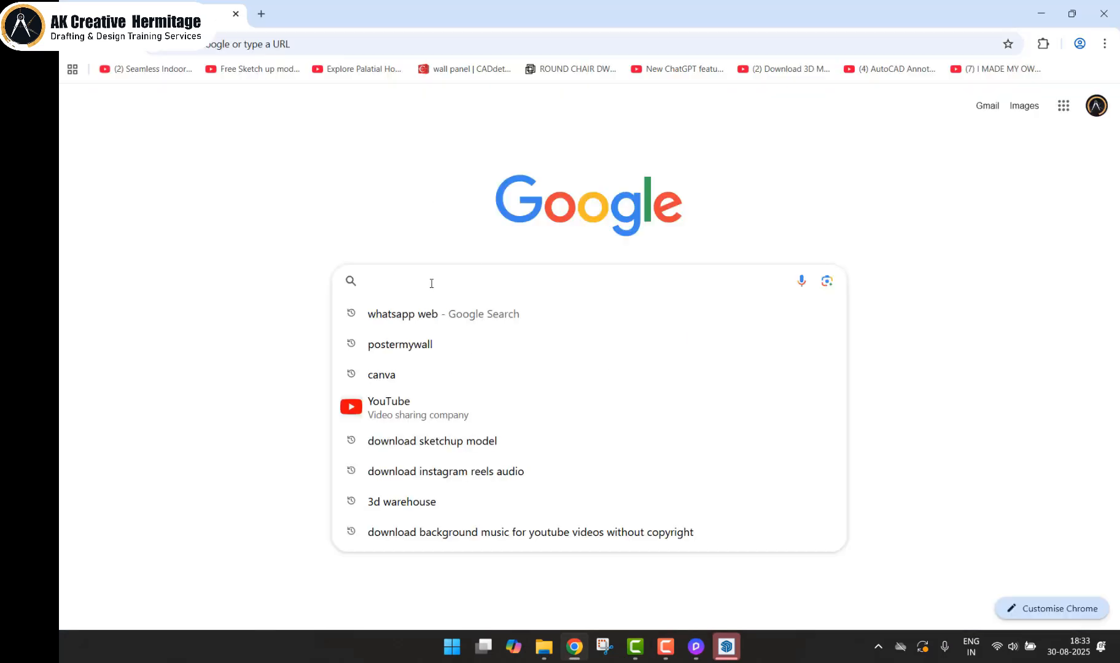
{"action": "type", "text": "d"}
{"action": "key", "text": "BackSpace"}
{"action": "key", "text": "BackSpace"}
{"action": "type", "text": "U"}
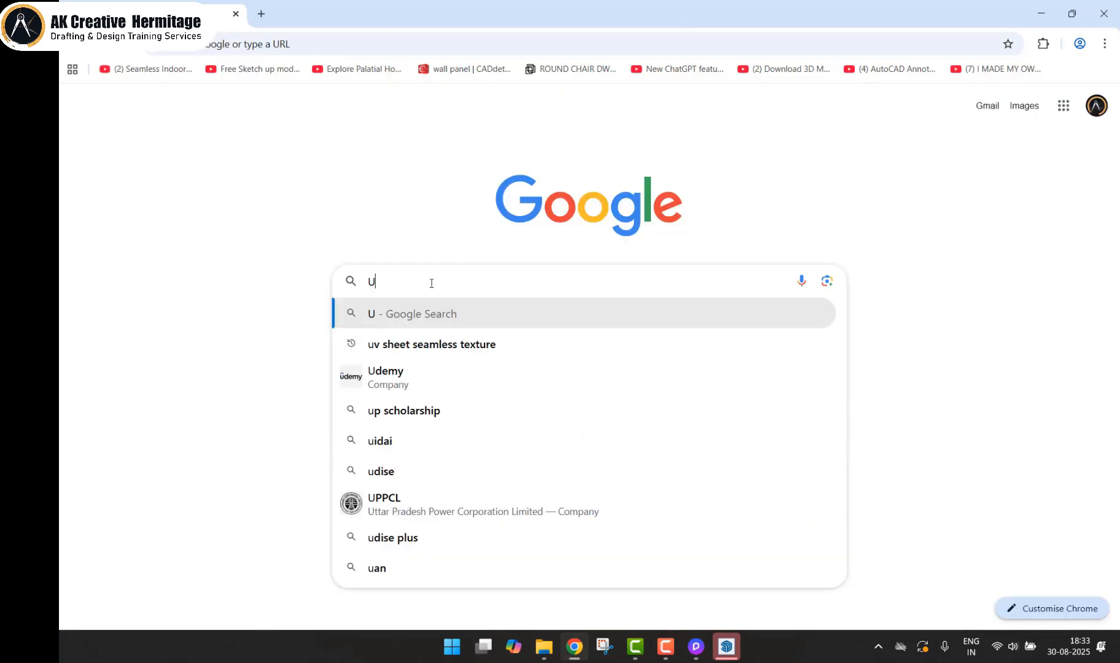
{"action": "type", "text": "V SHEET "}
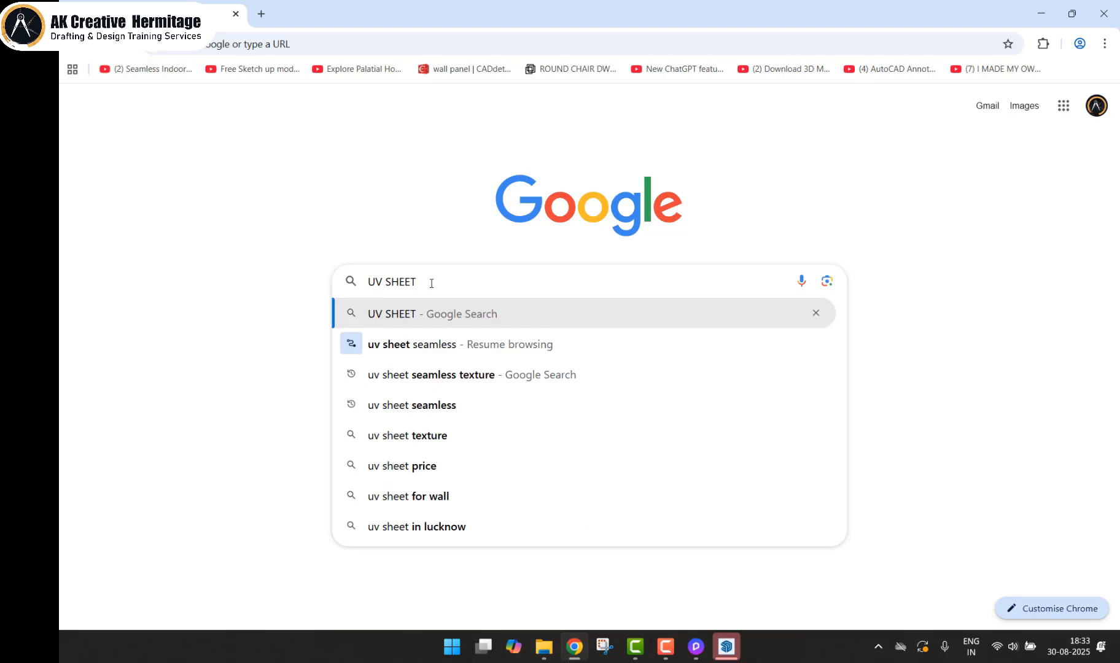
{"action": "type", "text": "TEXTURE"}
{"action": "key", "text": "Return"}
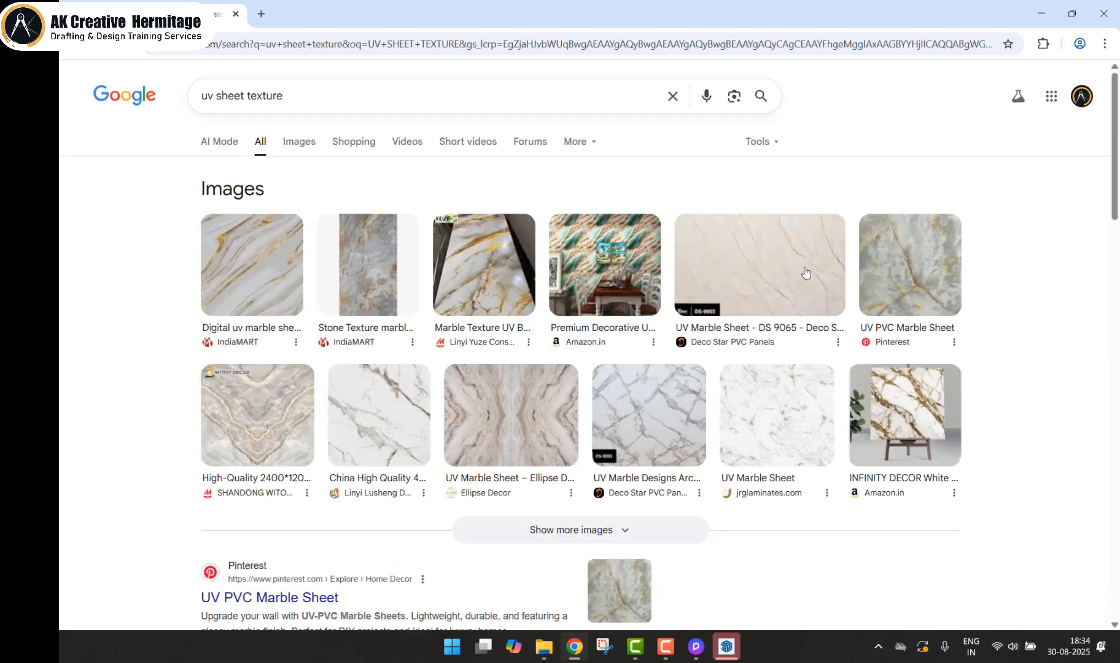
Step: Preview the IndiaMART "Digital uv marble sheet" image with gold veins and try to save it
{"action": "left_click", "coordinate": [780, 261]}
{"action": "left_click", "coordinate": [251, 264]}
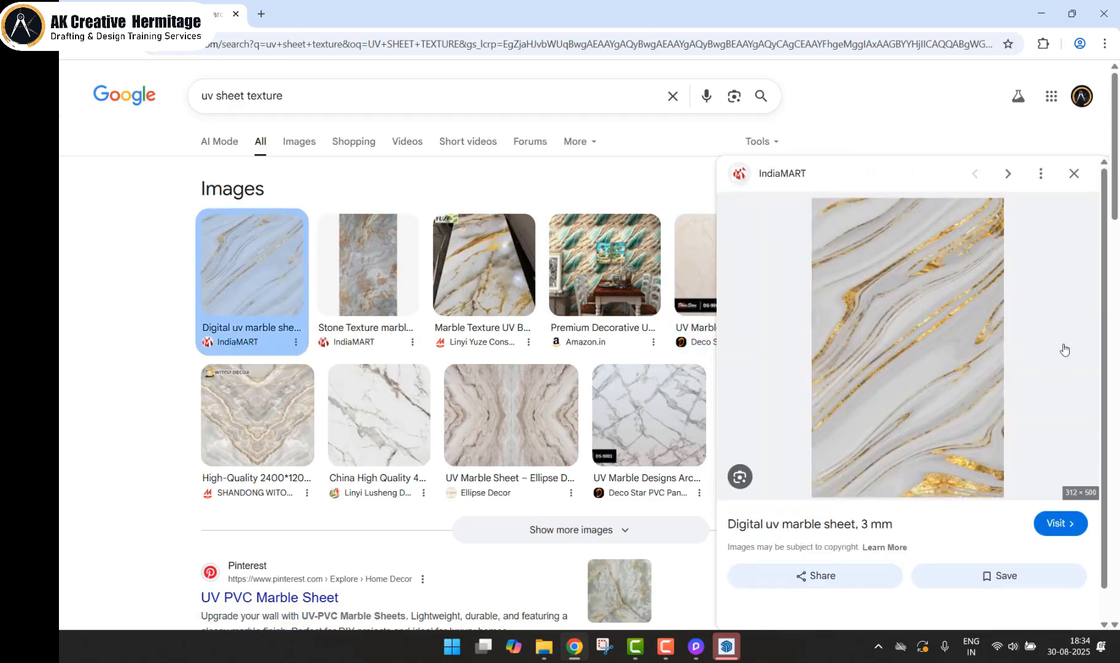
{"action": "right_click", "coordinate": [838, 283]}
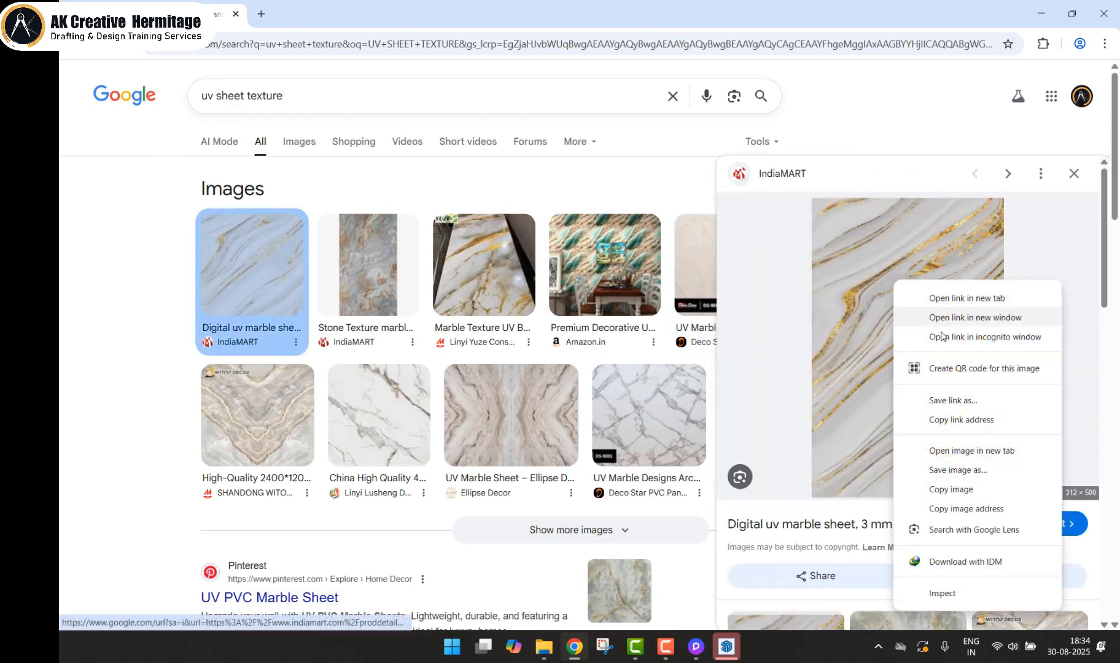
{"action": "left_click", "coordinate": [950, 467]}
{"action": "left_click", "coordinate": [851, 606]}
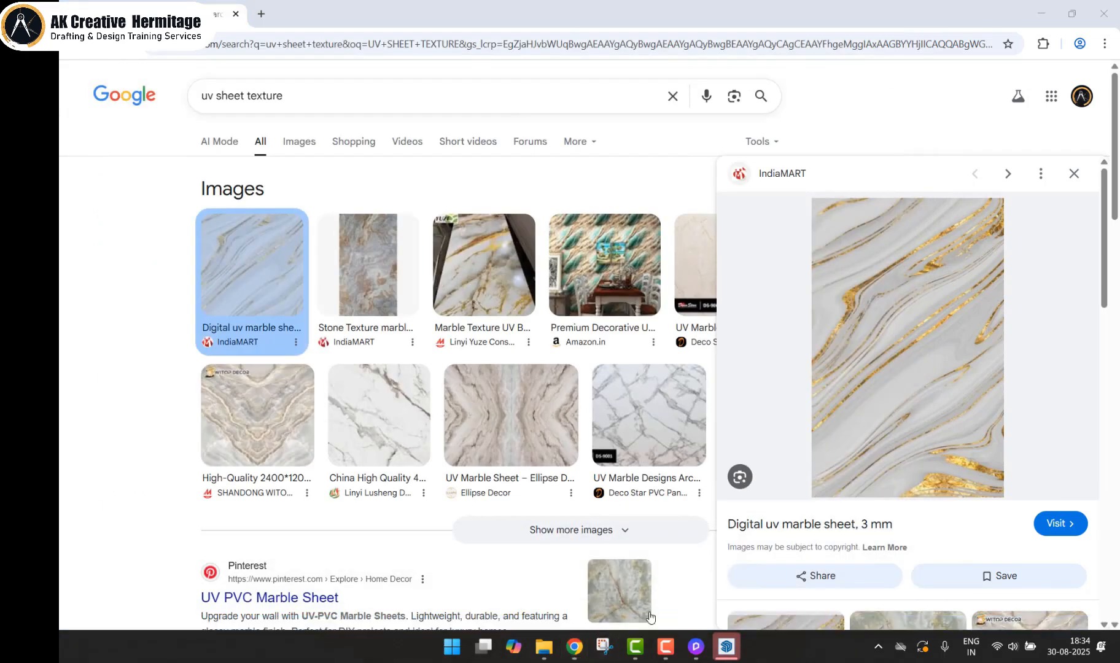
Step: Capture the gold-veined marble preview with Snipping Tool, save it to the Desktop as Screenshot 2025-08-30 183416.jpg, and return to D5 Render
{"action": "left_click", "coordinate": [345, 38]}
{"action": "left_click_drag", "start_coordinate": [817, 201], "coordinate": [1003, 491]}
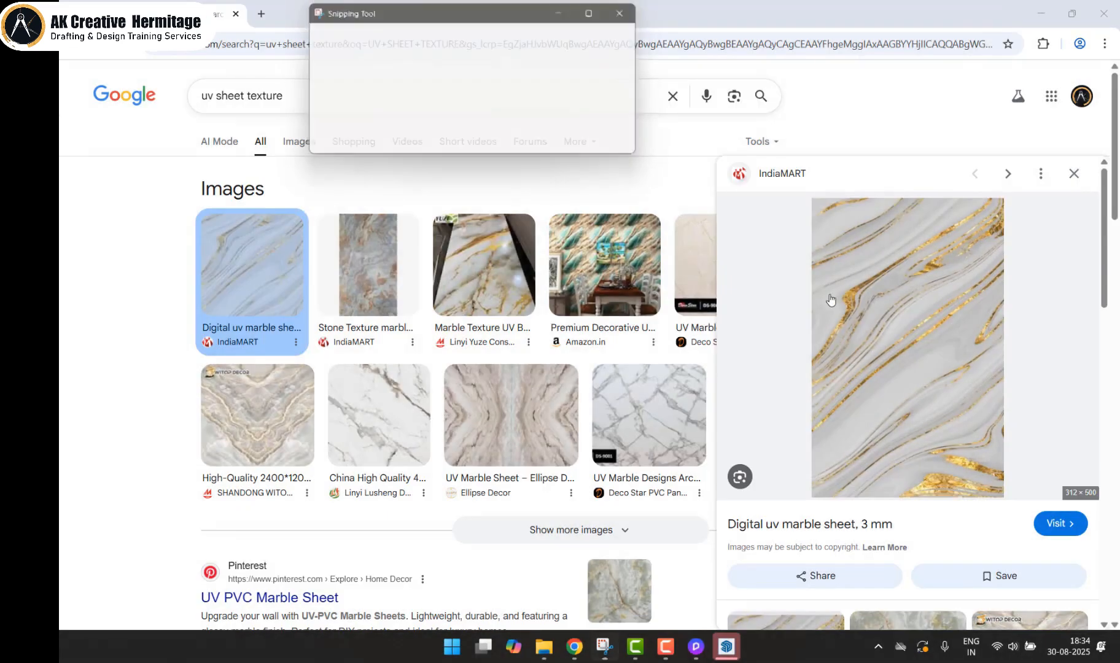
{"action": "left_click", "coordinate": [845, 39]}
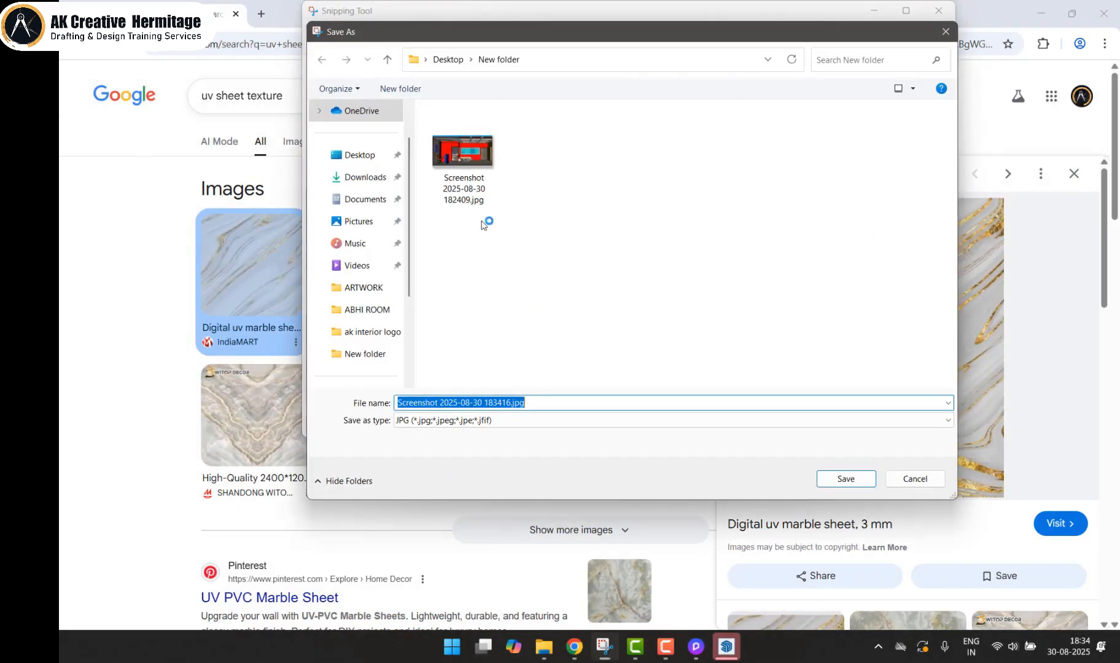
{"action": "left_click", "coordinate": [846, 479]}
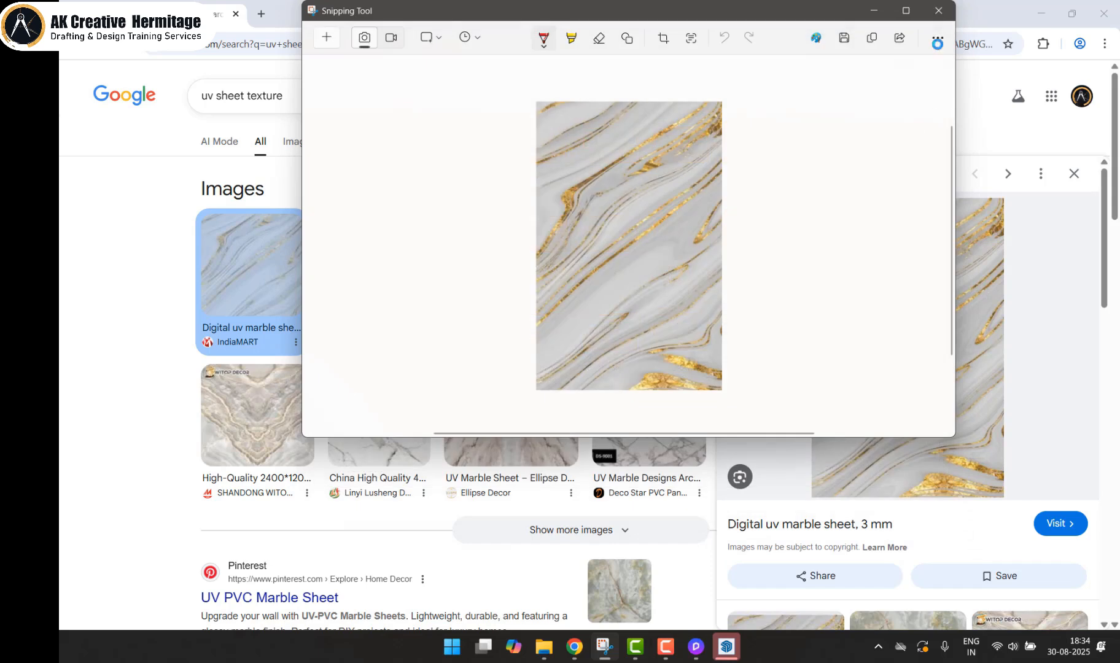
{"action": "left_click", "coordinate": [937, 13]}
{"action": "left_click", "coordinate": [1041, 14]}
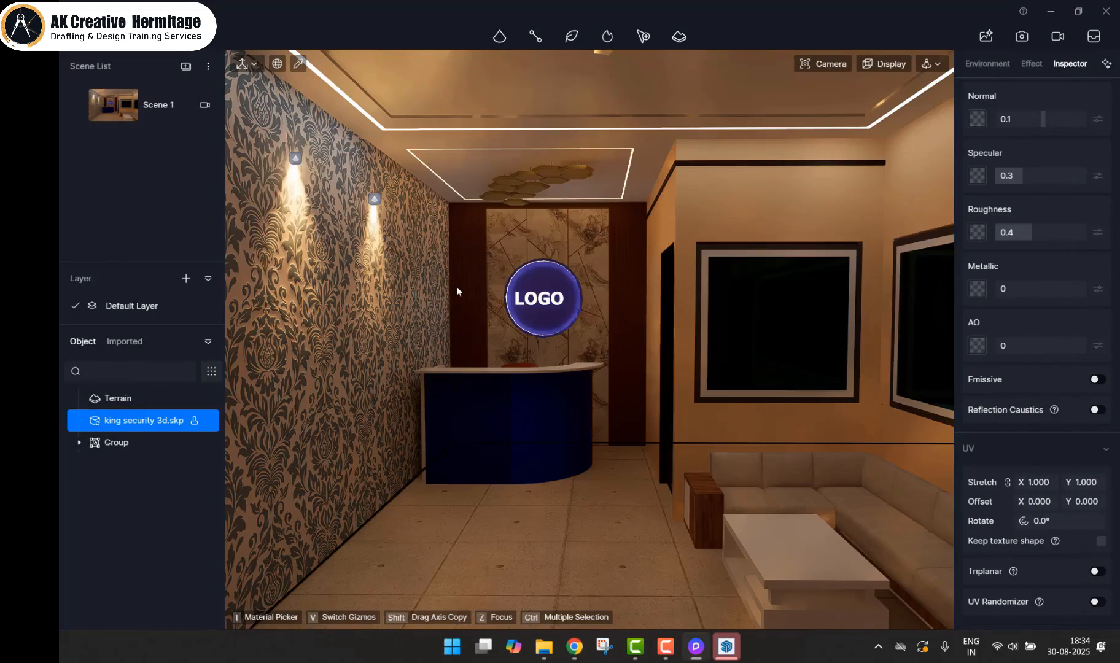
Step: Sample the marble panel material behind the logo and replace its base color map with Screenshot 2025-08-30 183416.jpg from the Desktop
{"action": "scroll", "coordinate": [592, 228], "scroll_direction": "up", "scroll_amount": 5}
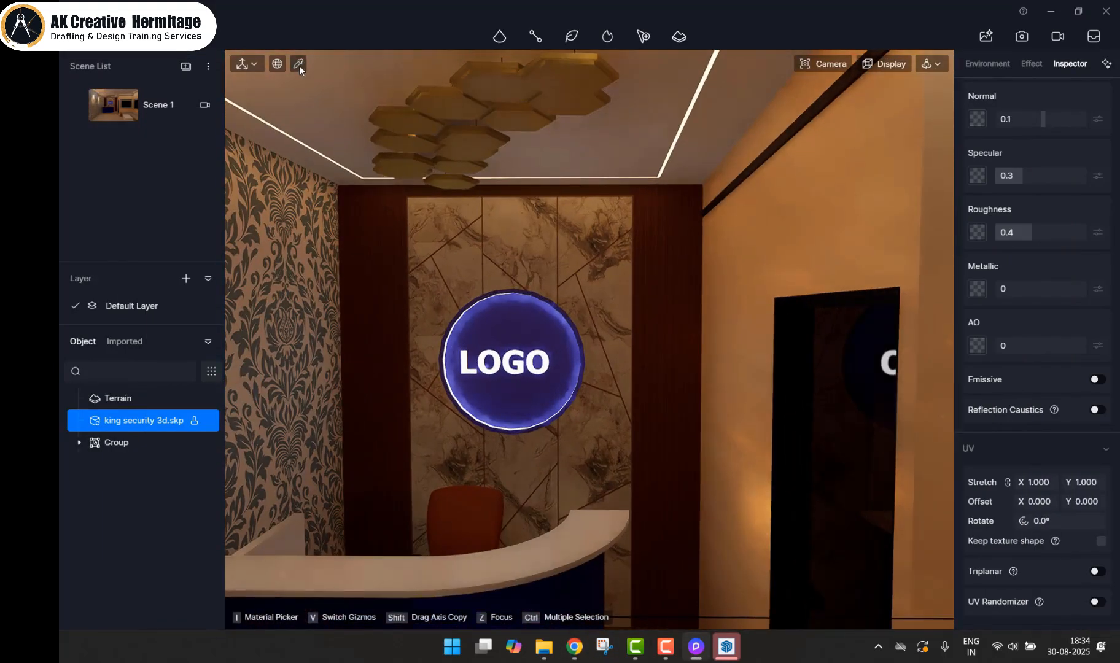
{"action": "left_click", "coordinate": [299, 65]}
{"action": "left_click", "coordinate": [529, 212]}
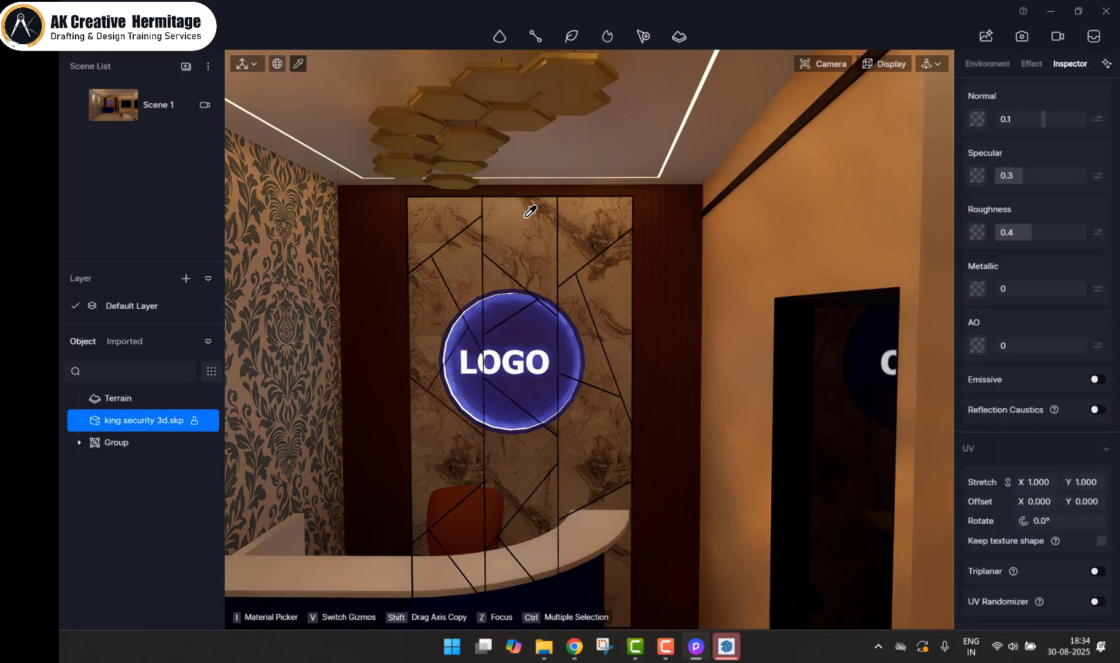
{"action": "scroll", "coordinate": [1022, 365], "scroll_direction": "up", "scroll_amount": 3}
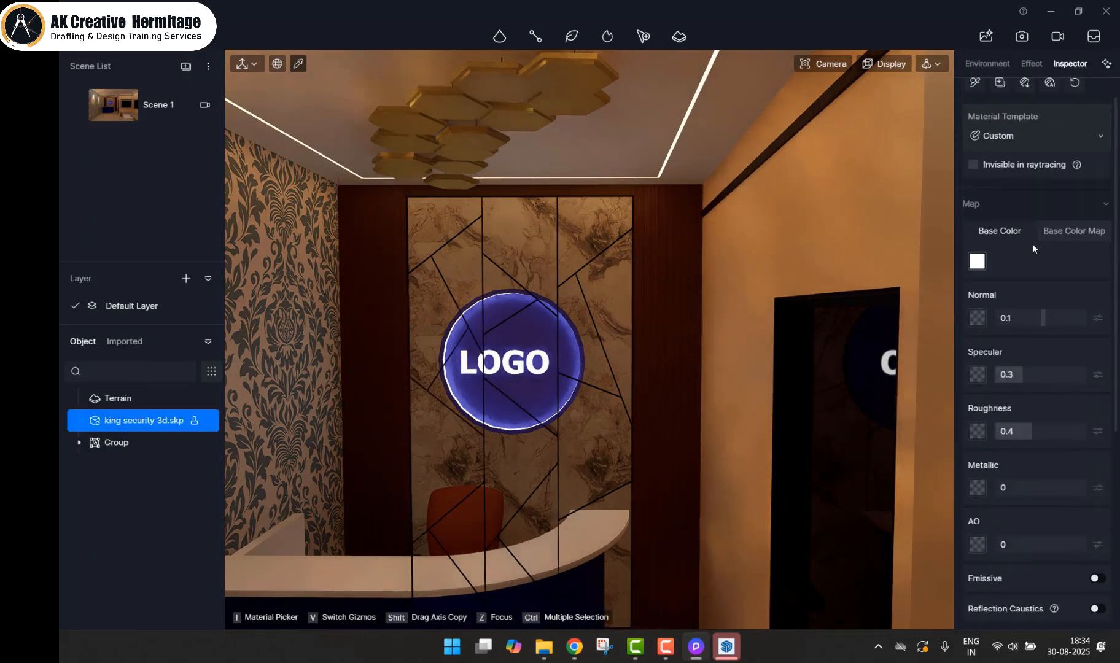
{"action": "left_click", "coordinate": [976, 262]}
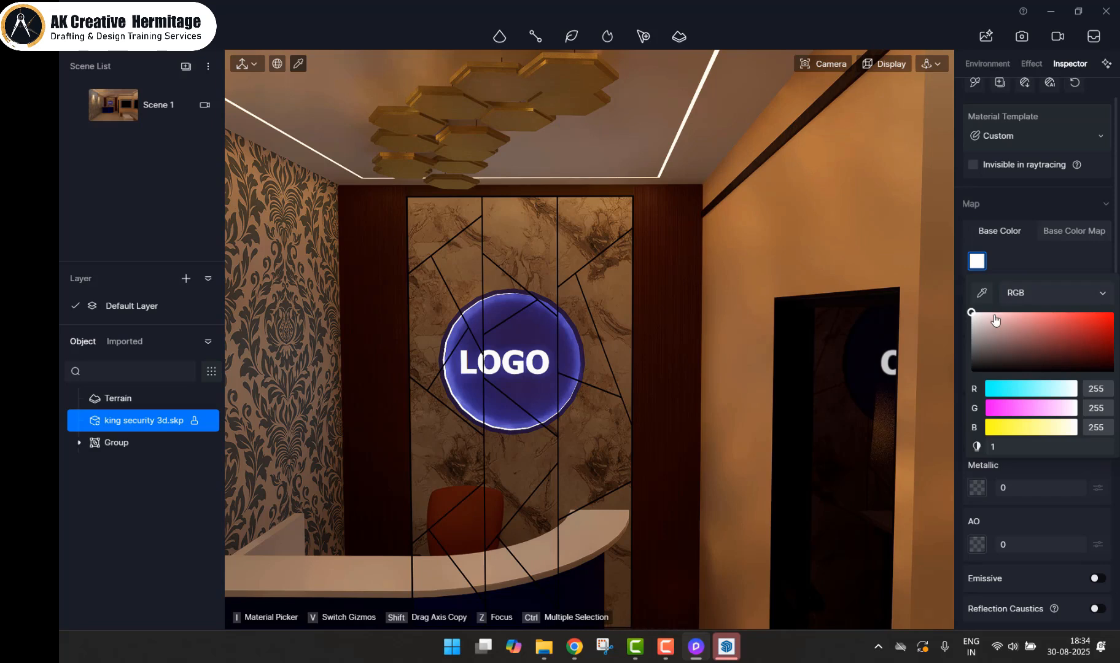
{"action": "left_click_drag", "start_coordinate": [972, 313], "coordinate": [960, 290]}
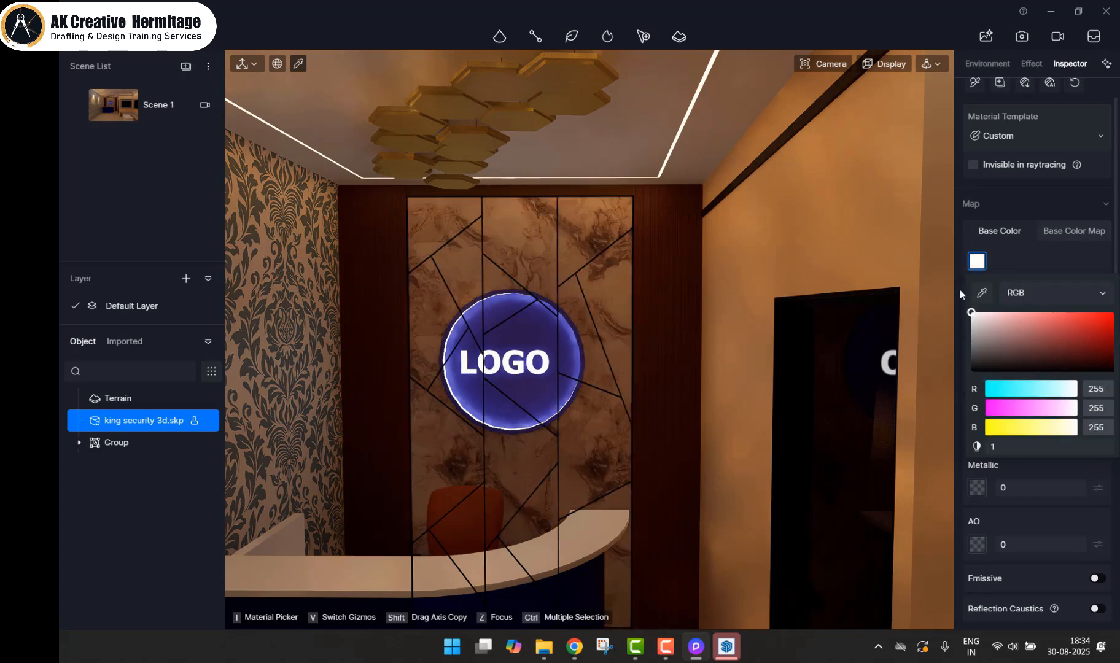
{"action": "left_click", "coordinate": [1067, 230]}
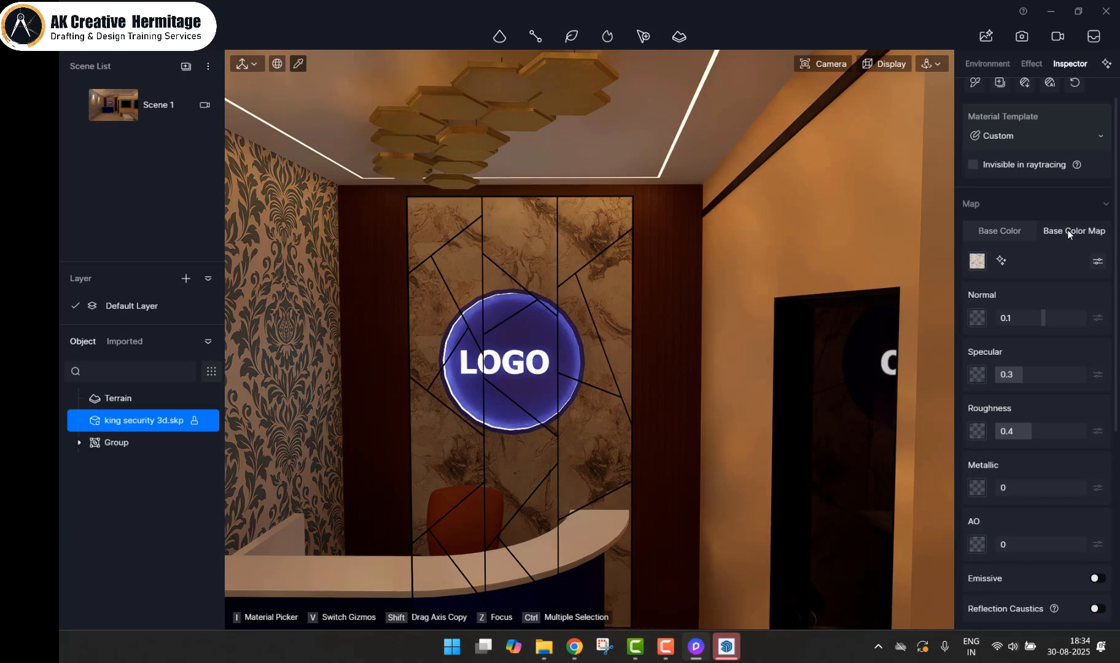
{"action": "left_click", "coordinate": [977, 262]}
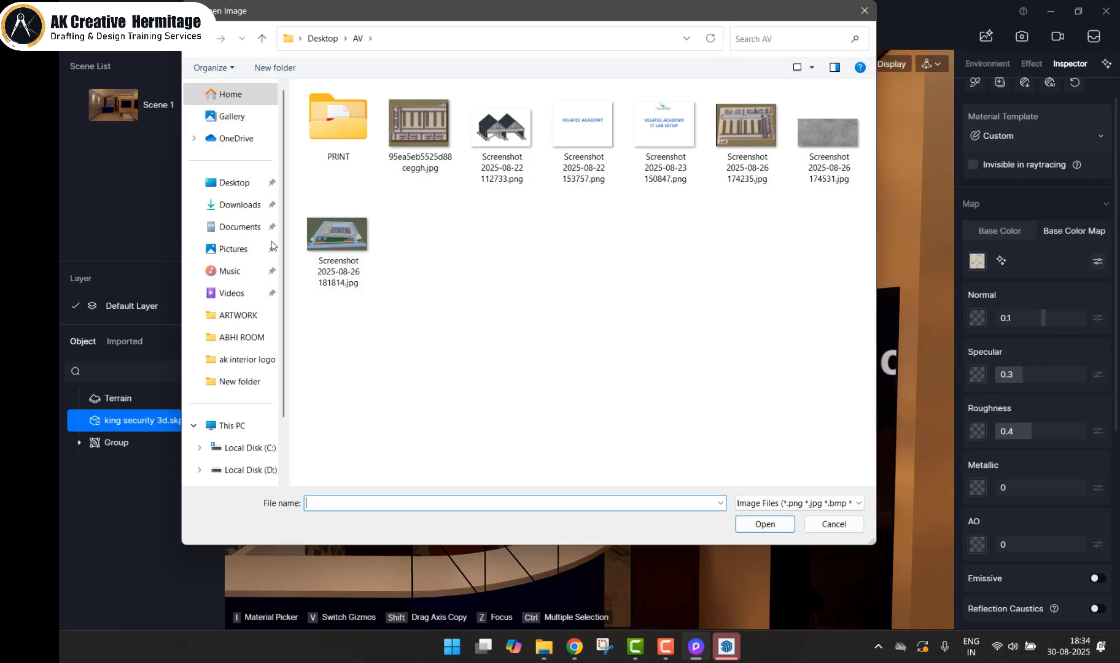
{"action": "left_click", "coordinate": [232, 182]}
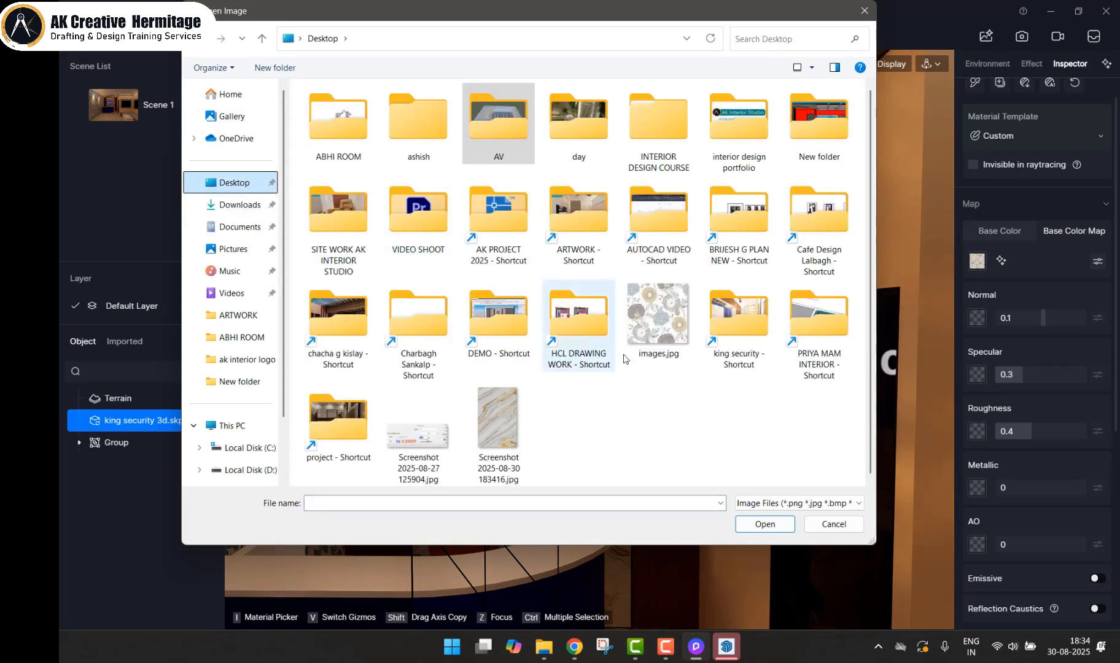
{"action": "double_click", "coordinate": [512, 432]}
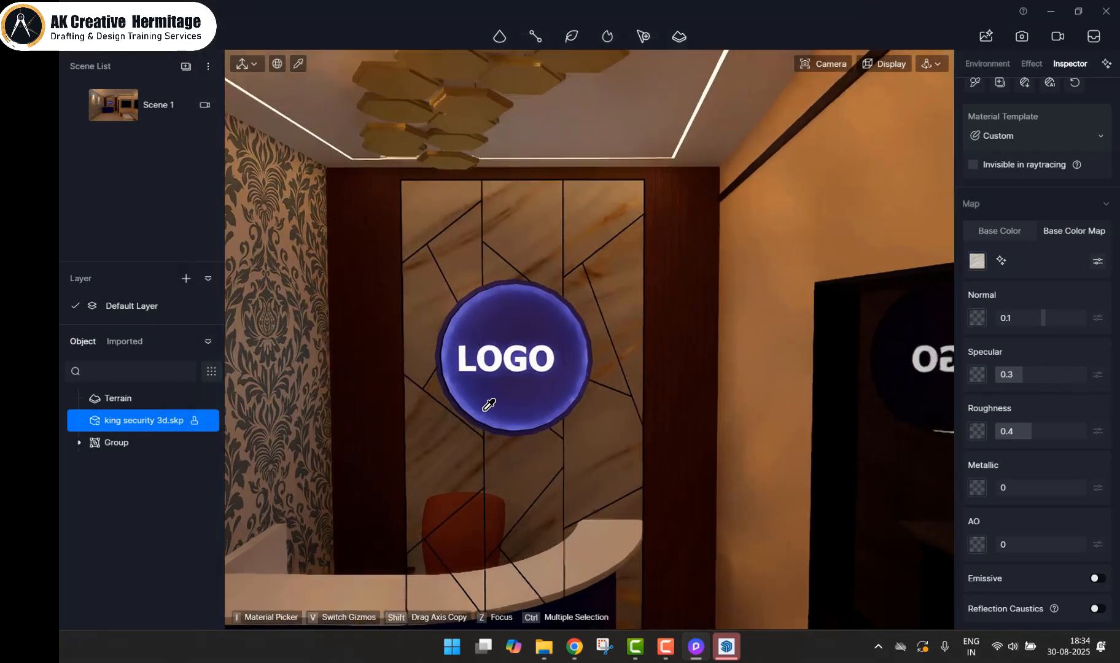
Step: Set the UV stretch of the marble panel behind the logo to 1.010 in X and Y
{"action": "scroll", "coordinate": [490, 403], "scroll_direction": "up", "scroll_amount": 1}
{"action": "scroll", "coordinate": [488, 376], "scroll_direction": "down", "scroll_amount": 3}
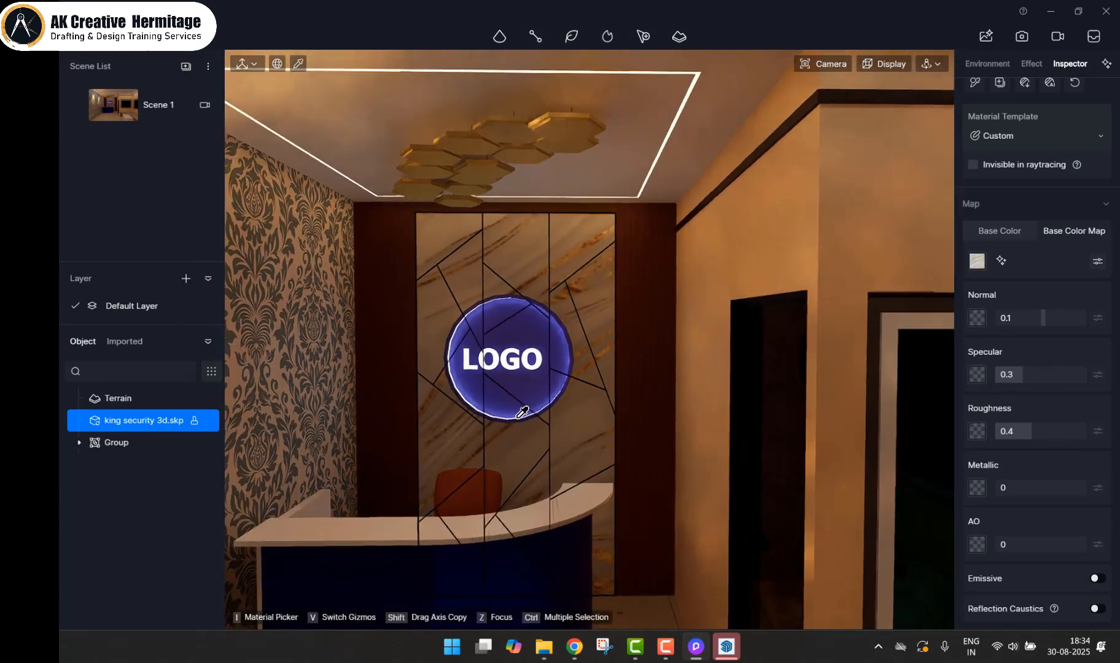
{"action": "scroll", "coordinate": [999, 524], "scroll_direction": "down", "scroll_amount": 3}
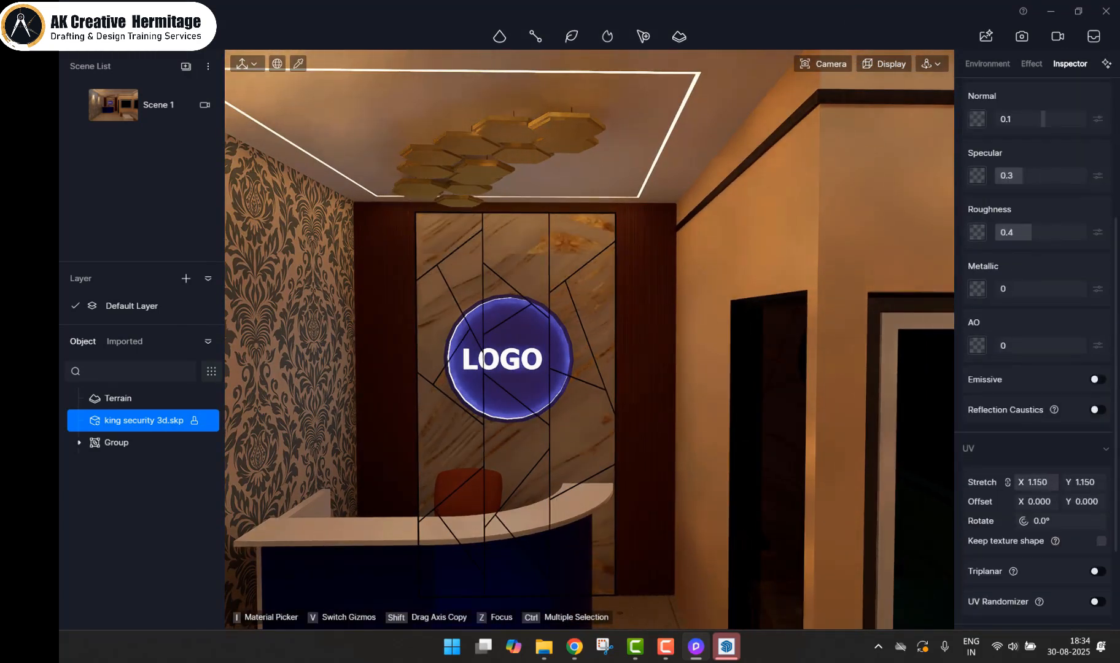
{"action": "scroll", "coordinate": [602, 385], "scroll_direction": "up", "scroll_amount": 2}
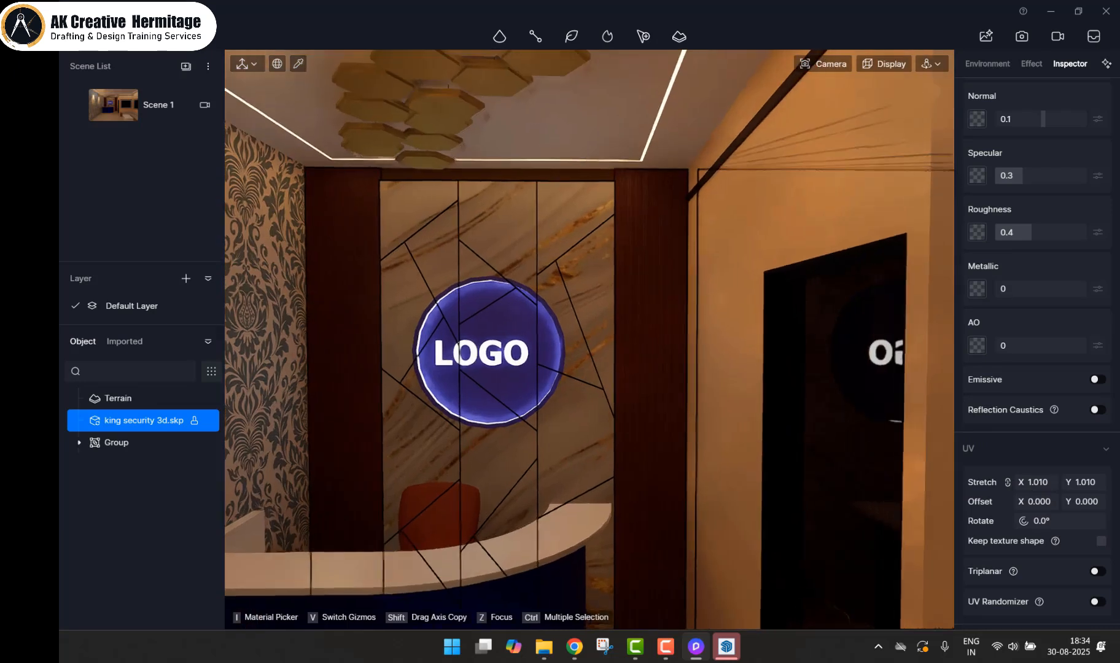
{"action": "left_click", "coordinate": [663, 349]}
{"action": "scroll", "coordinate": [587, 381], "scroll_direction": "up", "scroll_amount": 3}
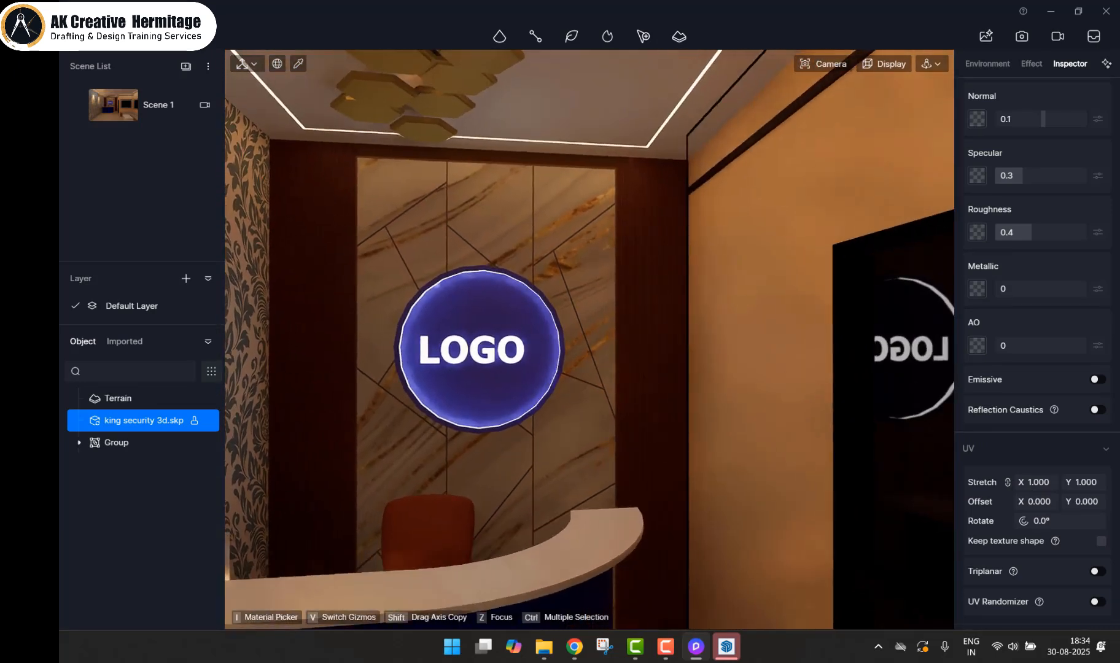
Step: Sample the material of the thin groove strips dividing the marble panels behind the logo
{"action": "scroll", "coordinate": [553, 273], "scroll_direction": "down", "scroll_amount": 1}
{"action": "scroll", "coordinate": [548, 235], "scroll_direction": "up", "scroll_amount": 4}
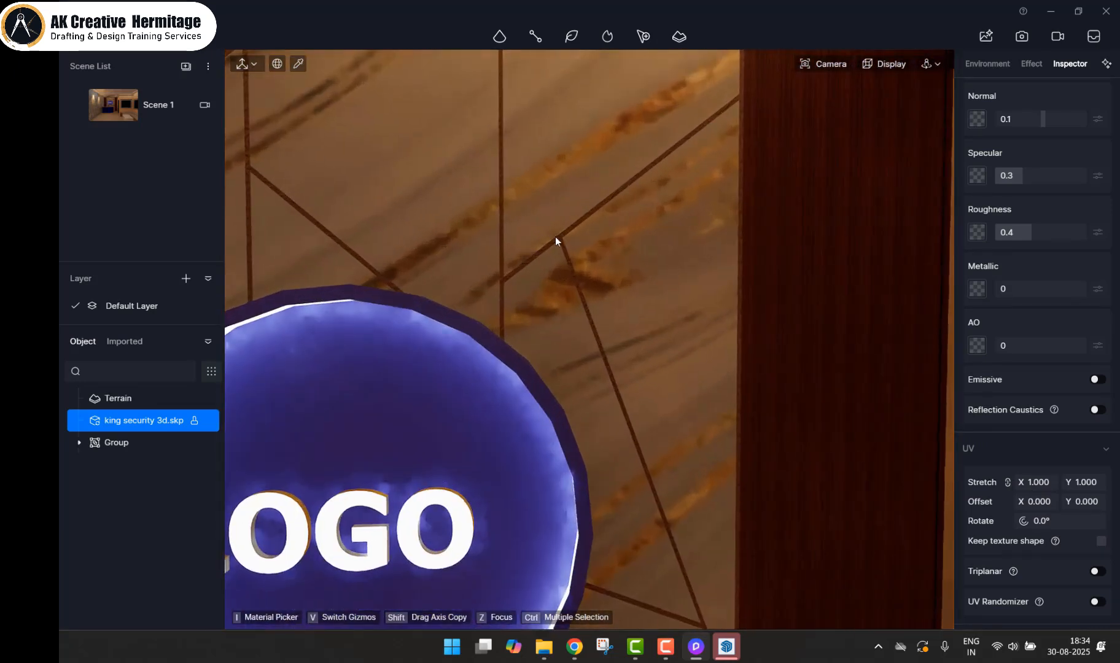
{"action": "scroll", "coordinate": [560, 255], "scroll_direction": "up", "scroll_amount": 2}
{"action": "scroll", "coordinate": [560, 257], "scroll_direction": "down", "scroll_amount": 4}
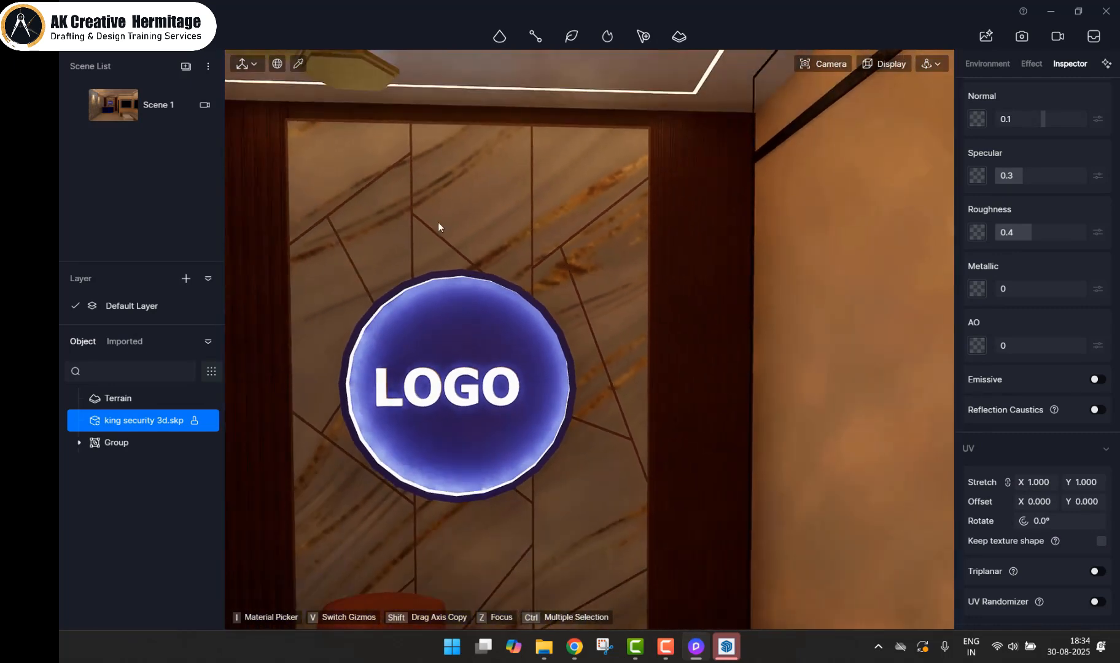
{"action": "left_click", "coordinate": [296, 67]}
{"action": "scroll", "coordinate": [417, 218], "scroll_direction": "up", "scroll_amount": 5}
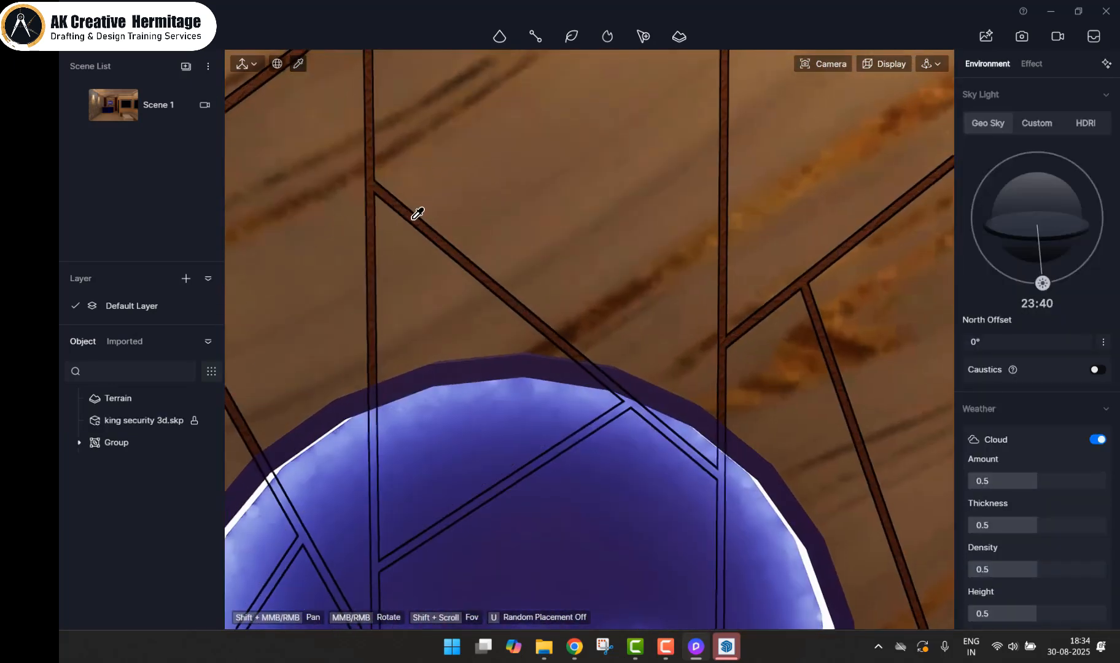
{"action": "left_click", "coordinate": [476, 263]}
{"action": "scroll", "coordinate": [479, 259], "scroll_direction": "down", "scroll_amount": 5}
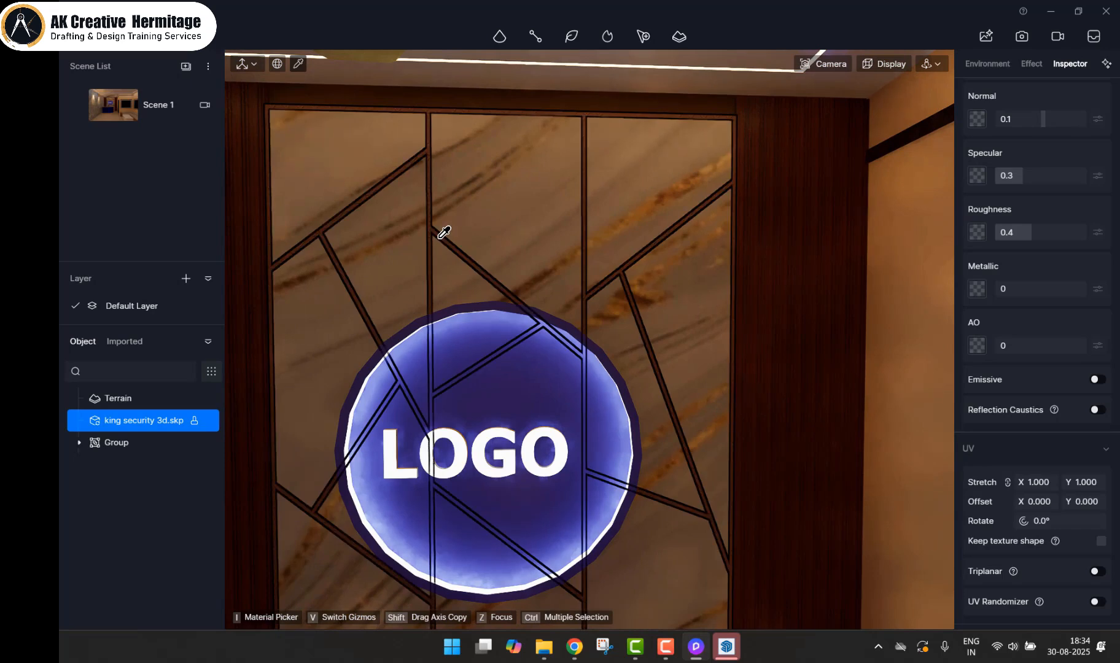
Step: Search the material library for GOLD
{"action": "left_click", "coordinate": [143, 37]}
{"action": "left_click", "coordinate": [126, 122]}
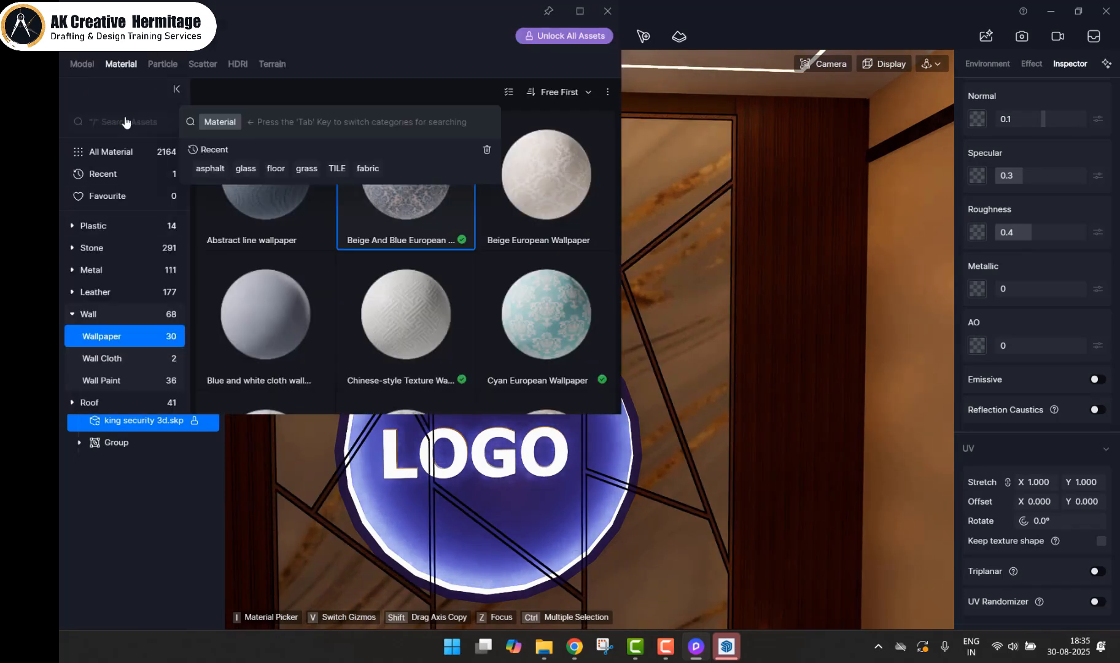
{"action": "type", "text": "GOLD"}
{"action": "key", "text": "Return"}
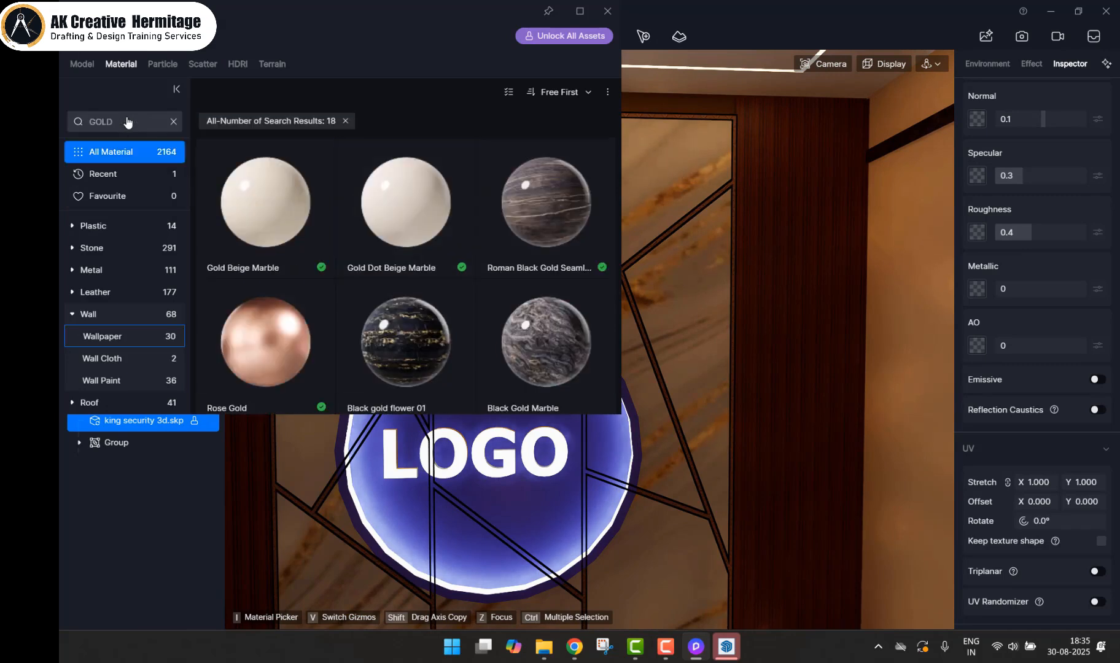
Step: Apply the Mirror Gold library material to the groove strips between the marble panels
{"action": "scroll", "coordinate": [321, 280], "scroll_direction": "down", "scroll_amount": 3}
{"action": "scroll", "coordinate": [425, 296], "scroll_direction": "down", "scroll_amount": 3}
{"action": "left_click", "coordinate": [445, 291]}
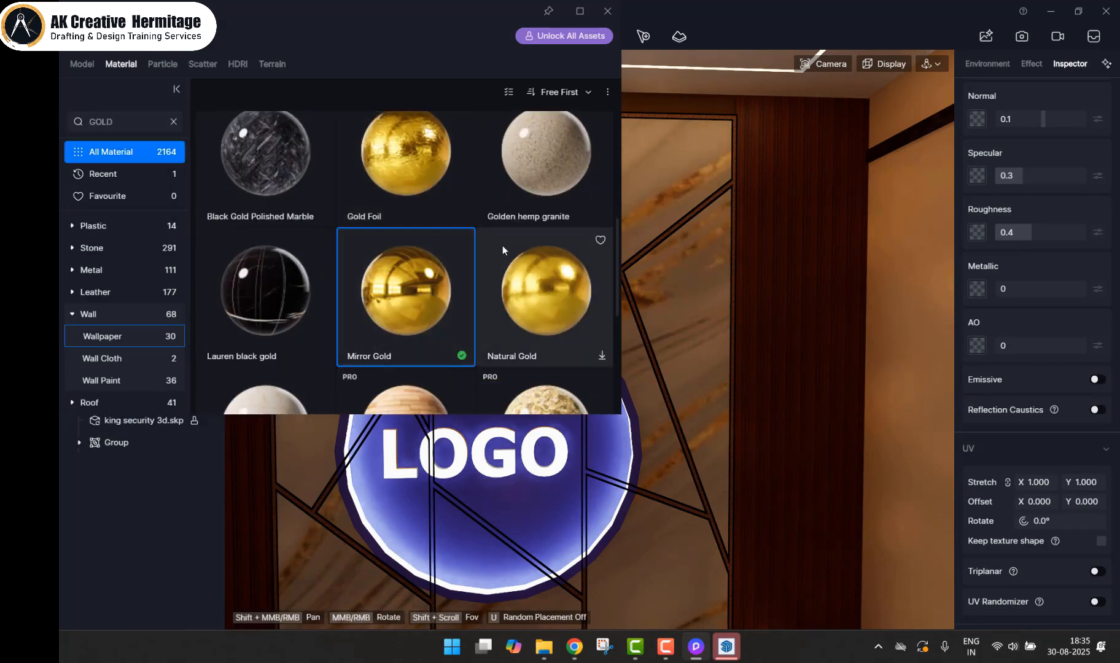
{"action": "scroll", "coordinate": [637, 267], "scroll_direction": "up", "scroll_amount": 3}
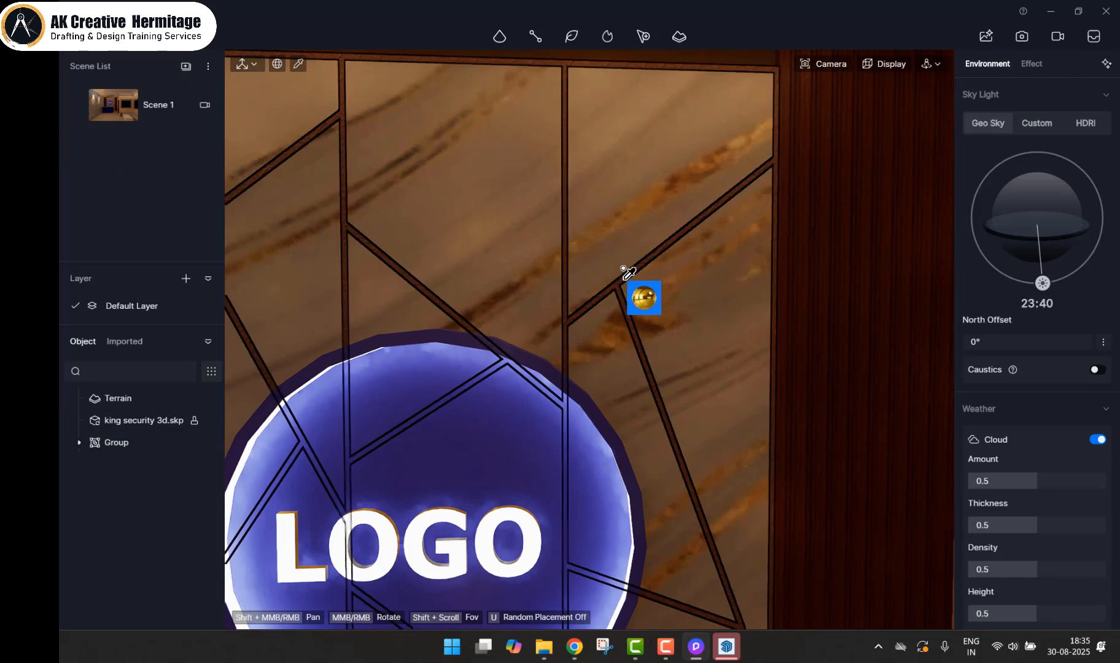
{"action": "left_click", "coordinate": [623, 342]}
{"action": "left_click", "coordinate": [628, 386]}
{"action": "scroll", "coordinate": [624, 395], "scroll_direction": "down", "scroll_amount": 5}
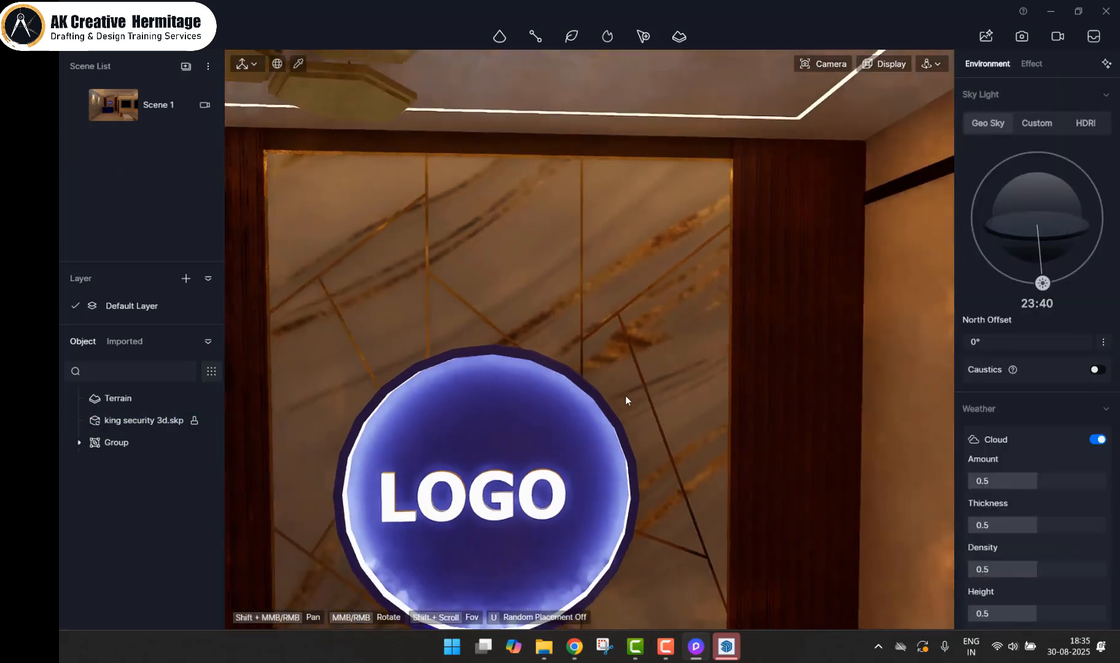
Step: Turn off the camera's auto exposure and set the exposure to 0.4
{"action": "middle_click_drag", "start_coordinate": [610, 431], "coordinate": [589, 298], "text": "shift"}
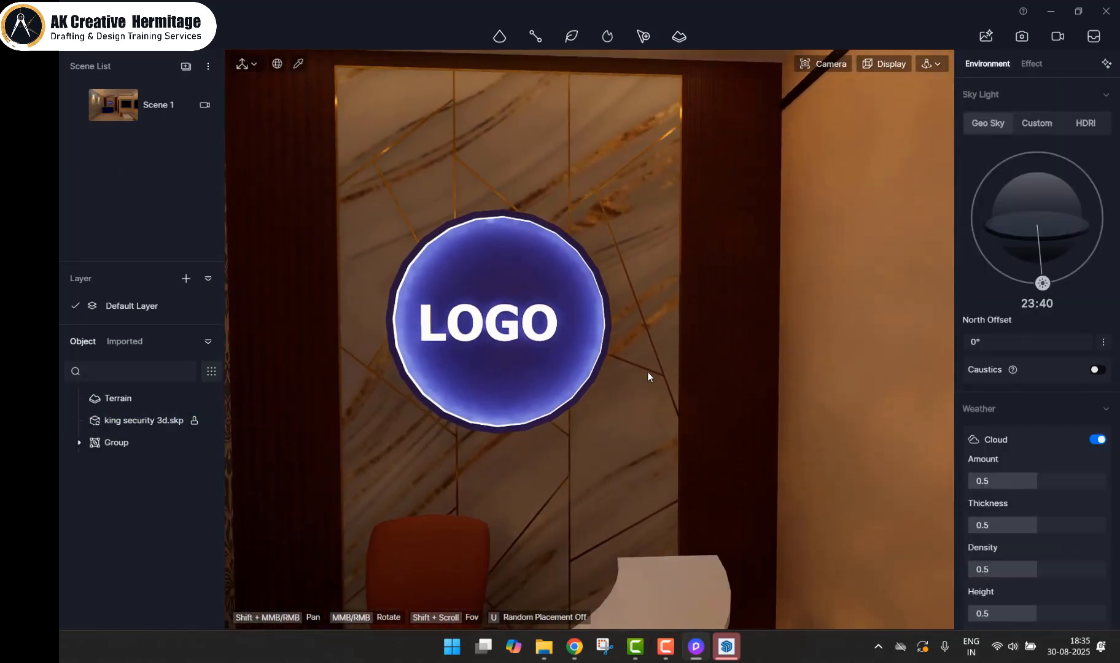
{"action": "scroll", "coordinate": [649, 375], "scroll_direction": "down", "scroll_amount": 3}
{"action": "mouse_move", "coordinate": [649, 375]}
{"action": "middle_mouse_down", "text": "shift"}
{"action": "mouse_move", "coordinate": [609, 326]}
{"action": "mouse_move", "coordinate": [661, 369]}
{"action": "middle_mouse_up", "text": "shift"}
{"action": "scroll", "coordinate": [659, 346], "scroll_direction": "down", "scroll_amount": 5}
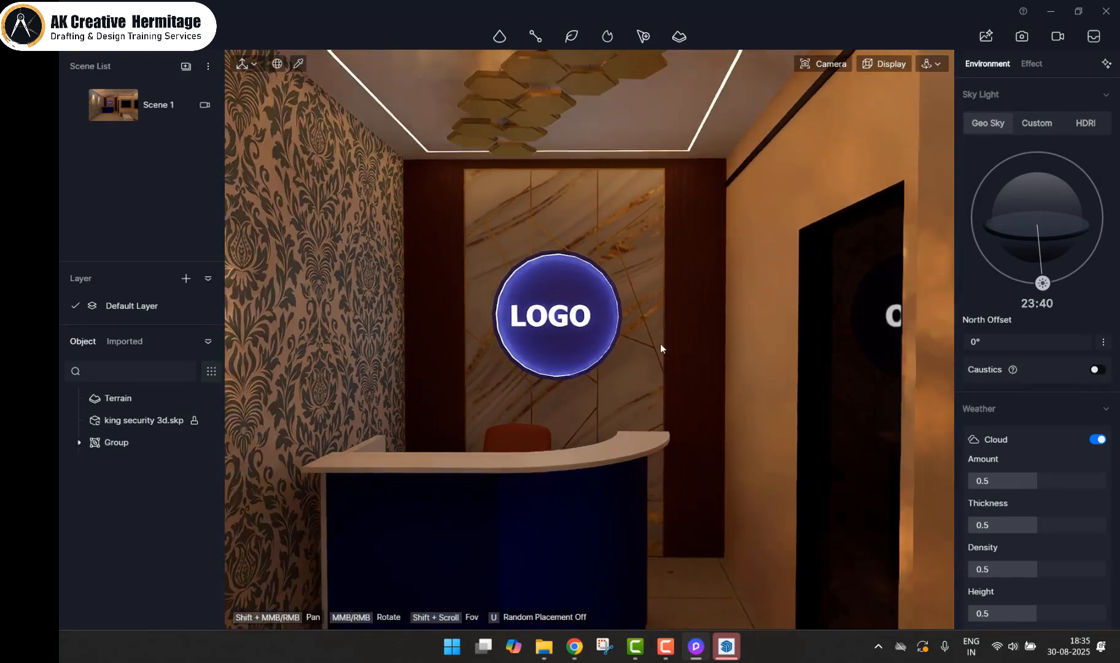
{"action": "scroll", "coordinate": [681, 357], "scroll_direction": "down", "scroll_amount": 5}
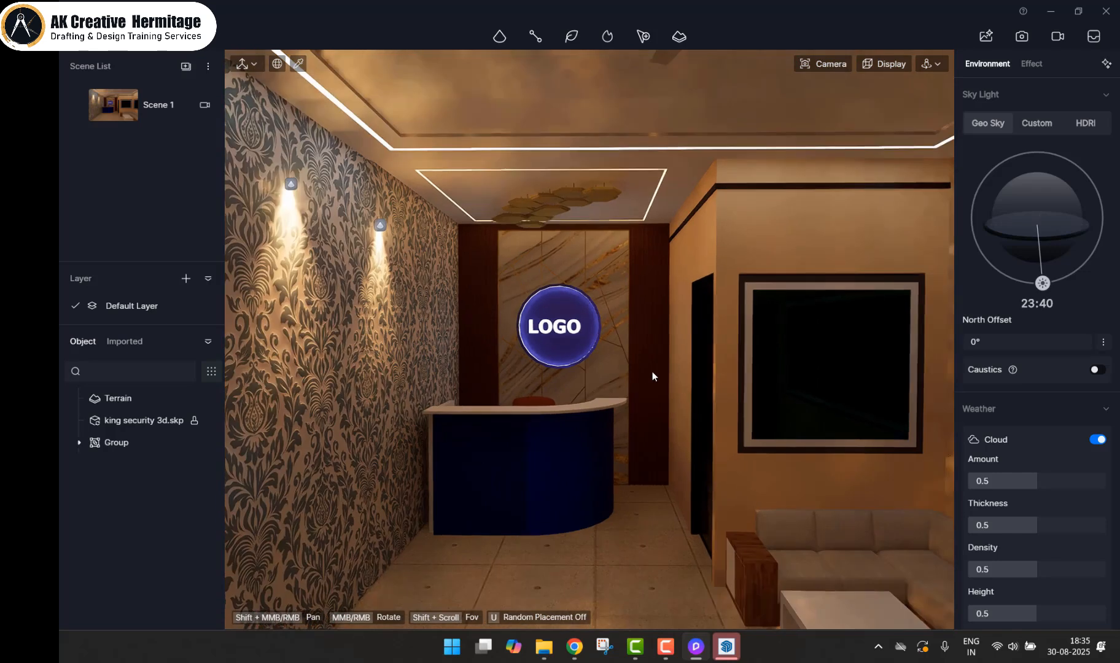
{"action": "left_click", "coordinate": [839, 65]}
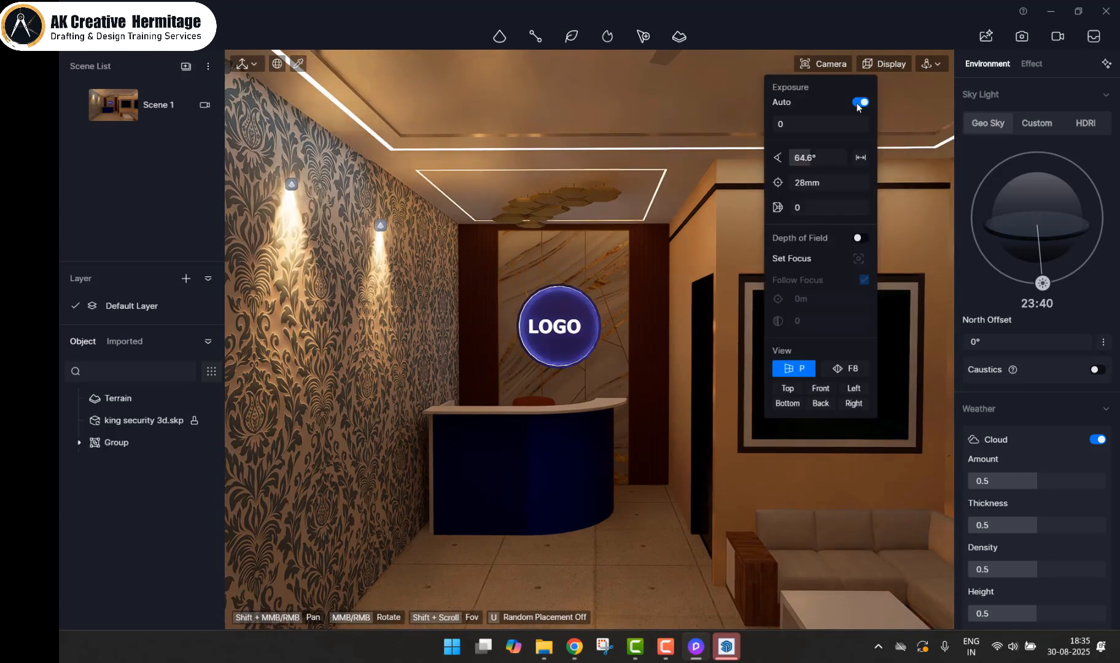
{"action": "left_click", "coordinate": [859, 102]}
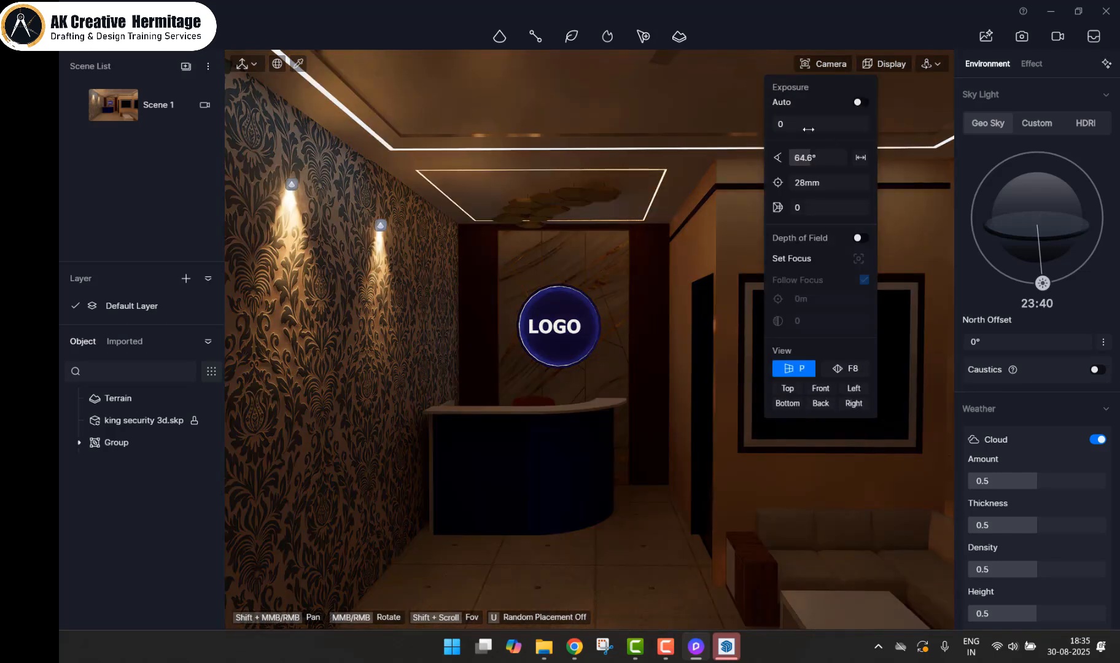
{"action": "left_click_drag", "start_coordinate": [808, 123], "coordinate": [837, 126]}
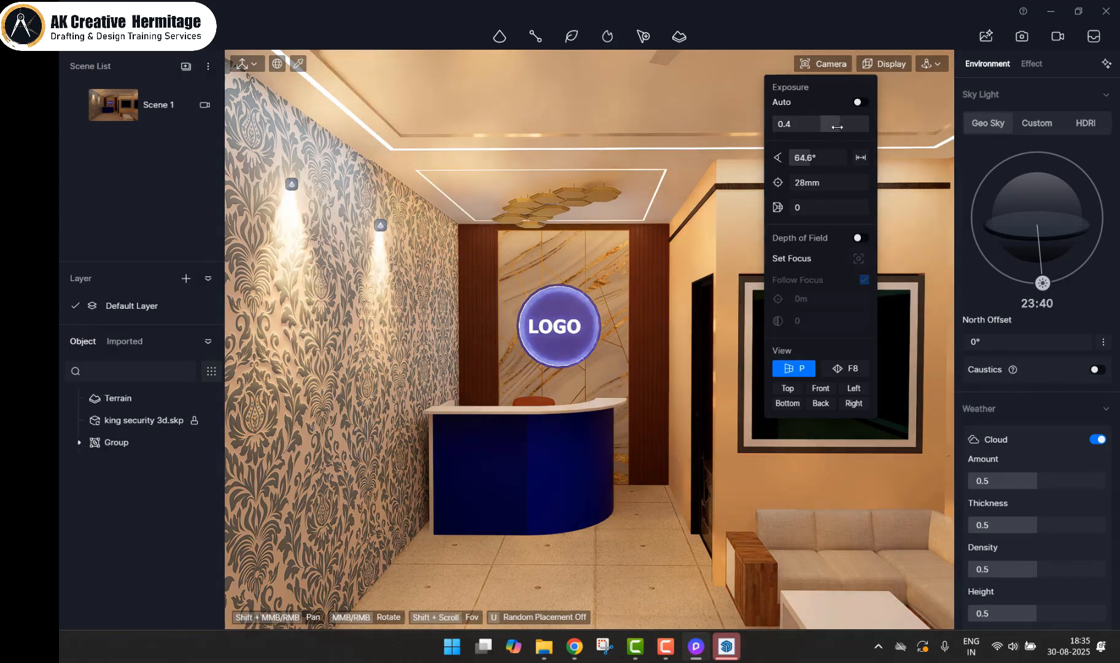
{"action": "left_click", "coordinate": [617, 542]}
Step: Make the marble panel behind the logo glossier by lowering its roughness and raising its specular value
{"action": "scroll", "coordinate": [617, 385], "scroll_direction": "down", "scroll_amount": 3}
{"action": "scroll", "coordinate": [647, 381], "scroll_direction": "down", "scroll_amount": 2}
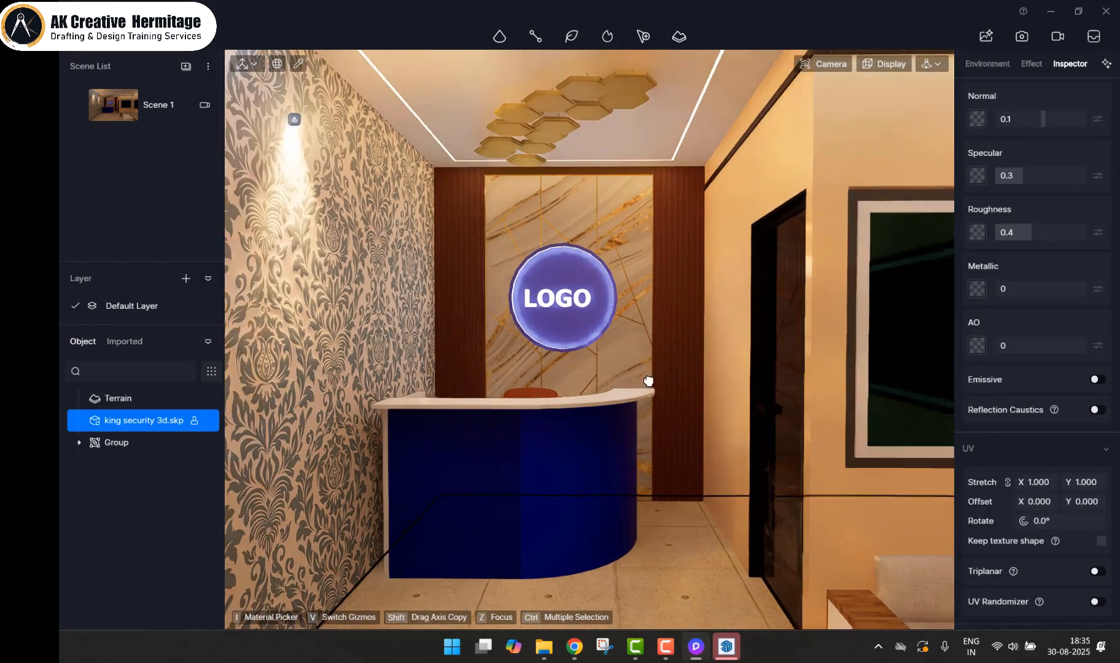
{"action": "middle_click_drag", "start_coordinate": [647, 381], "coordinate": [666, 379], "text": "shift"}
{"action": "scroll", "coordinate": [548, 173], "scroll_direction": "up", "scroll_amount": 5}
{"action": "key", "text": "Escape"}
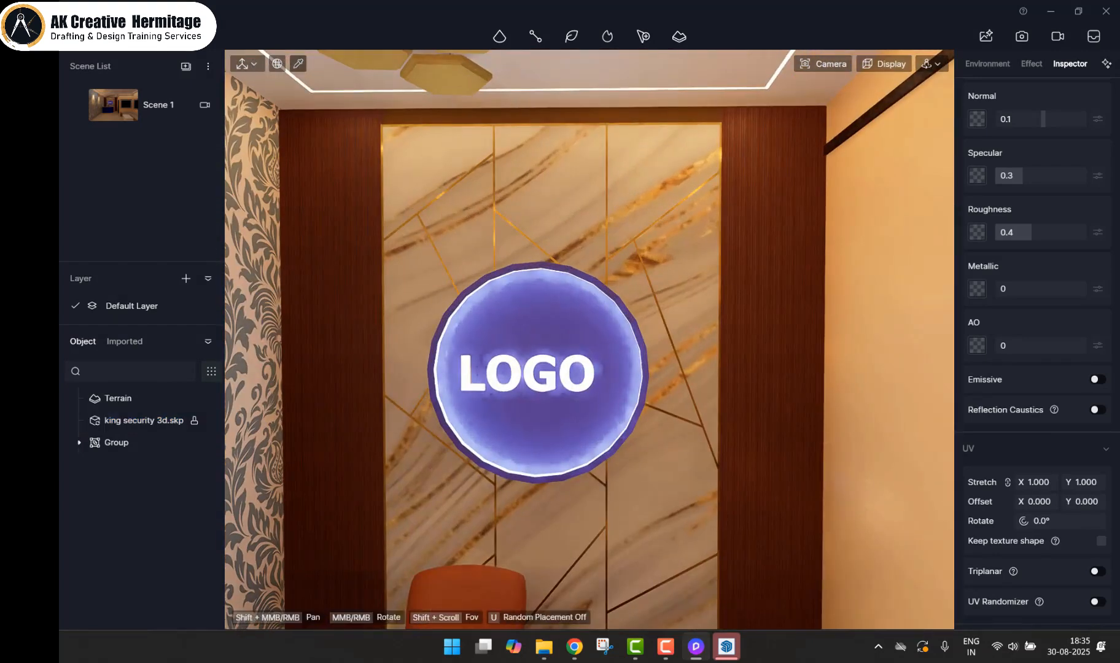
{"action": "left_click", "coordinate": [584, 162]}
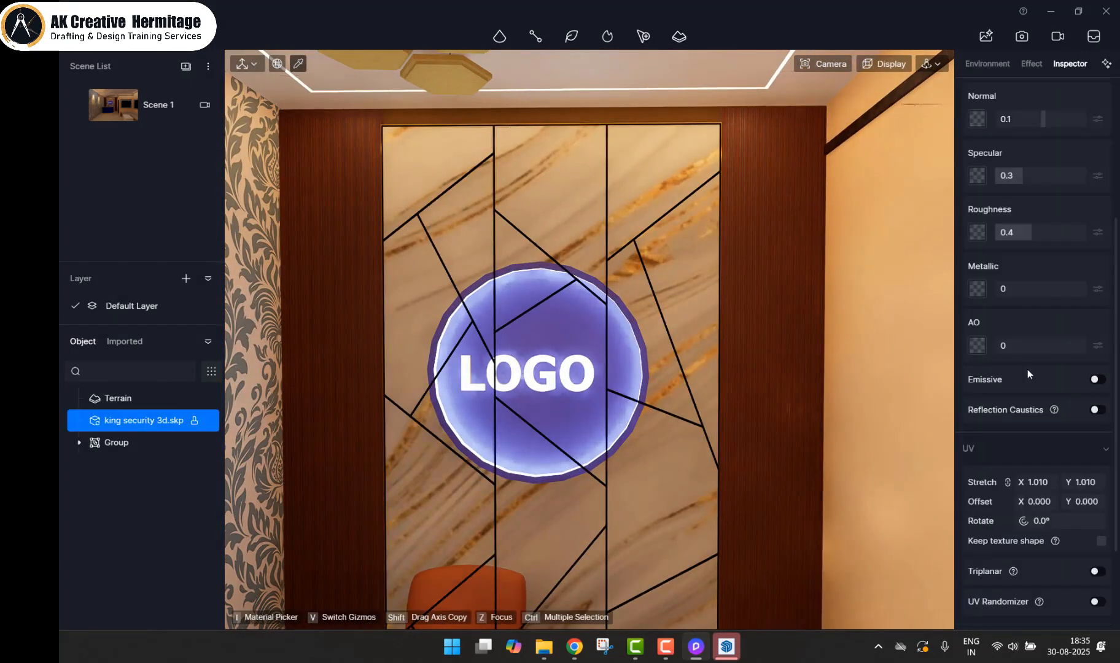
{"action": "left_click_drag", "start_coordinate": [1032, 326], "coordinate": [984, 331]}
{"action": "left_click_drag", "start_coordinate": [1017, 272], "coordinate": [1051, 273]}
{"action": "key", "text": "Escape"}
{"action": "middle_click_drag", "start_coordinate": [557, 284], "coordinate": [489, 275]}
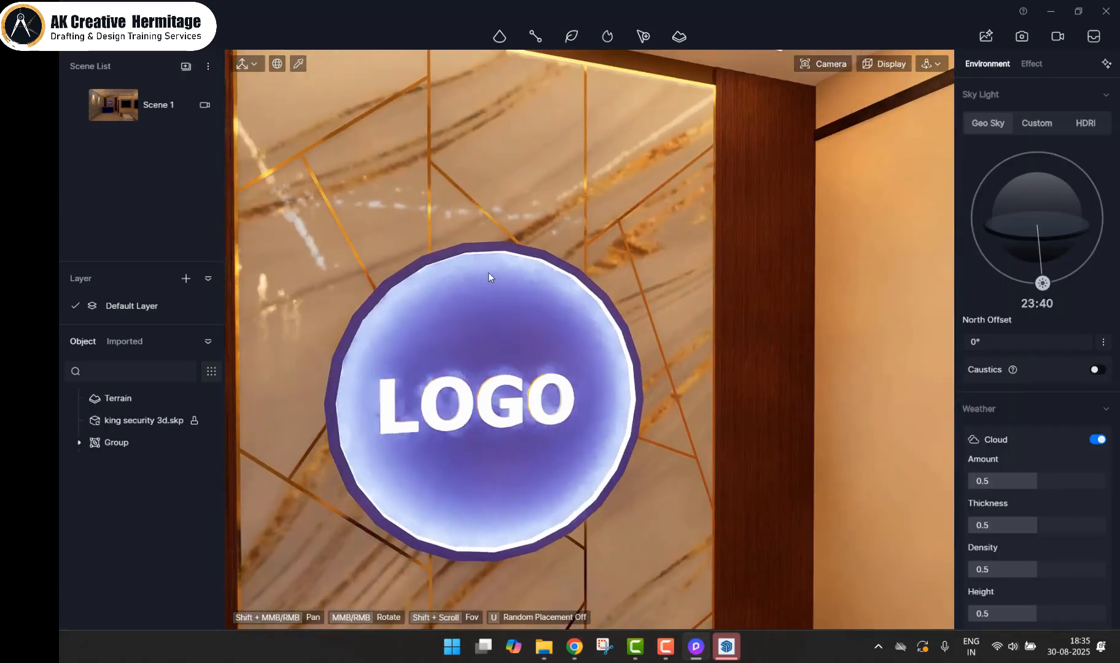
Step: Sample the round logo backing material and change its base color to a neutral grey
{"action": "scroll", "coordinate": [495, 295], "scroll_direction": "down", "scroll_amount": 5}
{"action": "left_click", "coordinate": [299, 64]}
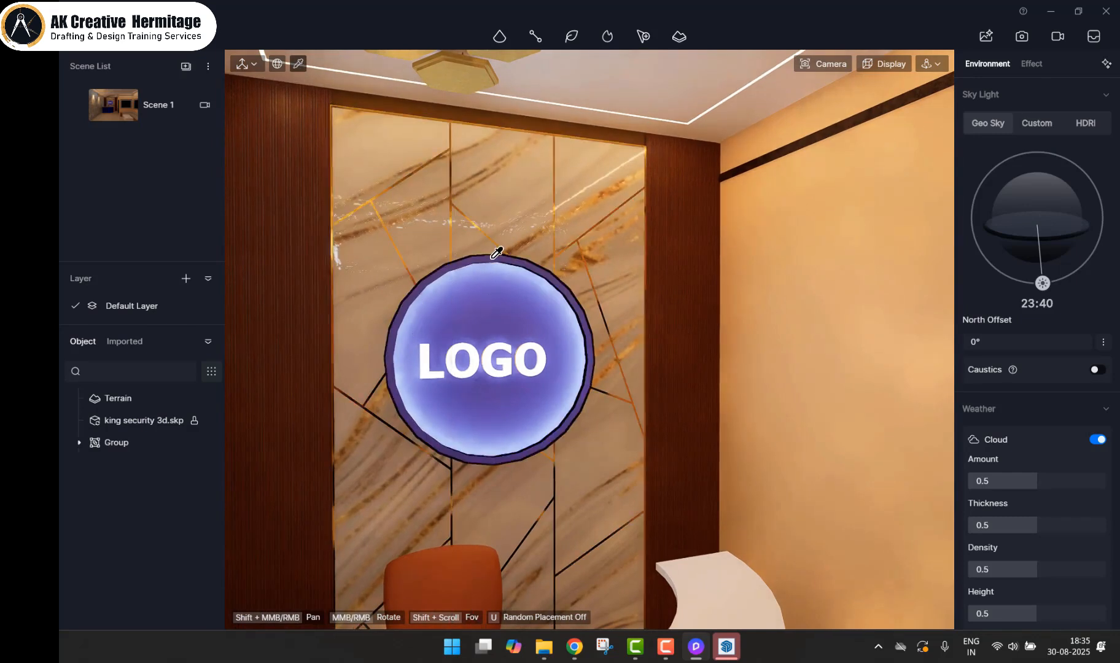
{"action": "left_click", "coordinate": [507, 240]}
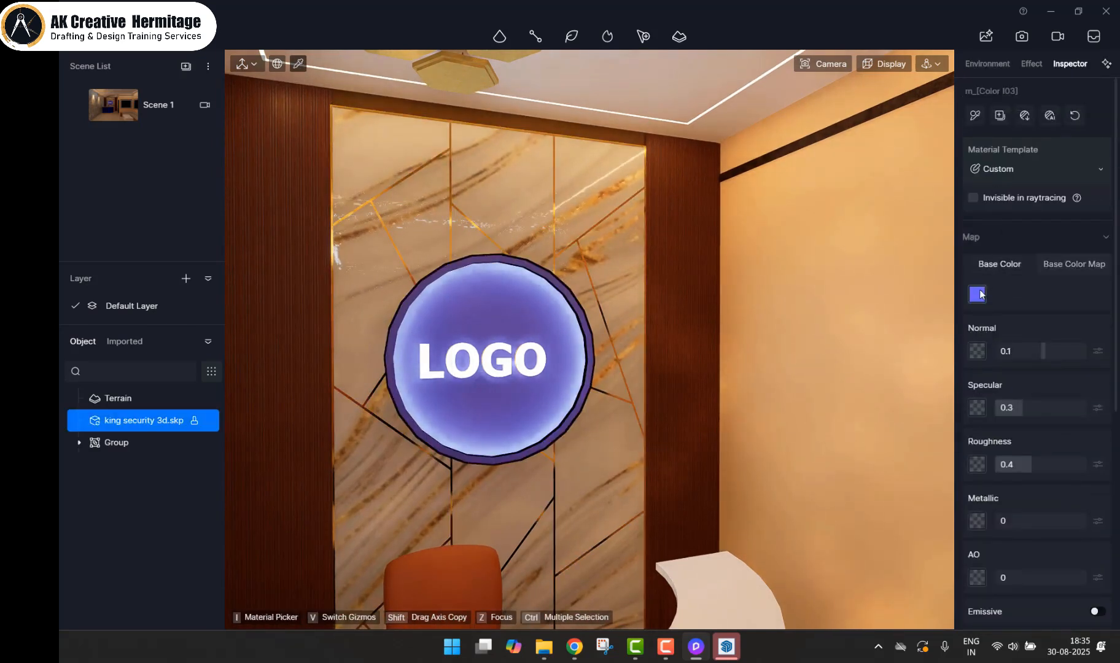
{"action": "left_click", "coordinate": [978, 294]}
{"action": "mouse_move", "coordinate": [998, 362]}
{"action": "left_mouse_down"}
{"action": "mouse_move", "coordinate": [974, 345]}
{"action": "mouse_move", "coordinate": [981, 374]}
{"action": "left_mouse_up"}
{"action": "key", "text": "Escape"}
{"action": "scroll", "coordinate": [510, 294], "scroll_direction": "up", "scroll_amount": 3}
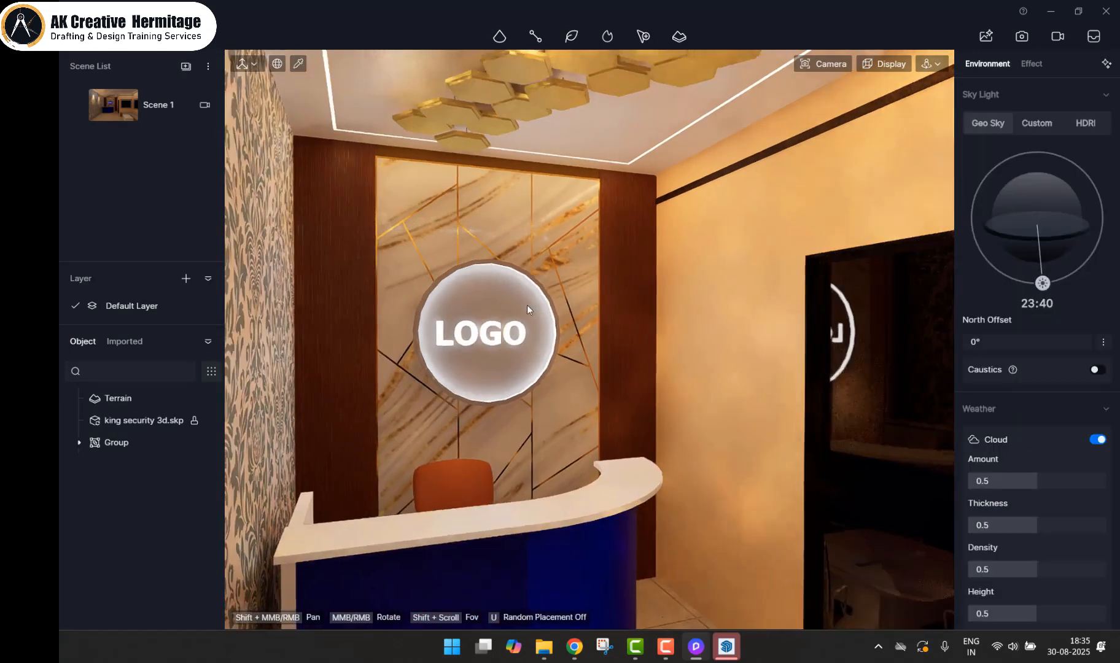
Step: Clear the GOLD search in the material library and open the Wood category
{"action": "scroll", "coordinate": [527, 304], "scroll_direction": "down", "scroll_amount": 5}
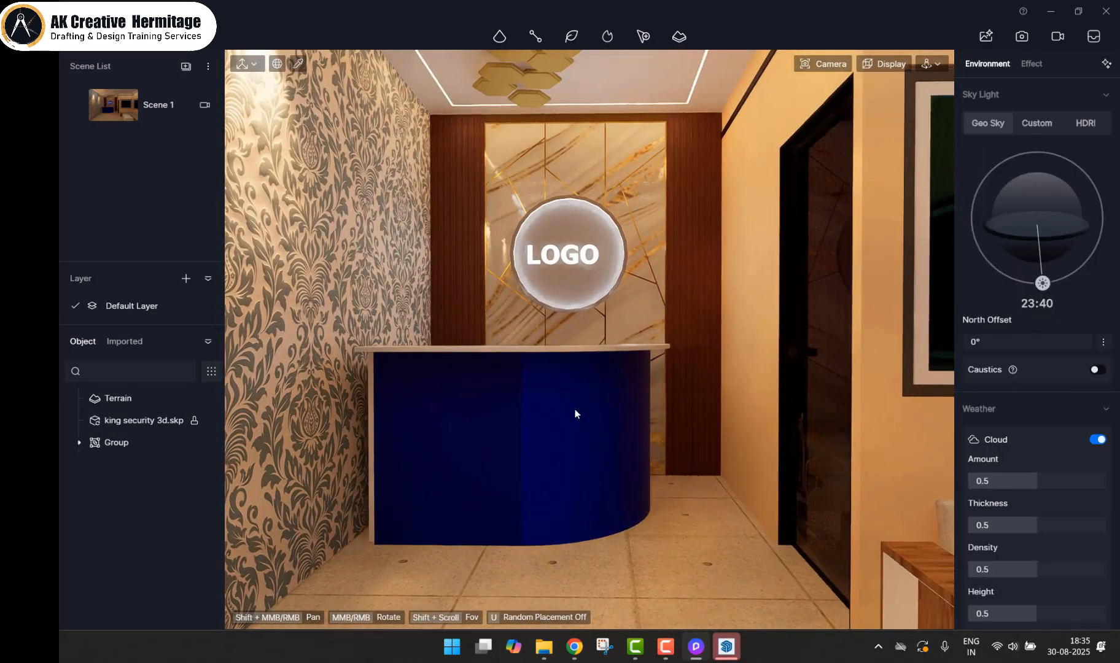
{"action": "right_click_drag", "start_coordinate": [490, 402], "coordinate": [222, 118]}
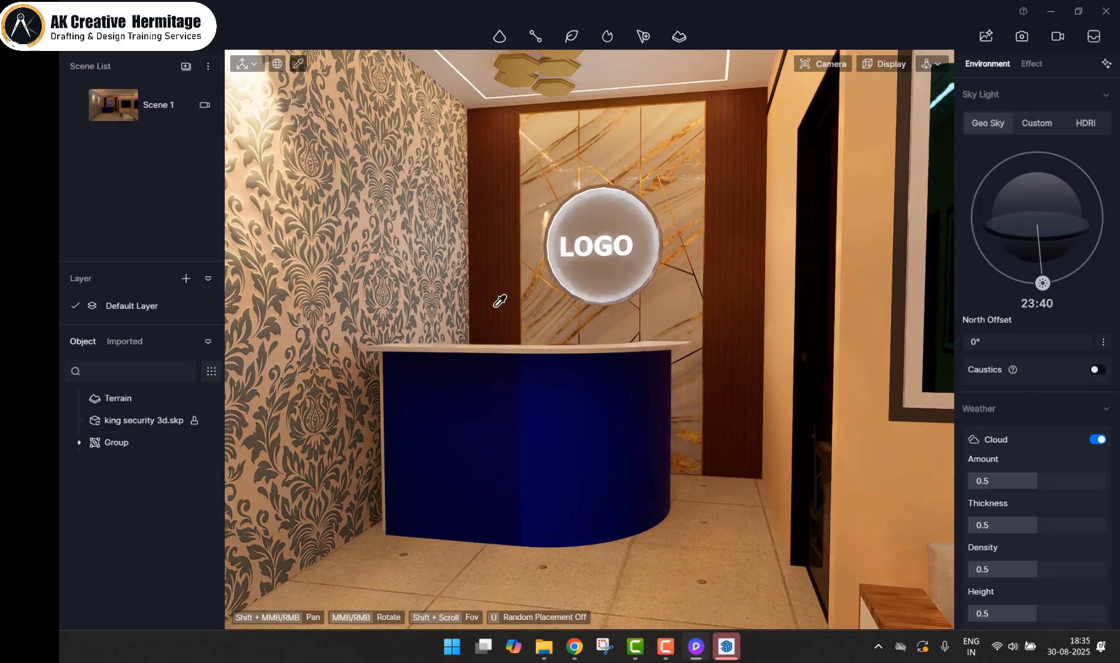
{"action": "key", "text": "m"}
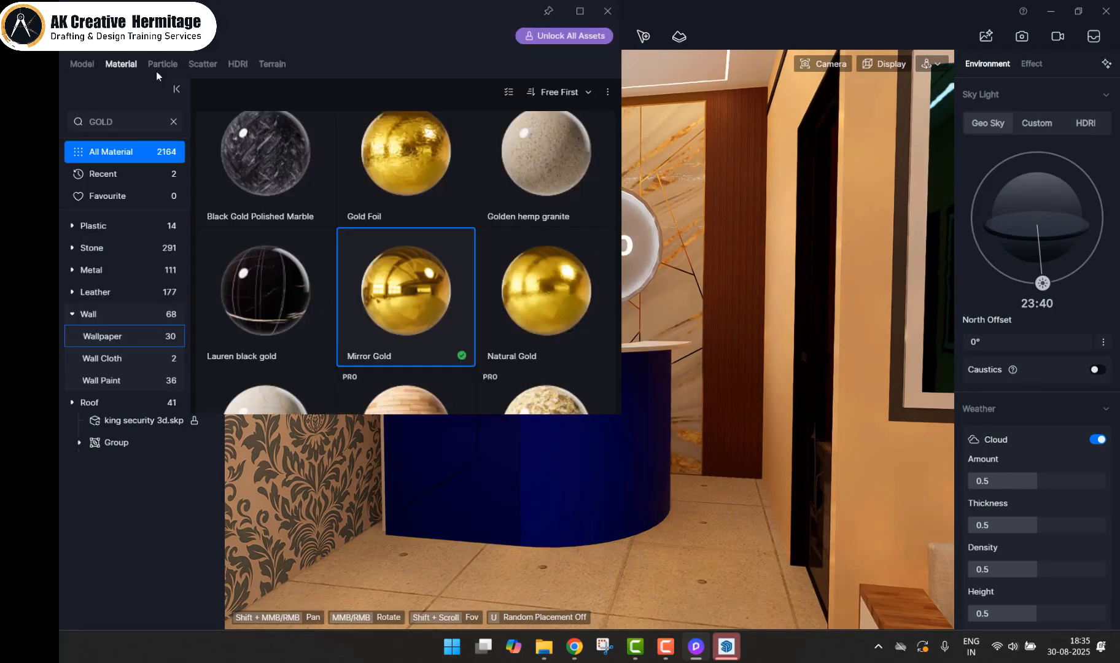
{"action": "left_click", "coordinate": [173, 123]}
{"action": "scroll", "coordinate": [70, 237], "scroll_direction": "down", "scroll_amount": 3}
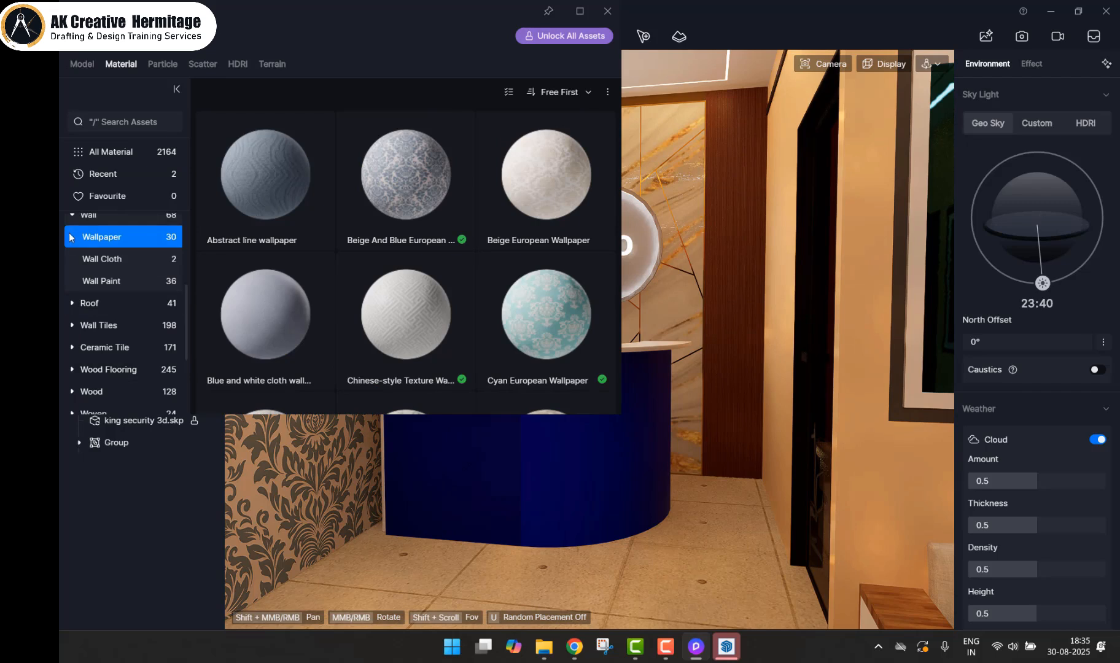
{"action": "left_click", "coordinate": [68, 215]}
{"action": "left_click", "coordinate": [91, 314]}
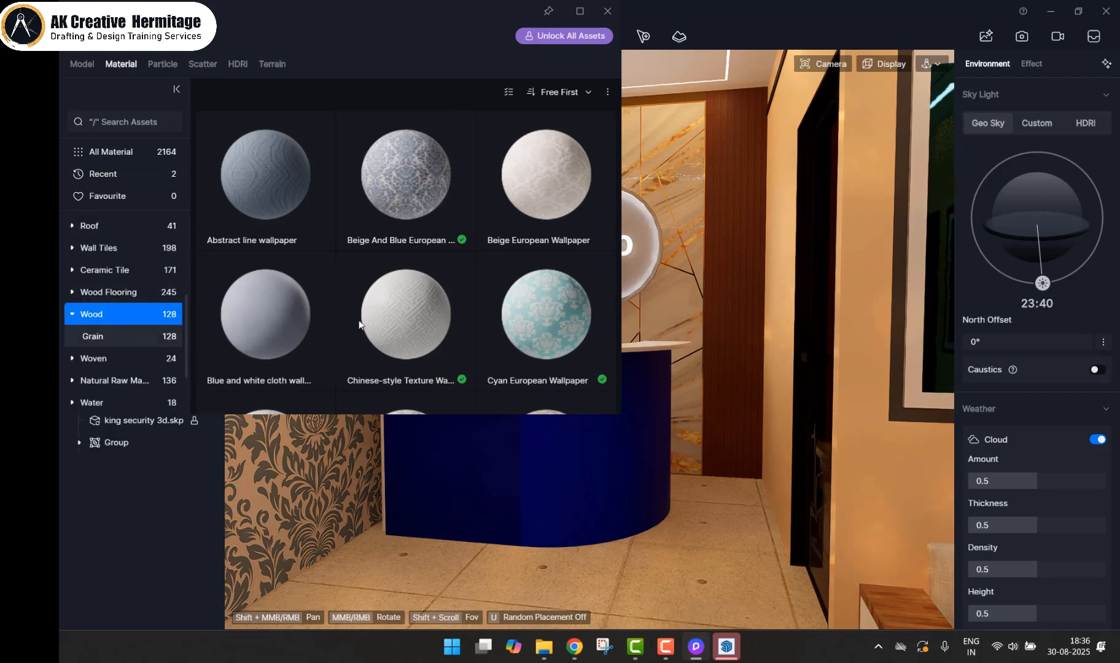
Step: Apply the Dark Brown Oak material to the wall panels flanking the marble and to the reception desk front
{"action": "scroll", "coordinate": [415, 296], "scroll_direction": "down", "scroll_amount": 1}
{"action": "scroll", "coordinate": [413, 294], "scroll_direction": "down", "scroll_amount": 4}
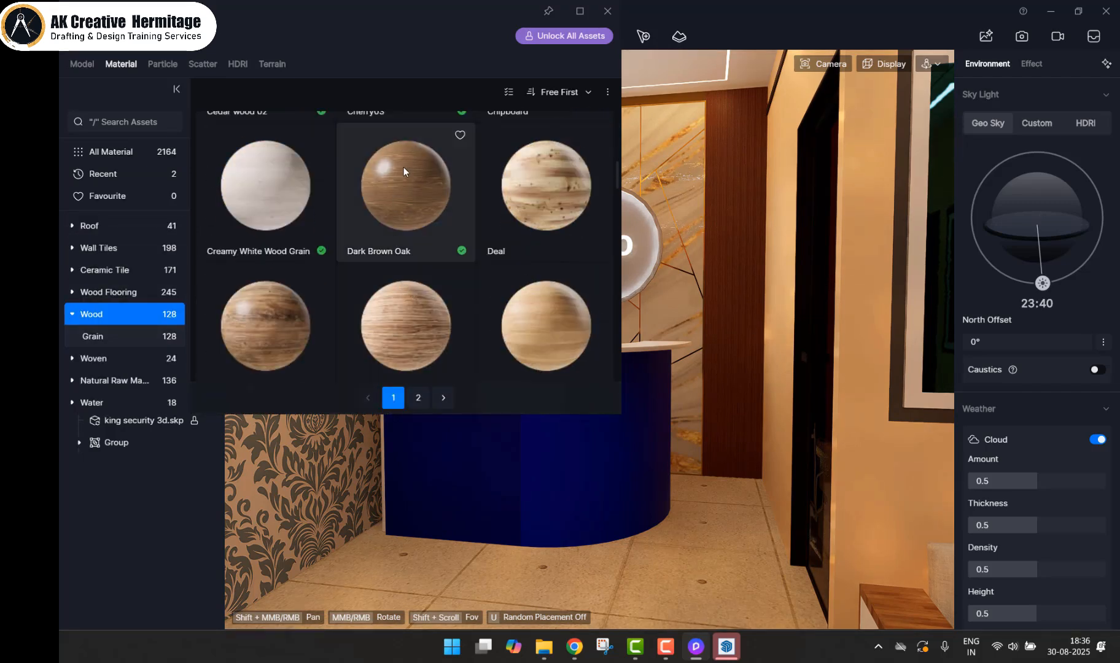
{"action": "left_click_drag", "start_coordinate": [412, 170], "coordinate": [730, 301]}
{"action": "left_click_drag", "start_coordinate": [712, 476], "coordinate": [537, 493]}
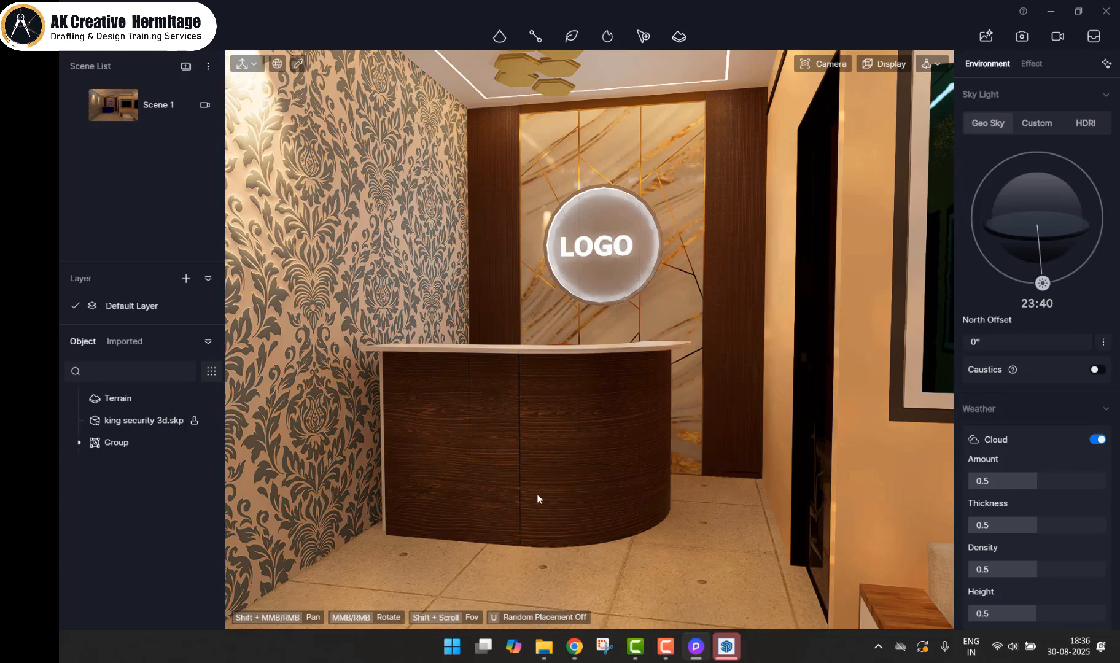
Step: Apply the 1:2 Glass stone tile material from the Ceramic Tile category to the reception floor
{"action": "scroll", "coordinate": [562, 477], "scroll_direction": "down", "scroll_amount": 5}
{"action": "mouse_move", "coordinate": [562, 477]}
{"action": "middle_mouse_down"}
{"action": "mouse_move", "coordinate": [560, 493]}
{"action": "mouse_move", "coordinate": [490, 450]}
{"action": "mouse_move", "coordinate": [549, 486]}
{"action": "mouse_move", "coordinate": [511, 467]}
{"action": "mouse_move", "coordinate": [608, 482]}
{"action": "mouse_move", "coordinate": [545, 464]}
{"action": "middle_mouse_up"}
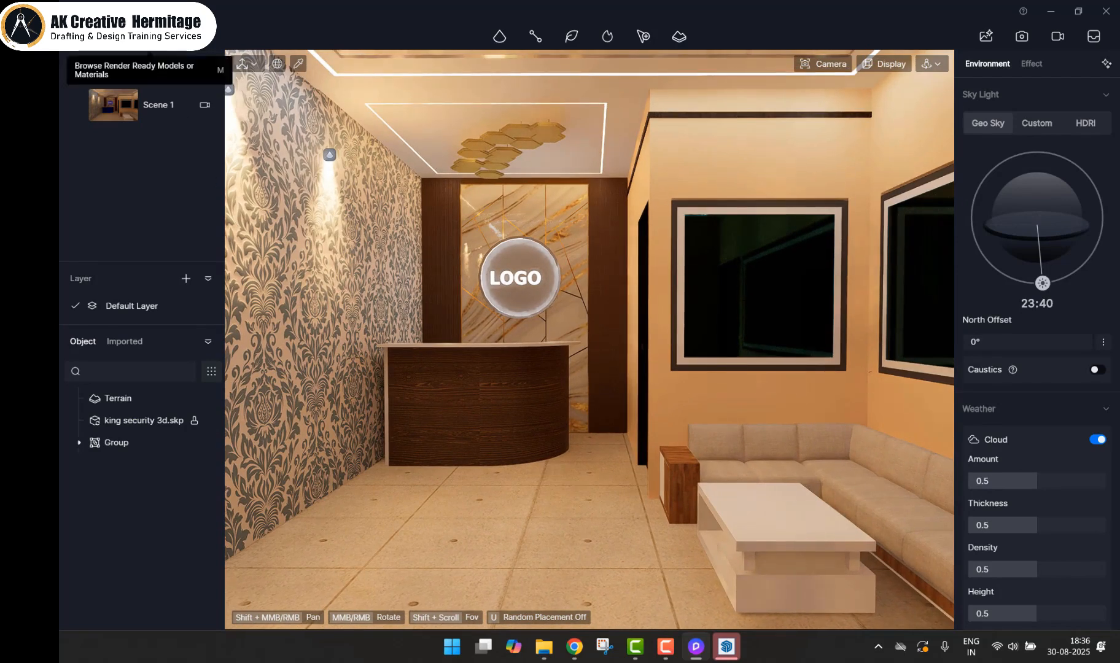
{"action": "left_click", "coordinate": [187, 54]}
{"action": "left_click", "coordinate": [109, 271]}
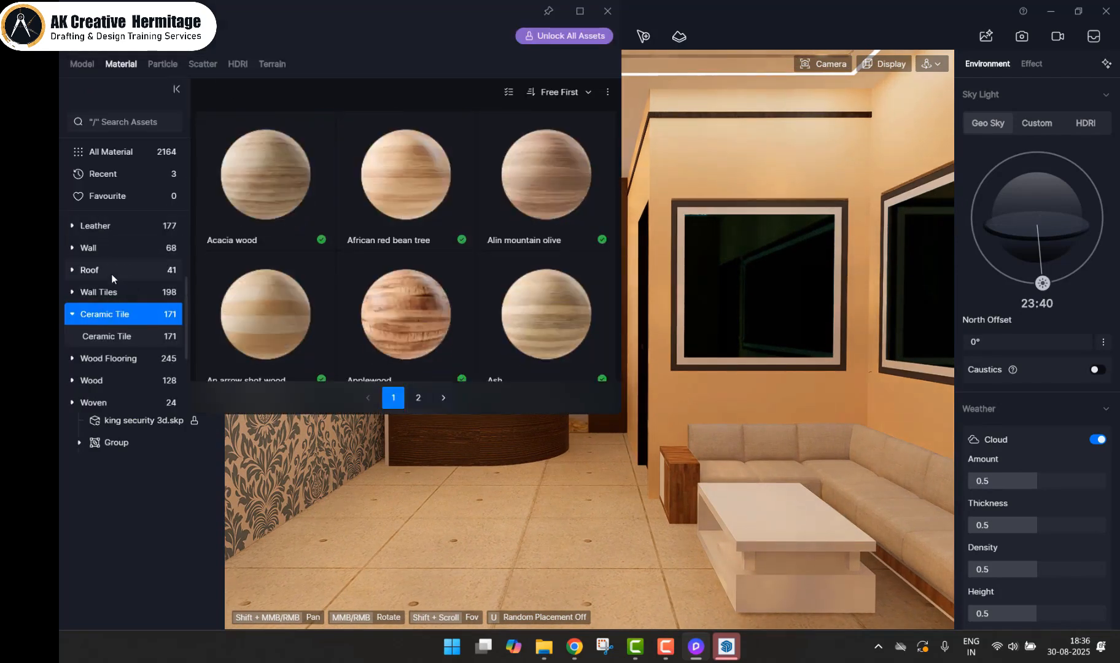
{"action": "scroll", "coordinate": [393, 294], "scroll_direction": "down", "scroll_amount": 3}
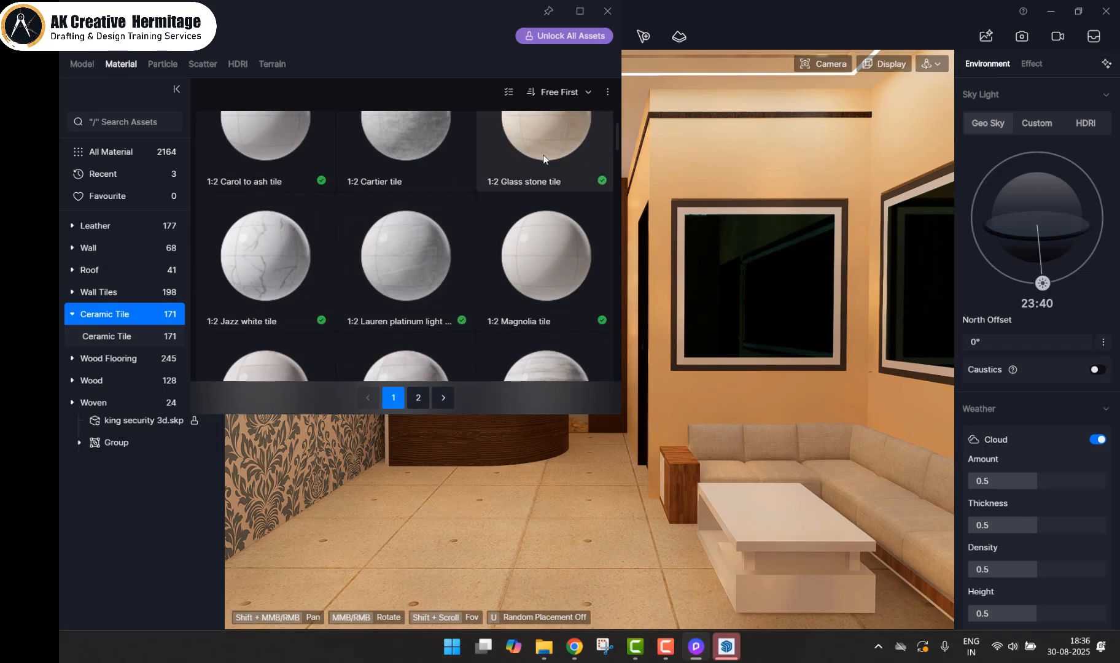
{"action": "left_click", "coordinate": [554, 125]}
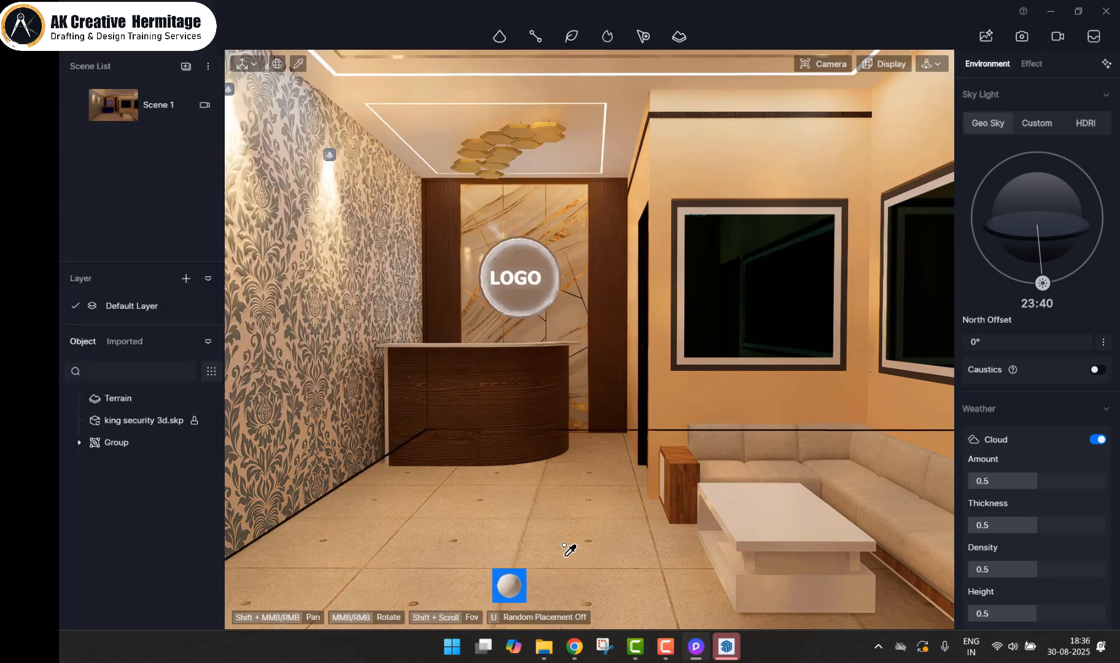
{"action": "left_click", "coordinate": [565, 543]}
{"action": "key", "text": "Escape"}
{"action": "middle_click_drag", "start_coordinate": [607, 570], "coordinate": [592, 448], "text": "shift"}
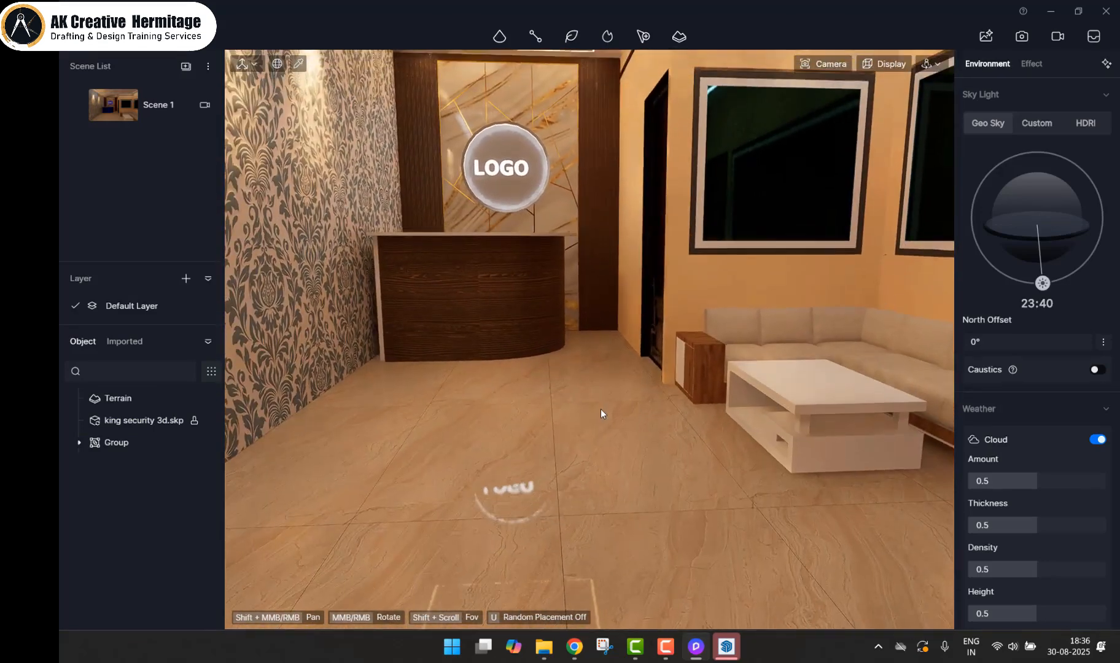
Step: Open the Glass category of the material library
{"action": "scroll", "coordinate": [602, 408], "scroll_direction": "down", "scroll_amount": 3}
{"action": "scroll", "coordinate": [616, 381], "scroll_direction": "up", "scroll_amount": 3}
{"action": "scroll", "coordinate": [519, 274], "scroll_direction": "up", "scroll_amount": 2}
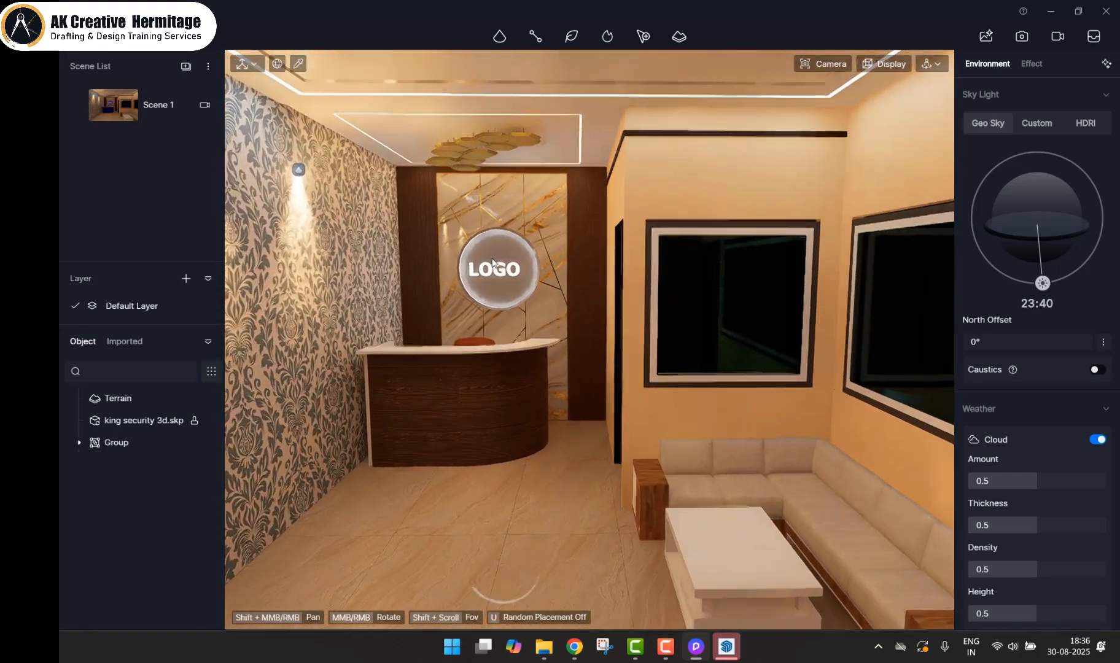
{"action": "left_click", "coordinate": [149, 37]}
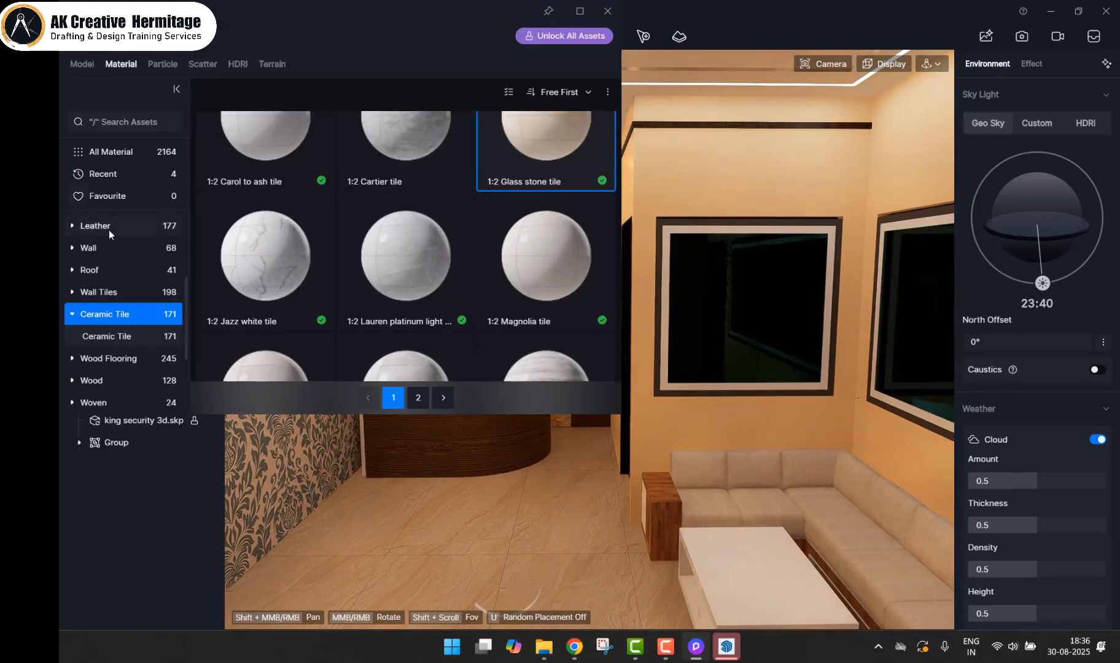
{"action": "left_click", "coordinate": [112, 123]}
{"action": "scroll", "coordinate": [99, 245], "scroll_direction": "up", "scroll_amount": 3}
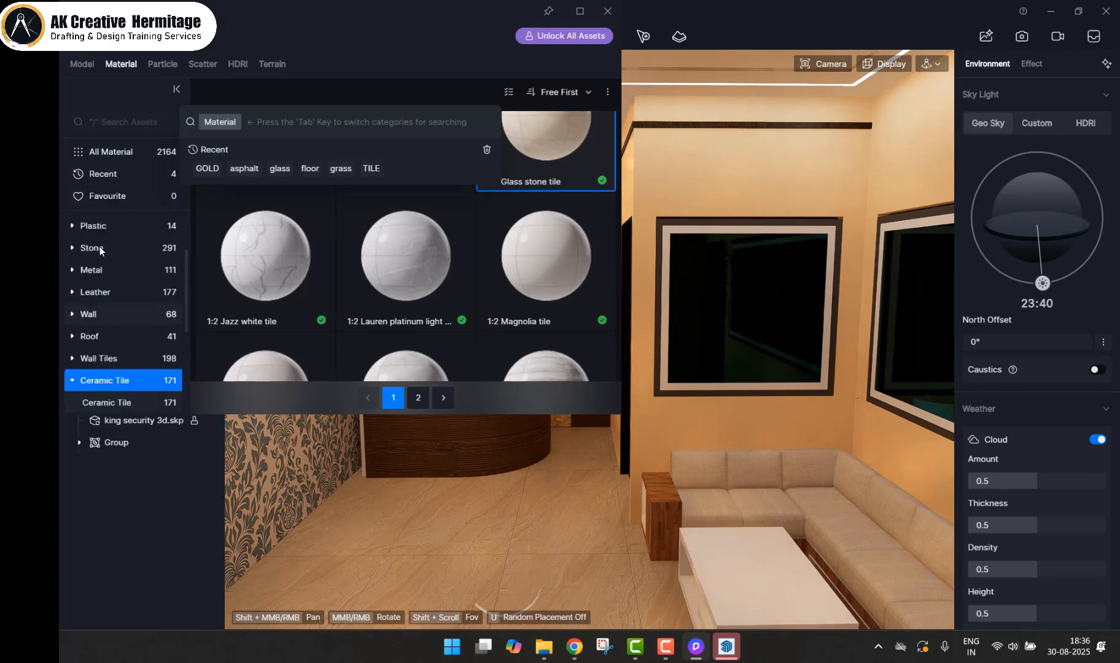
{"action": "left_click", "coordinate": [107, 288]}
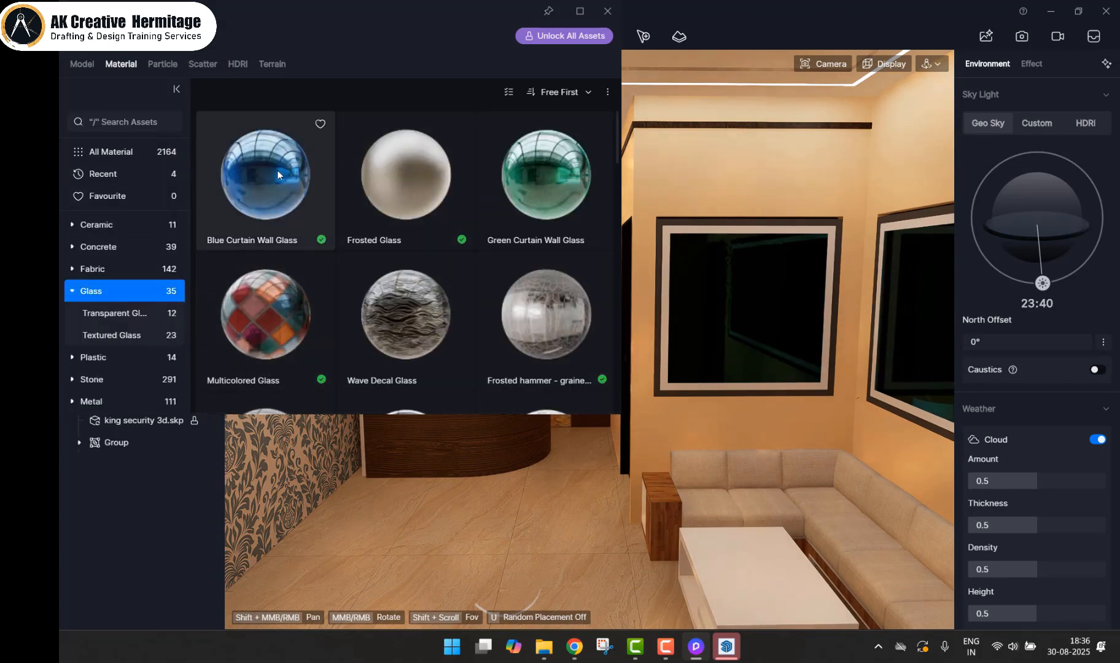
Step: Try Blue Curtain Wall Glass on the reception window panes, replace it with Normal Glass and close the library
{"action": "left_click_drag", "start_coordinate": [691, 247], "coordinate": [691, 249]}
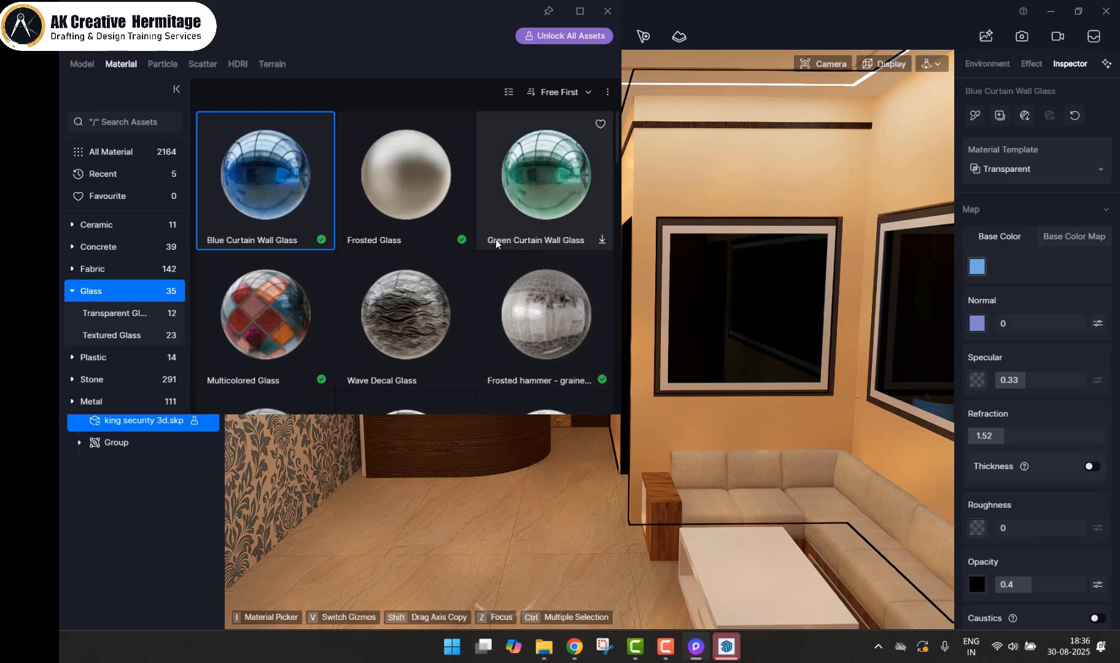
{"action": "scroll", "coordinate": [381, 241], "scroll_direction": "down", "scroll_amount": 2}
{"action": "left_click_drag", "start_coordinate": [378, 337], "coordinate": [727, 302]}
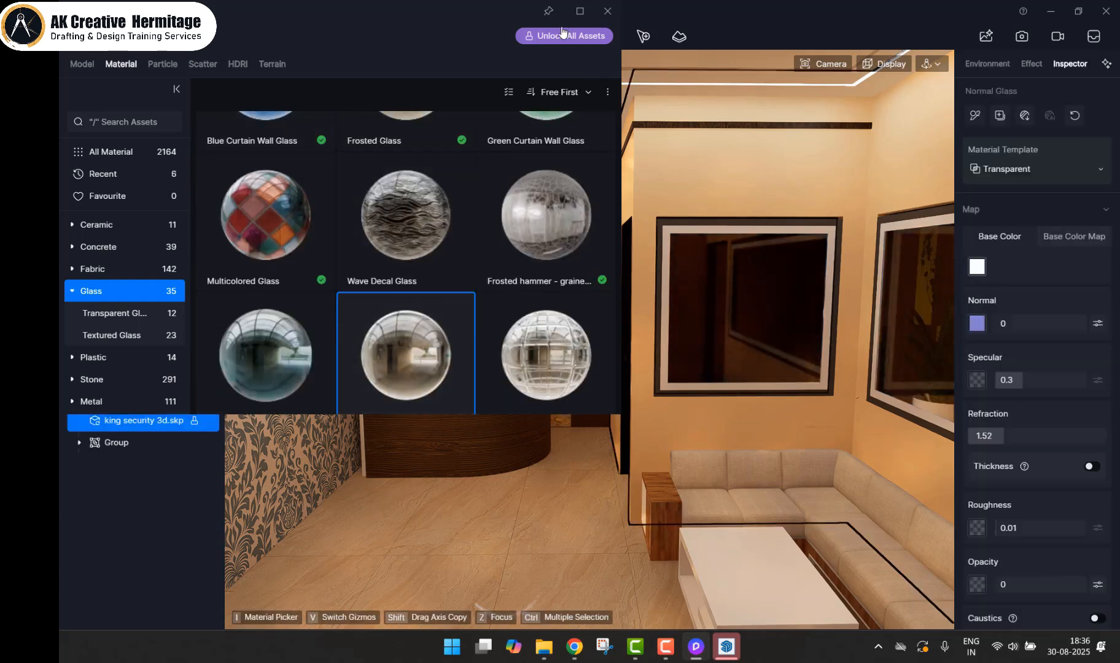
{"action": "left_click", "coordinate": [607, 11]}
{"action": "key", "text": "Escape"}
{"action": "scroll", "coordinate": [649, 334], "scroll_direction": "up", "scroll_amount": 3}
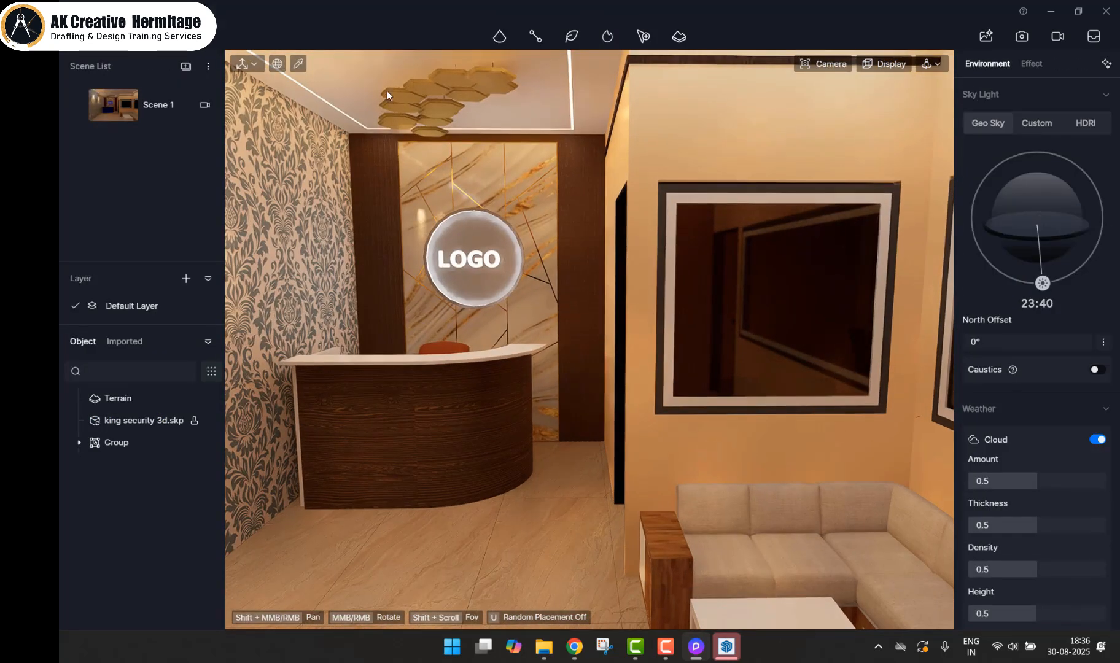
{"action": "left_click", "coordinate": [299, 63]}
{"action": "left_click", "coordinate": [579, 195]}
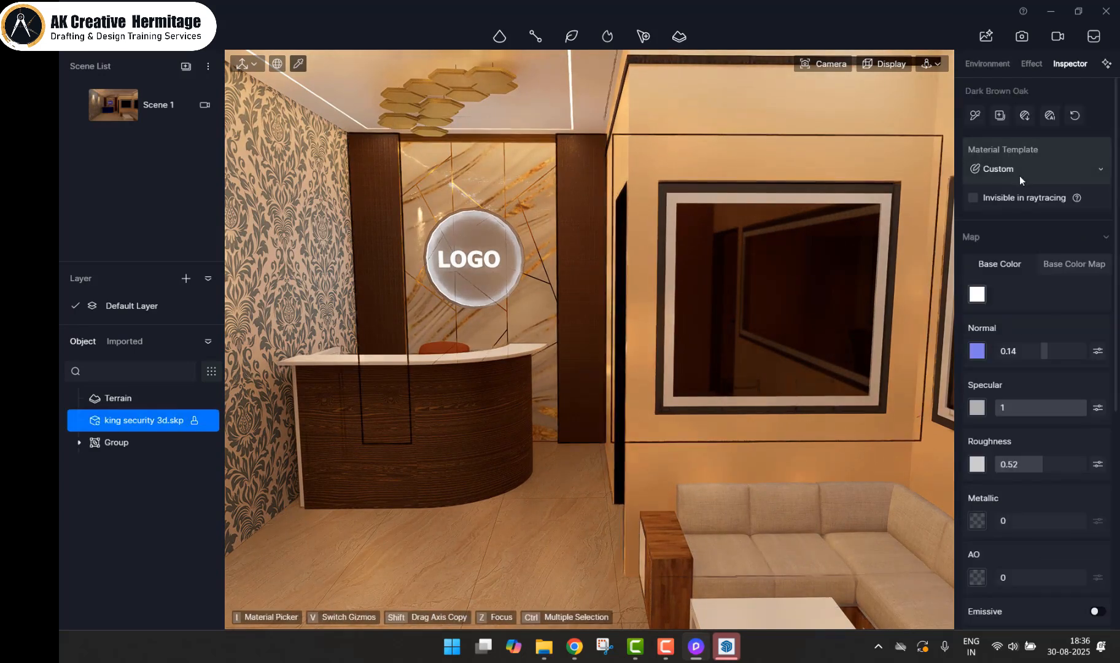
{"action": "key", "text": "Escape"}
Step: Sample Dark Brown Oak from the reception desk front and apply it to the window frames and the sofa's wooden armrests
{"action": "scroll", "coordinate": [619, 226], "scroll_direction": "up", "scroll_amount": 3}
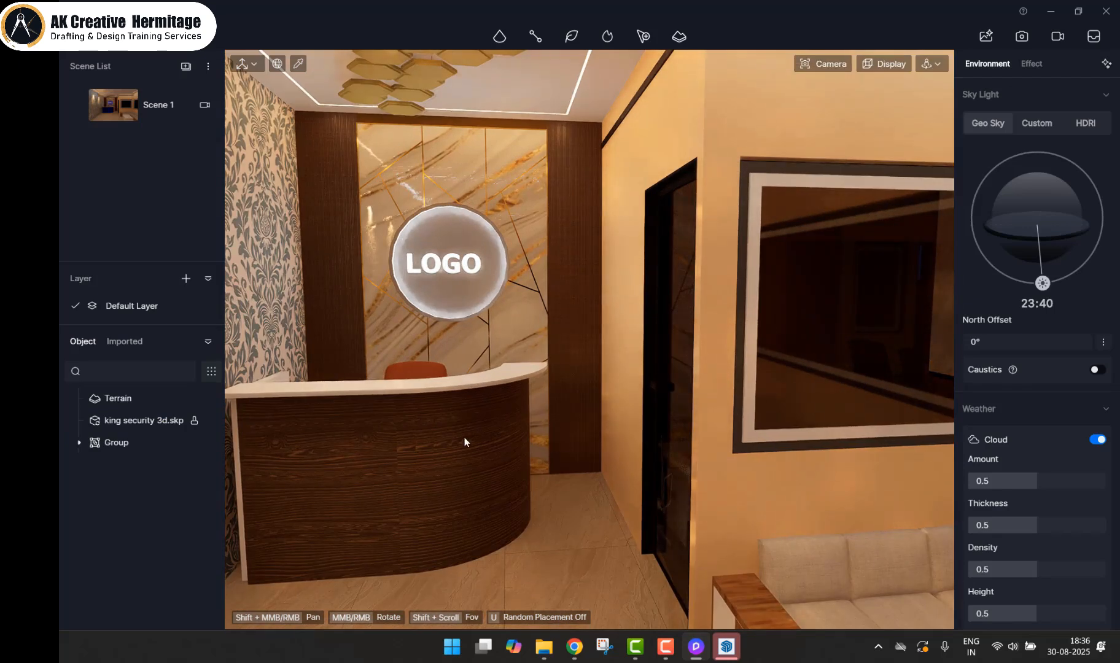
{"action": "left_click", "coordinate": [299, 64]}
{"action": "left_click", "coordinate": [476, 409]}
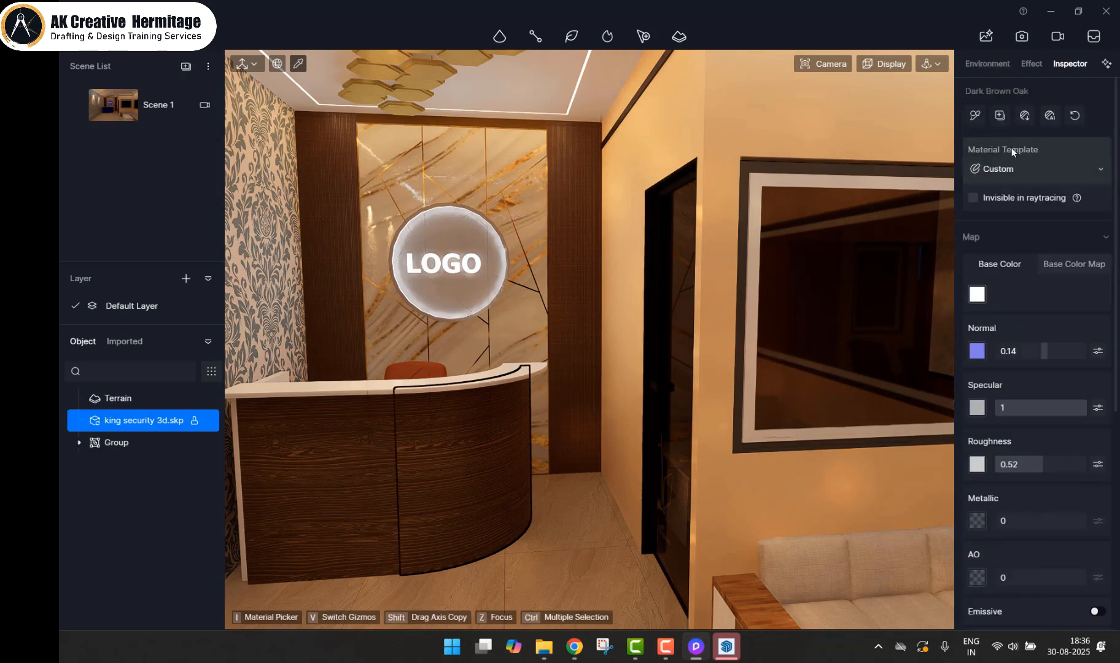
{"action": "left_click", "coordinate": [974, 116]}
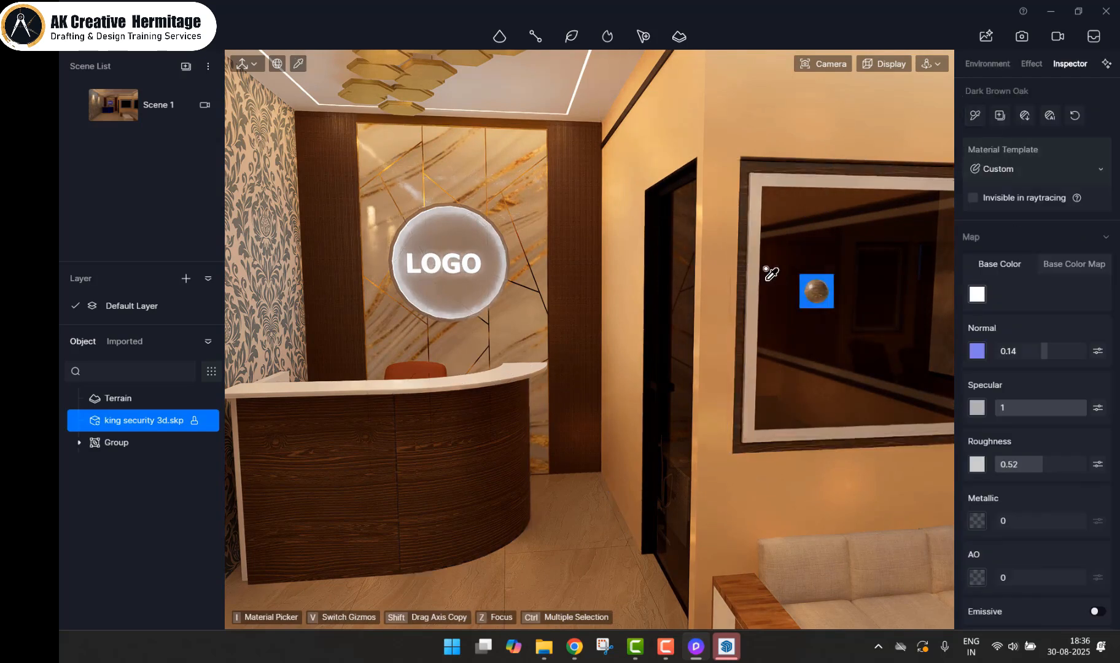
{"action": "scroll", "coordinate": [562, 408], "scroll_direction": "down", "scroll_amount": 7}
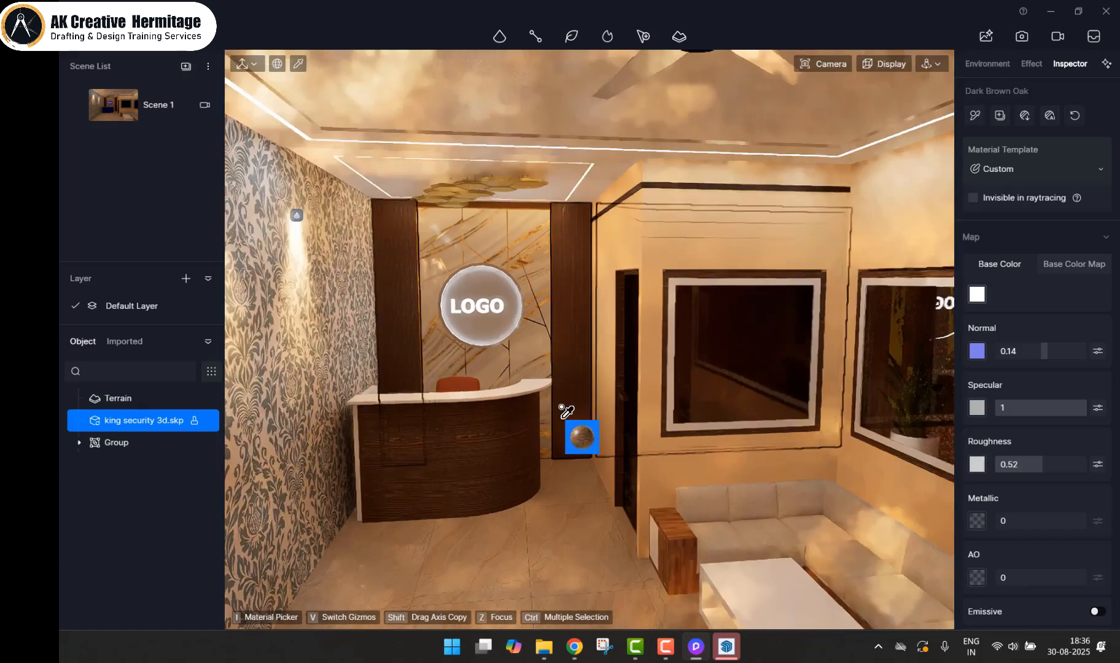
{"action": "middle_click_drag", "start_coordinate": [709, 481], "coordinate": [669, 367]}
{"action": "scroll", "coordinate": [669, 374], "scroll_direction": "up", "scroll_amount": 3}
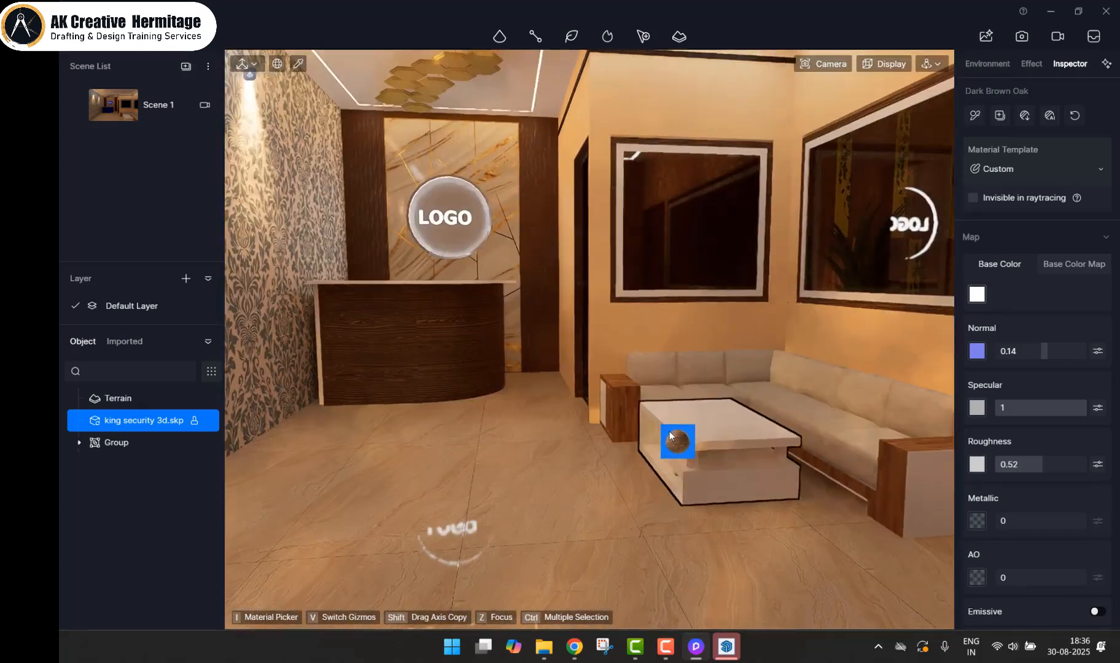
{"action": "left_click", "coordinate": [626, 403]}
{"action": "left_click", "coordinate": [883, 474]}
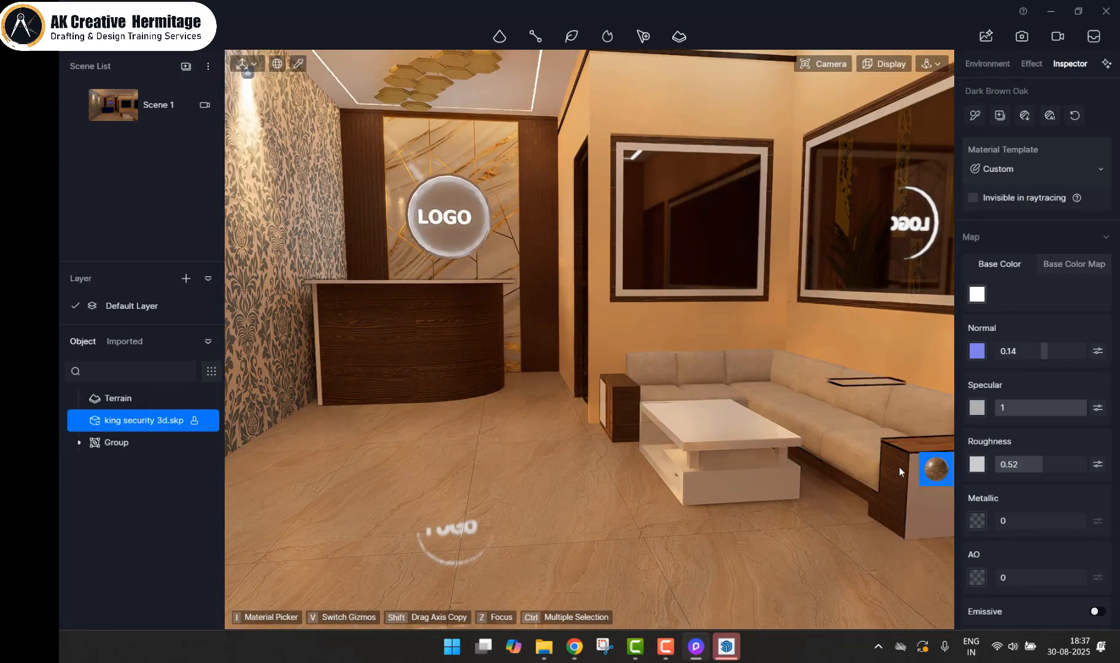
{"action": "key", "text": "Escape"}
Step: Move the camera into the dark office cabin facing the window blinds and save the view as a new scene
{"action": "middle_click_drag", "start_coordinate": [715, 526], "coordinate": [939, 519]}
{"action": "middle_click_drag", "start_coordinate": [675, 503], "coordinate": [661, 438], "text": "shift"}
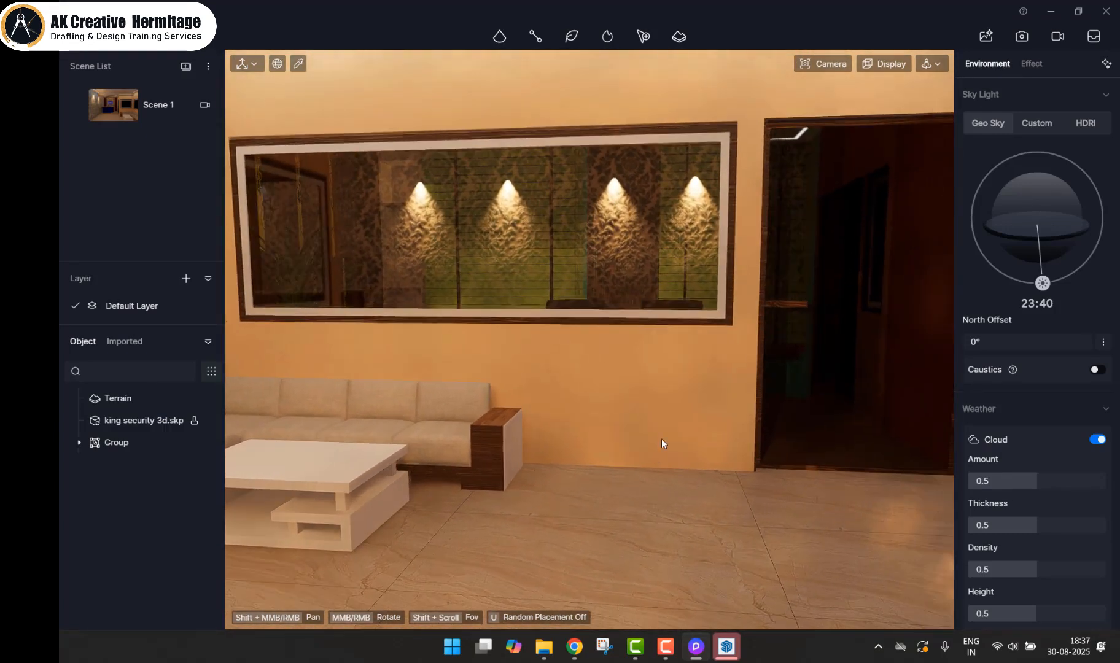
{"action": "middle_click_drag", "start_coordinate": [742, 409], "coordinate": [669, 432], "text": "shift"}
{"action": "middle_click_drag", "start_coordinate": [739, 432], "coordinate": [479, 423], "text": "shift"}
{"action": "middle_click_drag", "start_coordinate": [847, 350], "coordinate": [592, 408]}
{"action": "scroll", "coordinate": [752, 345], "scroll_direction": "up", "scroll_amount": 8}
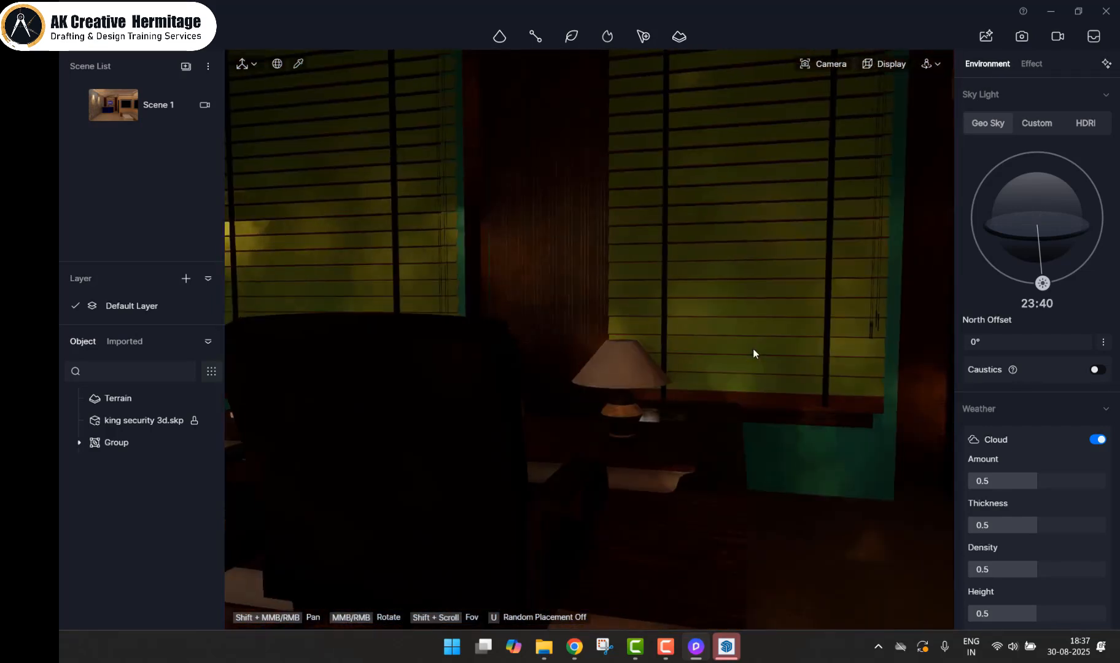
{"action": "middle_click_drag", "start_coordinate": [719, 379], "coordinate": [735, 356], "text": "shift"}
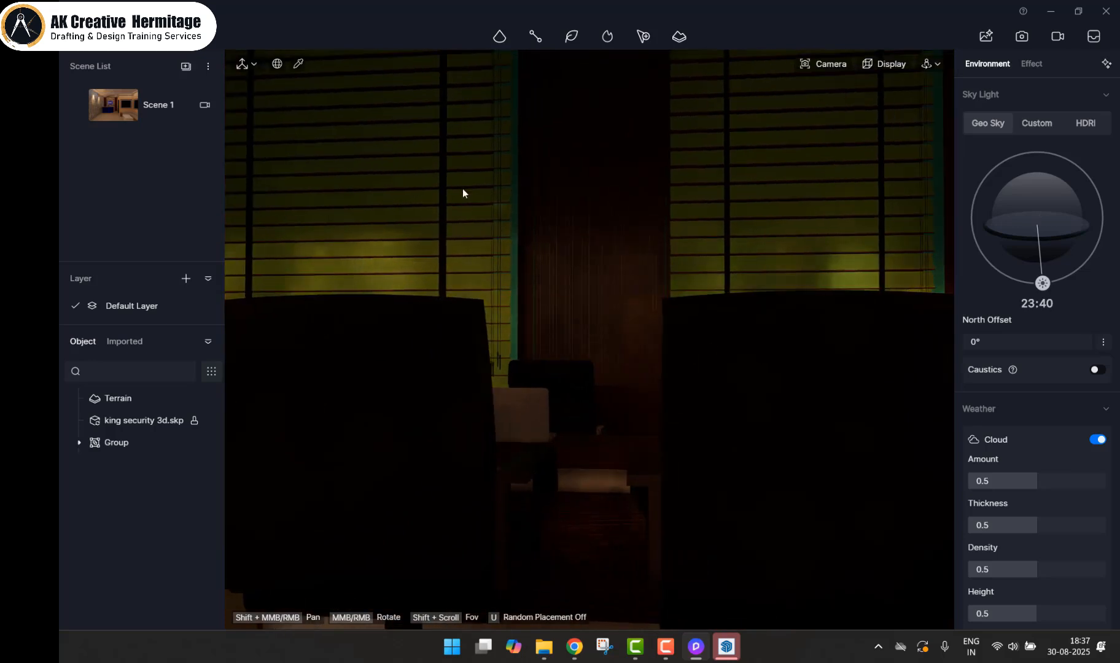
{"action": "left_click", "coordinate": [187, 68]}
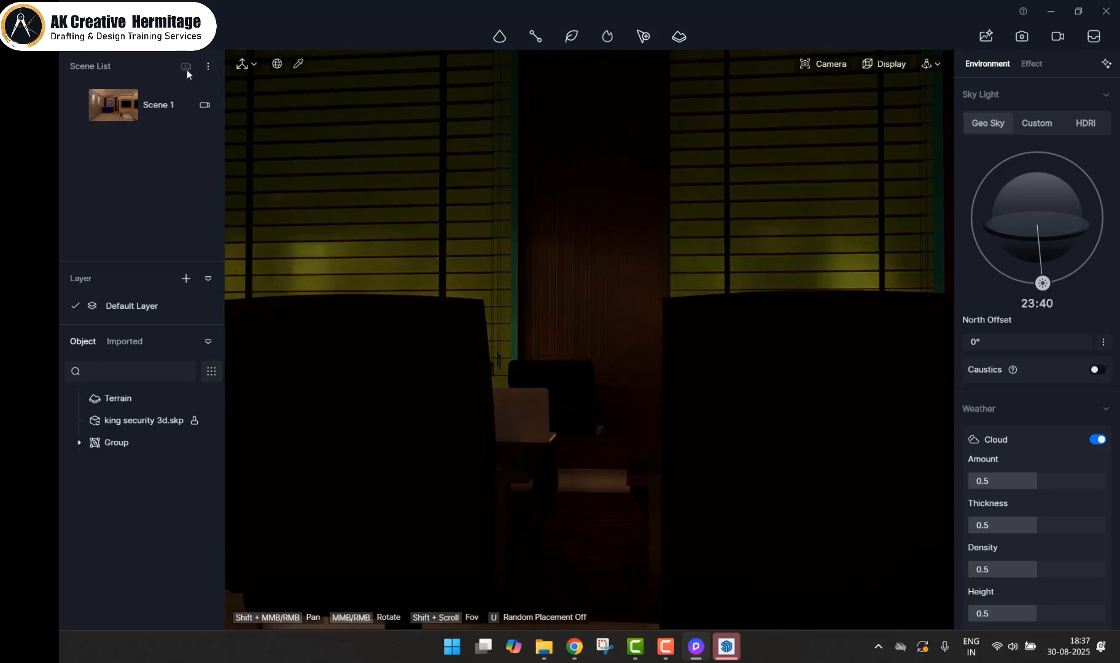
Step: Widen the camera's field of view, frame the cabin's desk, sofa and blinds, and update Scene 2 with this view
{"action": "left_click", "coordinate": [813, 66]}
{"action": "left_click_drag", "start_coordinate": [809, 161], "coordinate": [822, 166]}
{"action": "middle_click_drag", "start_coordinate": [719, 387], "coordinate": [704, 357]}
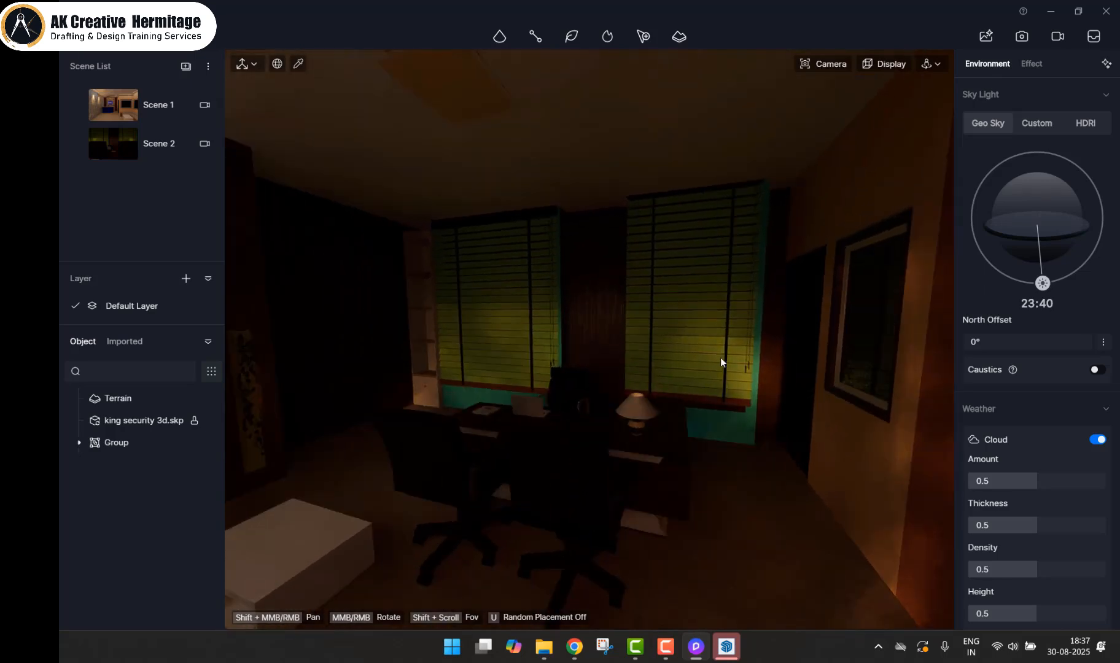
{"action": "scroll", "coordinate": [721, 362], "scroll_direction": "down", "scroll_amount": 5}
{"action": "scroll", "coordinate": [627, 362], "scroll_direction": "up", "scroll_amount": 4}
{"action": "middle_click_drag", "start_coordinate": [625, 352], "coordinate": [691, 342]}
{"action": "scroll", "coordinate": [694, 357], "scroll_direction": "down", "scroll_amount": 3}
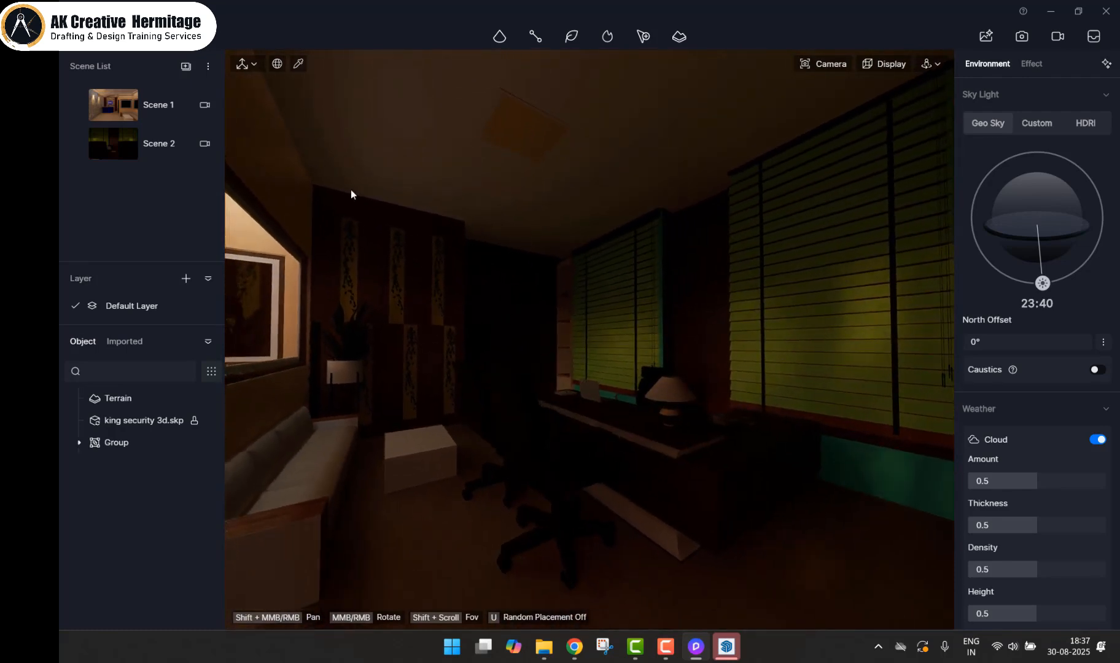
{"action": "left_click", "coordinate": [77, 144]}
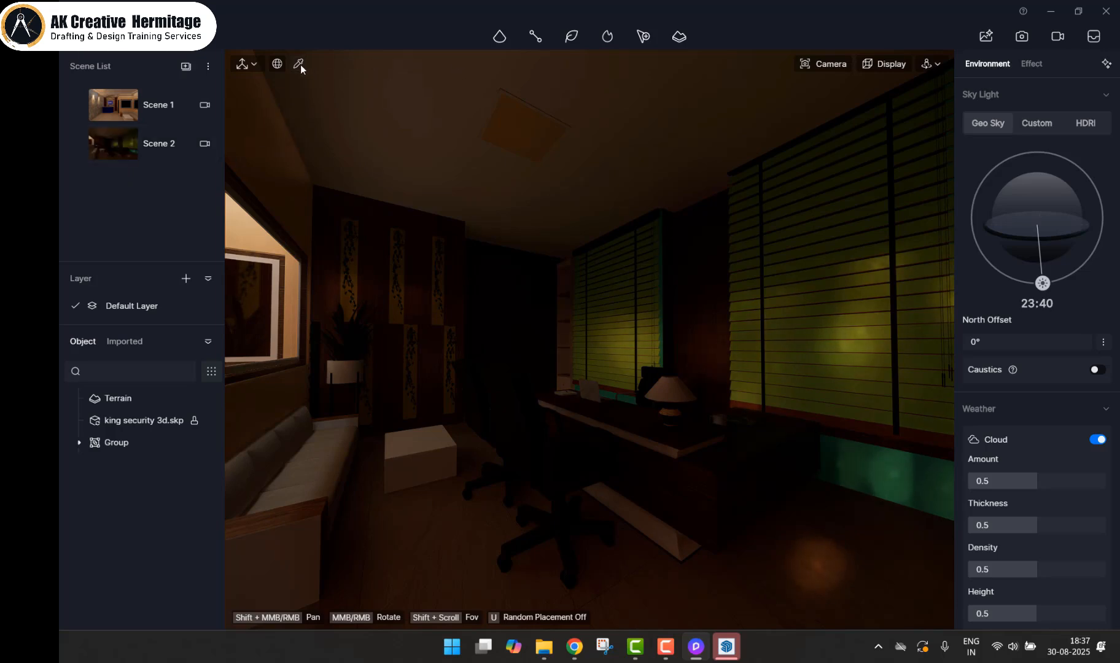
Step: Make the cabin's square ceiling light panel and the desk lamp's shade material emissive
{"action": "left_click", "coordinate": [524, 116]}
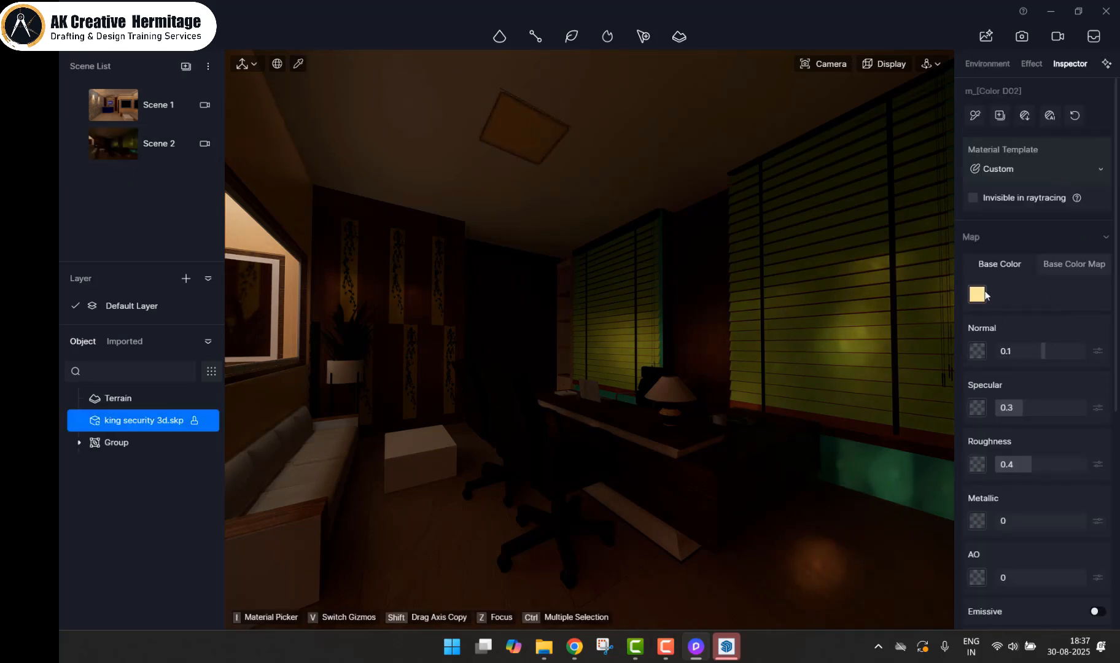
{"action": "left_click", "coordinate": [1095, 611]}
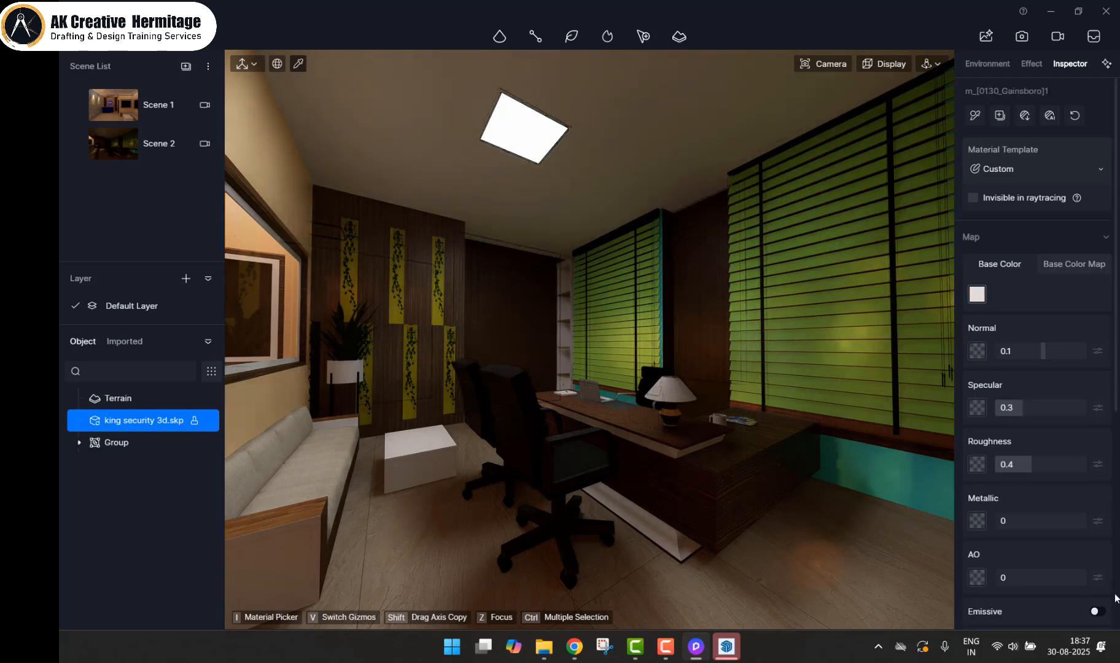
{"action": "left_click", "coordinate": [1096, 611]}
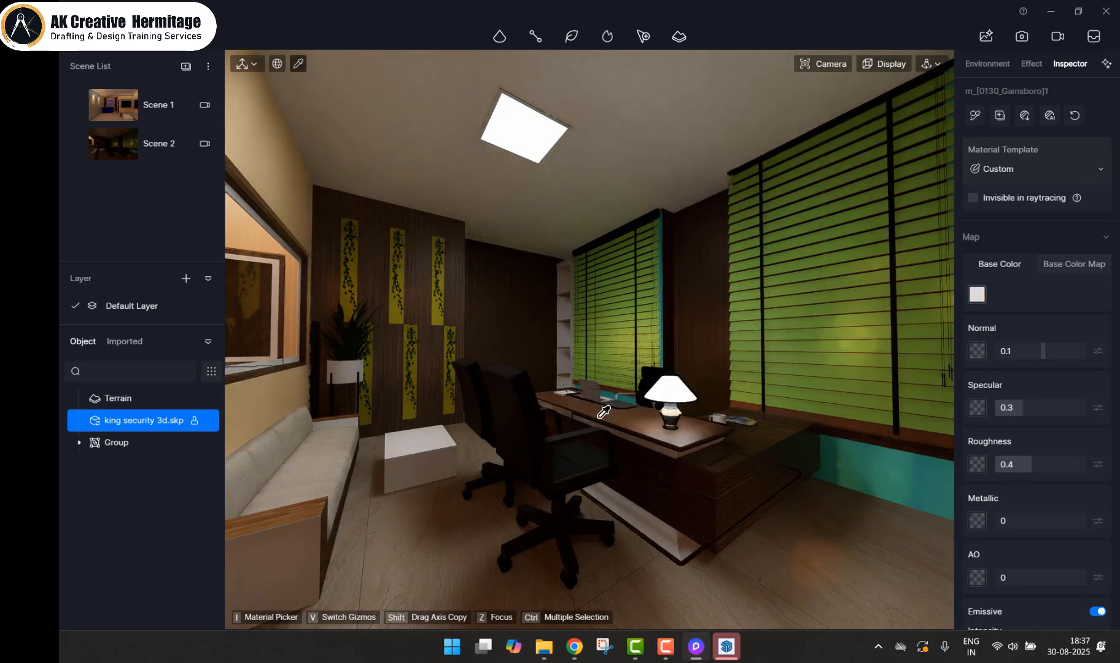
{"action": "key", "text": "Escape"}
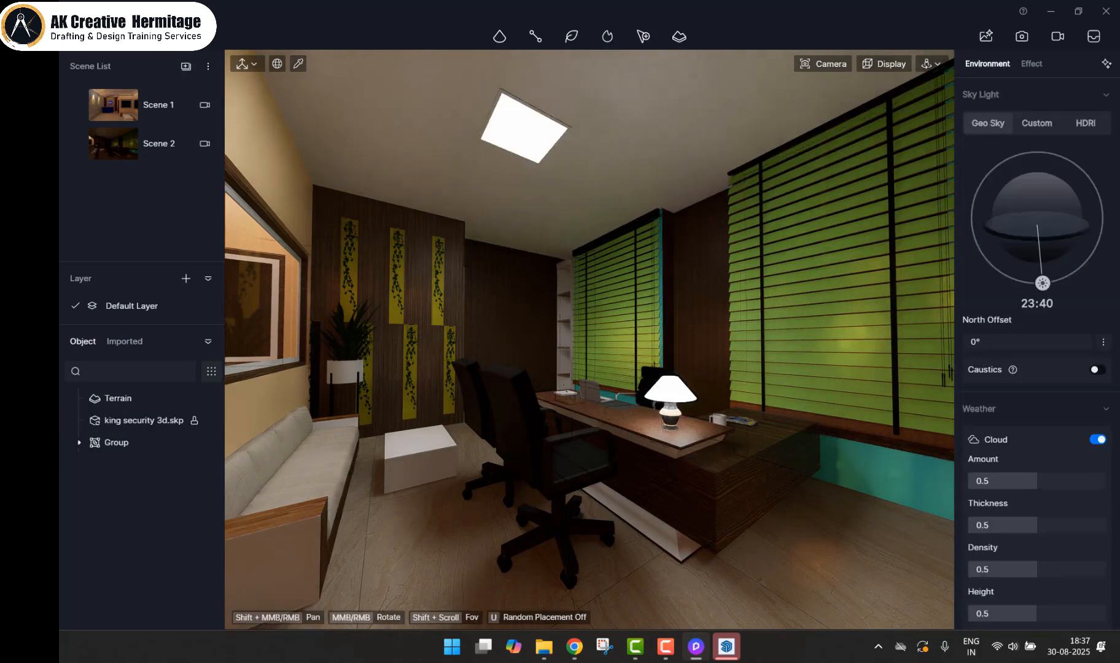
Step: Set the green window blinds' base color to white (RGB 255, 255, 255)
{"action": "left_click", "coordinate": [874, 218]}
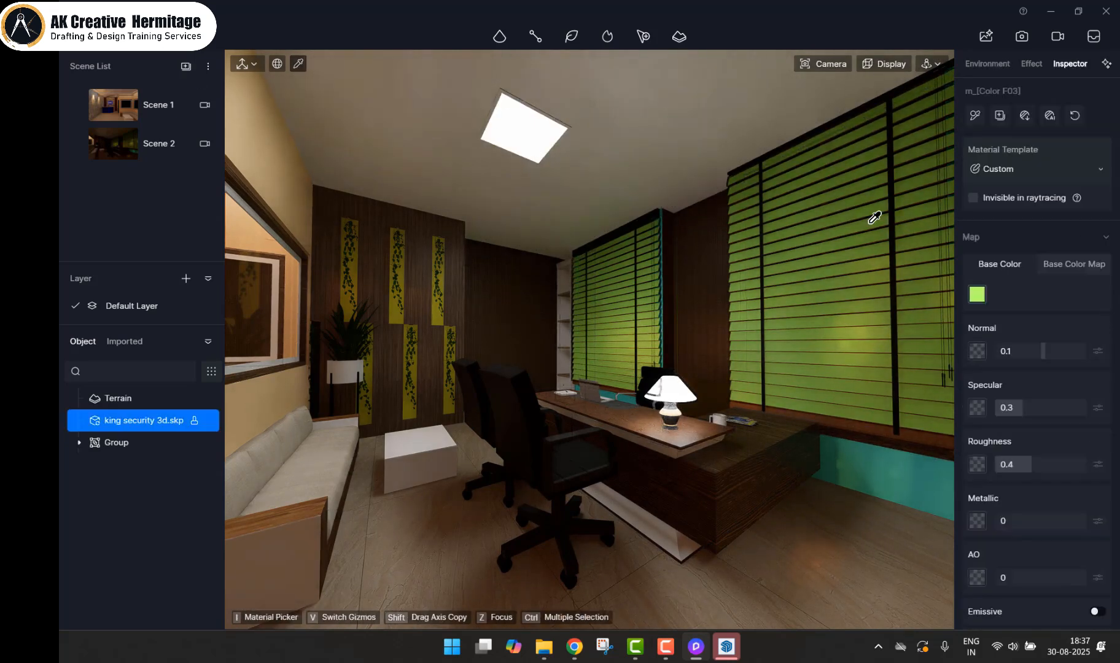
{"action": "left_click", "coordinate": [976, 295]}
{"action": "left_click_drag", "start_coordinate": [1002, 375], "coordinate": [972, 343]}
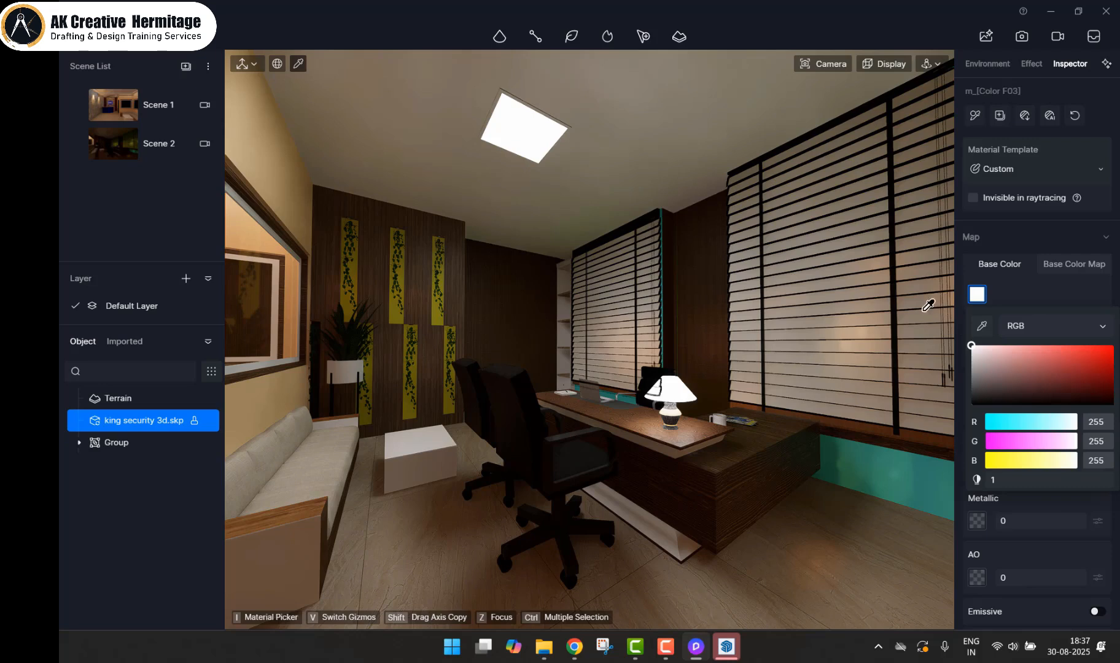
{"action": "key", "text": "Escape"}
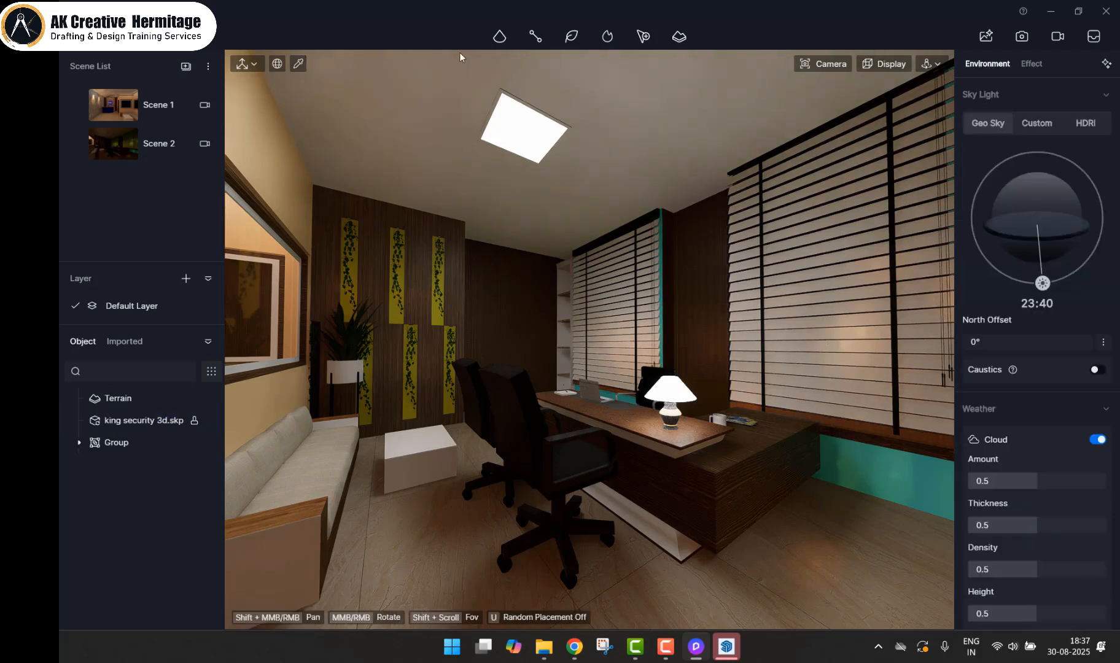
Step: Place a spotlight at the ceiling in front of the cabin's dark wood panel between the two window blinds
{"action": "mouse_move", "coordinate": [500, 43]}
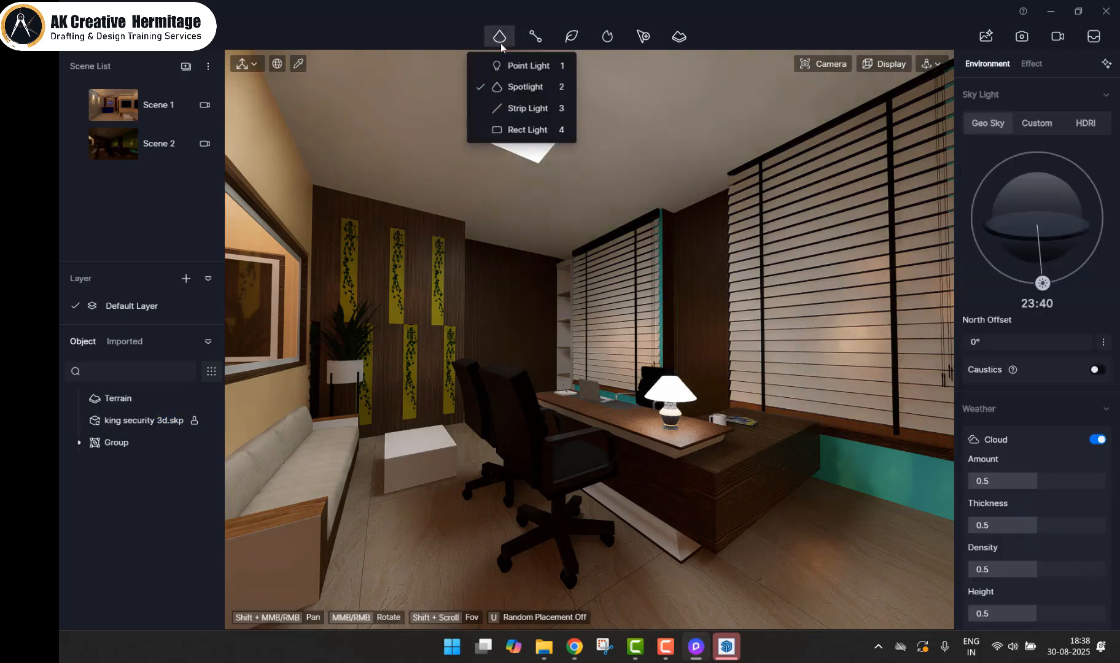
{"action": "left_click", "coordinate": [518, 86]}
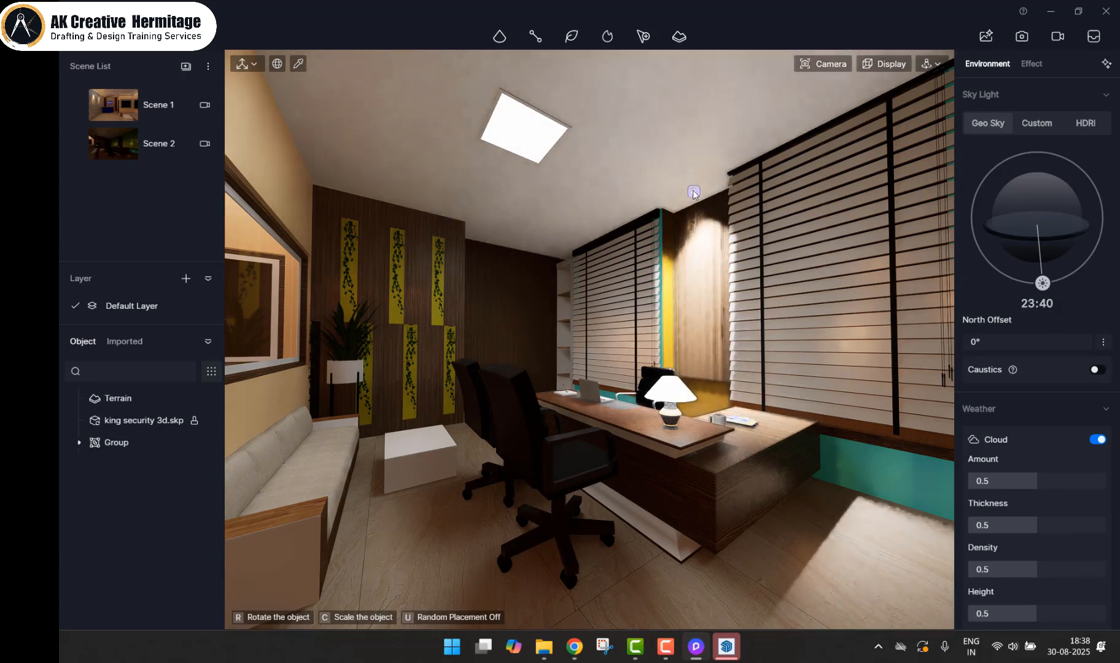
{"action": "left_click", "coordinate": [692, 192]}
{"action": "scroll", "coordinate": [588, 321], "scroll_direction": "up", "scroll_amount": 5}
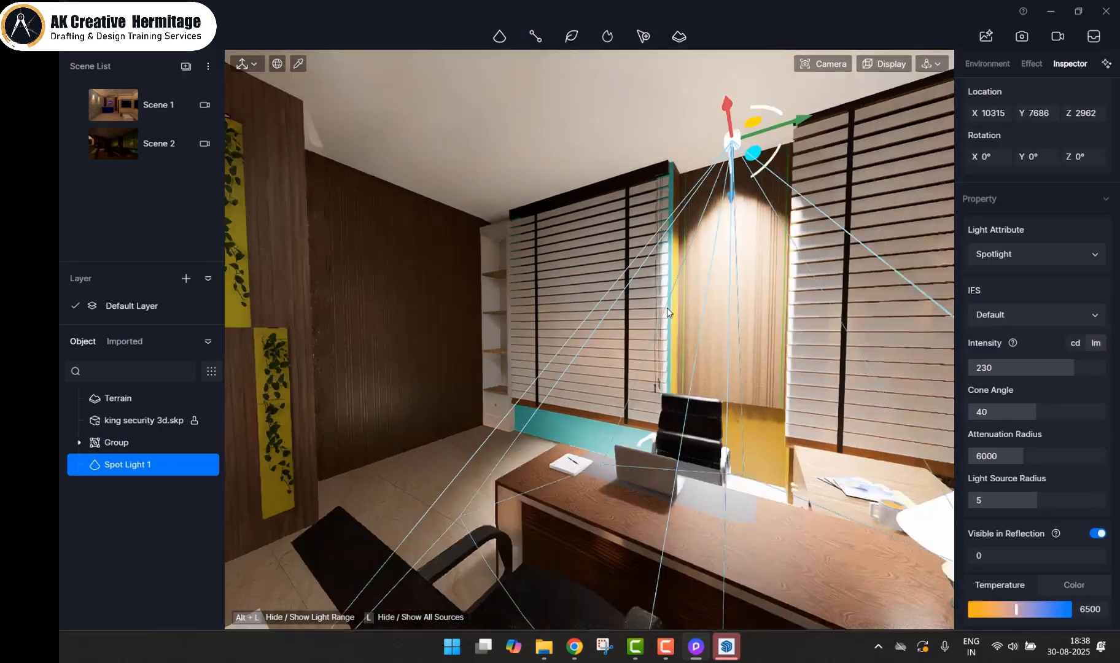
Step: Set the new cabin spotlight's intensity to 2 lm
{"action": "type", "text": "2"}
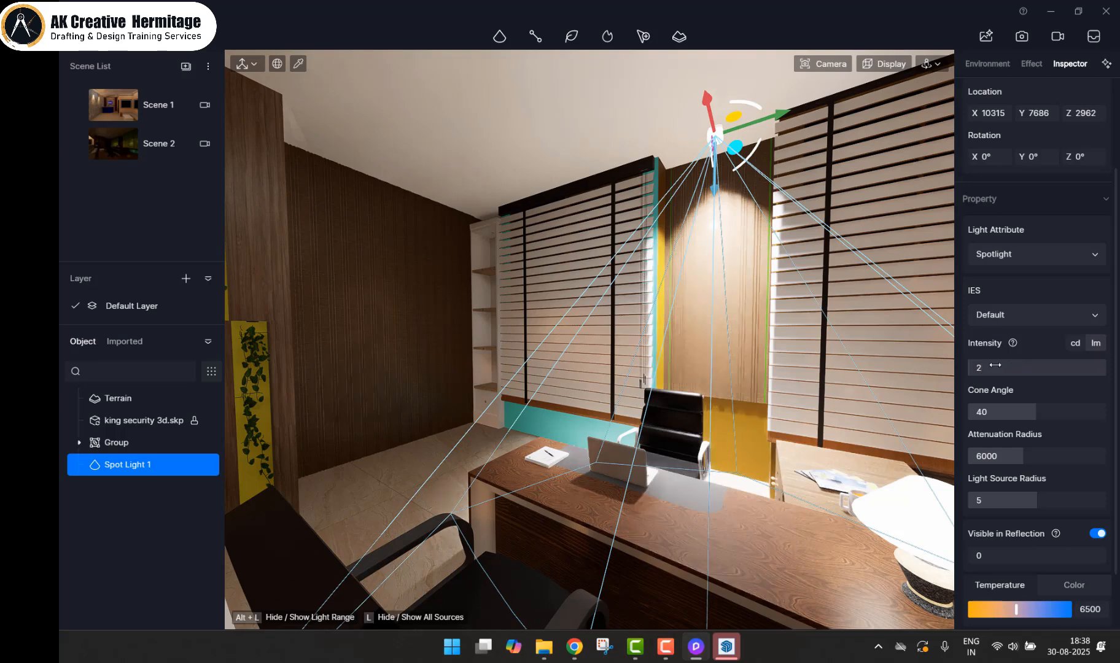
{"action": "key", "text": "Return"}
{"action": "scroll", "coordinate": [689, 395], "scroll_direction": "down", "scroll_amount": 3}
{"action": "scroll", "coordinate": [689, 395], "scroll_direction": "down", "scroll_amount": 3}
{"action": "right_click_drag", "start_coordinate": [730, 394], "coordinate": [734, 430]}
{"action": "scroll", "coordinate": [658, 425], "scroll_direction": "down", "scroll_amount": 5}
{"action": "scroll", "coordinate": [700, 439], "scroll_direction": "down", "scroll_amount": 4}
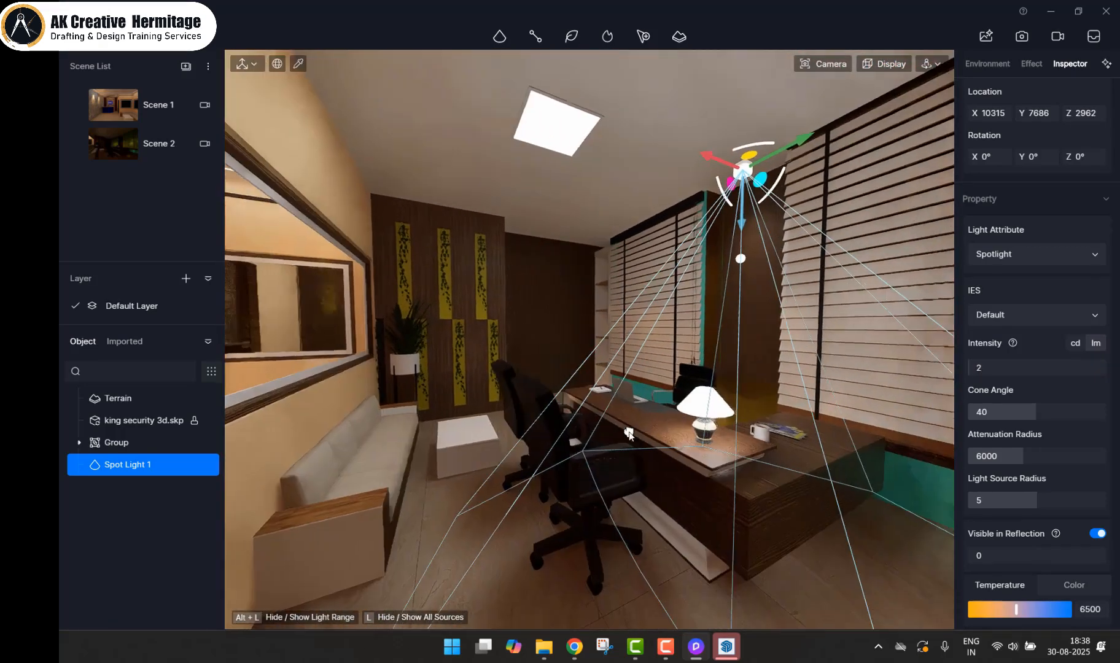
Step: Set the base colors of the cabin visitor chairs' black upholstery and frame materials to white (RGB 255, 255, 255)
{"action": "left_click", "coordinate": [298, 63]}
{"action": "left_click", "coordinate": [541, 375]}
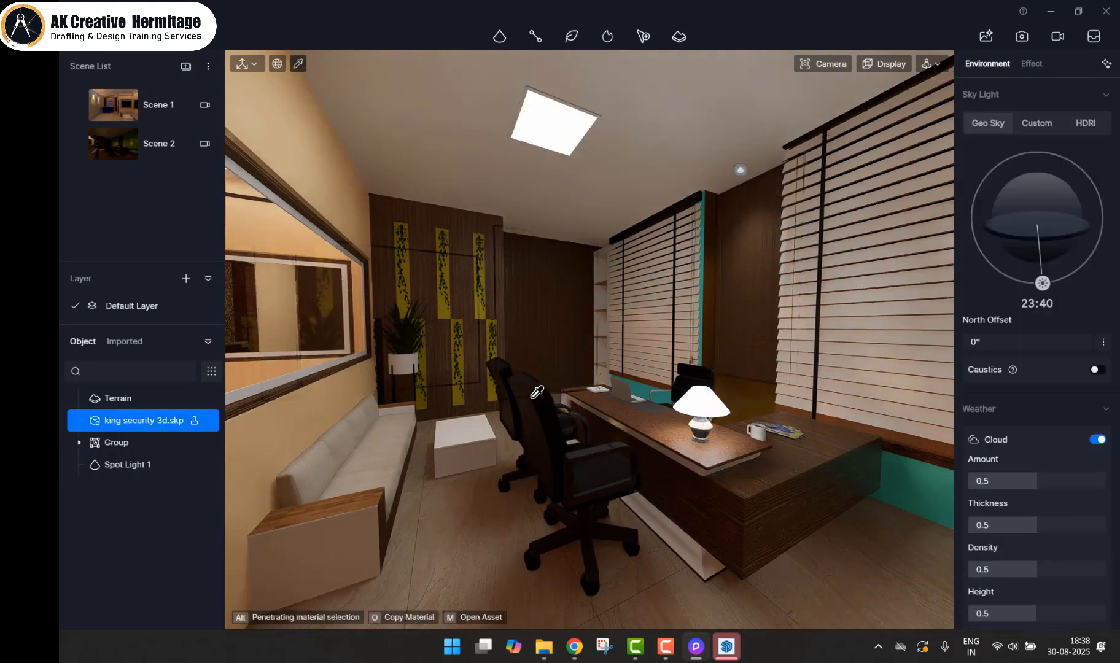
{"action": "left_click", "coordinate": [976, 294]}
{"action": "left_click_drag", "start_coordinate": [1016, 388], "coordinate": [950, 320]}
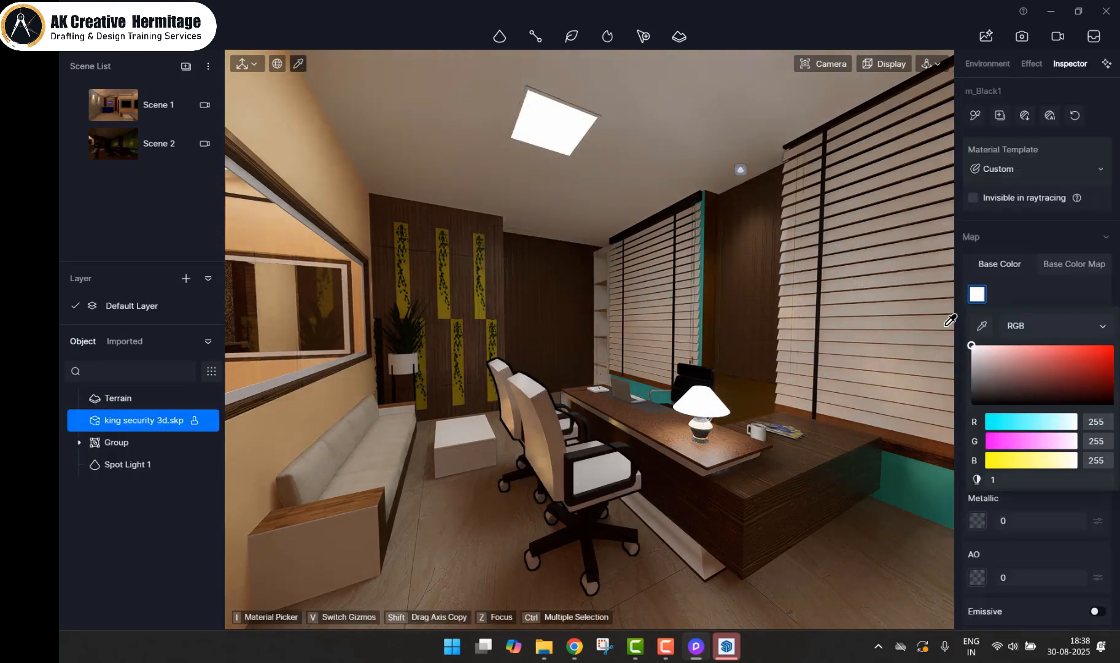
{"action": "left_click", "coordinate": [661, 490]}
{"action": "left_click", "coordinate": [976, 294]}
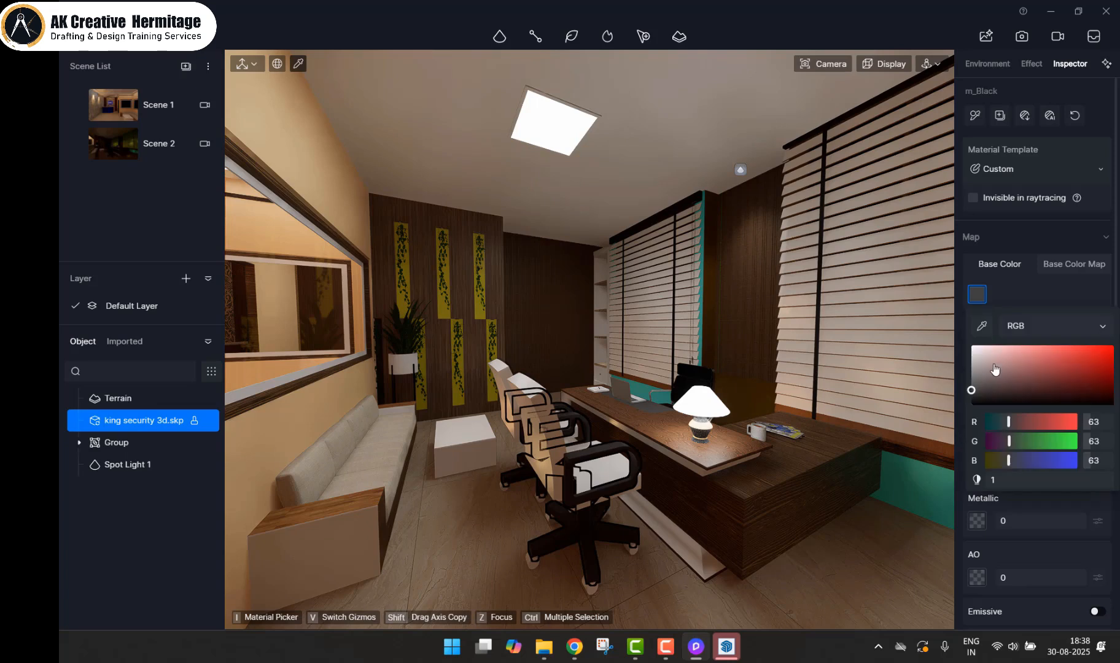
{"action": "left_click_drag", "start_coordinate": [993, 369], "coordinate": [952, 304]}
{"action": "key", "text": "Escape"}
Step: Copy the cream reception wall material onto the teal wall areas around and below the cabin's window blinds
{"action": "scroll", "coordinate": [633, 596], "scroll_direction": "up", "scroll_amount": 10}
{"action": "middle_click_drag", "start_coordinate": [632, 596], "coordinate": [609, 546]}
{"action": "scroll", "coordinate": [600, 526], "scroll_direction": "up", "scroll_amount": 1}
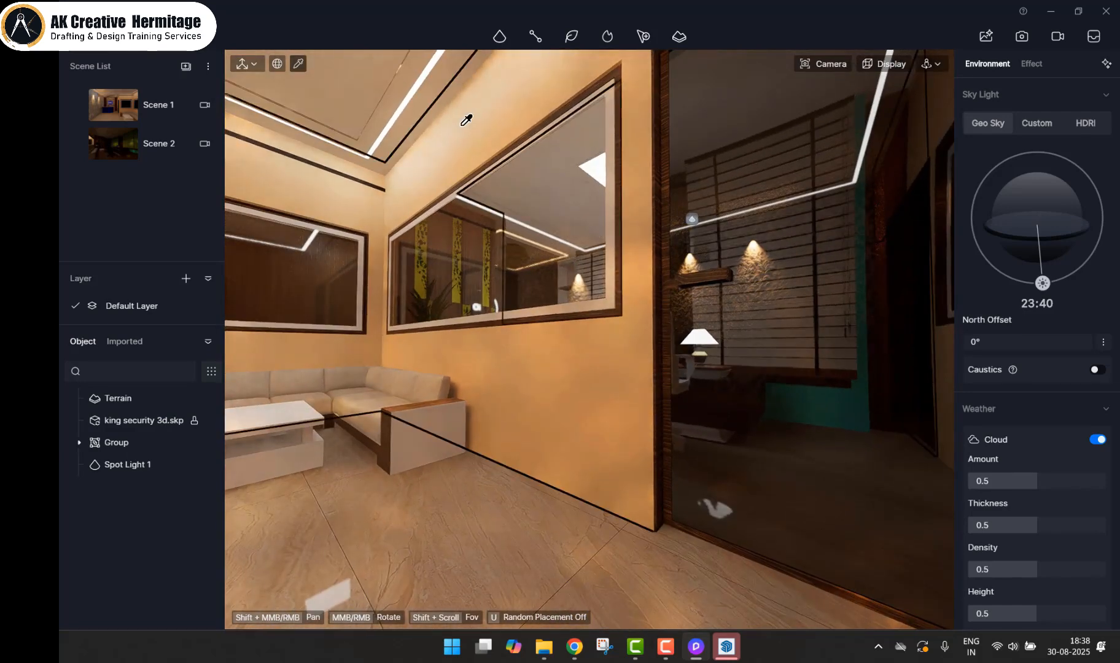
{"action": "left_click", "coordinate": [540, 399]}
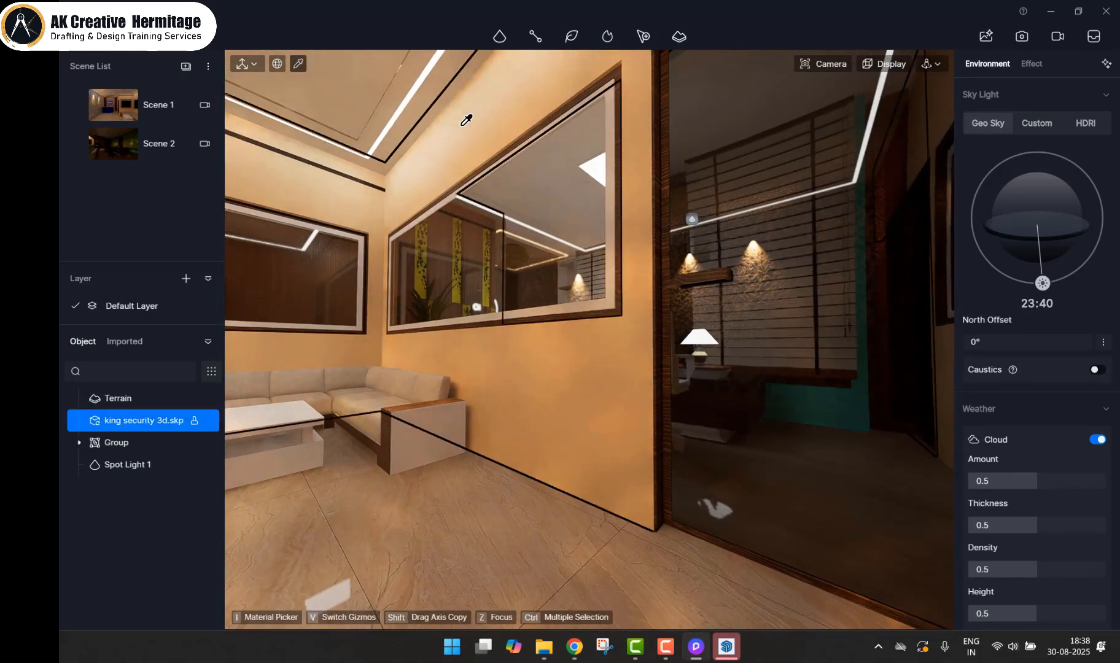
{"action": "scroll", "coordinate": [866, 284], "scroll_direction": "up", "scroll_amount": 8}
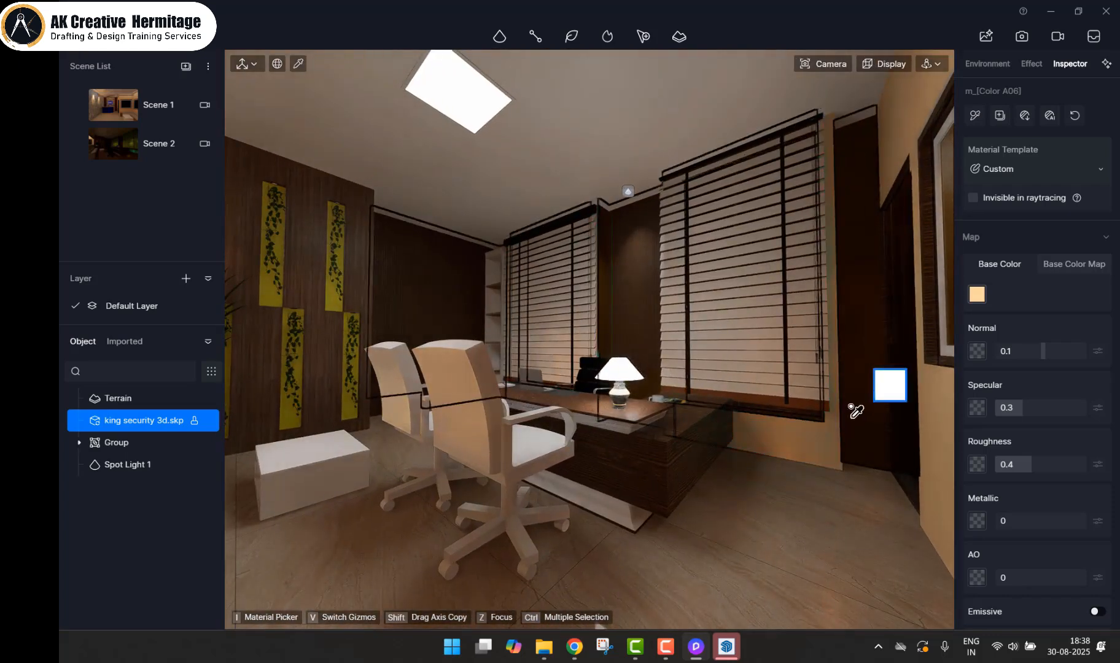
{"action": "key", "text": "Escape"}
Step: Make the small round light material above the cabin's planted wall niches emissive
{"action": "scroll", "coordinate": [373, 365], "scroll_direction": "up", "scroll_amount": 1}
{"action": "middle_click_drag", "start_coordinate": [375, 368], "coordinate": [620, 408]}
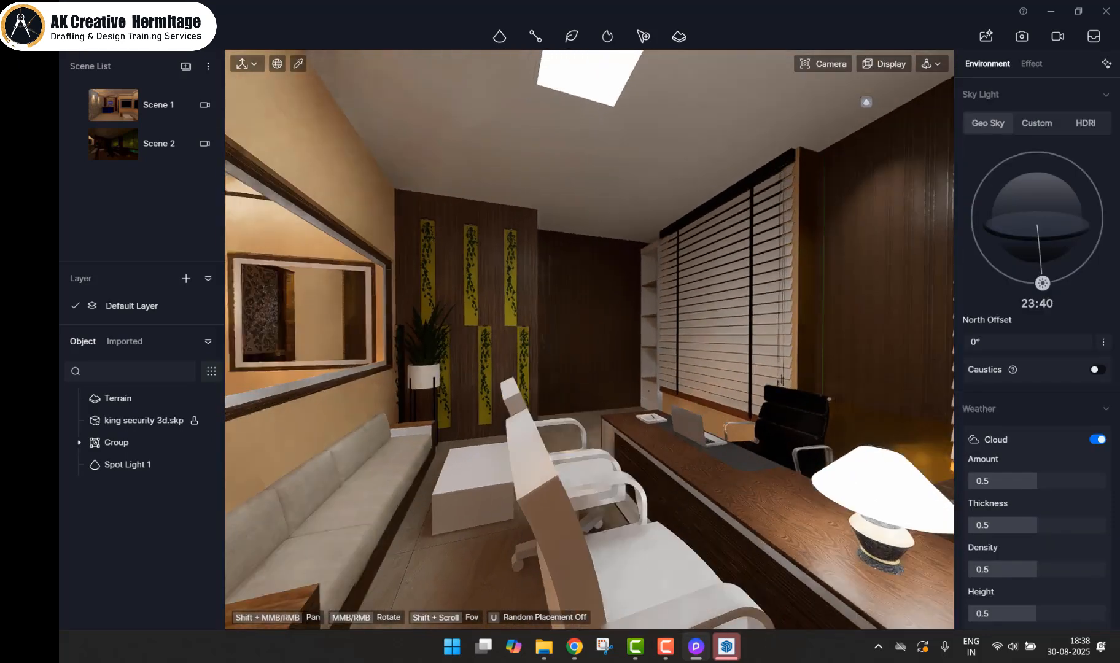
{"action": "scroll", "coordinate": [456, 246], "scroll_direction": "up", "scroll_amount": 5}
{"action": "scroll", "coordinate": [481, 197], "scroll_direction": "up", "scroll_amount": 2}
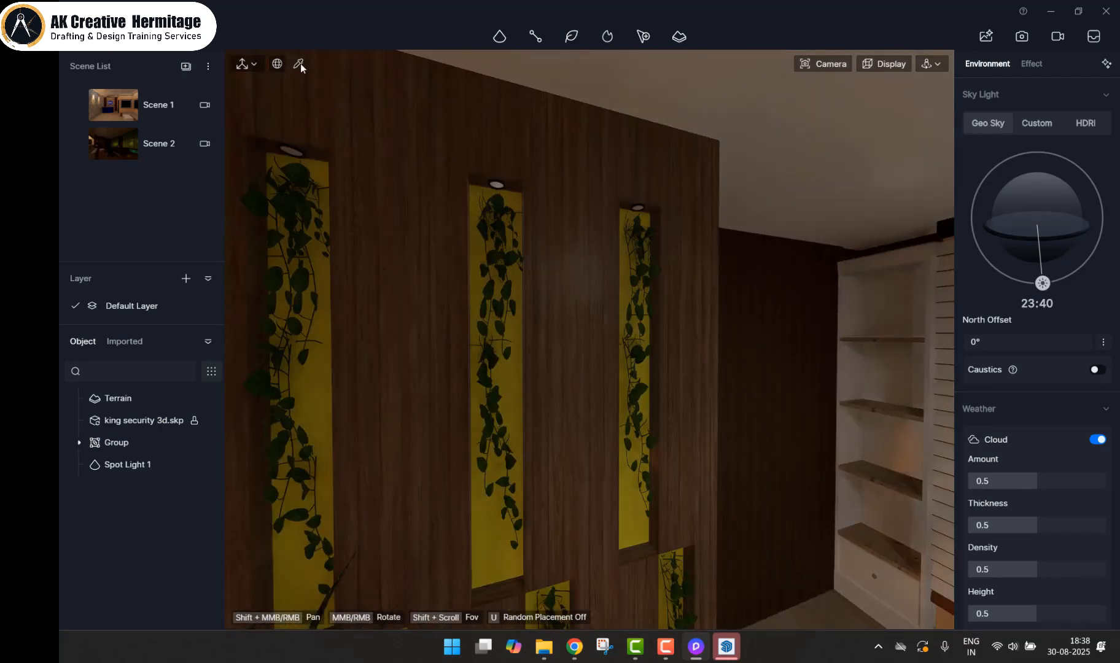
{"action": "scroll", "coordinate": [561, 240], "scroll_direction": "up", "scroll_amount": 3}
{"action": "left_click", "coordinate": [443, 116]}
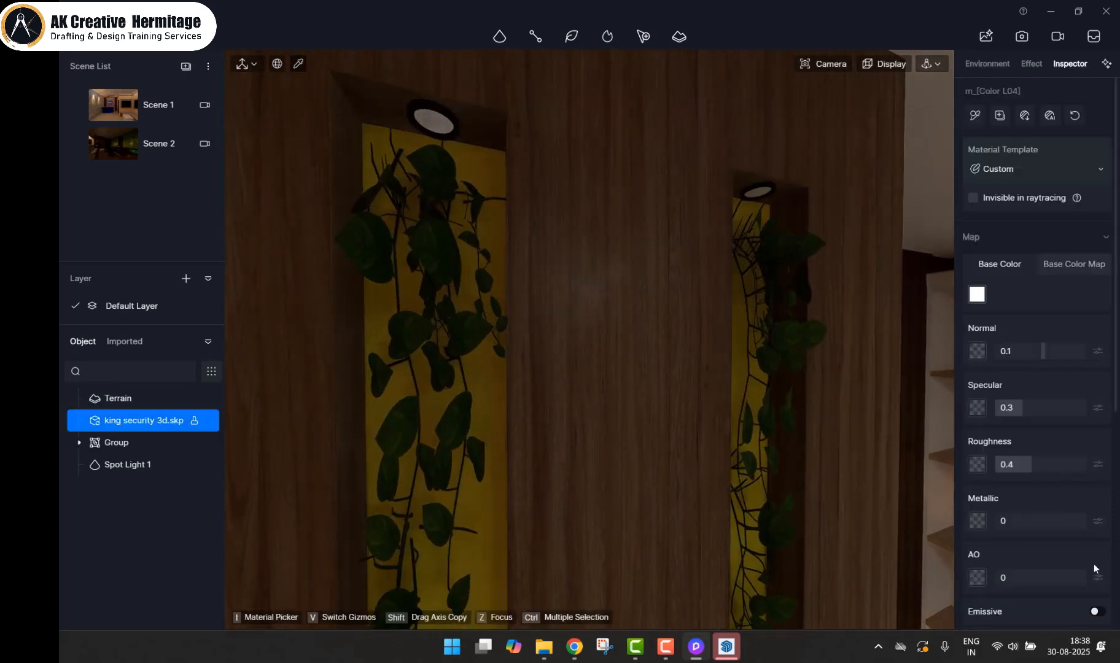
{"action": "scroll", "coordinate": [589, 280], "scroll_direction": "down", "scroll_amount": 5}
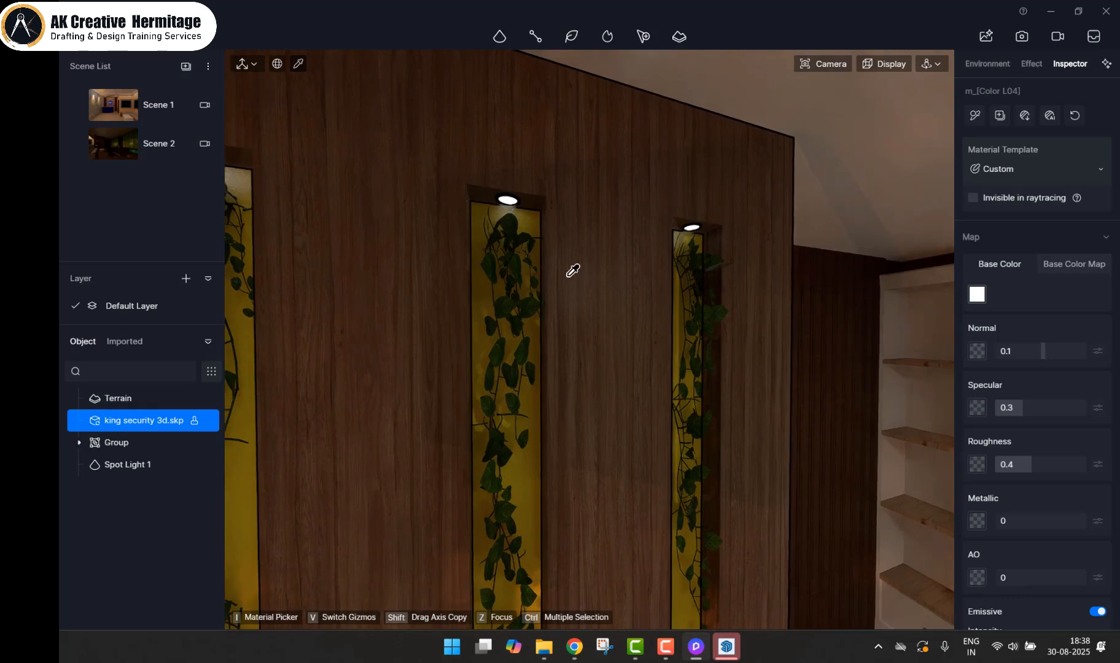
Step: Set the yellow back panels of the planted wall niches to white (RGB 255, 255, 255)
{"action": "left_click", "coordinate": [982, 295]}
{"action": "left_click_drag", "start_coordinate": [982, 354], "coordinate": [972, 344]}
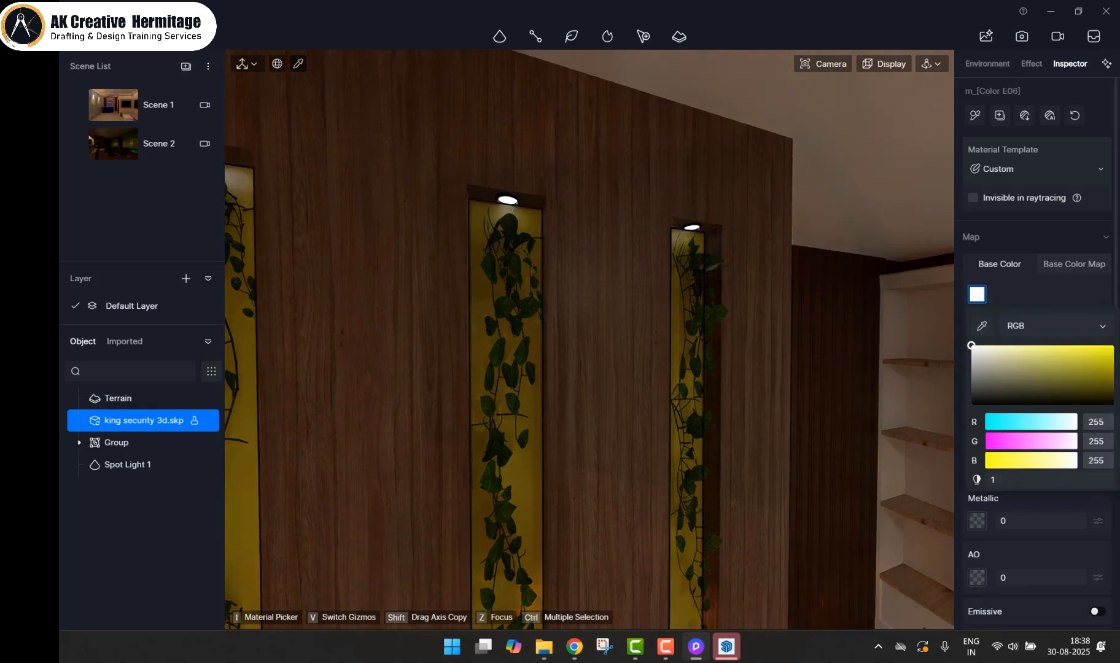
{"action": "key", "text": "Escape"}
Step: Find Como Wall System 06 among the library's Indoor models and place it in front of the cabin's far window blinds
{"action": "scroll", "coordinate": [619, 197], "scroll_direction": "down", "scroll_amount": 6}
{"action": "middle_click_drag", "start_coordinate": [636, 201], "coordinate": [695, 355]}
{"action": "left_click", "coordinate": [186, 37]}
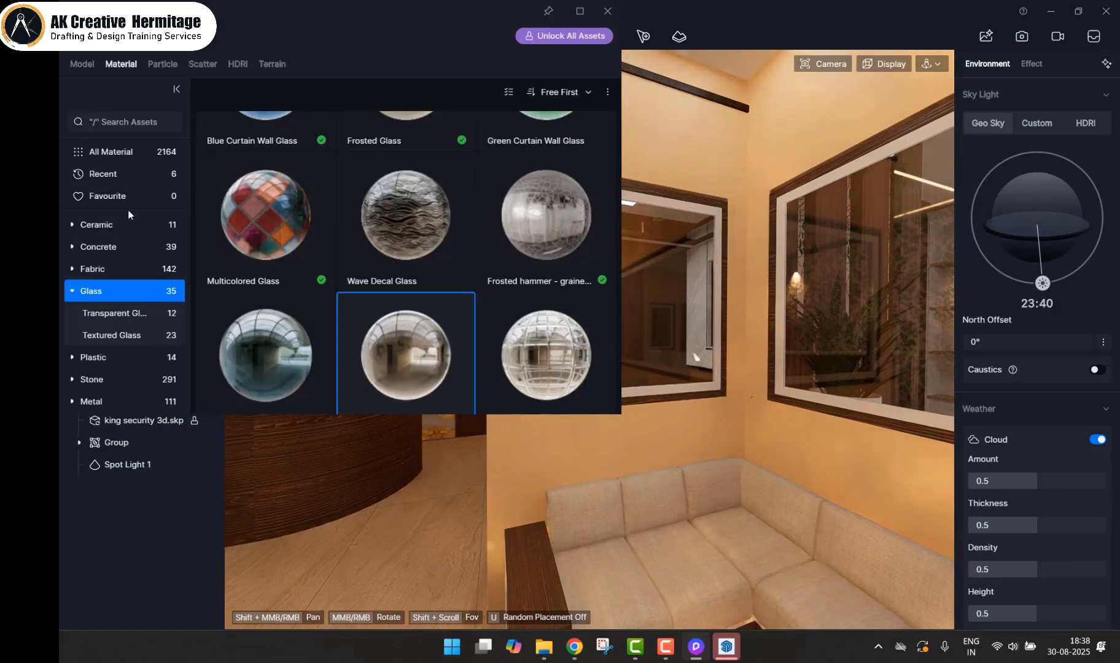
{"action": "left_click", "coordinate": [81, 65]}
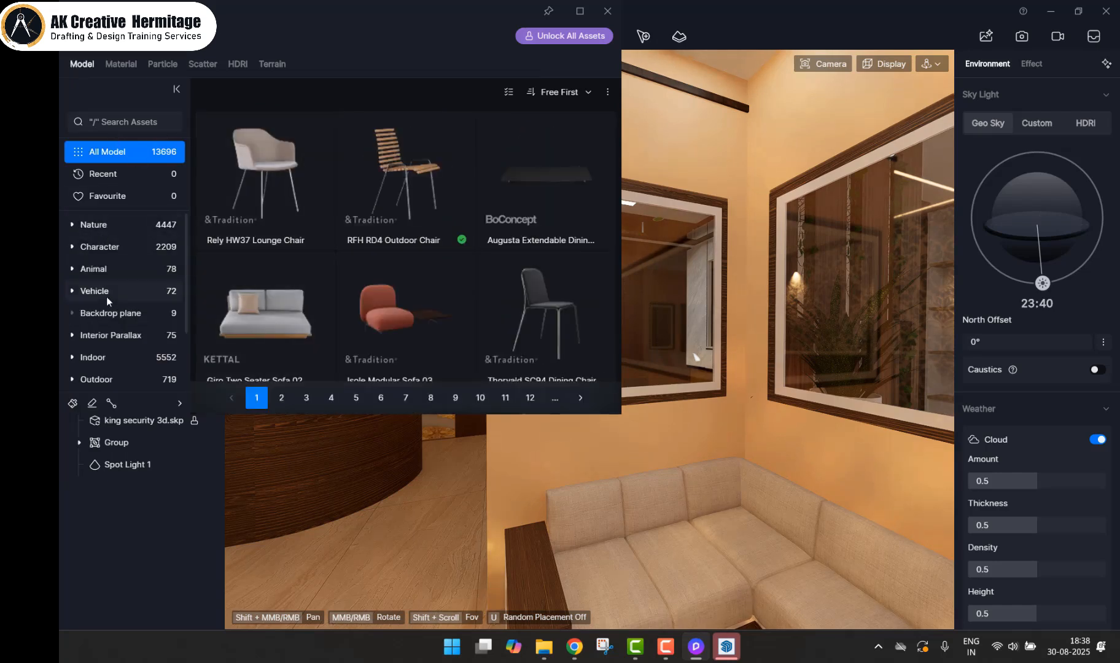
{"action": "scroll", "coordinate": [107, 298], "scroll_direction": "down", "scroll_amount": 2}
{"action": "left_click", "coordinate": [126, 269]}
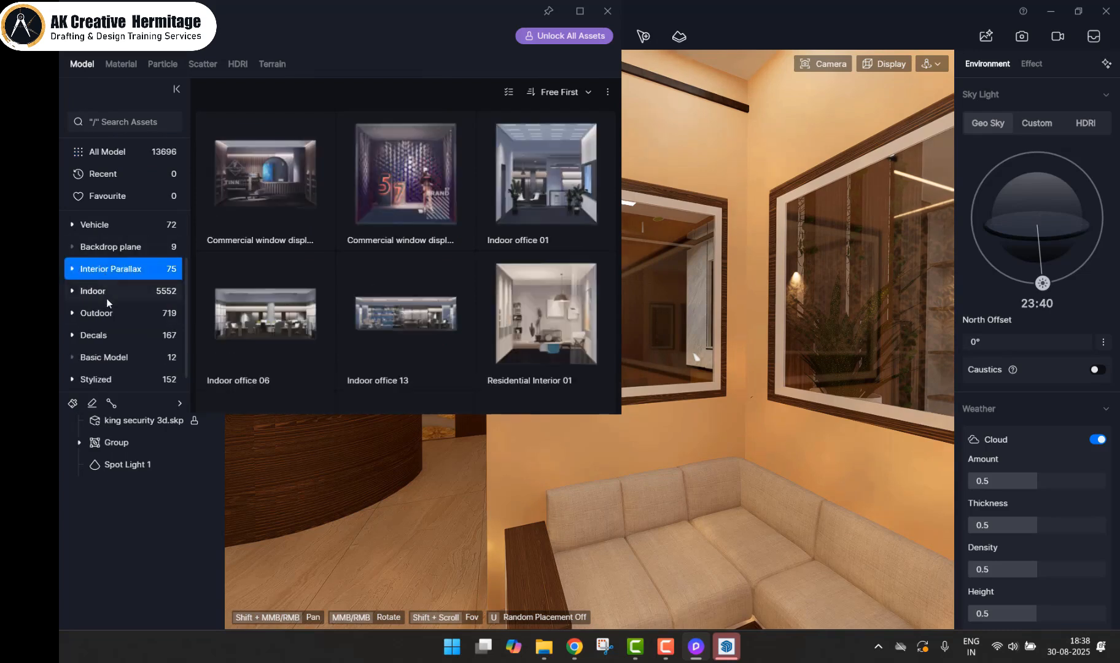
{"action": "left_click", "coordinate": [102, 291]}
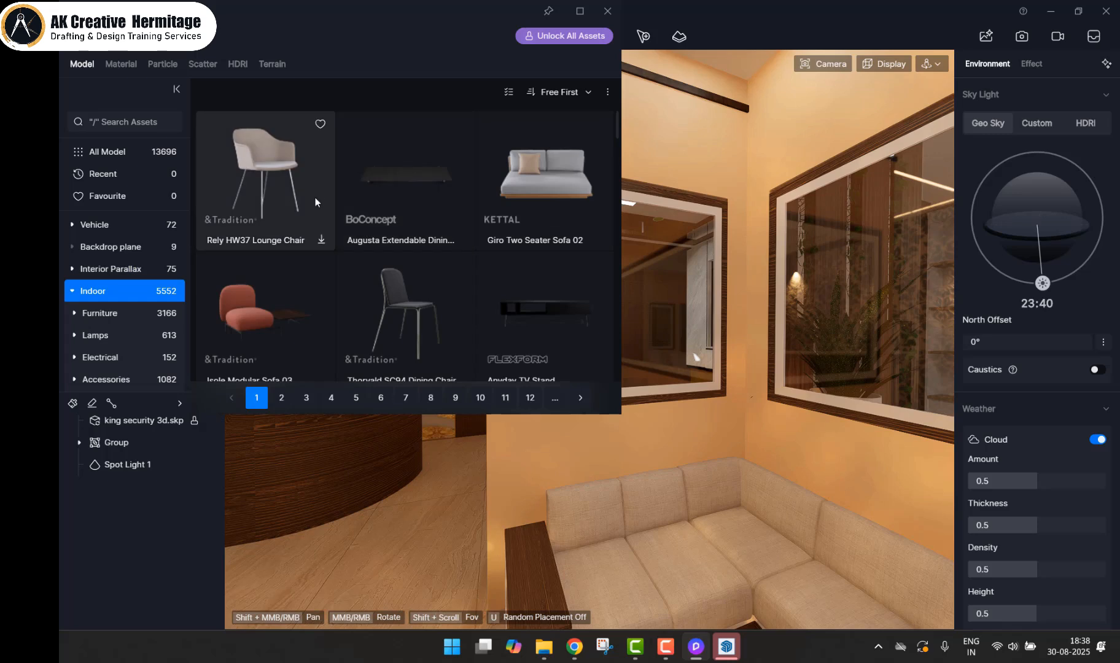
{"action": "scroll", "coordinate": [315, 201], "scroll_direction": "down", "scroll_amount": 1}
{"action": "scroll", "coordinate": [367, 259], "scroll_direction": "down", "scroll_amount": 4}
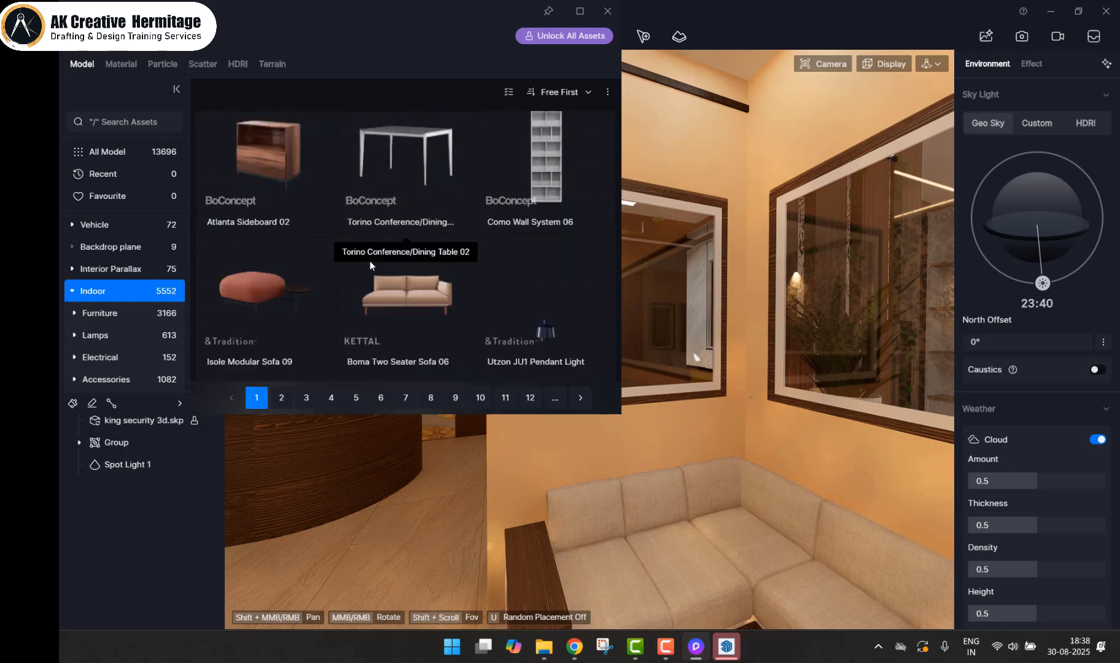
{"action": "left_click", "coordinate": [554, 172]}
{"action": "right_click_drag", "start_coordinate": [490, 509], "coordinate": [688, 475]}
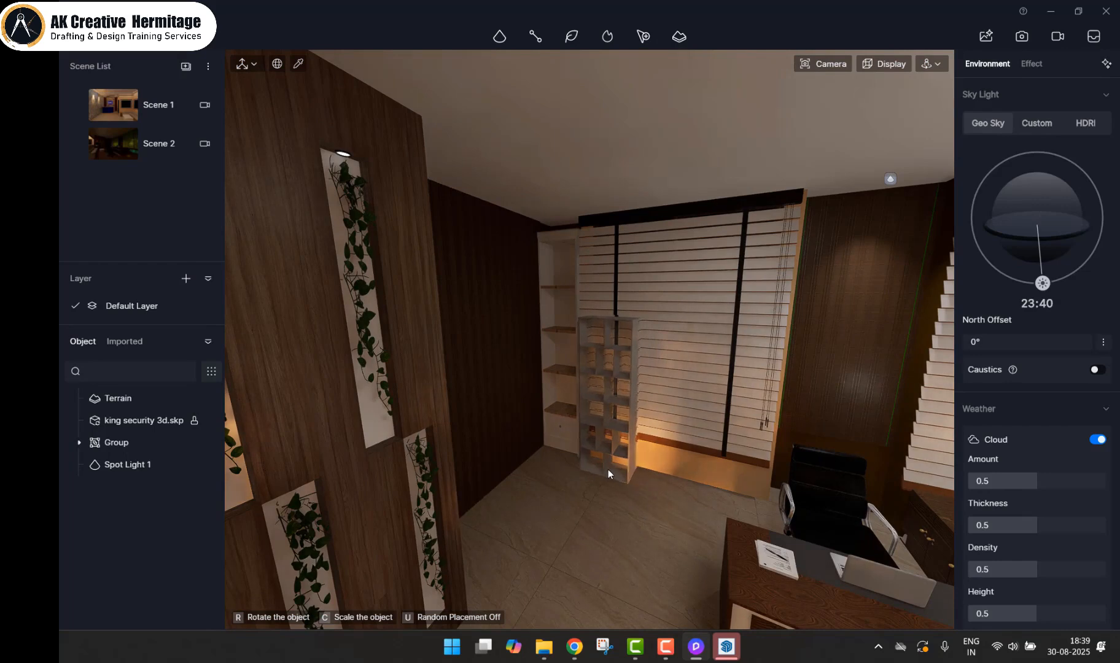
{"action": "left_click", "coordinate": [607, 469]}
Step: Make two copies of the Como Wall System 06 alongside it to form a row of three shelving units
{"action": "left_click_drag", "start_coordinate": [652, 483], "coordinate": [816, 515], "text": "shift"}
{"action": "key", "text": "z"}
{"action": "left_click", "coordinate": [383, 363]}
{"action": "scroll", "coordinate": [457, 367], "scroll_direction": "down", "scroll_amount": 5}
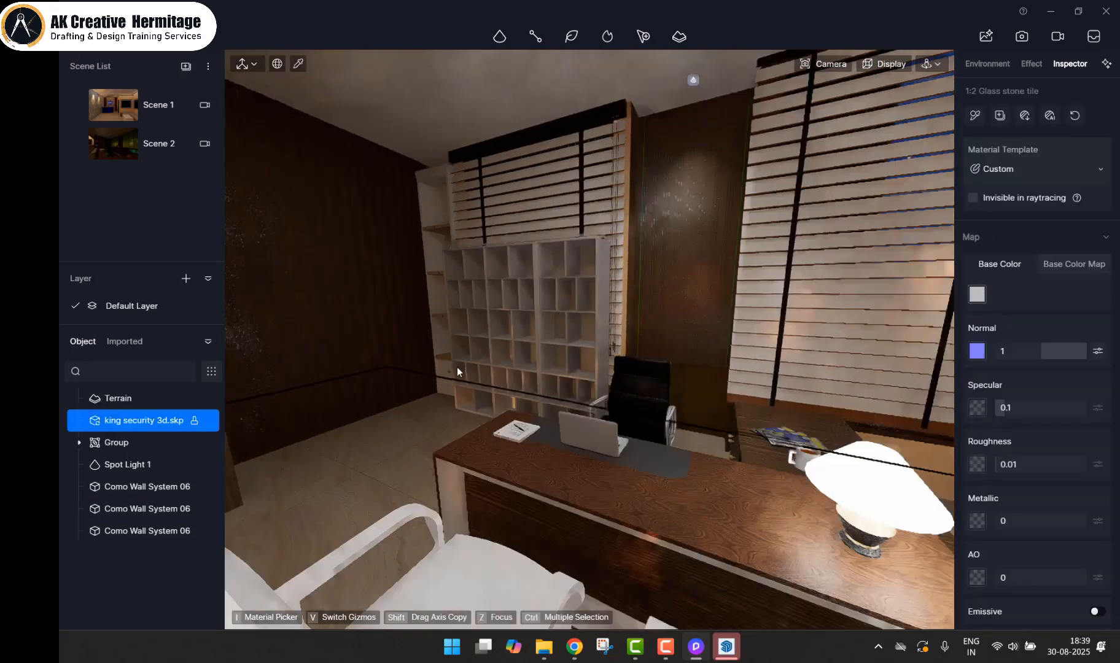
{"action": "right_click_drag", "start_coordinate": [590, 344], "coordinate": [393, 347]}
{"action": "scroll", "coordinate": [556, 399], "scroll_direction": "down", "scroll_amount": 4}
{"action": "right_click_drag", "start_coordinate": [590, 368], "coordinate": [791, 406]}
{"action": "scroll", "coordinate": [244, 161], "scroll_direction": "down", "scroll_amount": 3}
Step: Make the green material of the cabin's round ceiling downlight emissive
{"action": "left_click", "coordinate": [298, 64]}
{"action": "left_click", "coordinate": [459, 256]}
{"action": "left_click_drag", "start_coordinate": [974, 128], "coordinate": [635, 307]}
{"action": "left_click", "coordinate": [298, 63]}
{"action": "left_click", "coordinate": [596, 162]}
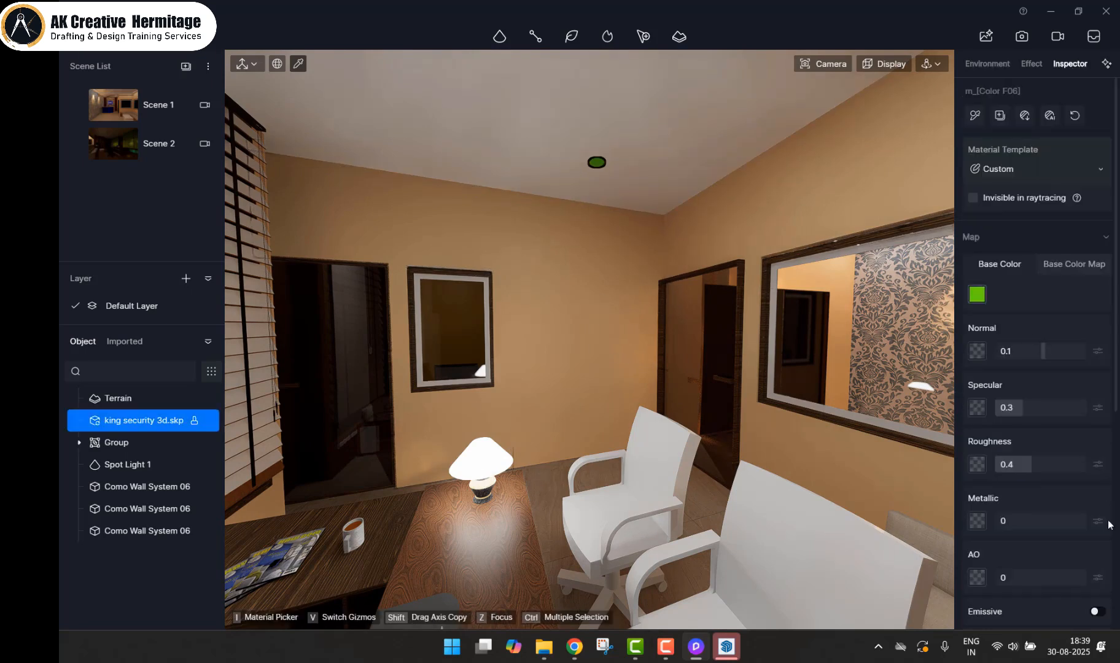
{"action": "left_click", "coordinate": [1094, 612]}
Step: Check the base color of the gold hexagonal ceiling feature in the reception and examine the feature up close
{"action": "right_click_drag", "start_coordinate": [724, 388], "coordinate": [532, 337]}
{"action": "middle_click_drag", "start_coordinate": [532, 337], "coordinate": [607, 343]}
{"action": "right_click_drag", "start_coordinate": [607, 343], "coordinate": [552, 351]}
{"action": "middle_click_drag", "start_coordinate": [552, 351], "coordinate": [642, 341]}
{"action": "right_click_drag", "start_coordinate": [642, 341], "coordinate": [552, 319]}
{"action": "key", "text": "Escape"}
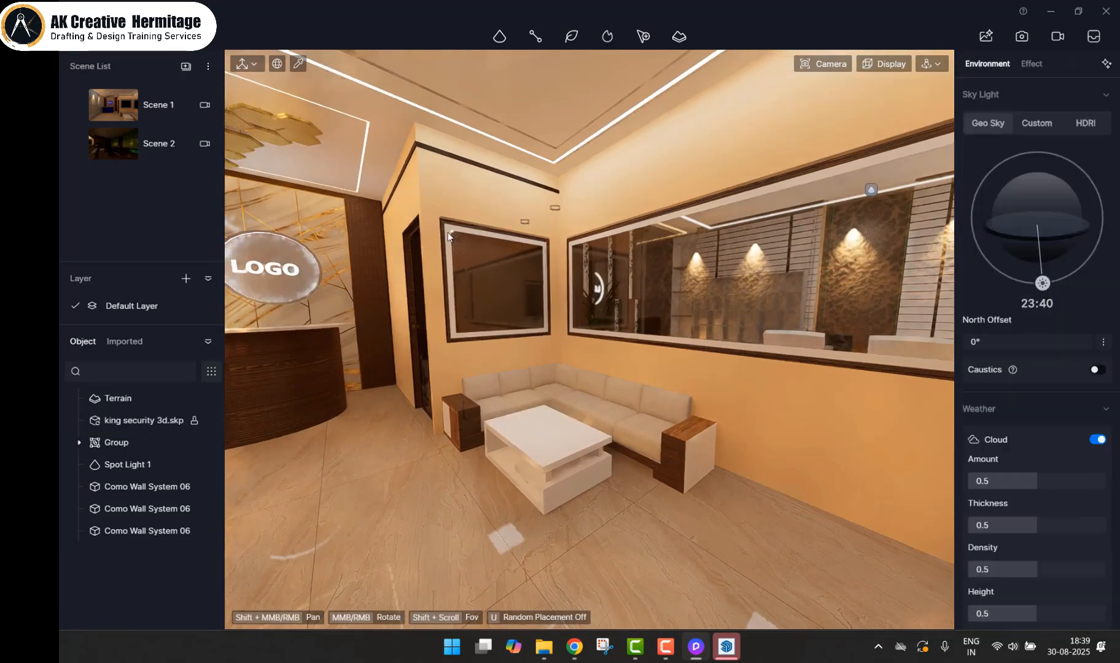
{"action": "right_click_drag", "start_coordinate": [350, 117], "coordinate": [282, 87]}
{"action": "left_click", "coordinate": [297, 65]}
{"action": "left_click", "coordinate": [362, 151]}
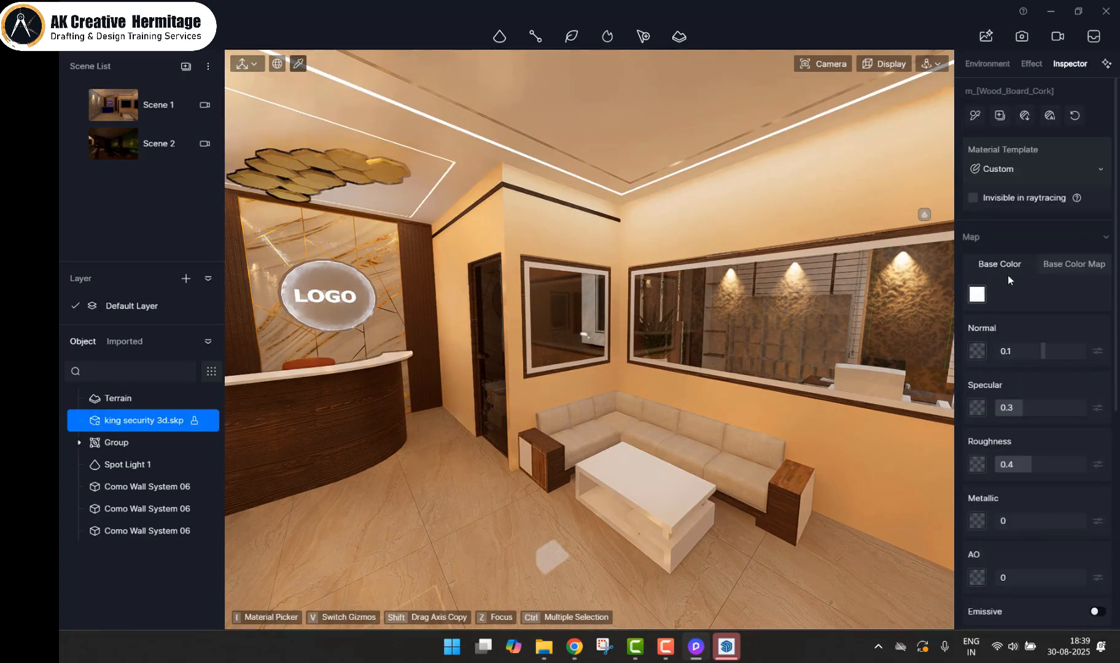
{"action": "left_click", "coordinate": [1007, 295]}
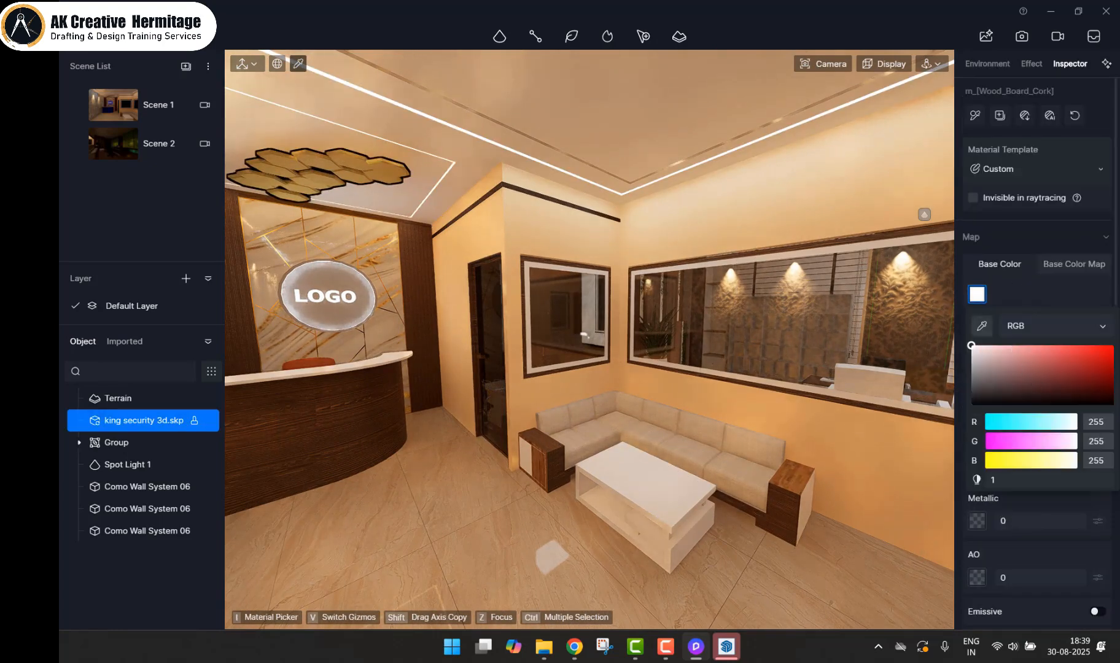
{"action": "key", "text": "Escape"}
{"action": "right_click_drag", "start_coordinate": [293, 104], "coordinate": [675, 365]}
{"action": "middle_click_drag", "start_coordinate": [651, 363], "coordinate": [622, 260], "text": "shift"}
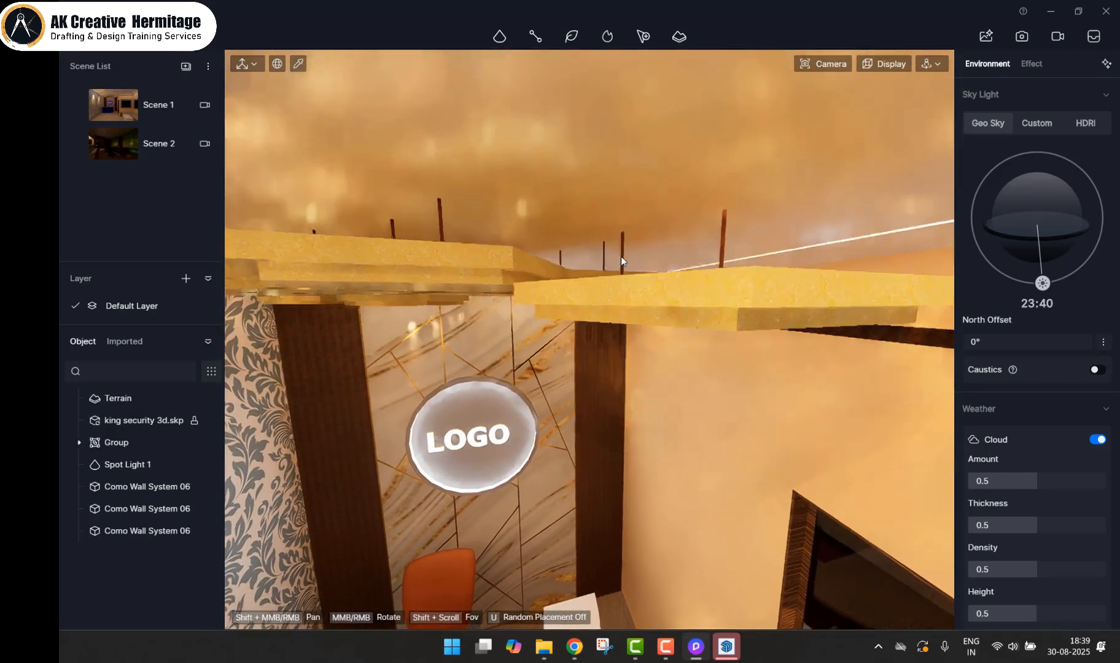
{"action": "scroll", "coordinate": [622, 260], "scroll_direction": "down", "scroll_amount": 5}
{"action": "middle_click_drag", "start_coordinate": [589, 442], "coordinate": [547, 241], "text": "shift"}
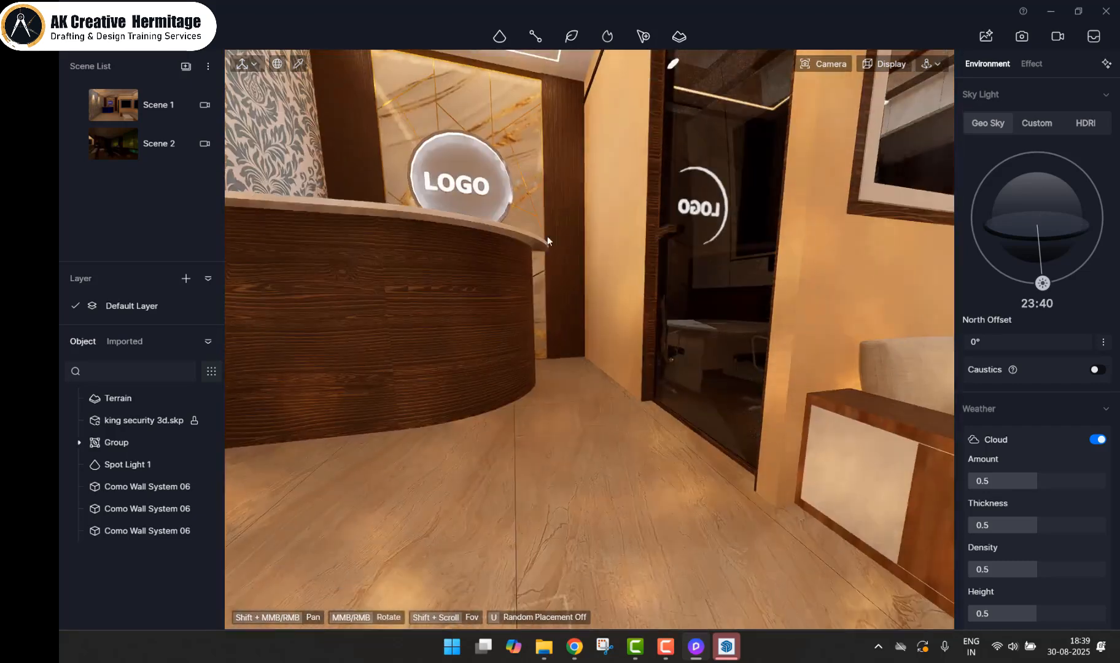
Step: In Scene 1, turn off auto exposure, raise the exposure to 0.34 and update the scene
{"action": "left_click", "coordinate": [155, 118]}
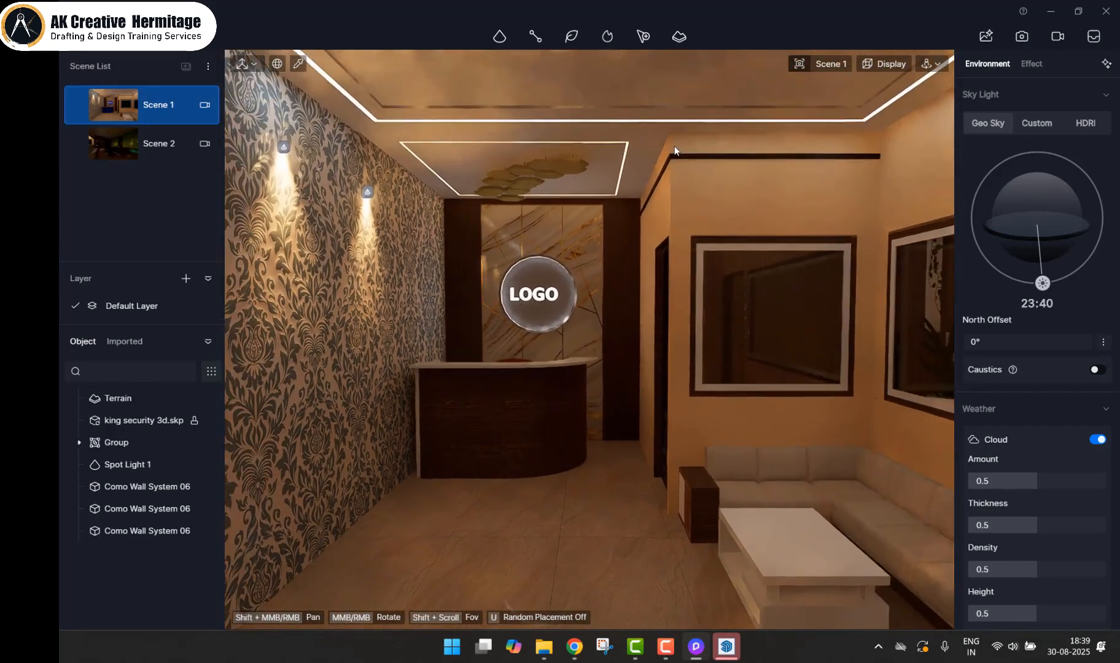
{"action": "left_click", "coordinate": [823, 64]}
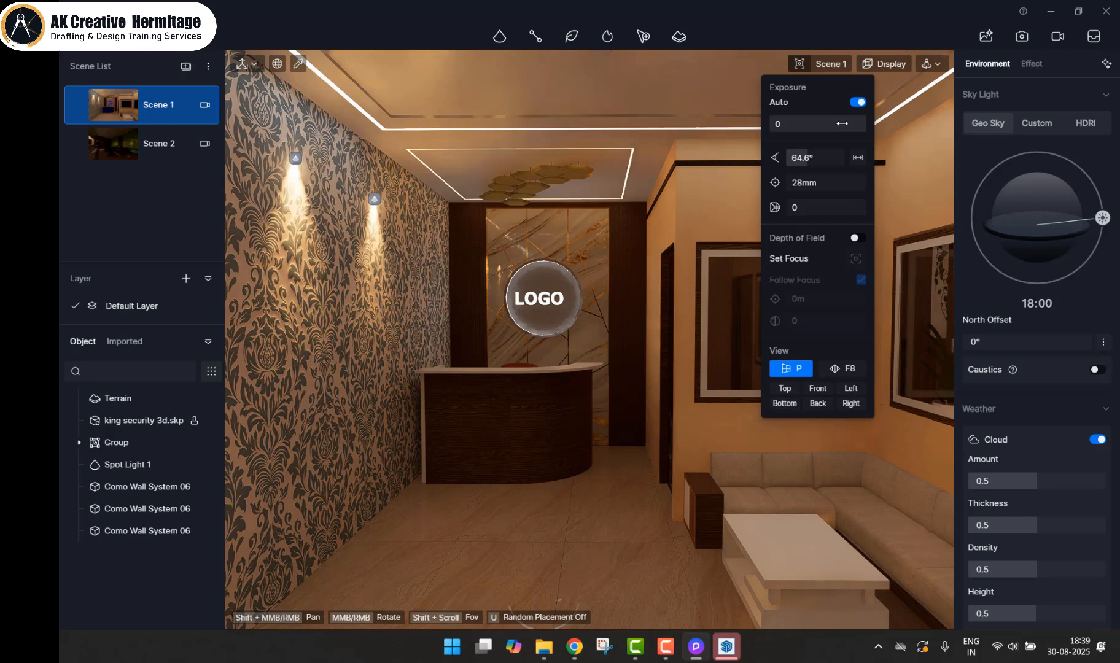
{"action": "left_click", "coordinate": [862, 104]}
{"action": "left_click_drag", "start_coordinate": [834, 125], "coordinate": [849, 127]}
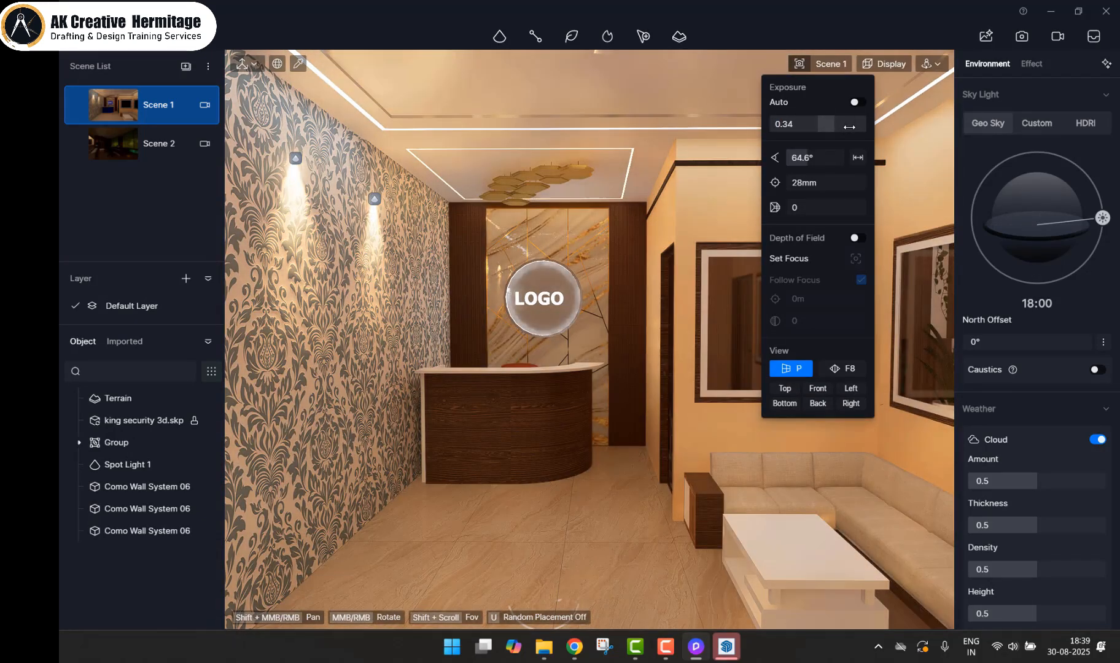
Step: In Scene 2, set the camera exposure to 0.5 and update the scene
{"action": "left_click", "coordinate": [123, 155]}
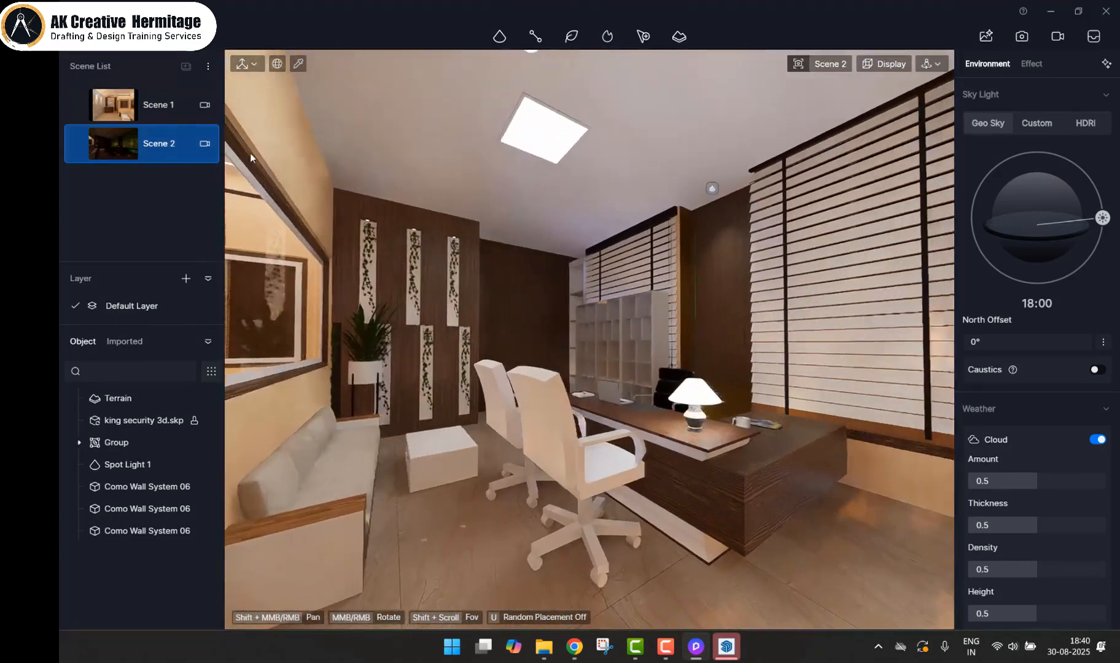
{"action": "mouse_move", "coordinate": [835, 62]}
{"action": "left_click_drag", "start_coordinate": [832, 130], "coordinate": [838, 123]}
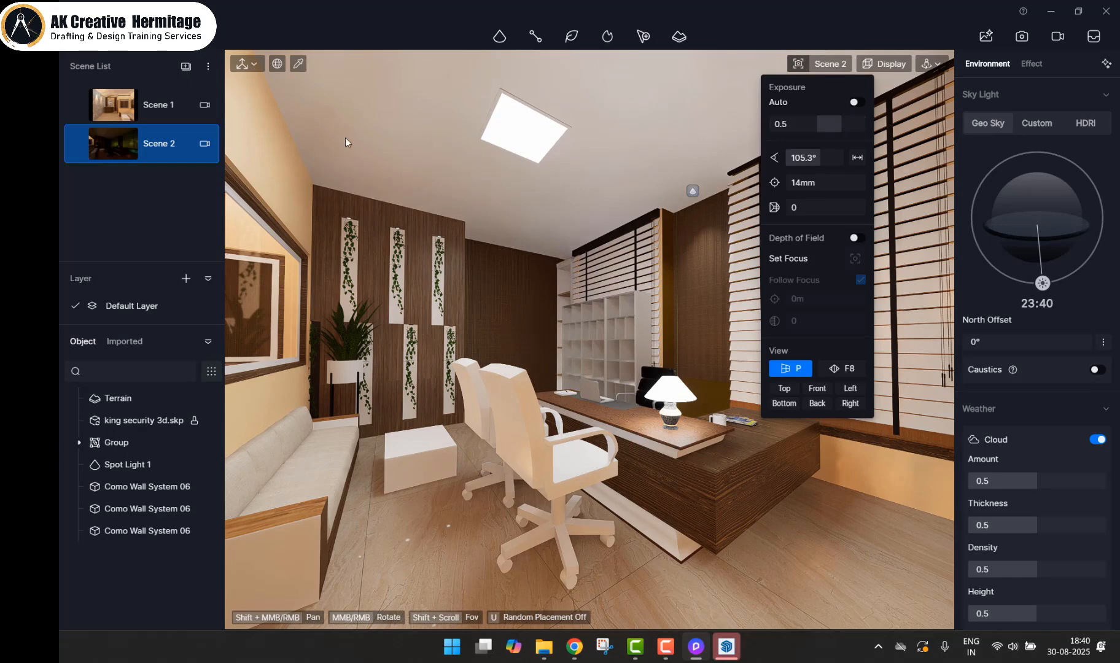
{"action": "left_click", "coordinate": [75, 144]}
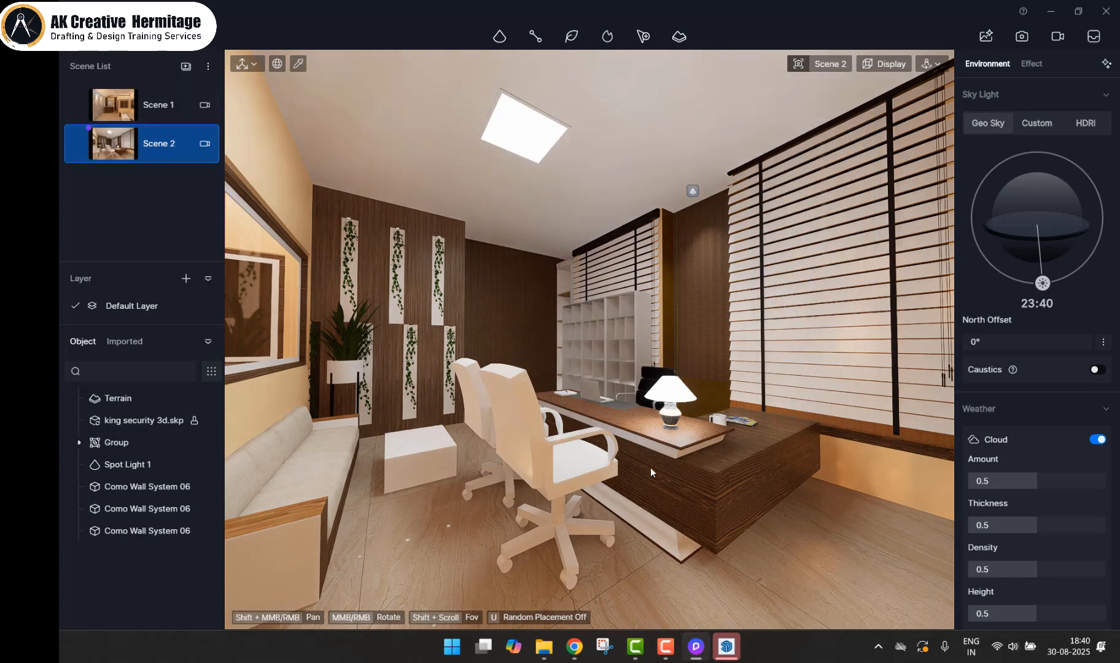
Step: Return to Scene 1, frame the reception desk and sofa lounge, and open the still image render settings
{"action": "left_click", "coordinate": [155, 108]}
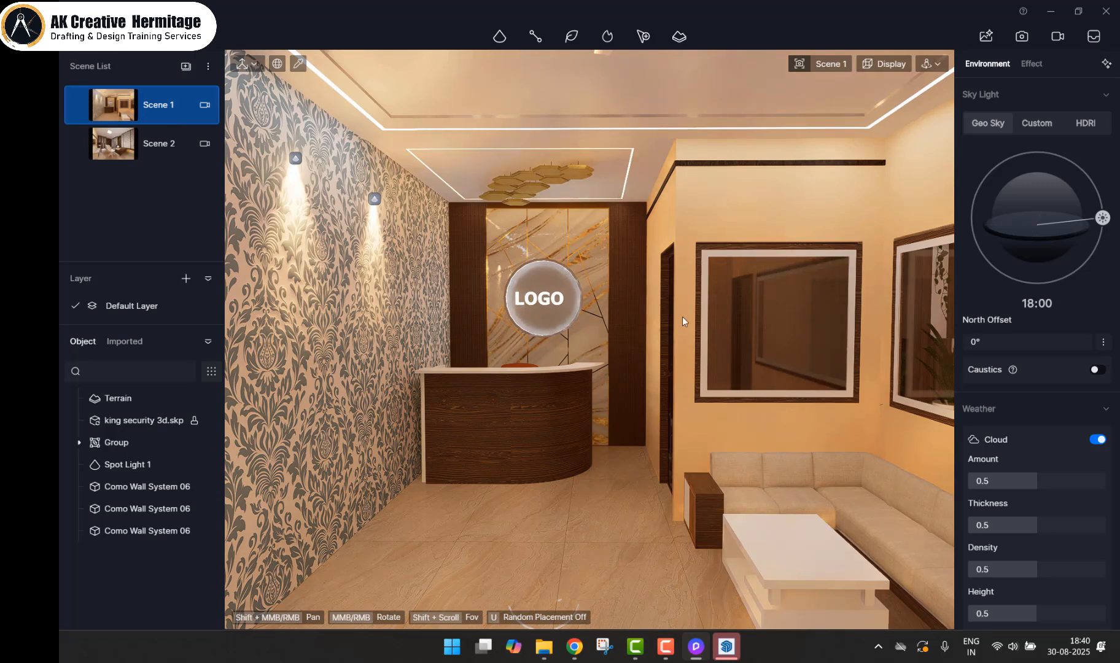
{"action": "scroll", "coordinate": [642, 403], "scroll_direction": "up", "scroll_amount": 1}
{"action": "scroll", "coordinate": [613, 383], "scroll_direction": "down", "scroll_amount": 4}
{"action": "scroll", "coordinate": [629, 435], "scroll_direction": "up", "scroll_amount": 1}
{"action": "scroll", "coordinate": [630, 437], "scroll_direction": "up", "scroll_amount": 2}
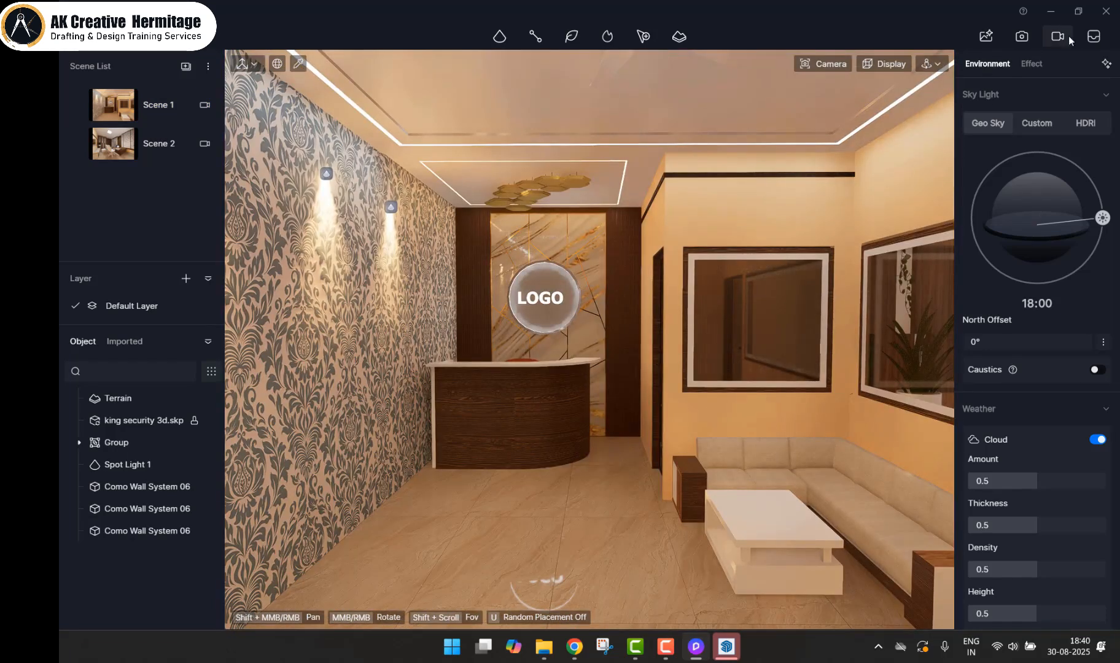
{"action": "left_click", "coordinate": [1031, 37]}
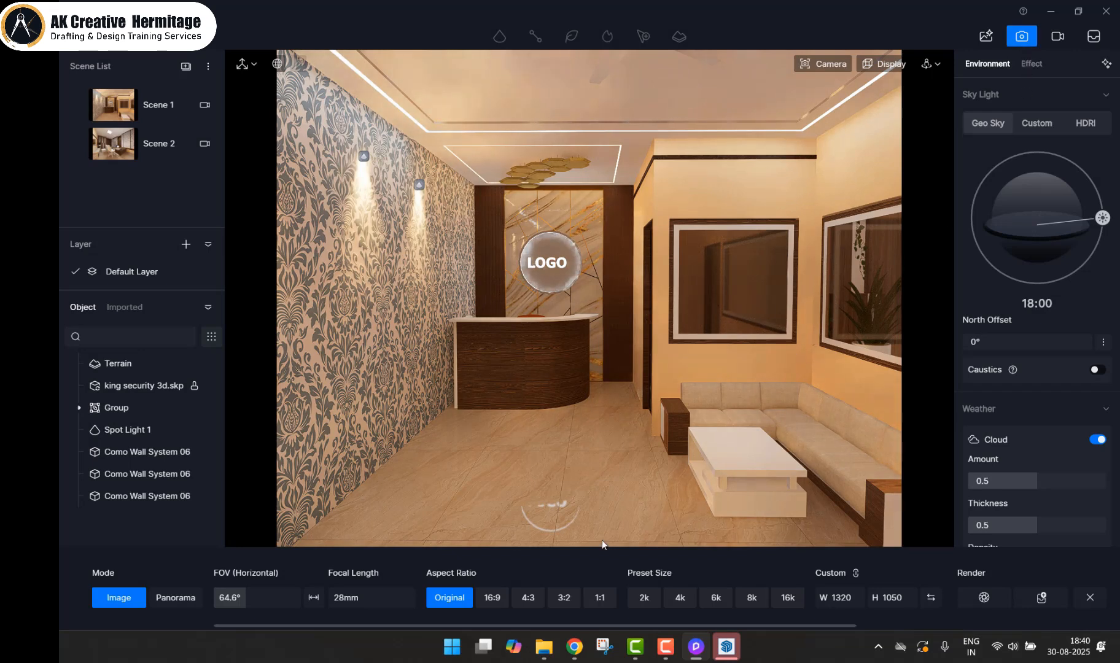
Step: Set the still image to the 2k preset size and the horizontal field of view to 55.8°
{"action": "left_click", "coordinate": [653, 598]}
{"action": "left_click", "coordinate": [681, 596]}
{"action": "left_click", "coordinate": [727, 597]}
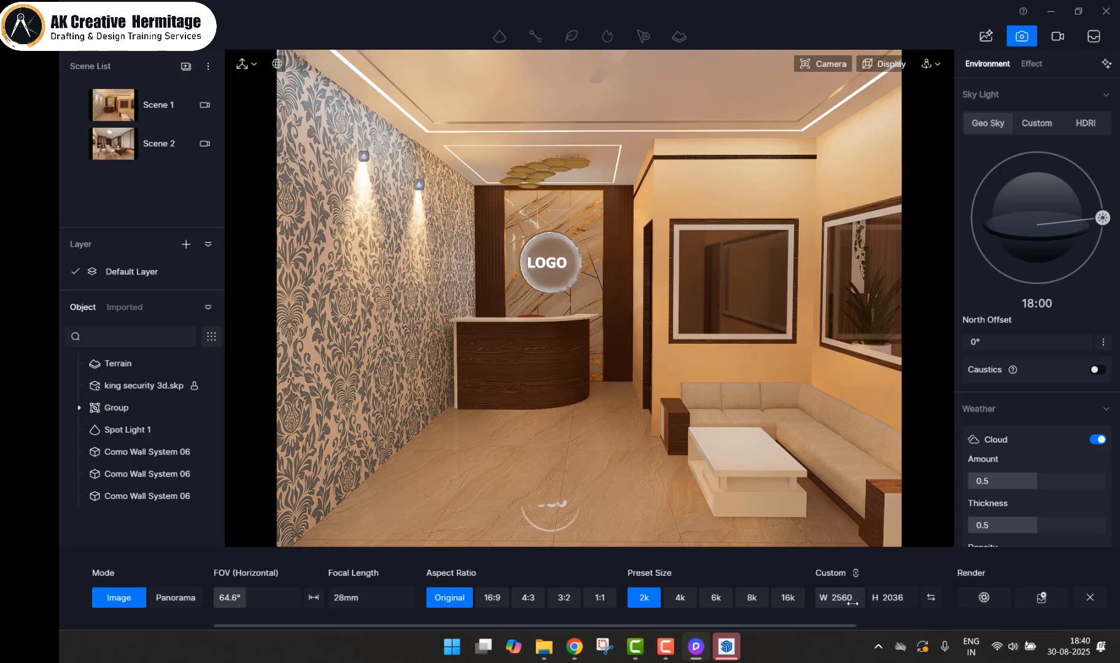
{"action": "left_click_drag", "start_coordinate": [245, 598], "coordinate": [354, 598]}
{"action": "left_click", "coordinate": [529, 509]}
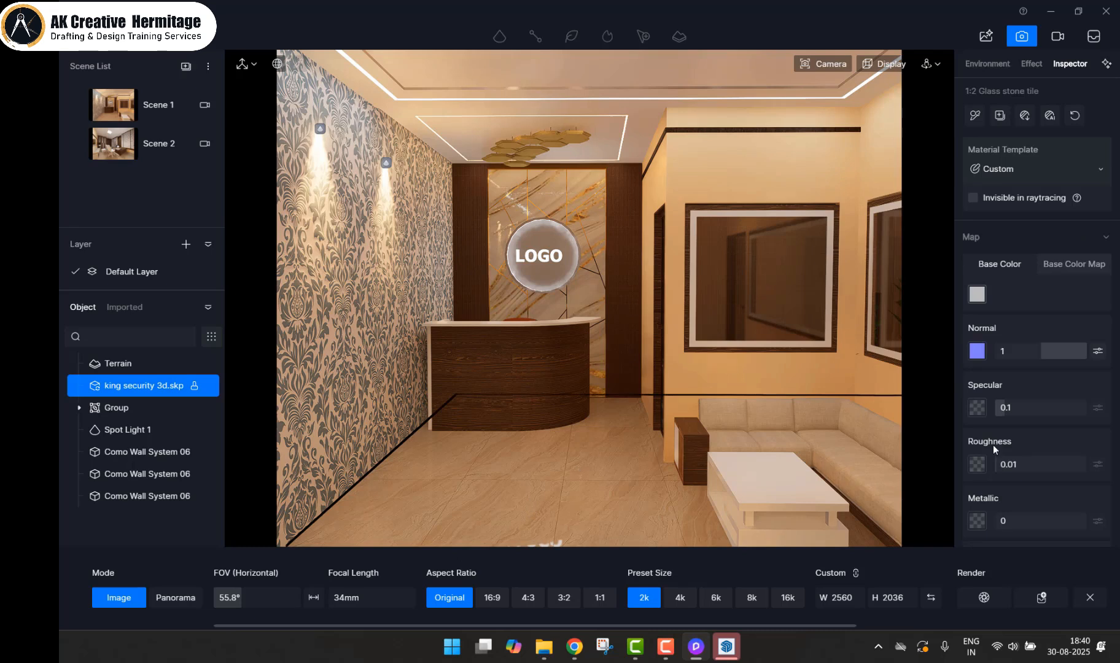
Step: Render the reception image and save it as Image(2).png in New folder on the Desktop
{"action": "left_click", "coordinate": [971, 600]}
{"action": "scroll", "coordinate": [267, 191], "scroll_direction": "up", "scroll_amount": 3}
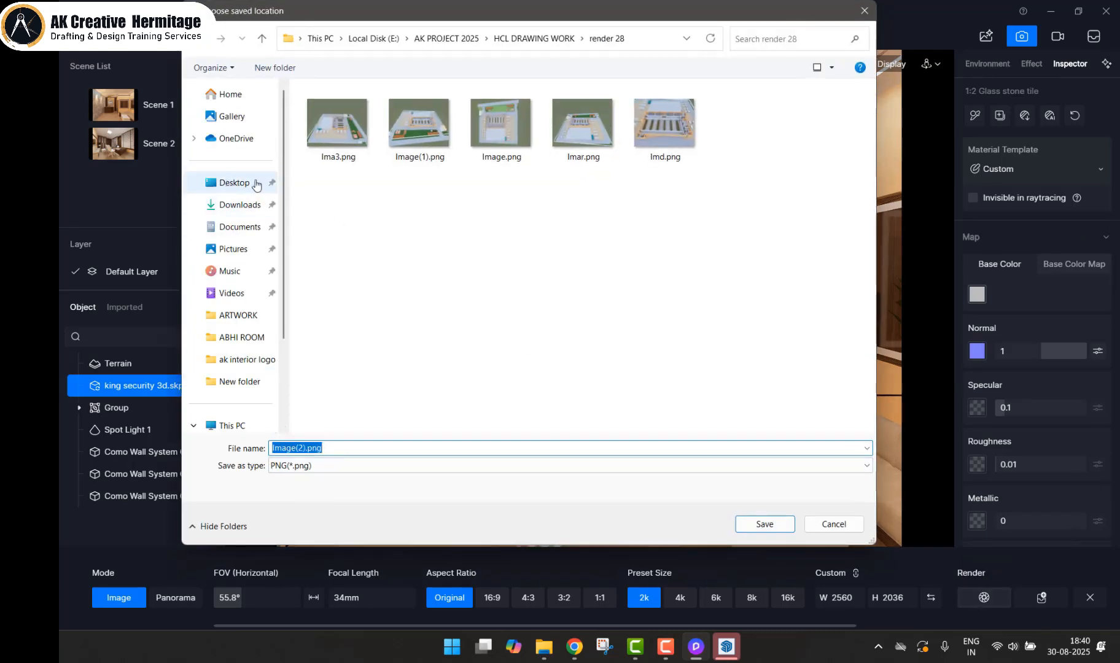
{"action": "left_click", "coordinate": [233, 182]}
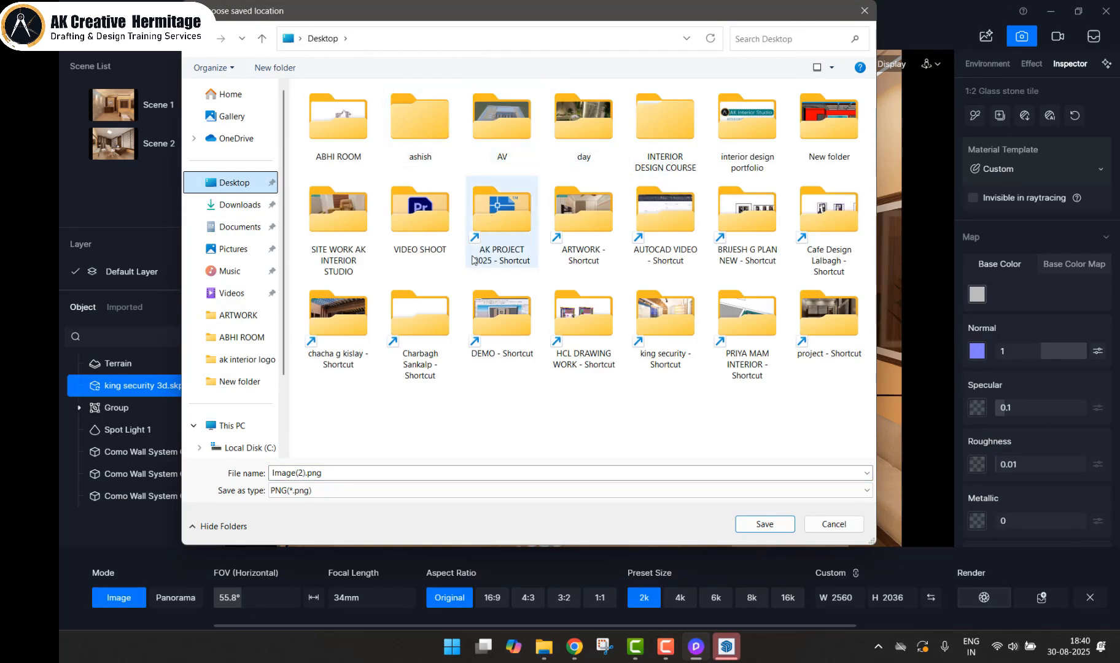
{"action": "double_click", "coordinate": [829, 126]}
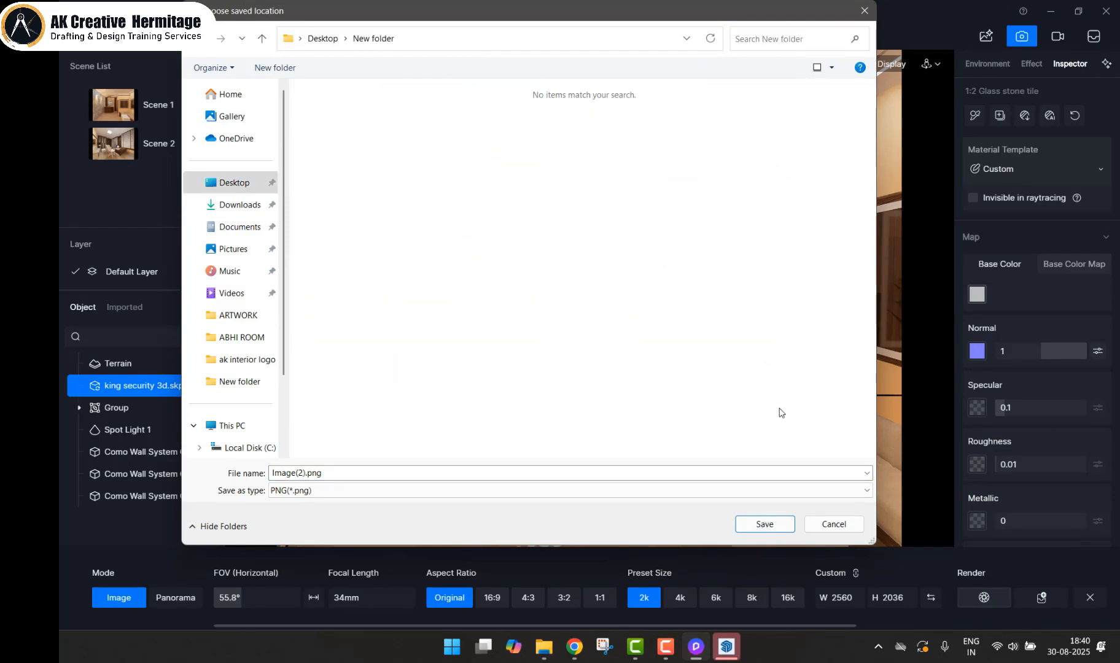
{"action": "left_click", "coordinate": [765, 525]}
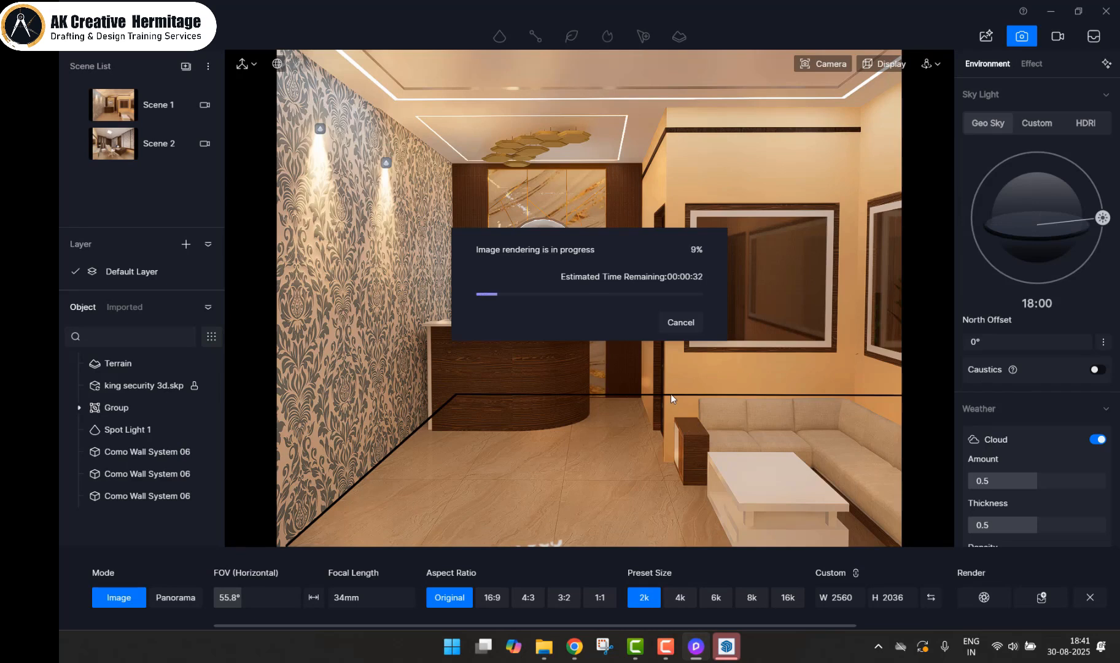
{"action": "left_click", "coordinate": [674, 649]}
{"action": "left_click", "coordinate": [1073, 591]}
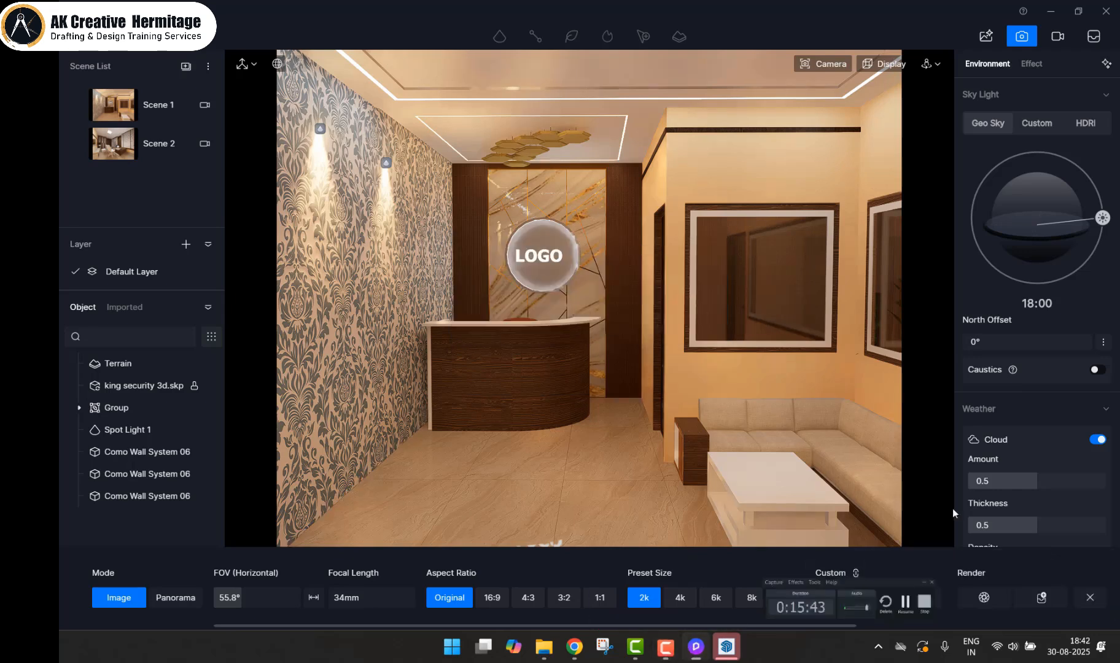
{"action": "scroll", "coordinate": [666, 399], "scroll_direction": "up", "scroll_amount": 2}
{"action": "scroll", "coordinate": [667, 398], "scroll_direction": "down", "scroll_amount": 2}
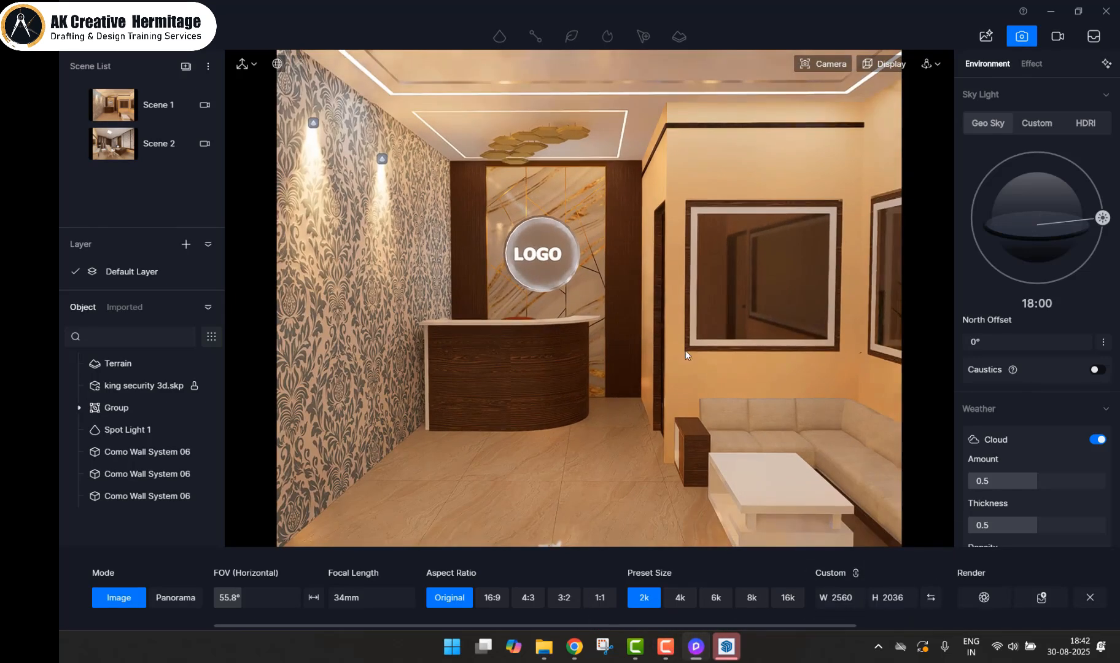
Step: Open the rendered Image(2).png from New folder on the desktop and examine the reception's lighting and materials up close
{"action": "left_click", "coordinate": [1049, 11]}
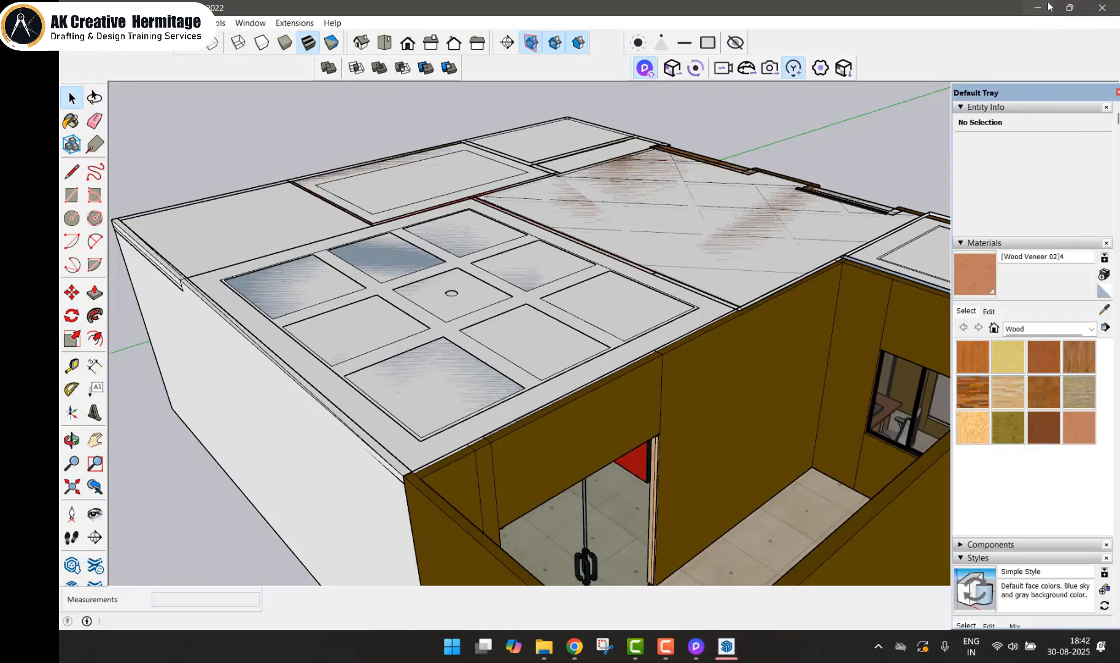
{"action": "left_click", "coordinate": [1049, 7]}
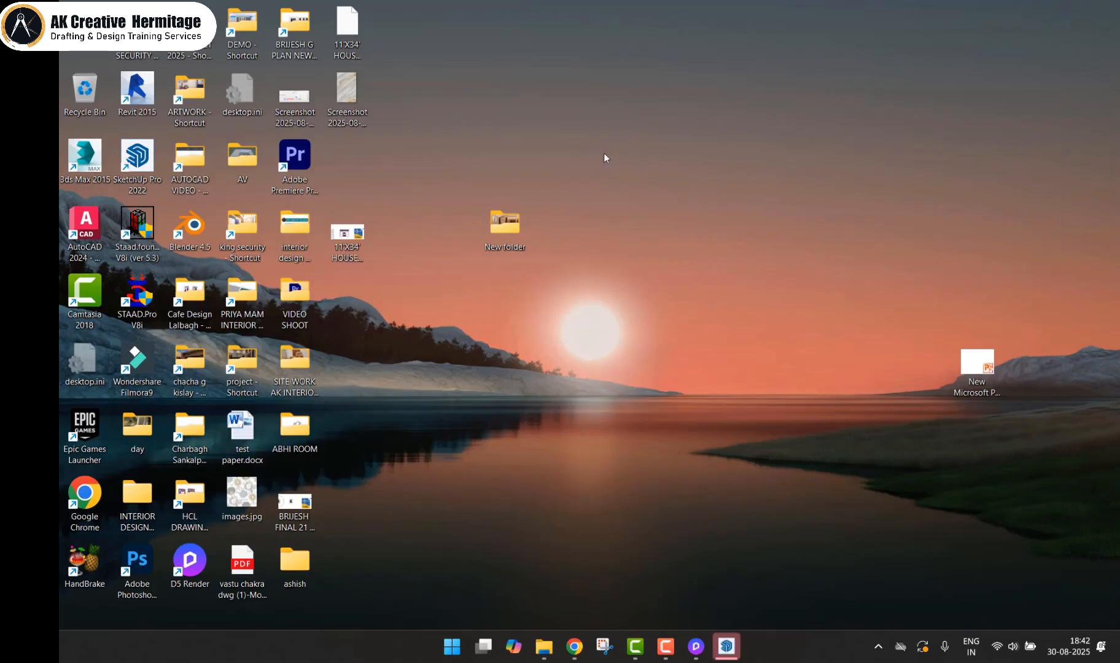
{"action": "double_click", "coordinate": [503, 213]}
{"action": "left_click", "coordinate": [231, 159]}
{"action": "double_click", "coordinate": [230, 158]}
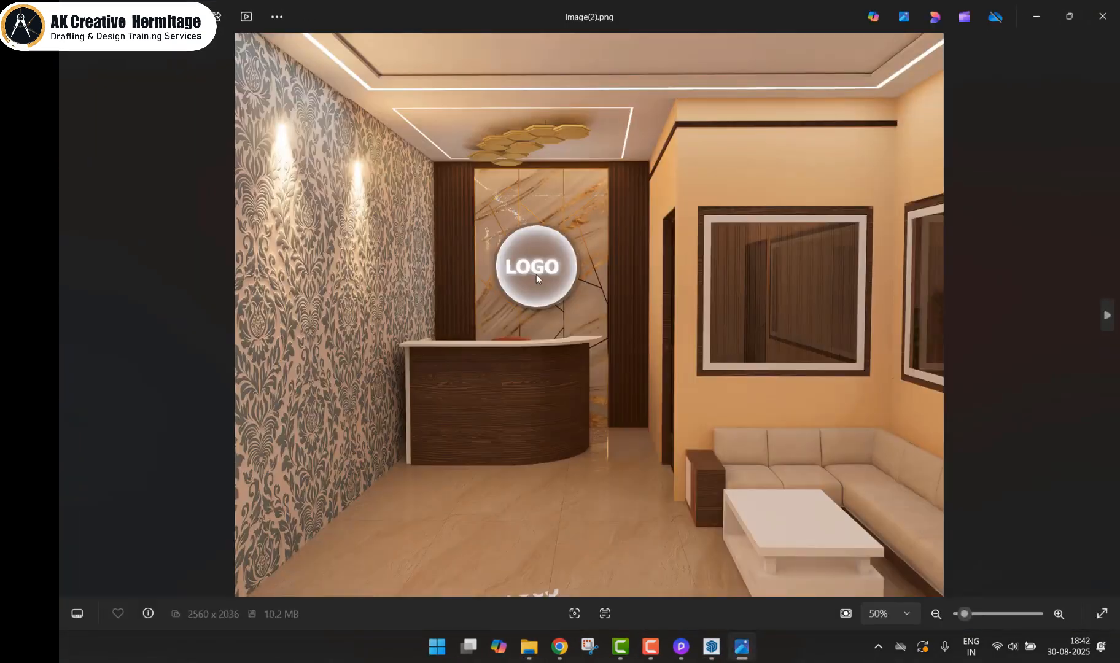
{"action": "scroll", "coordinate": [539, 307], "scroll_direction": "down", "scroll_amount": 2}
{"action": "scroll", "coordinate": [550, 528], "scroll_direction": "up", "scroll_amount": 4}
{"action": "scroll", "coordinate": [590, 383], "scroll_direction": "down", "scroll_amount": 3}
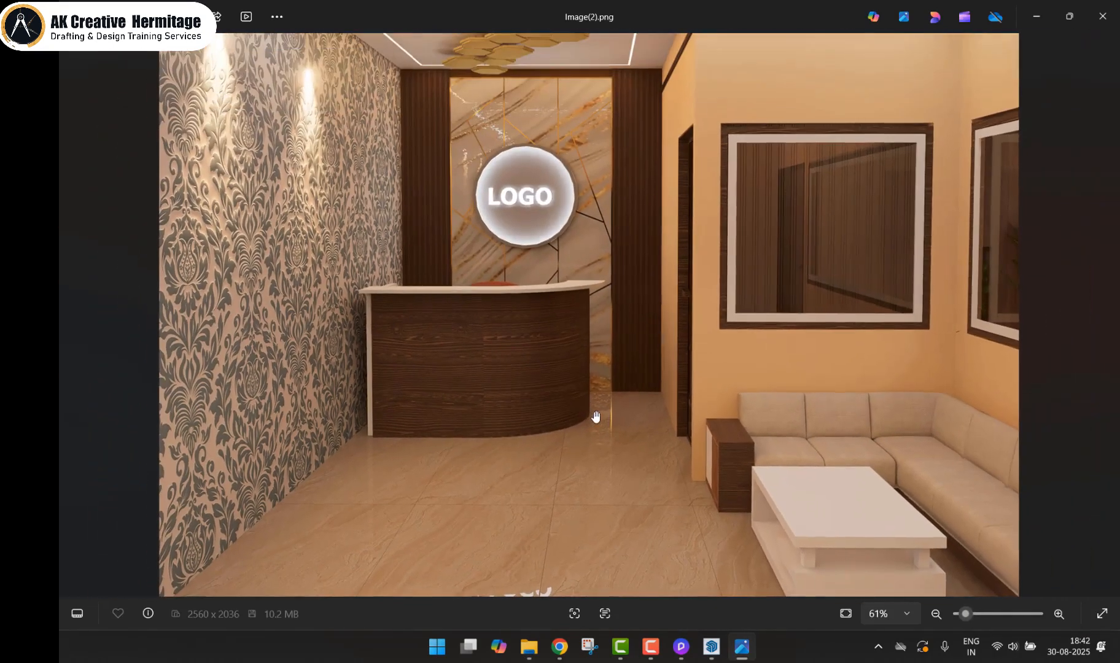
{"action": "scroll", "coordinate": [883, 205], "scroll_direction": "down", "scroll_amount": 1}
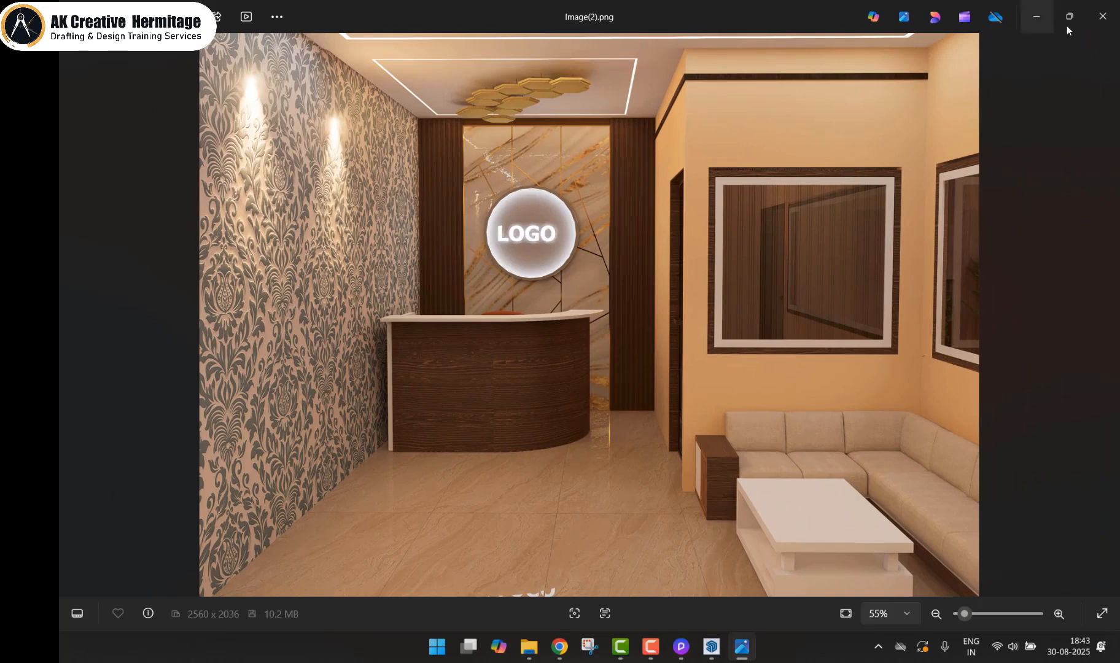
{"action": "left_click", "coordinate": [1103, 16]}
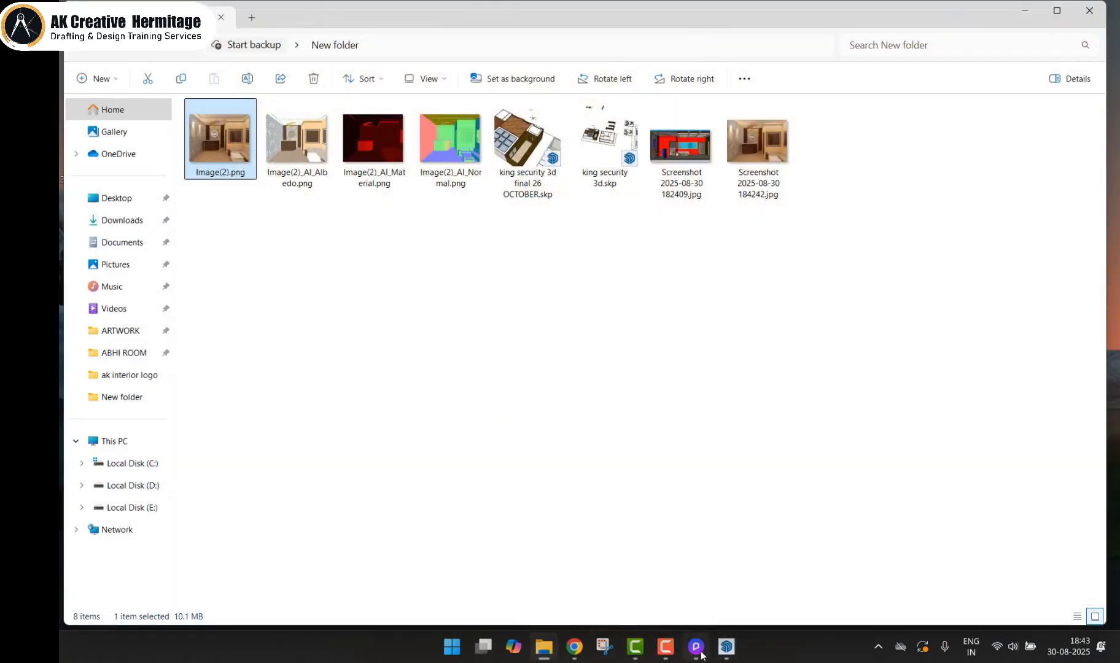
Step: Switch back to D5 Render, reframe the reception, and start a video shot in Clip 1 from the current view
{"action": "mouse_move", "coordinate": [675, 648]}
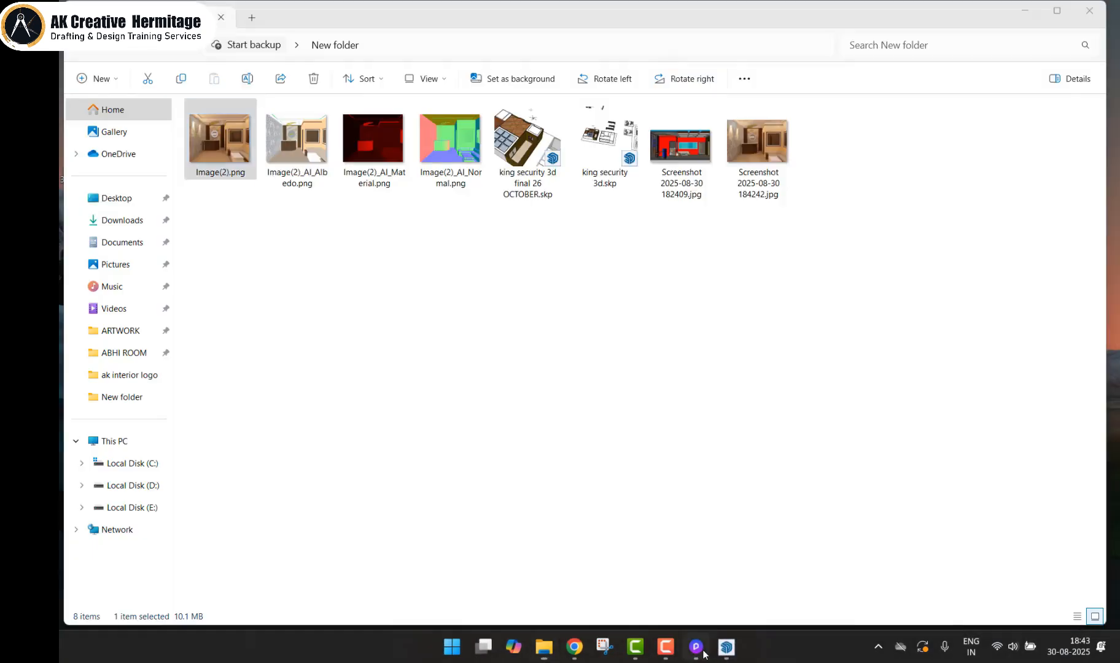
{"action": "left_click", "coordinate": [695, 646]}
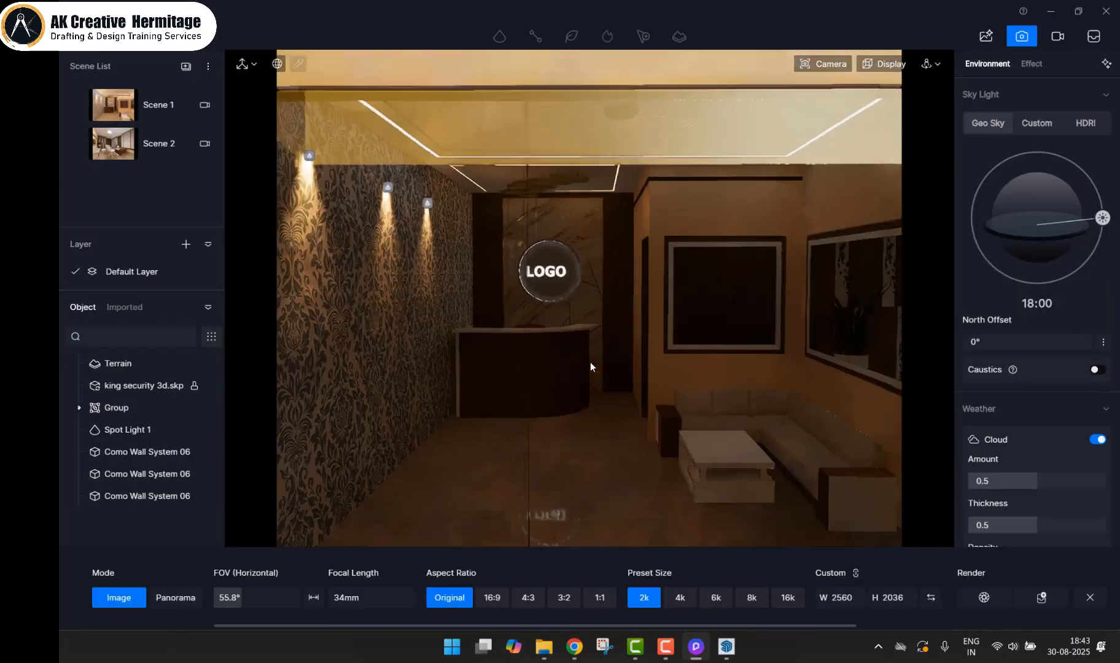
{"action": "scroll", "coordinate": [592, 375], "scroll_direction": "up", "scroll_amount": 2}
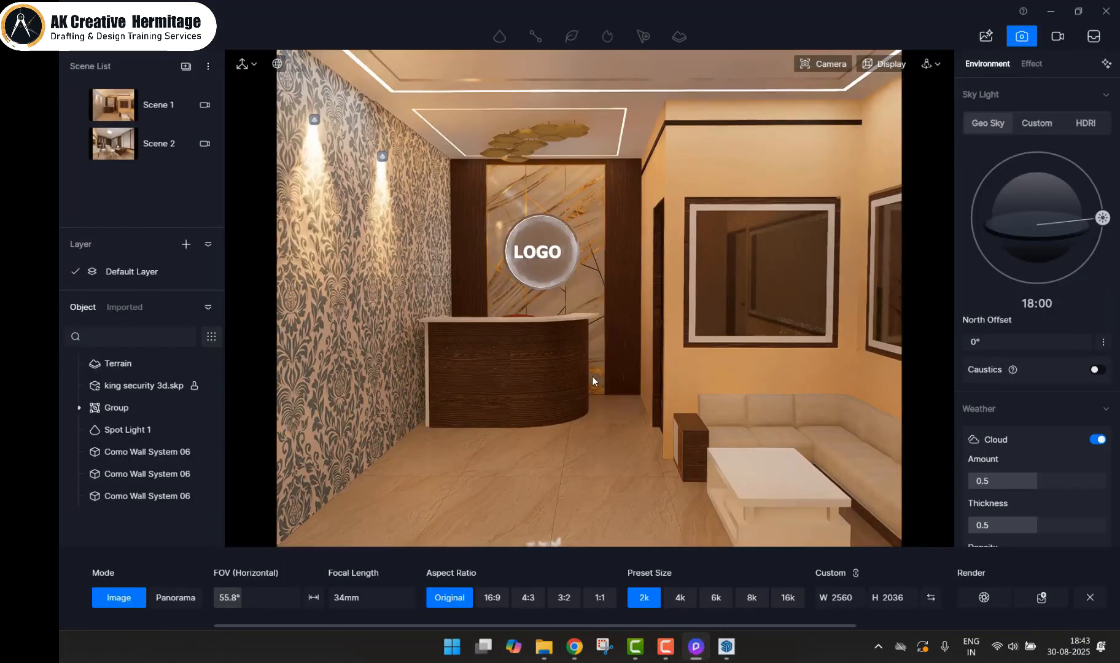
{"action": "mouse_move", "coordinate": [592, 375]}
{"action": "middle_mouse_down"}
{"action": "mouse_move", "coordinate": [591, 346]}
{"action": "mouse_move", "coordinate": [579, 370]}
{"action": "middle_mouse_up"}
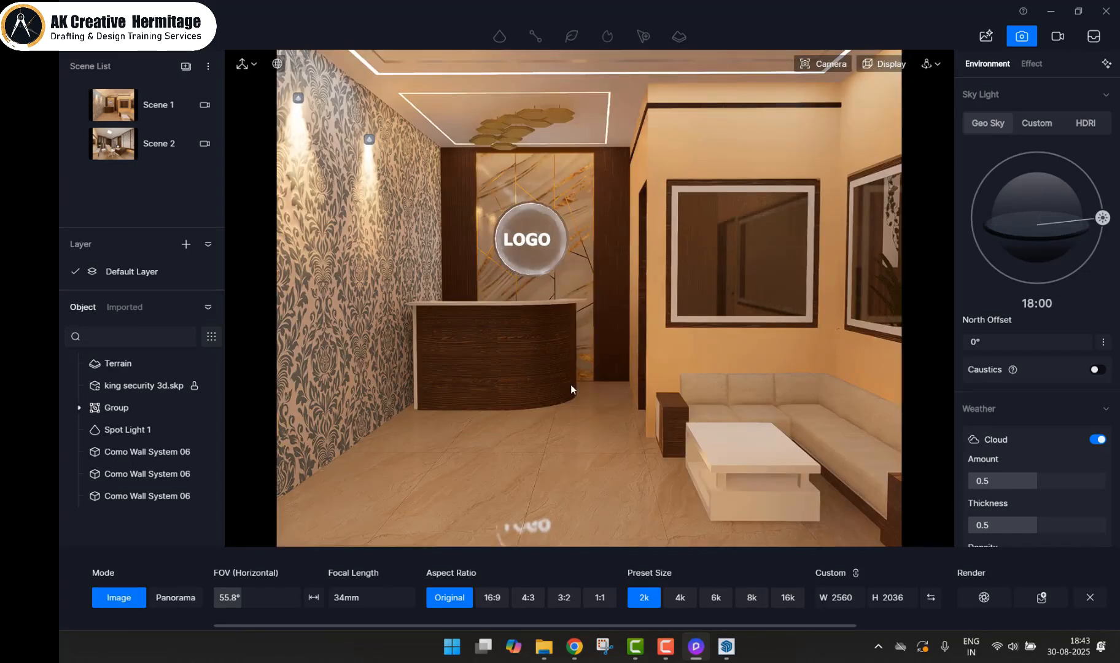
{"action": "left_click", "coordinate": [1058, 40]}
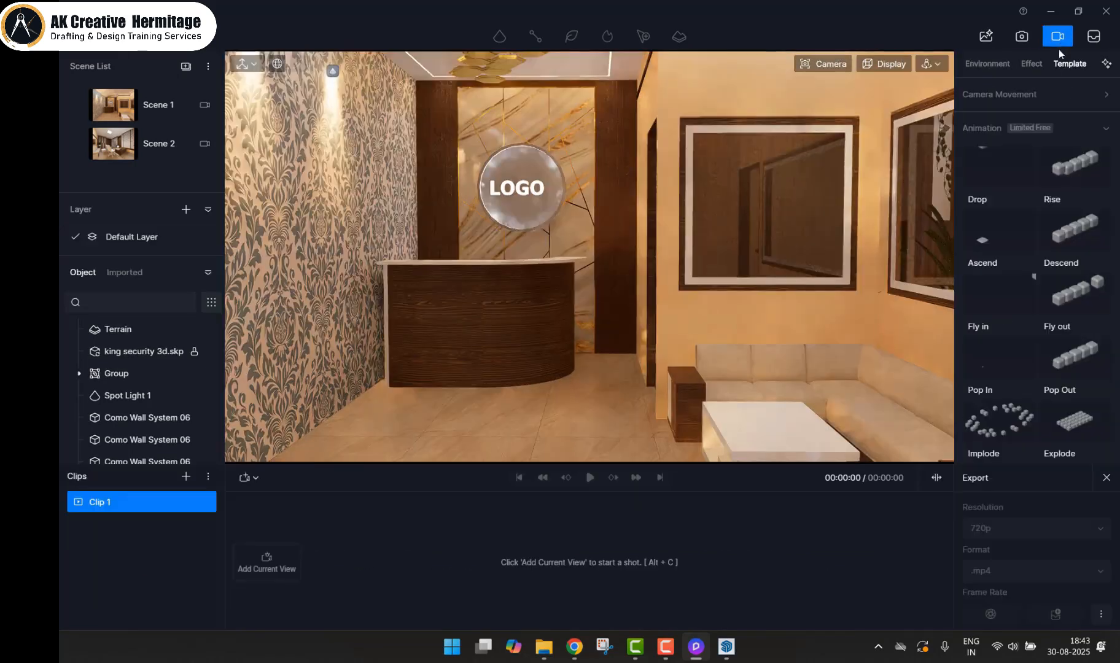
{"action": "left_click", "coordinate": [281, 572]}
Step: Add two more camera views to Shot 1, moving the camera around the reception desk and the window wall
{"action": "middle_click_drag", "start_coordinate": [469, 341], "coordinate": [483, 409]}
{"action": "left_click", "coordinate": [305, 582]}
{"action": "middle_click_drag", "start_coordinate": [520, 355], "coordinate": [524, 373]}
{"action": "scroll", "coordinate": [525, 373], "scroll_direction": "up", "scroll_amount": 3}
{"action": "right_click_drag", "start_coordinate": [524, 373], "coordinate": [629, 383]}
{"action": "left_click", "coordinate": [373, 580]}
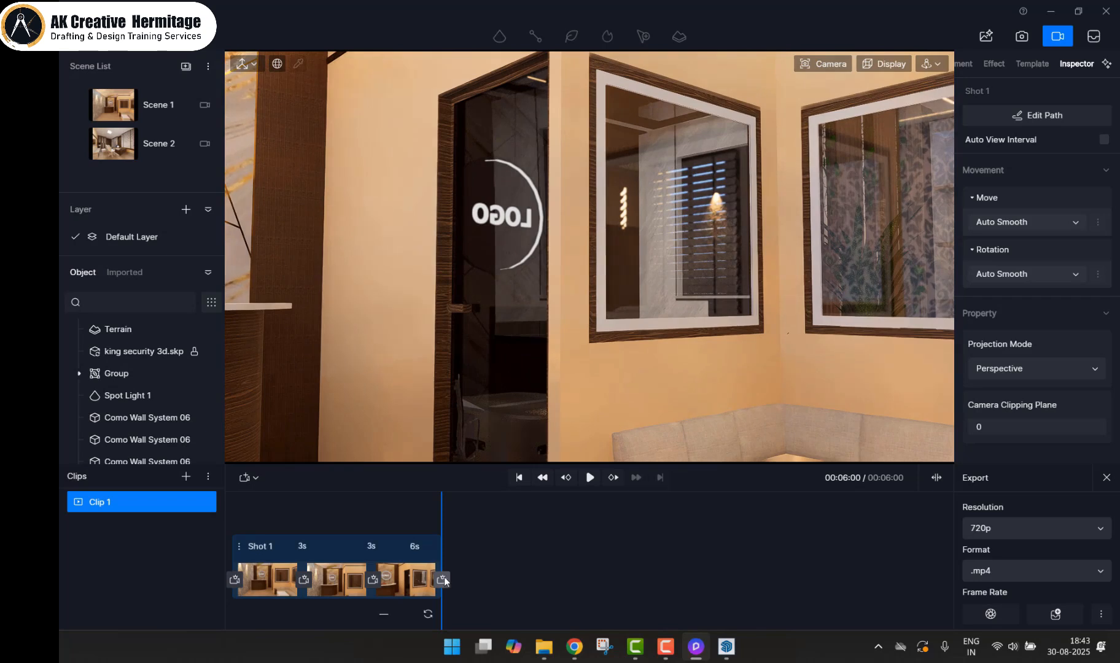
Step: Add views of the glass door with windows and of the sofa lounge to Shot 1, adjusting the camera exposure
{"action": "right_click_drag", "start_coordinate": [803, 366], "coordinate": [859, 368]}
{"action": "middle_click_drag", "start_coordinate": [614, 356], "coordinate": [856, 72]}
{"action": "middle_click_drag", "start_coordinate": [690, 384], "coordinate": [589, 339]}
{"action": "scroll", "coordinate": [567, 396], "scroll_direction": "down", "scroll_amount": 5}
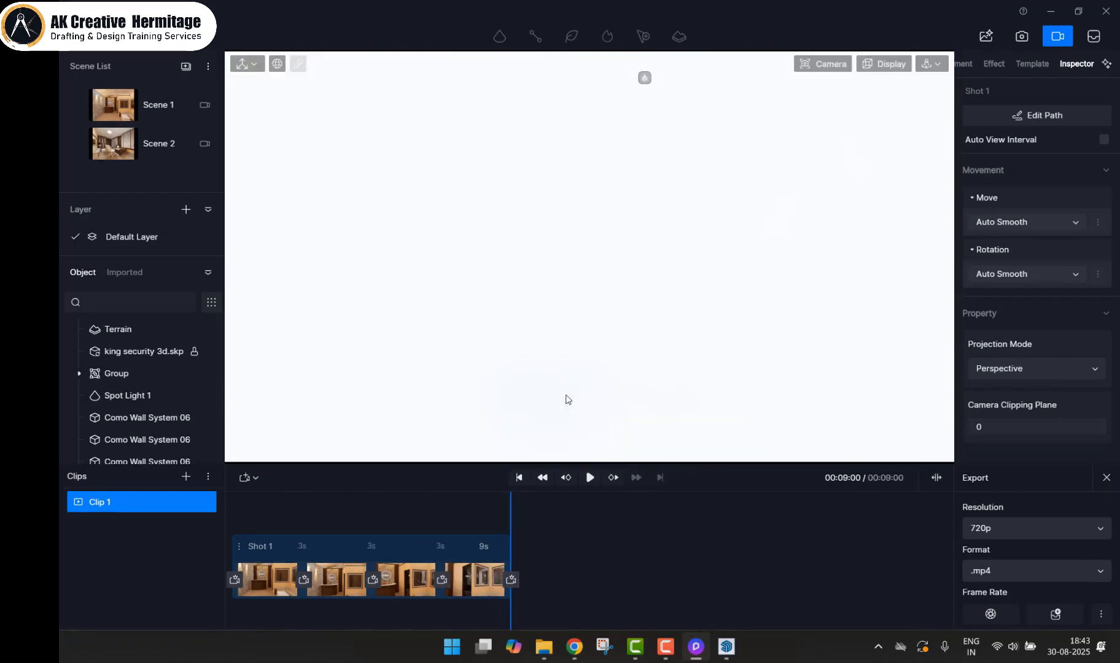
{"action": "scroll", "coordinate": [568, 399], "scroll_direction": "up", "scroll_amount": 5}
{"action": "left_click", "coordinate": [824, 63]}
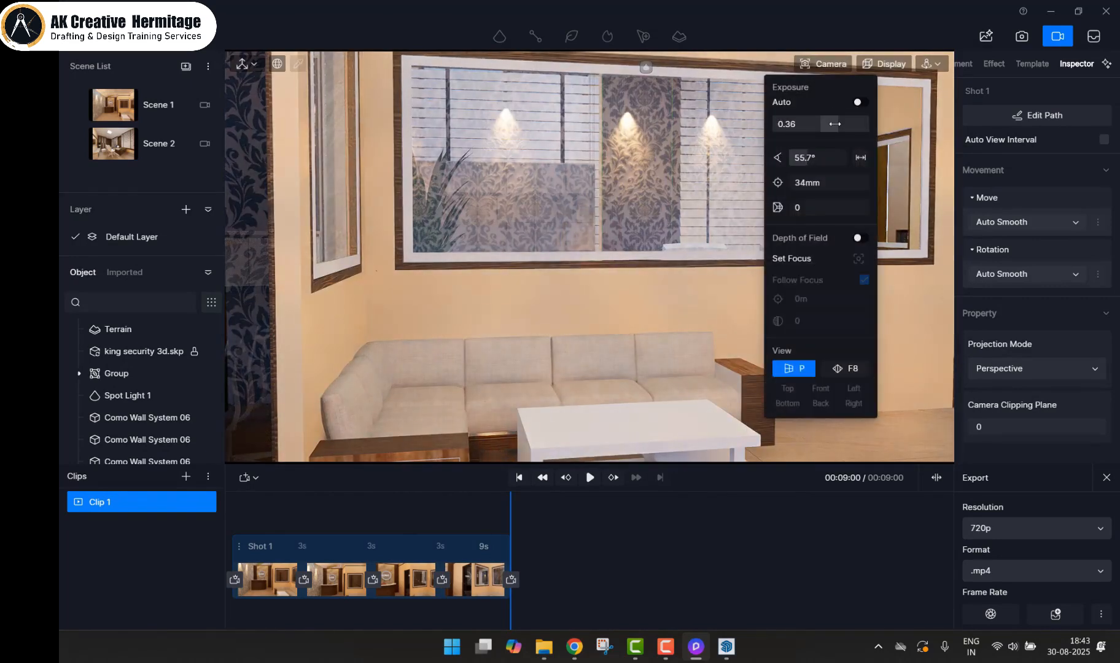
{"action": "left_click_drag", "start_coordinate": [842, 125], "coordinate": [822, 158]}
{"action": "left_click", "coordinate": [509, 577]}
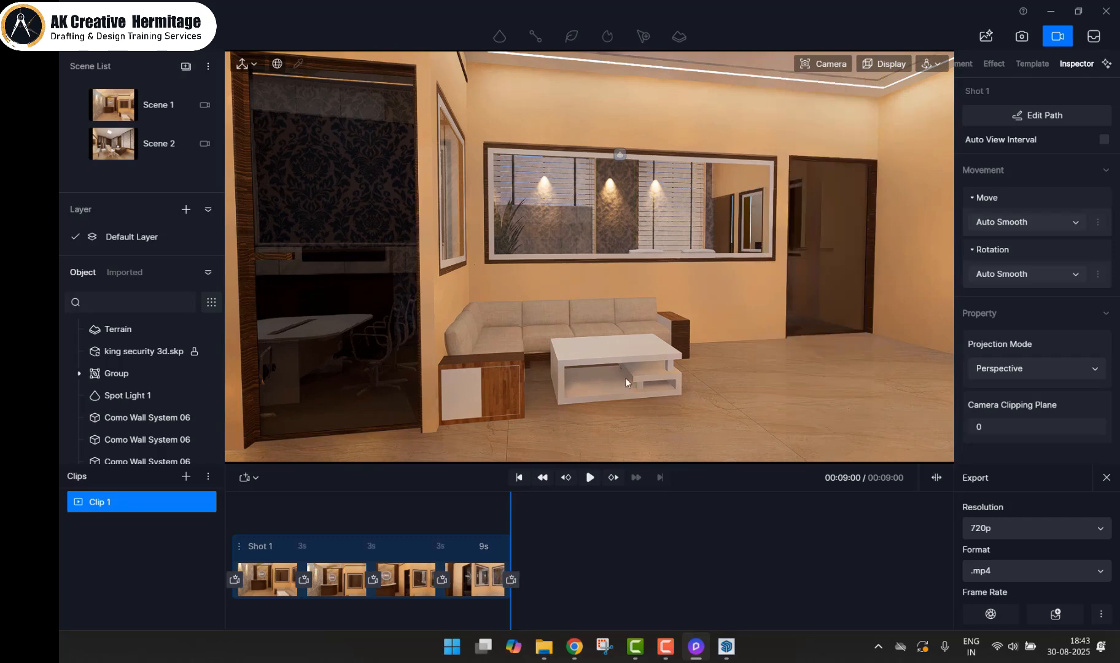
Step: Move the camera past the sofa lounge and add a view facing the cabin's glass door to Shot 1
{"action": "scroll", "coordinate": [702, 356], "scroll_direction": "up", "scroll_amount": 3}
{"action": "middle_click_drag", "start_coordinate": [702, 357], "coordinate": [658, 369]}
{"action": "right_click_drag", "start_coordinate": [657, 369], "coordinate": [664, 334]}
{"action": "middle_click_drag", "start_coordinate": [664, 334], "coordinate": [553, 319]}
{"action": "scroll", "coordinate": [641, 270], "scroll_direction": "up", "scroll_amount": 2}
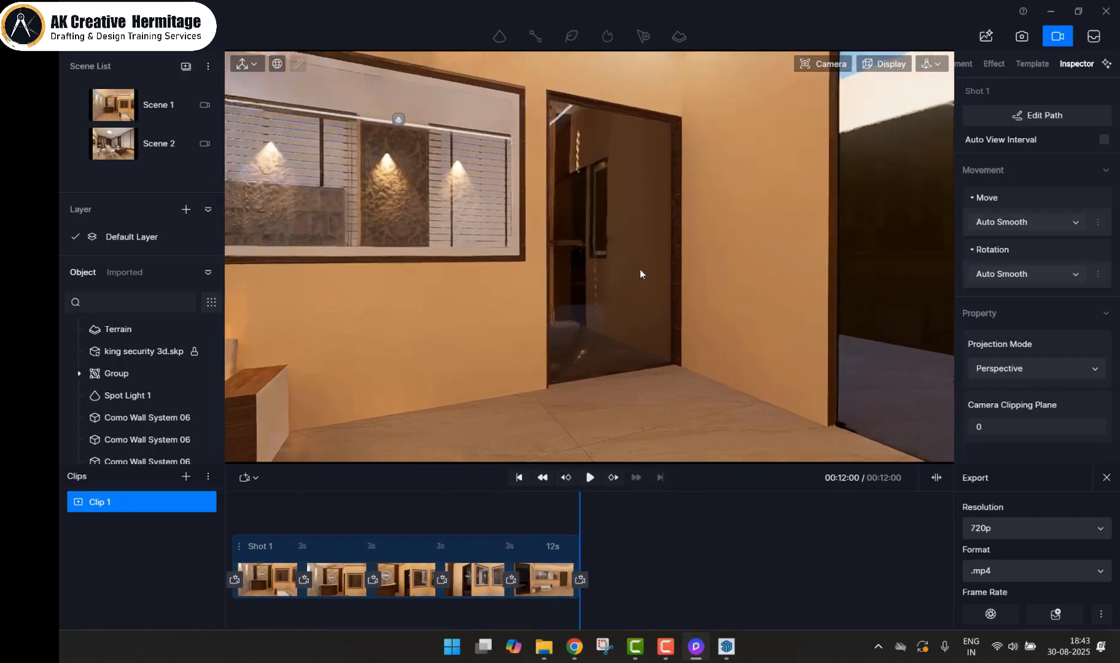
{"action": "left_click", "coordinate": [580, 579]}
Step: Bring the camera through the door into the cabin and add a view of the desk, lamp and window blinds to Shot 1
{"action": "scroll", "coordinate": [591, 239], "scroll_direction": "up", "scroll_amount": 3}
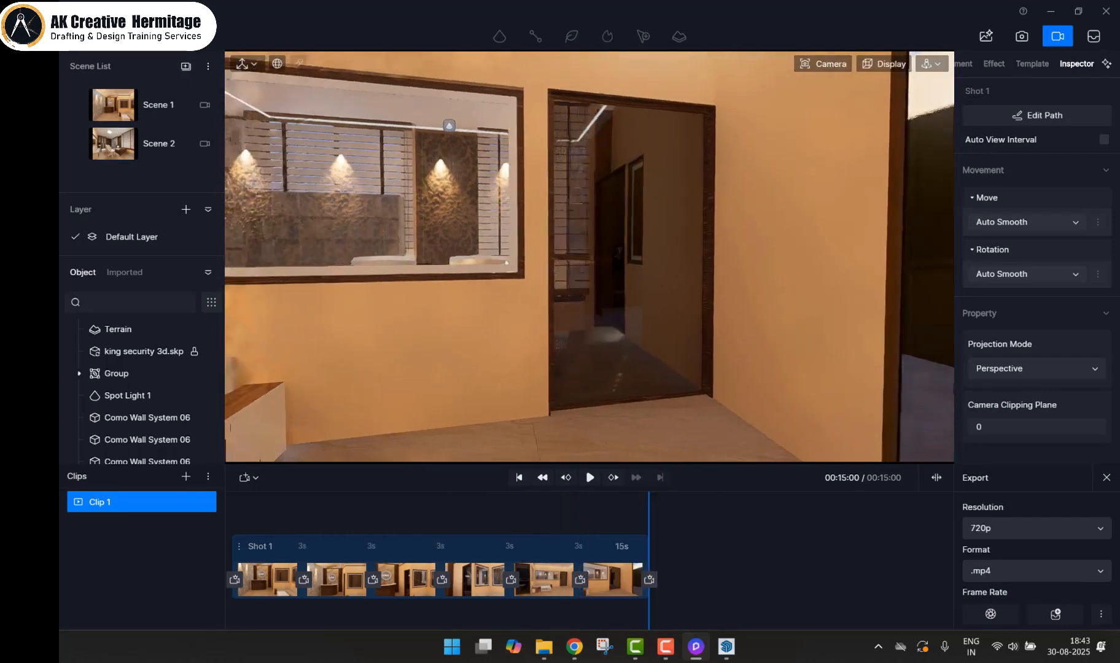
{"action": "scroll", "coordinate": [585, 243], "scroll_direction": "up", "scroll_amount": 4}
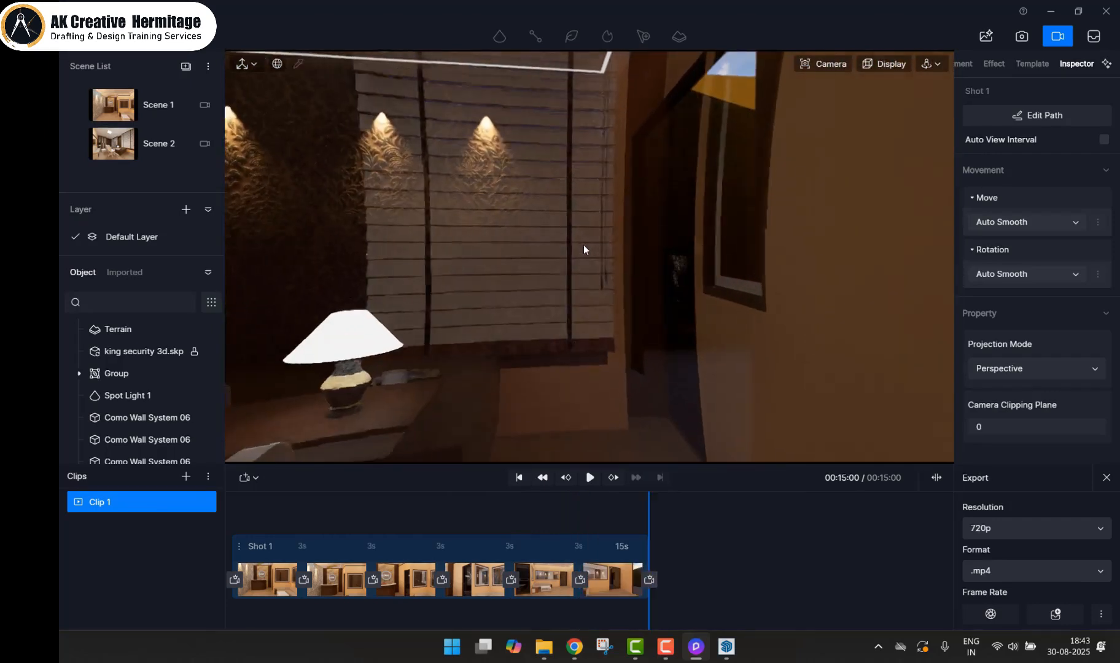
{"action": "scroll", "coordinate": [582, 245], "scroll_direction": "down", "scroll_amount": 2}
{"action": "mouse_move", "coordinate": [579, 245]}
{"action": "middle_mouse_down"}
{"action": "mouse_move", "coordinate": [620, 255]}
{"action": "mouse_move", "coordinate": [586, 253]}
{"action": "middle_mouse_up"}
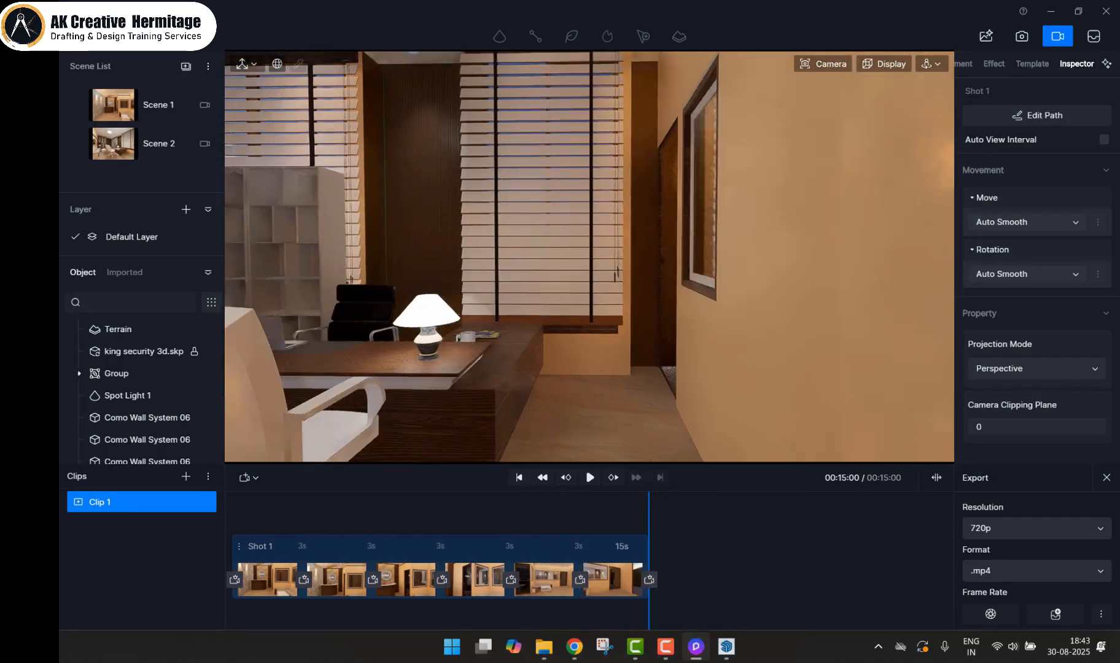
{"action": "left_click", "coordinate": [649, 579]}
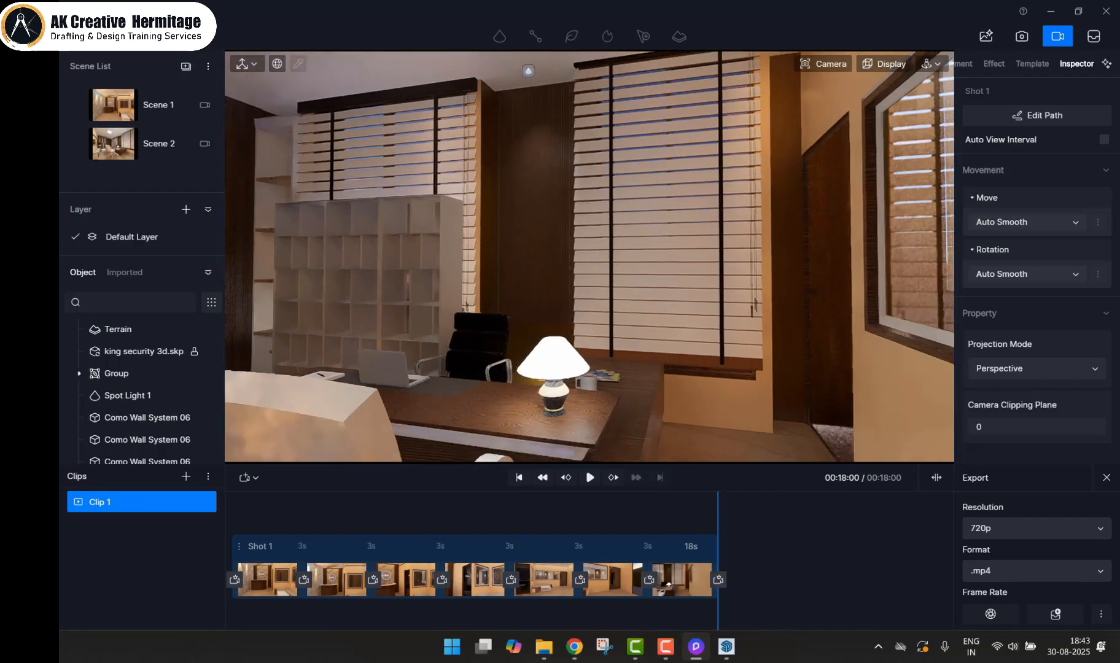
Step: Add three more cabin views circling the desk to Shot 1 and play back the walkthrough from the start
{"action": "middle_click_drag", "start_coordinate": [368, 312], "coordinate": [583, 283]}
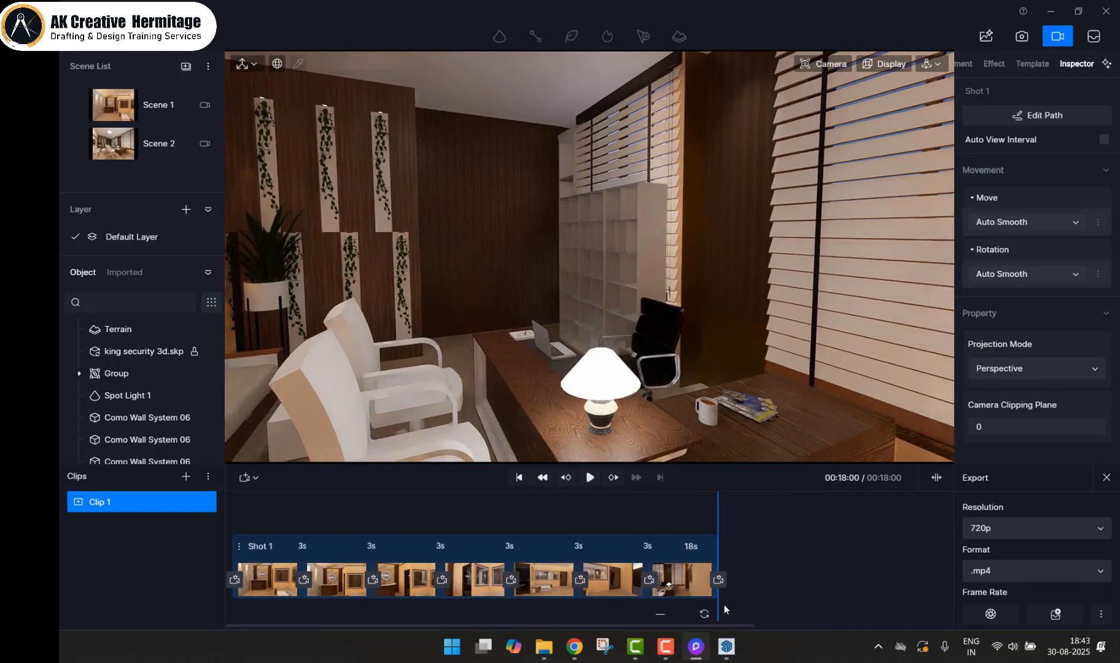
{"action": "left_click", "coordinate": [787, 580]}
{"action": "middle_click_drag", "start_coordinate": [503, 304], "coordinate": [633, 308]}
{"action": "right_click_drag", "start_coordinate": [632, 307], "coordinate": [730, 312]}
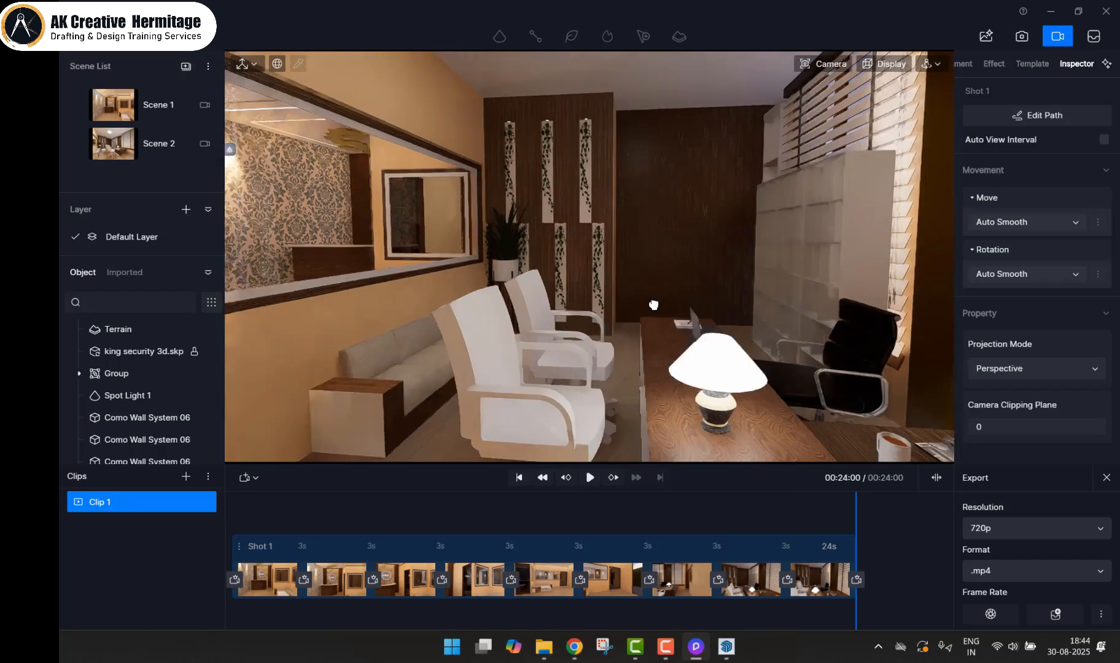
{"action": "middle_click_drag", "start_coordinate": [731, 312], "coordinate": [647, 315]}
{"action": "left_click", "coordinate": [855, 580]}
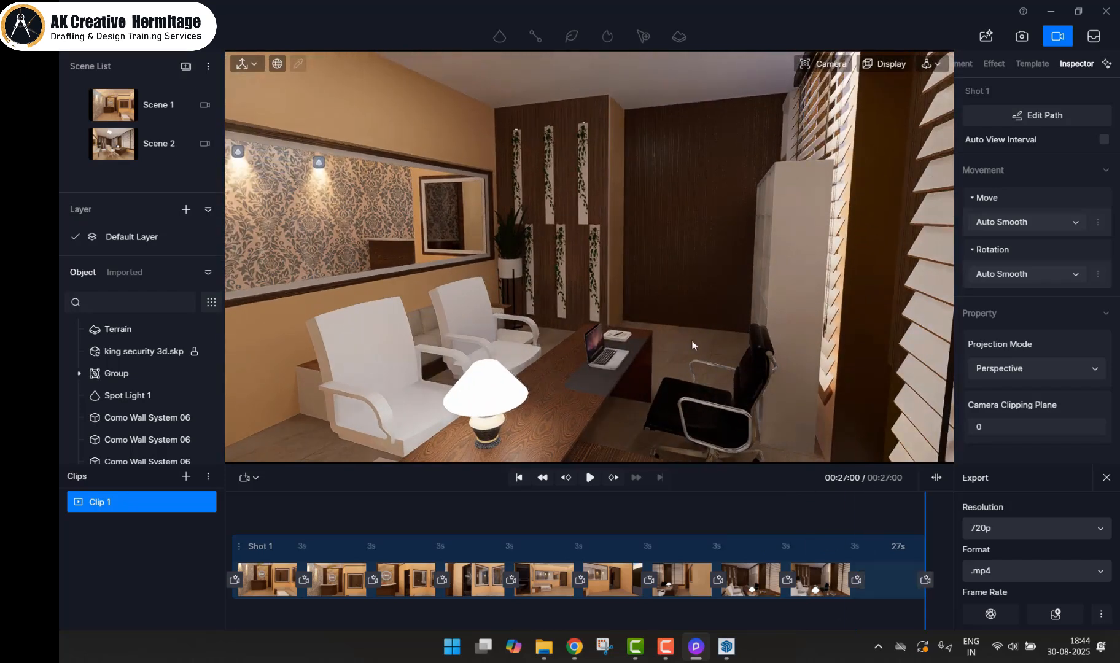
{"action": "left_click", "coordinate": [589, 477]}
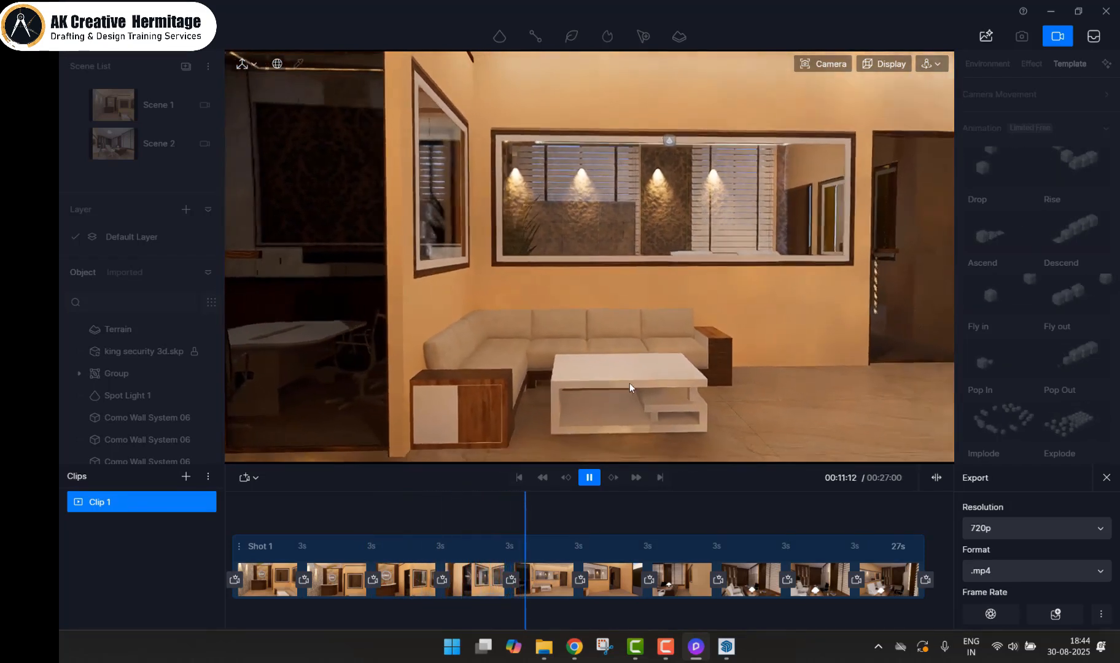
Step: Stop the walkthrough playback and set the video export resolution to 1080p
{"action": "left_click", "coordinate": [1036, 534]}
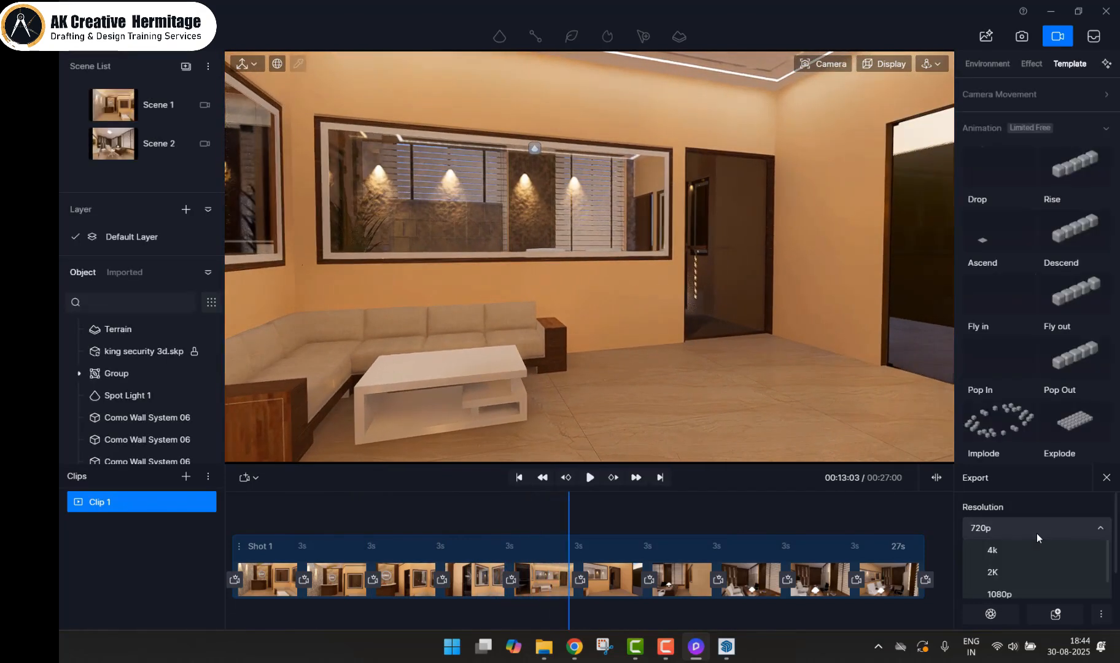
{"action": "left_click", "coordinate": [1037, 534]}
{"action": "left_click", "coordinate": [1056, 533]}
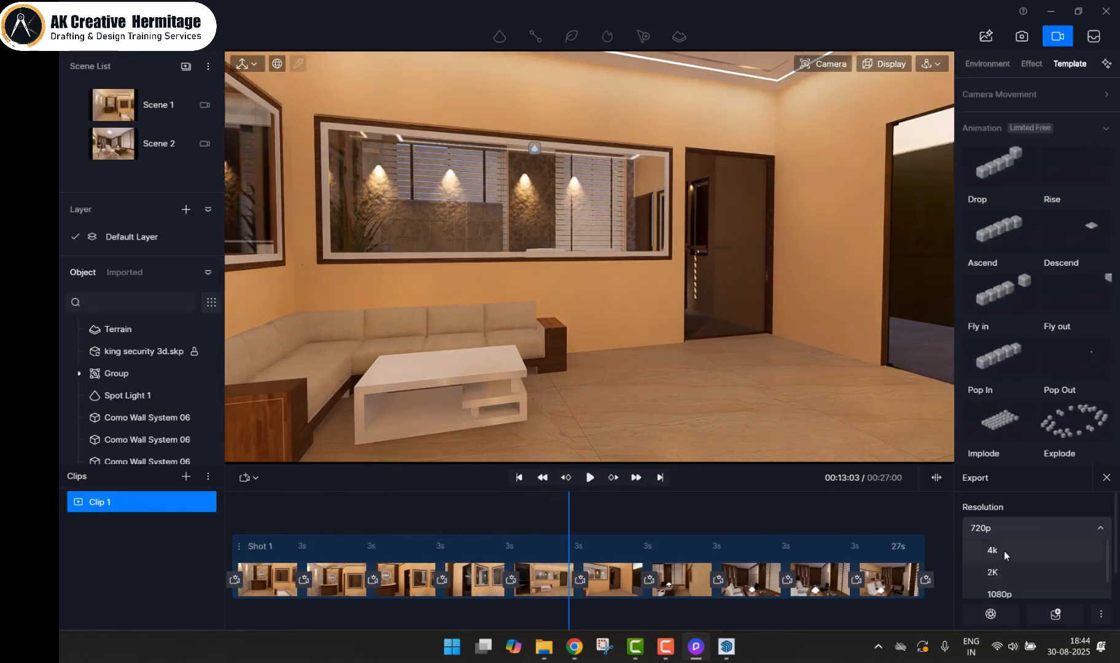
{"action": "left_click", "coordinate": [1019, 595]}
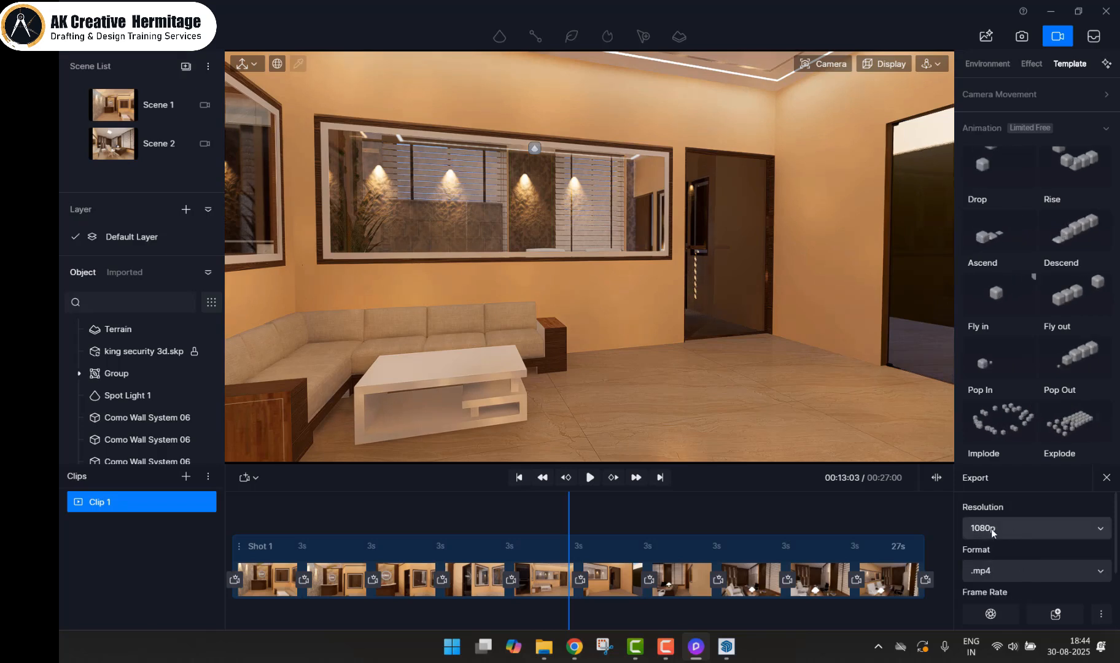
Step: Start rendering the walkthrough video as Clip 1.mp4 in the ARTWORK folder, and cancel the render
{"action": "left_click", "coordinate": [993, 614]}
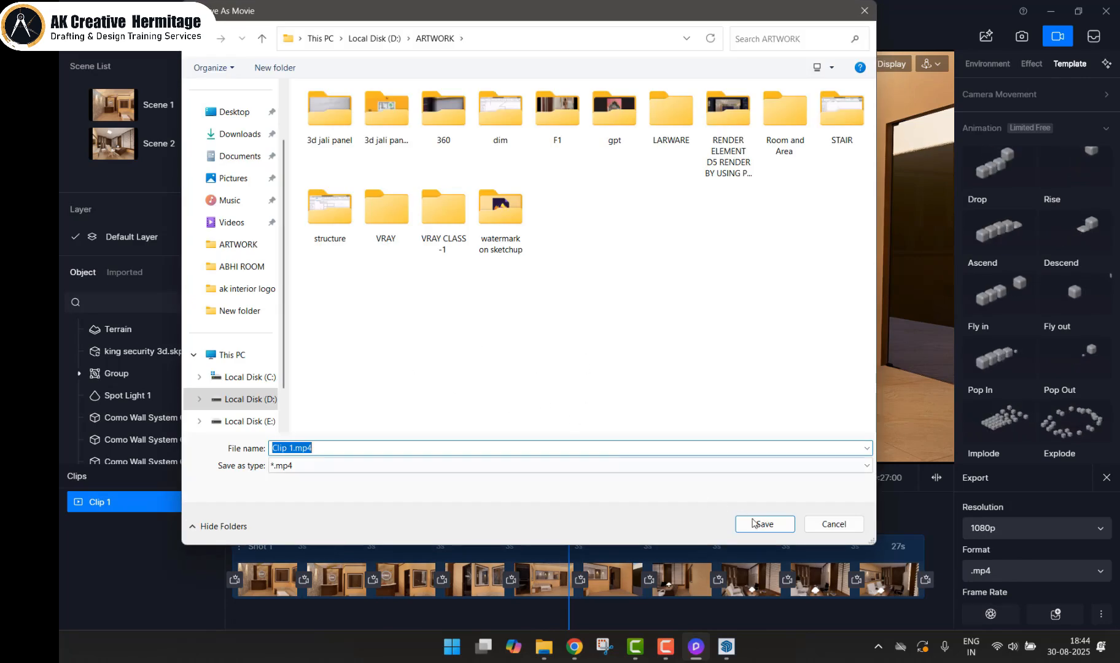
{"action": "left_click", "coordinate": [753, 523]}
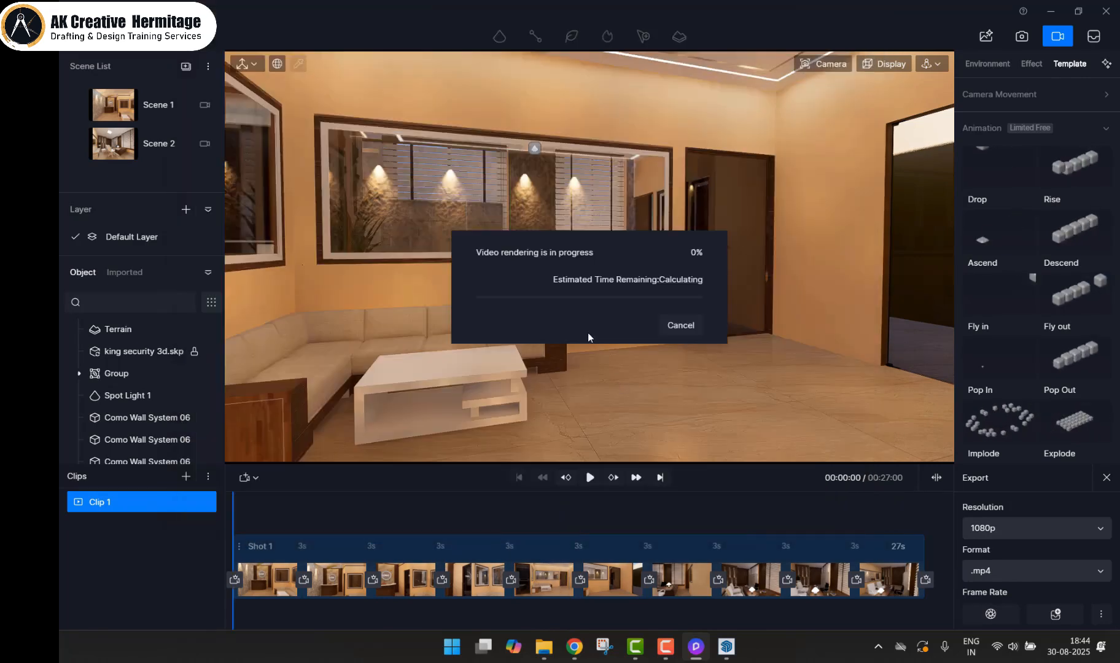
{"action": "left_click", "coordinate": [685, 327]}
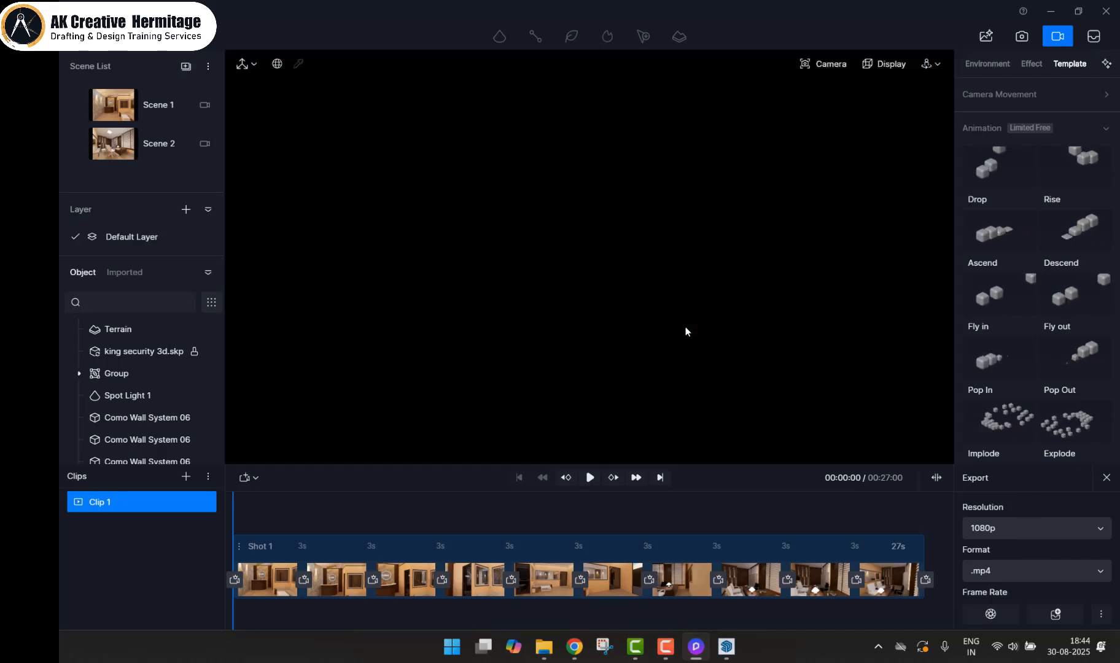